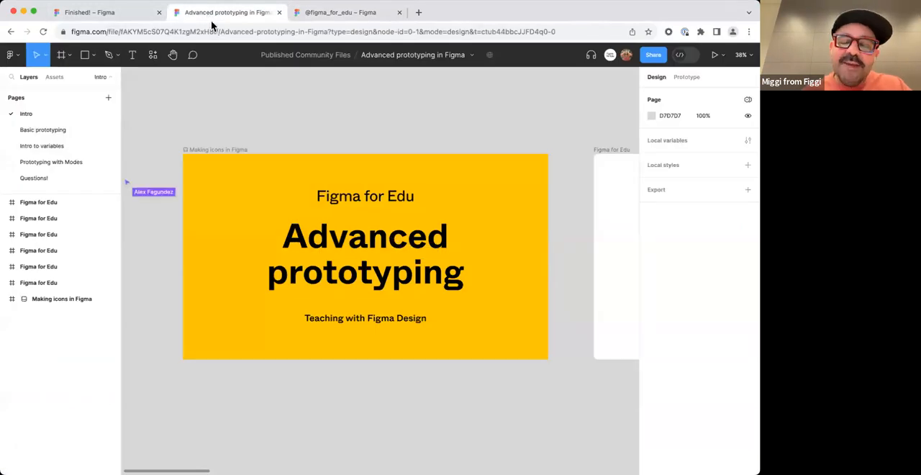
Publish an update of the file to the Community with Figma for Education (Team) as its creator, and check the published page.
left_click(651, 57)
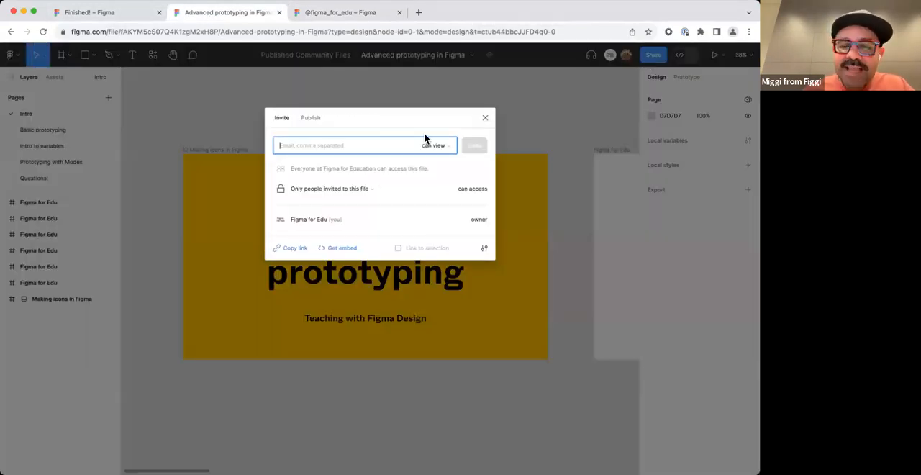
left_click(320, 119)
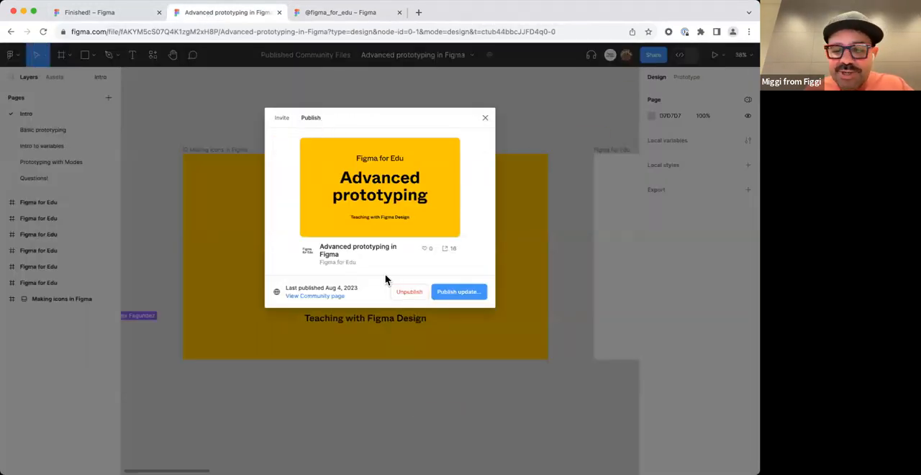
left_click(454, 292)
scroll(403, 346, "down", 2)
left_click(271, 390)
scroll(317, 345, "down", 2)
left_click(363, 281)
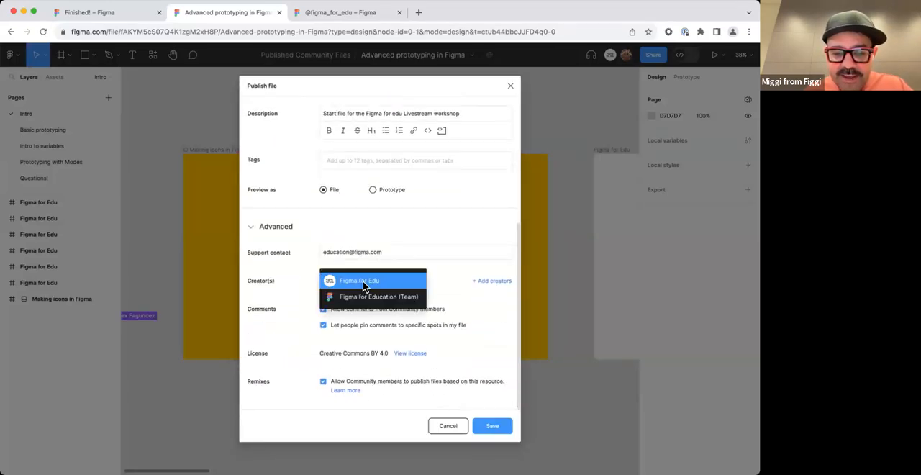
left_click(360, 295)
left_click(493, 426)
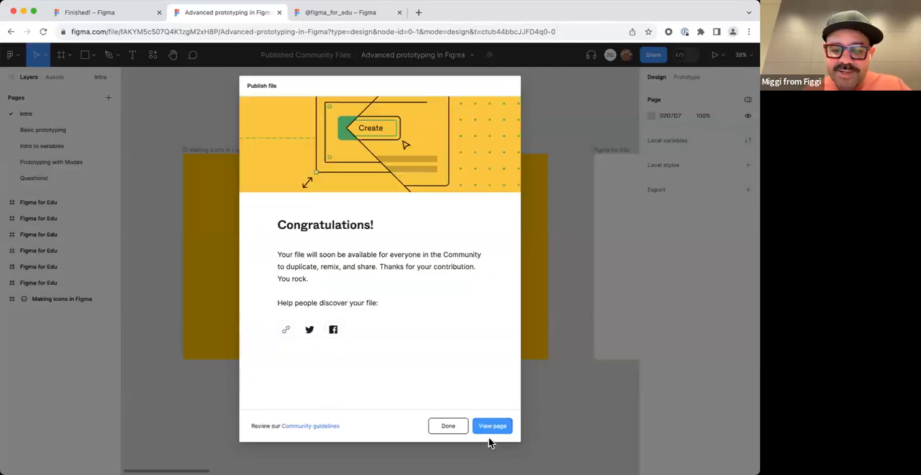
left_click(491, 426)
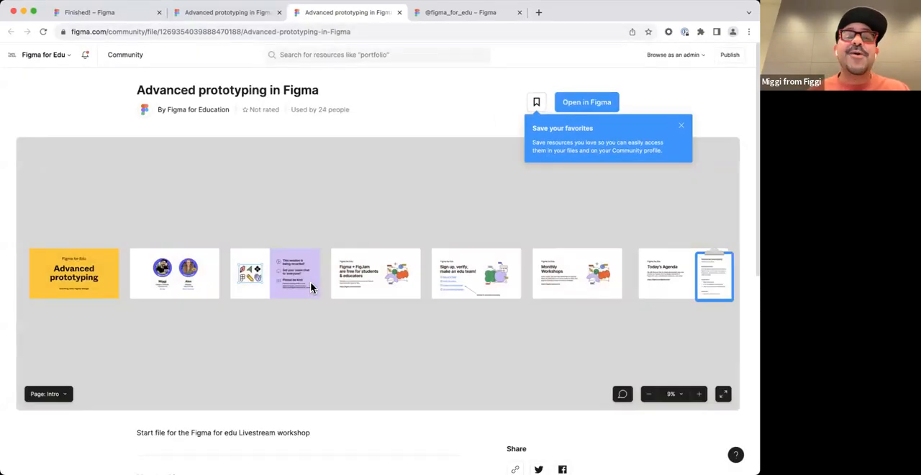
left_click(400, 12)
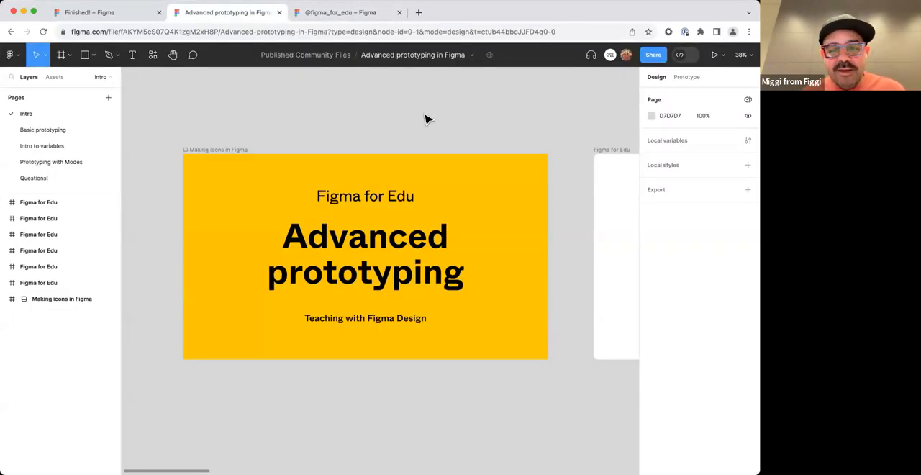
Examine the slide on the Intro page that introduces the two workshop presenters.
scroll(423, 118, "down", 5)
scroll(389, 123, "right", 4)
left_click_drag(399, 124, 360, 122)
scroll(393, 122, "up", 5)
left_click_drag(284, 218, 341, 150)
scroll(305, 175, "up", 3)
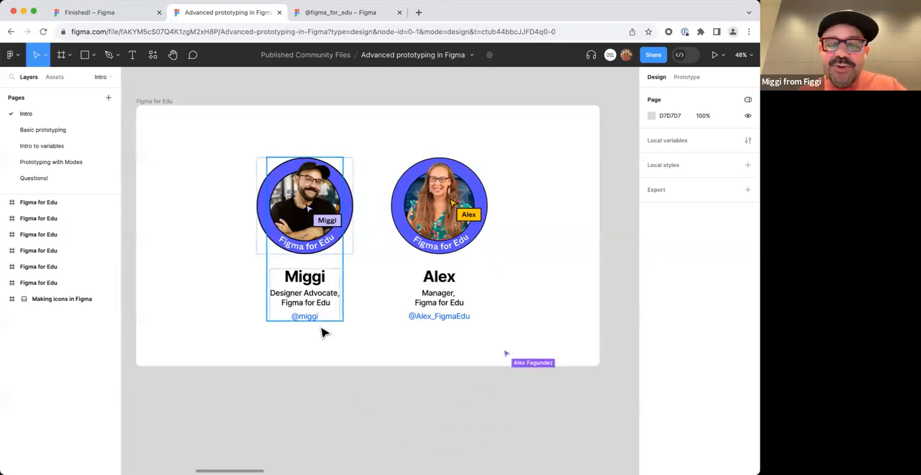
scroll(318, 353, "up", 2)
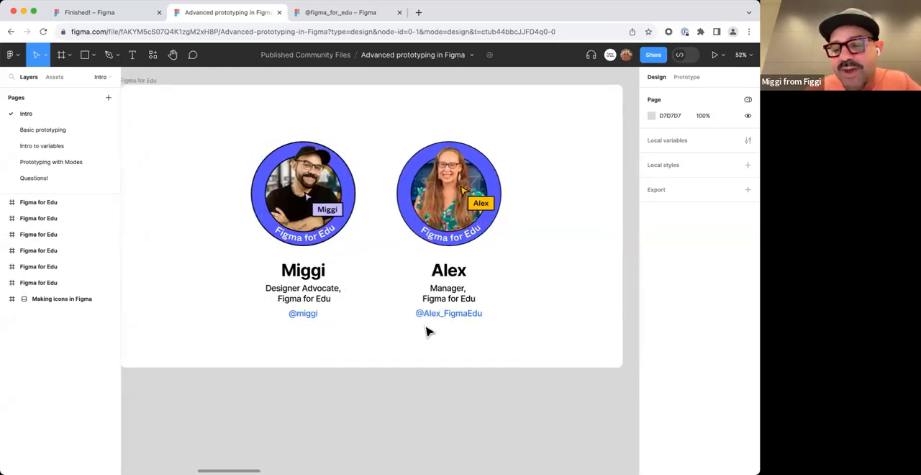
scroll(452, 345, "down", 2)
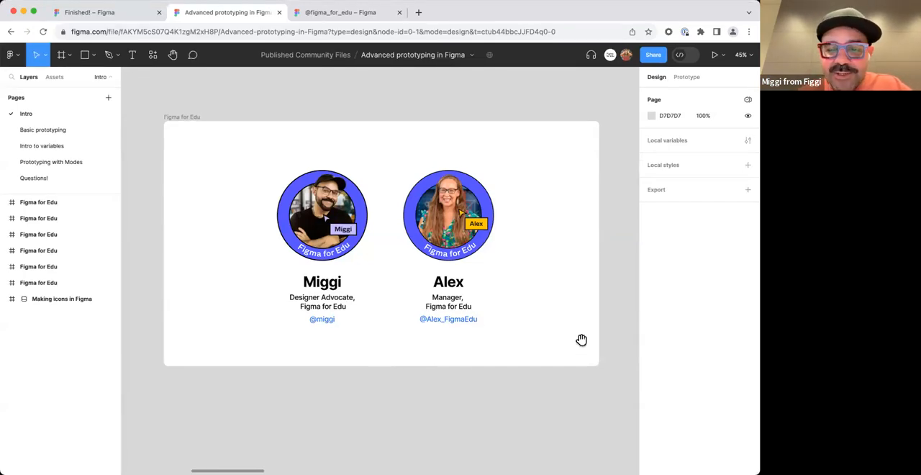
Examine the session guidelines slide and the slide about free Figma and FigJam access for students and educators.
key("n")
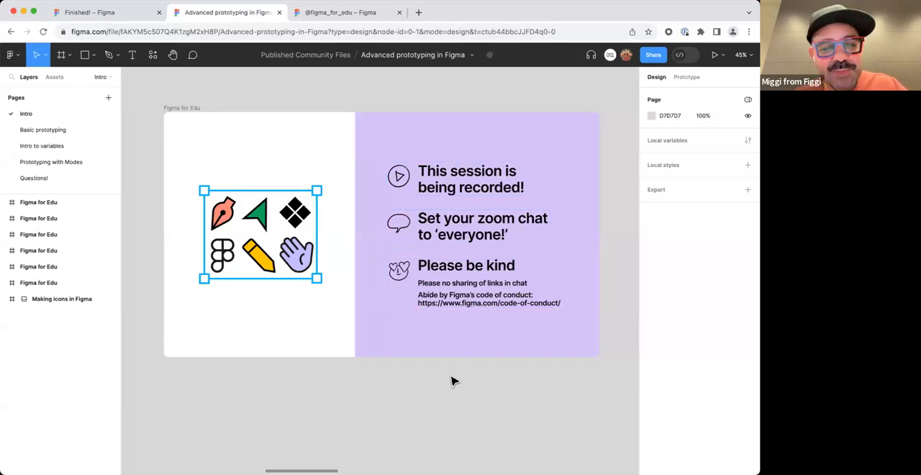
scroll(511, 387, "right", 10)
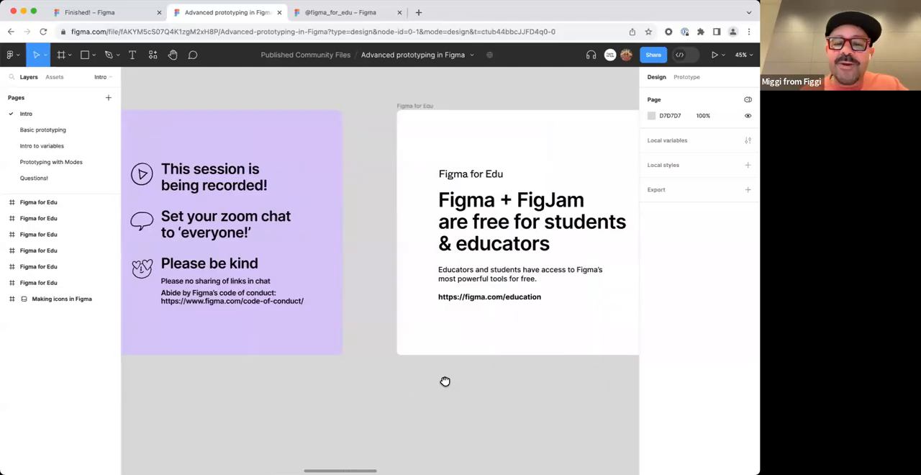
left_click_drag(417, 358, 397, 355)
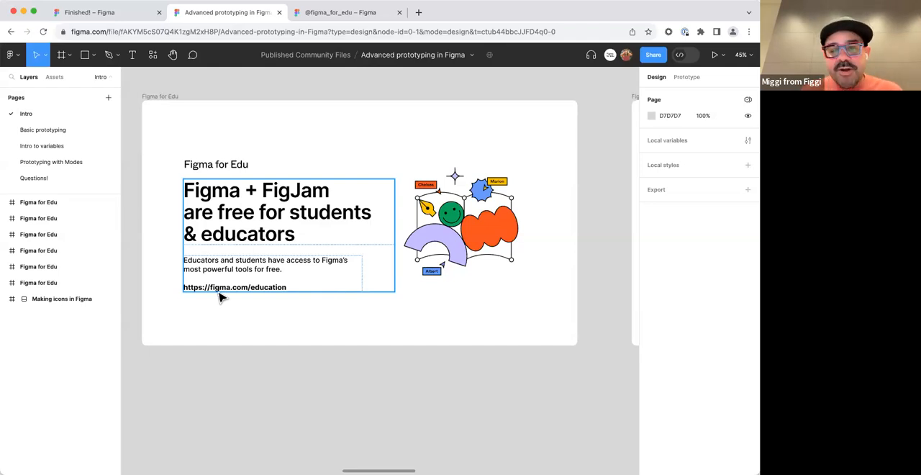
scroll(445, 326, "right", 8)
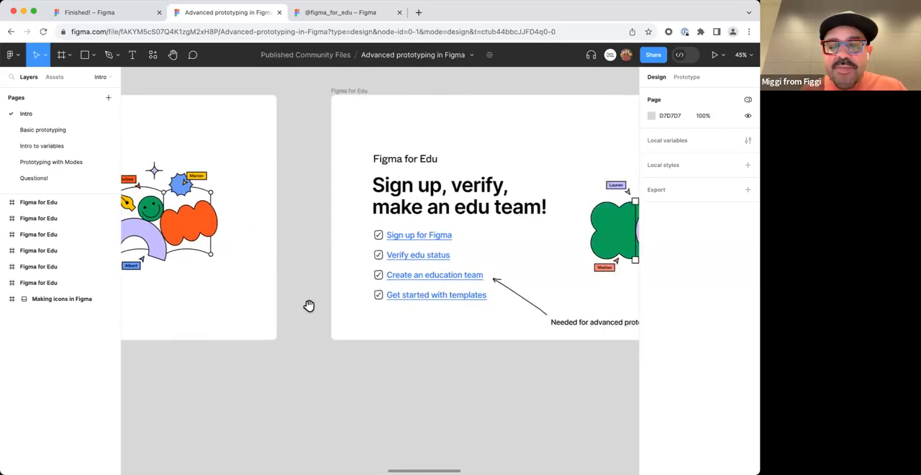
scroll(315, 273, "left", 10)
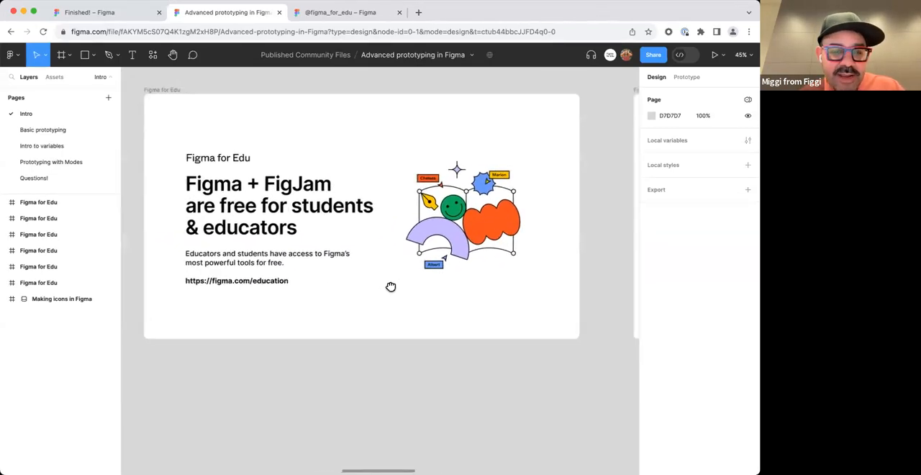
left_click_drag(390, 286, 389, 287)
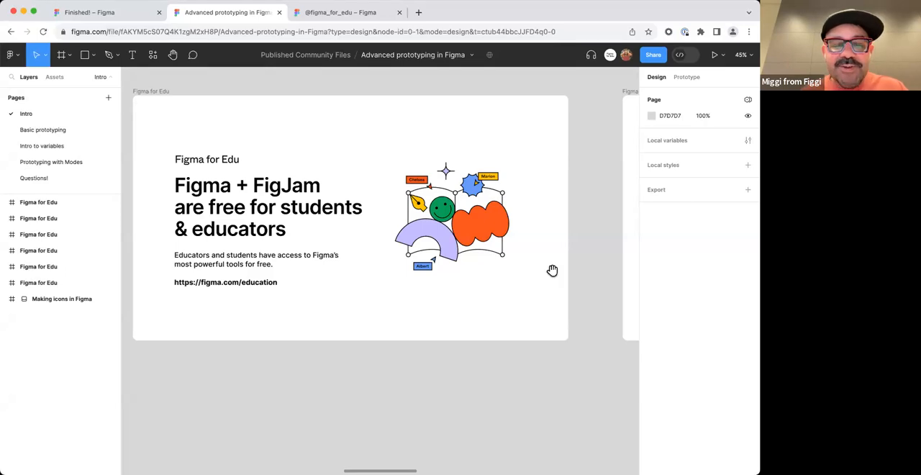
Examine the links for verifying edu status and creating an education team on the sign-up slide.
scroll(389, 288, "right", 10)
scroll(315, 274, "up", 3)
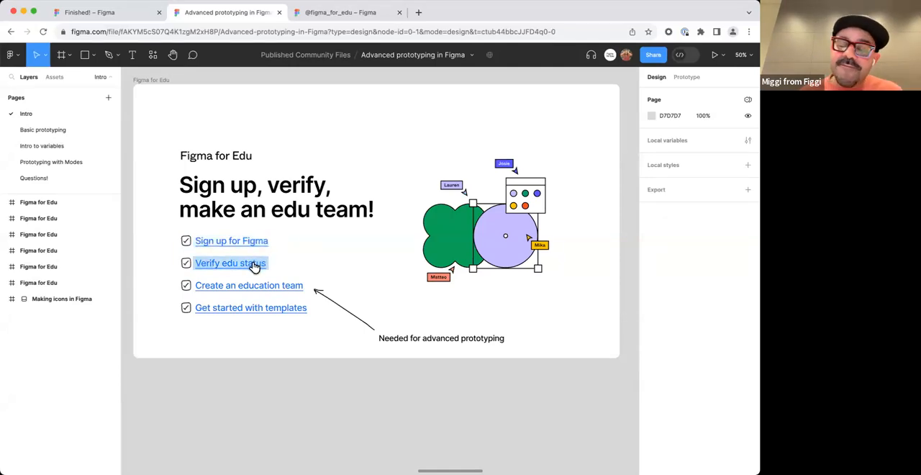
mouse_move(255, 266)
mouse_move(263, 290)
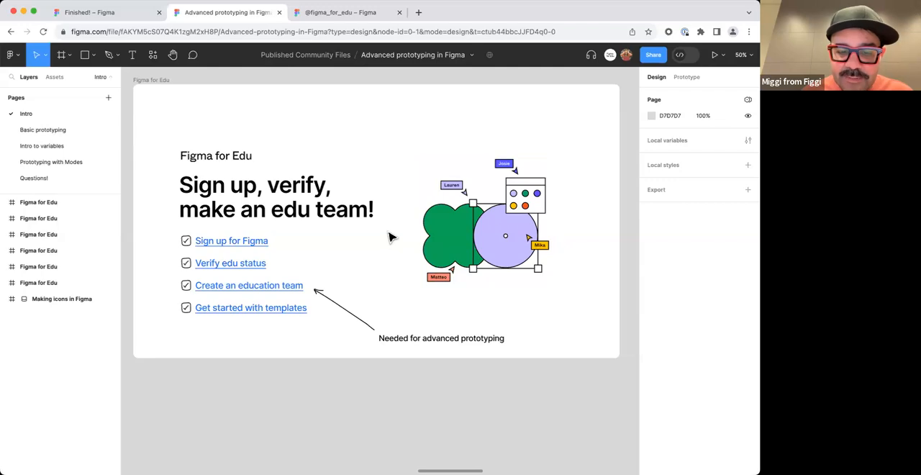
Open another copy of Advanced prototyping in Figma from the Published Community Files project, and return to the original file tab.
left_click(473, 58)
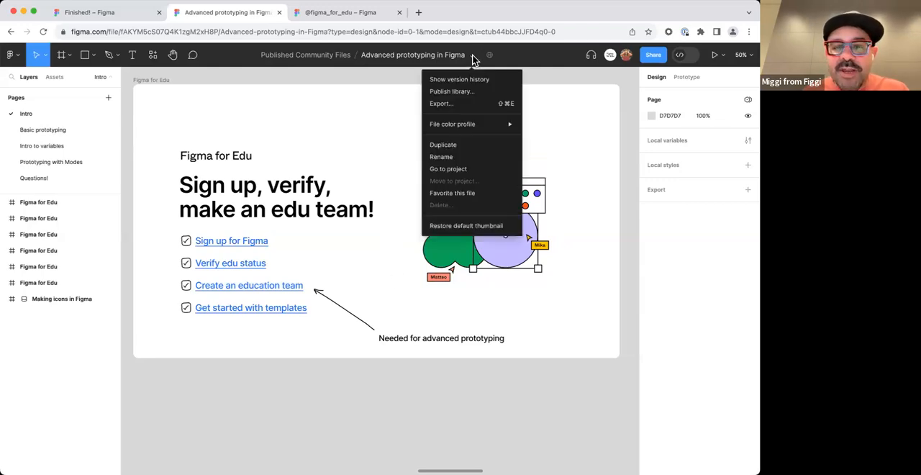
left_click(319, 57)
left_click(317, 57)
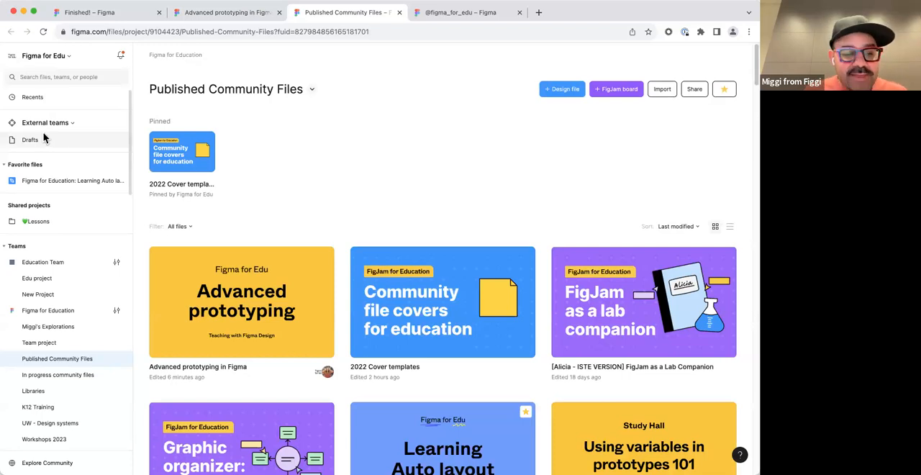
left_click(256, 324)
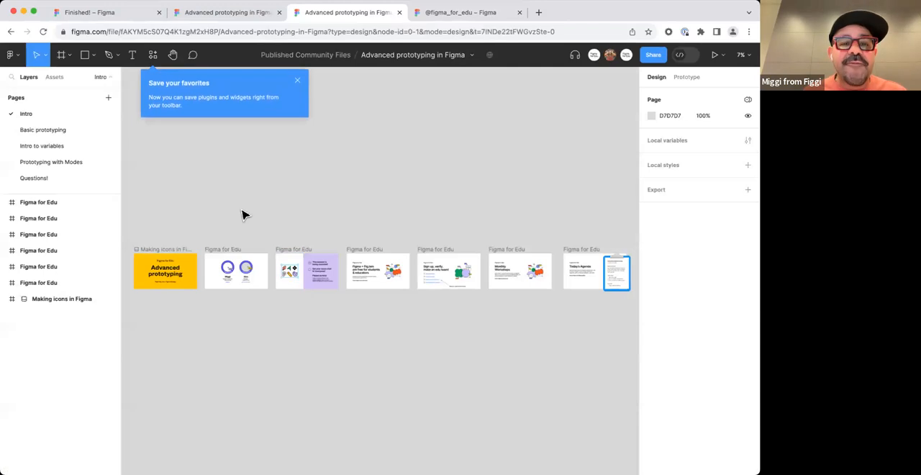
left_click(297, 80)
left_click(225, 9)
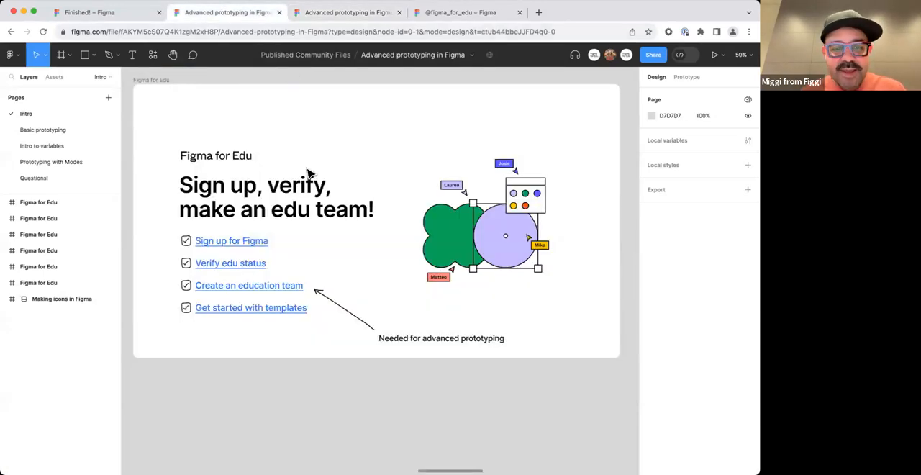
Examine the Monthly Workshops slide on the Intro page.
scroll(463, 347, "right", 5)
scroll(464, 347, "right", 5)
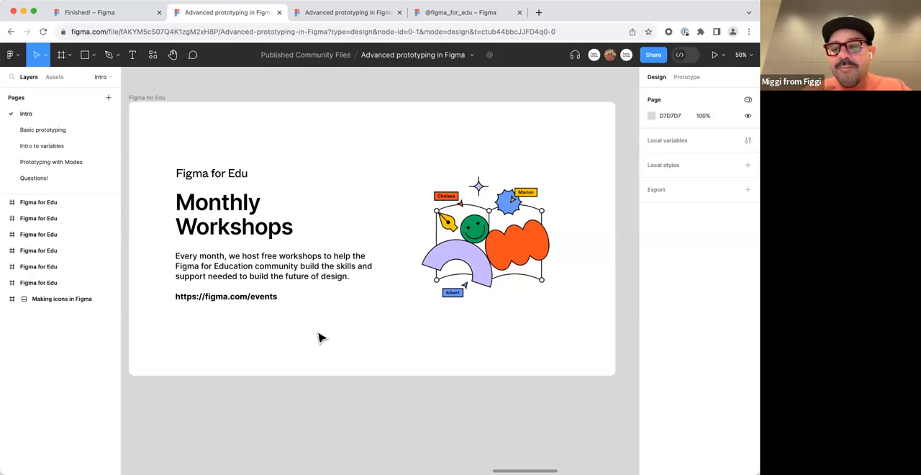
mouse_move(340, 339)
left_mouse_down()
mouse_move(360, 325)
mouse_move(345, 332)
left_mouse_up()
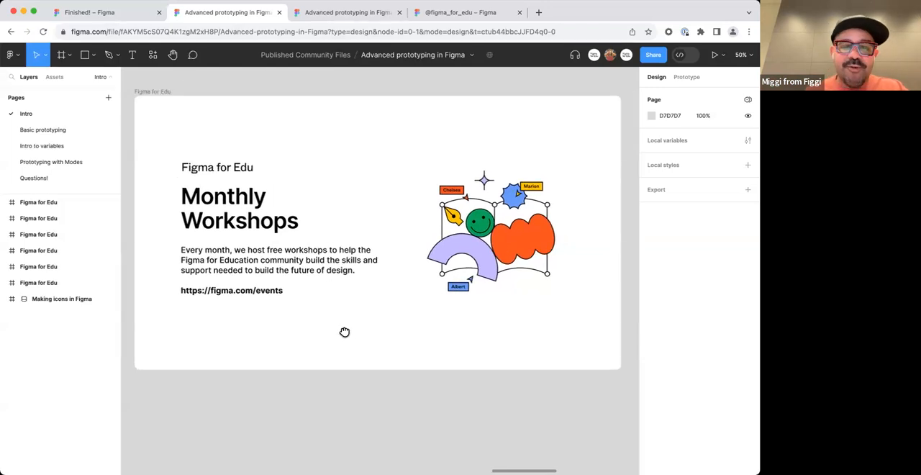
View the Basic prototyping page briefly, and return to the title slide on the Intro page.
left_click(47, 129)
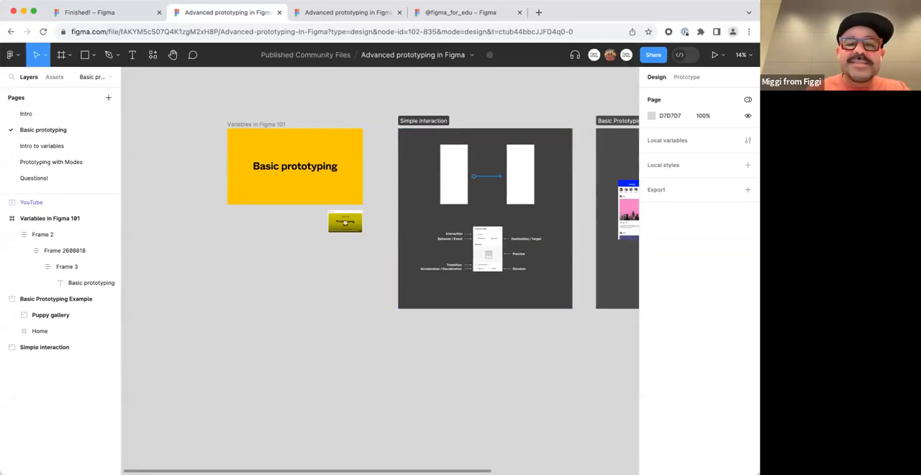
left_click_drag(203, 129, 182, 156)
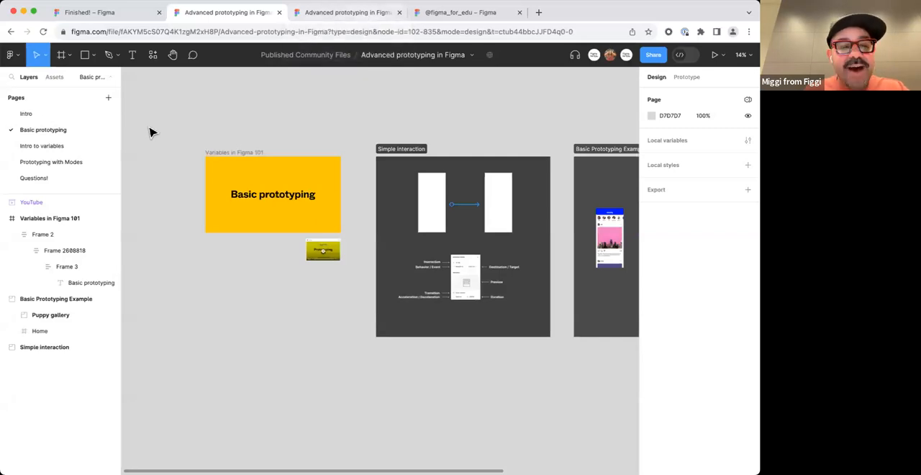
left_click(56, 115)
scroll(298, 168, "down", 5)
left_click_drag(298, 169, 516, 195)
left_click_drag(255, 263, 404, 273)
scroll(184, 209, "left", 5)
scroll(192, 175, "up", 5)
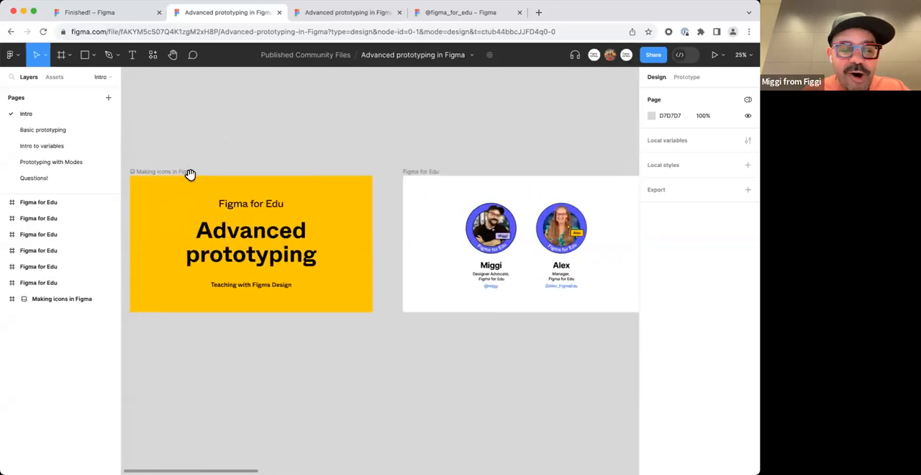
left_click(437, 12)
left_click(203, 31)
type("figma.com/@")
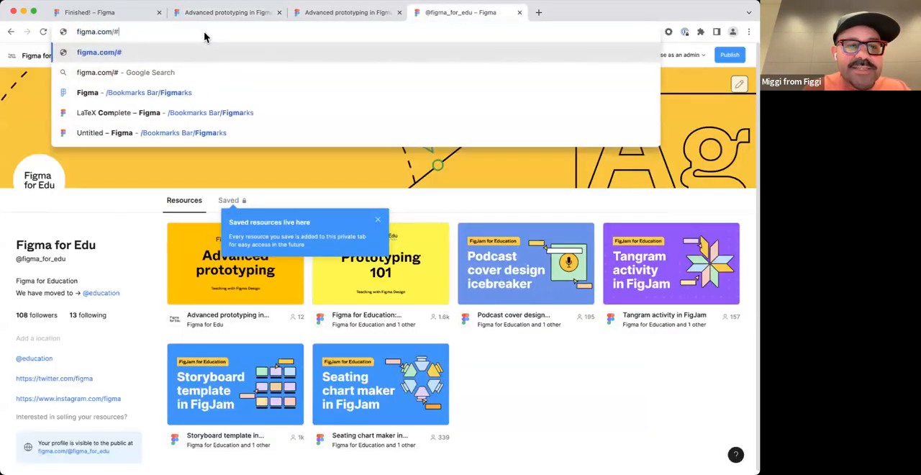
type("education")
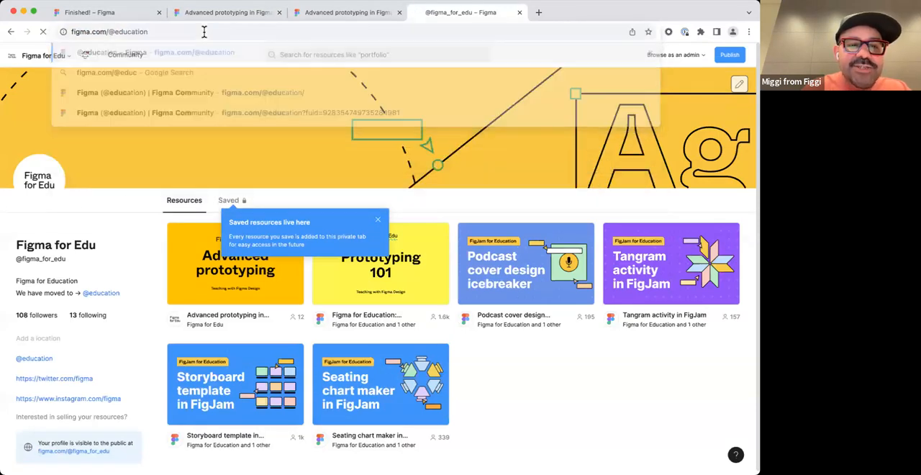
key("Return")
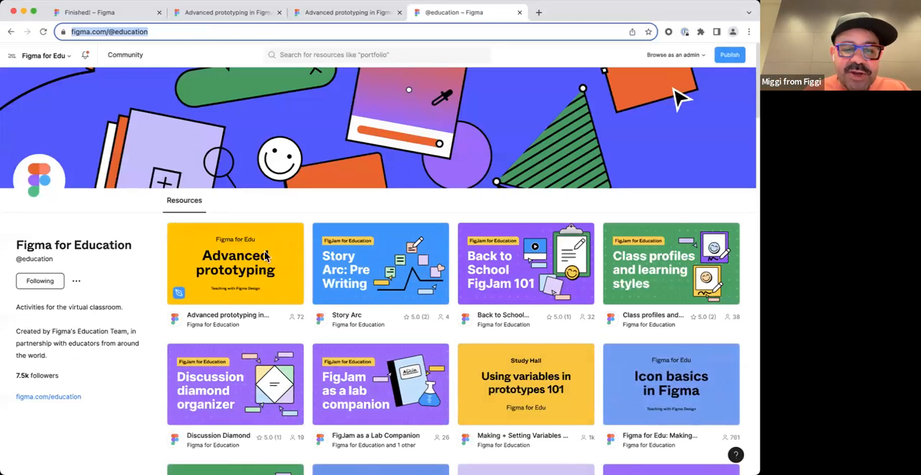
left_click(298, 300)
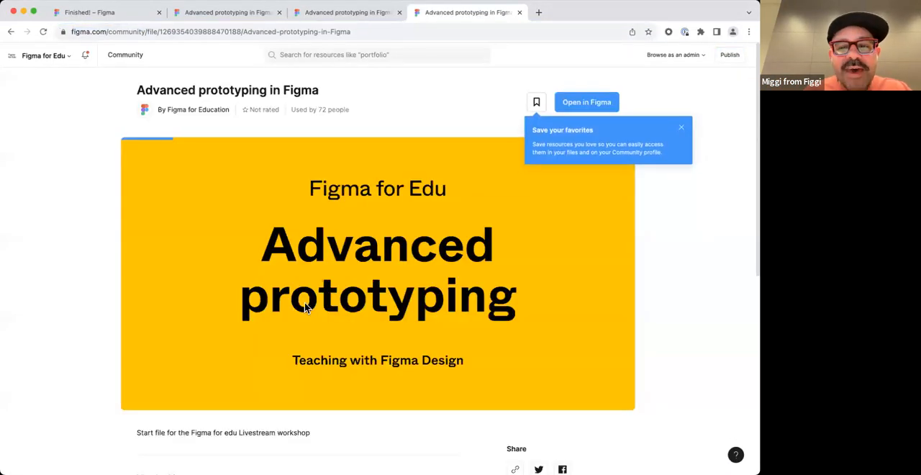
left_click(680, 127)
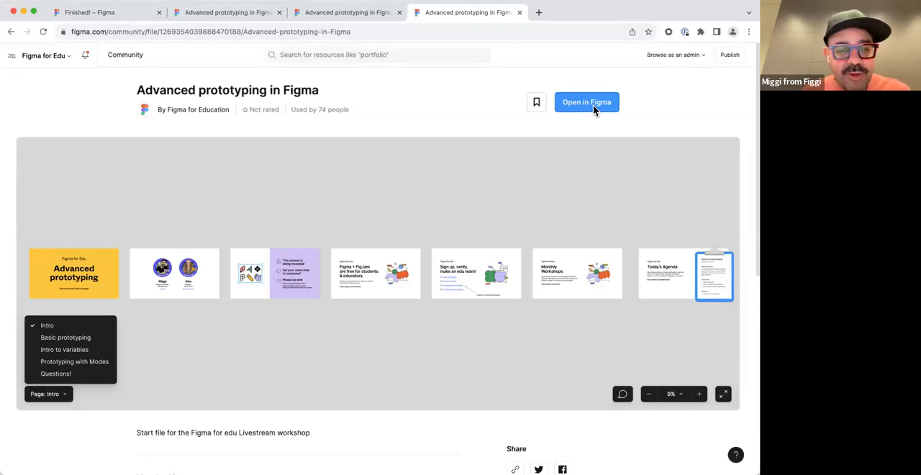
Return to the Advanced prototyping design file and open its Basic prototyping page at the title slide.
left_click(226, 14)
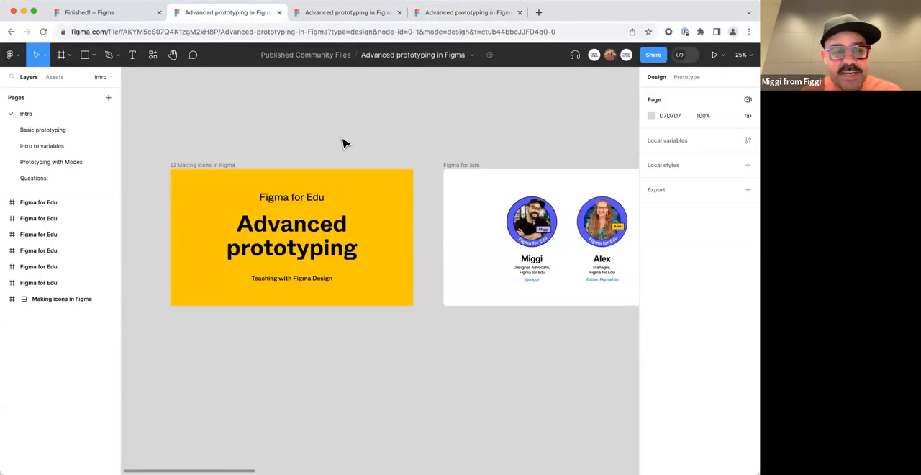
left_click(61, 133)
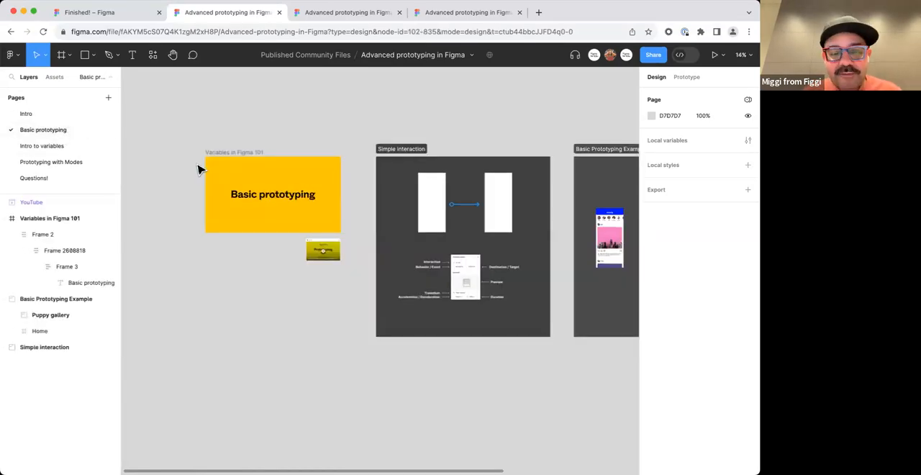
scroll(194, 146, "up", 3)
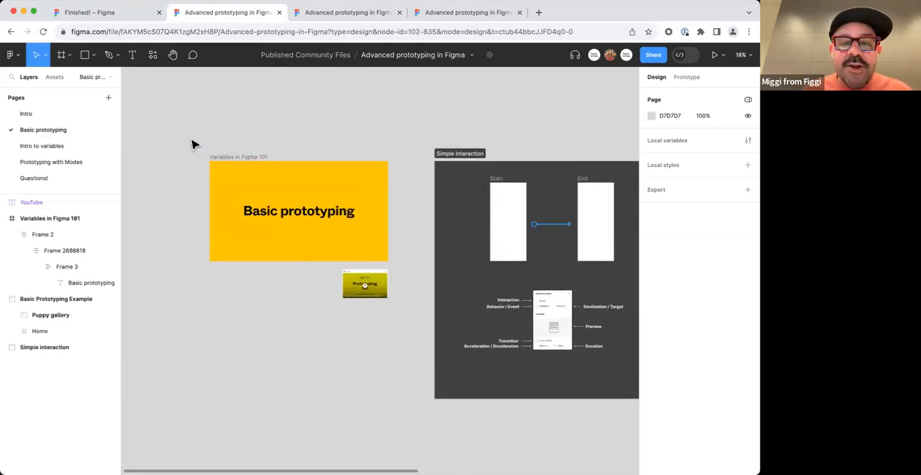
scroll(194, 146, "up", 2)
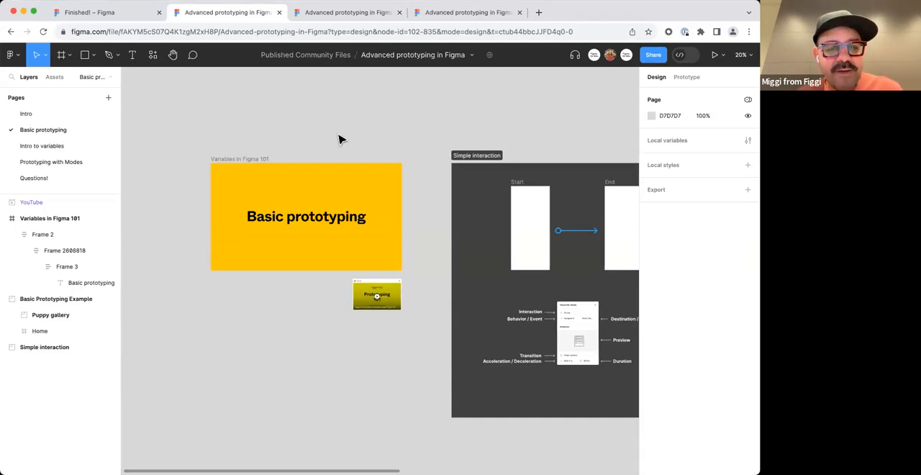
Examine the Prototyping 101 YouTube embed beneath the Basic prototyping title slide.
scroll(382, 245, "right", 3)
scroll(381, 245, "down", 1)
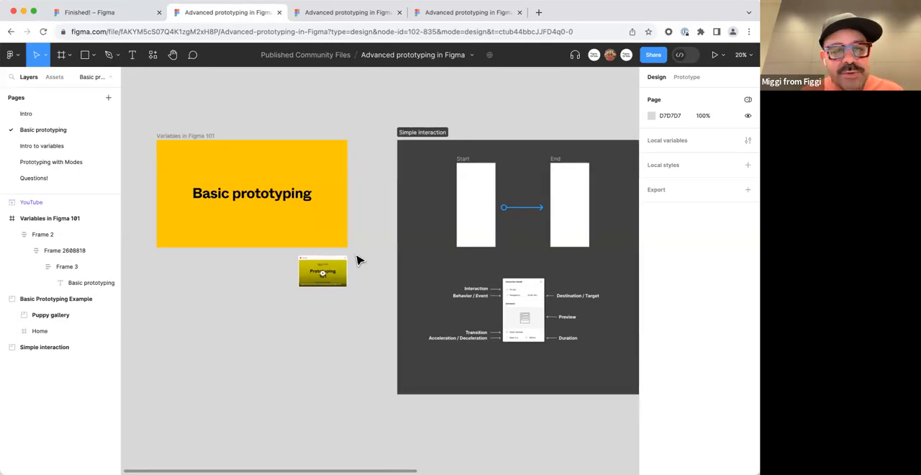
left_click(319, 271)
key("shift+2")
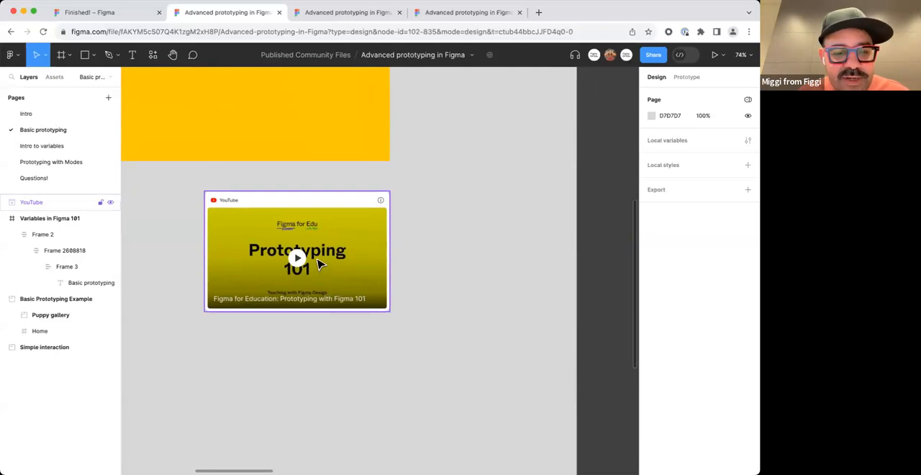
scroll(298, 261, "down", 5)
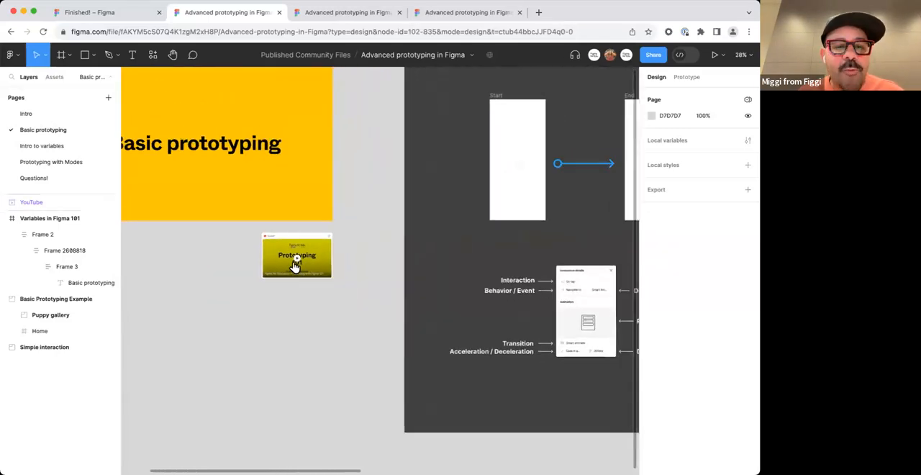
left_click_drag(218, 262, 323, 288)
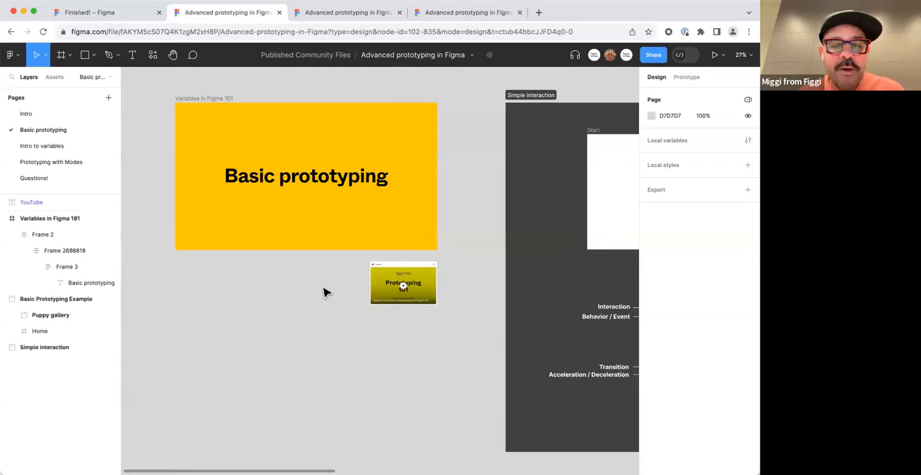
Display the prototype connections of the Basic Prototyping Example section.
scroll(335, 271, "right", 8)
scroll(400, 266, "right", 10)
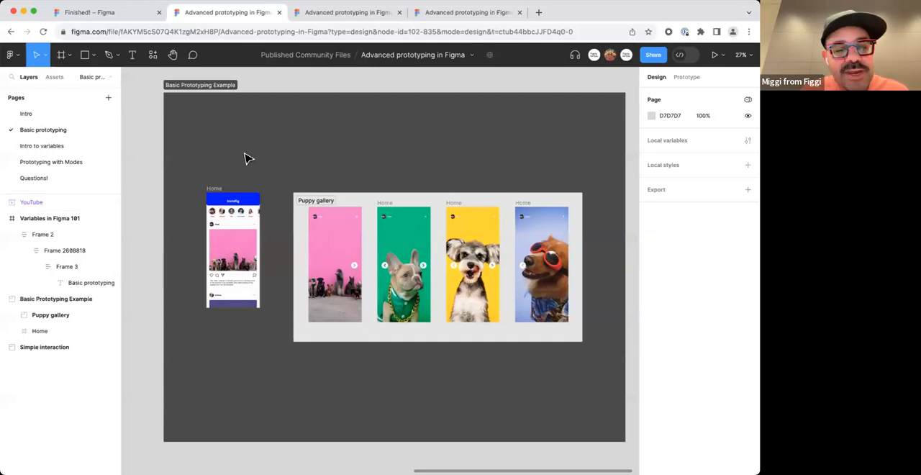
left_click(685, 79)
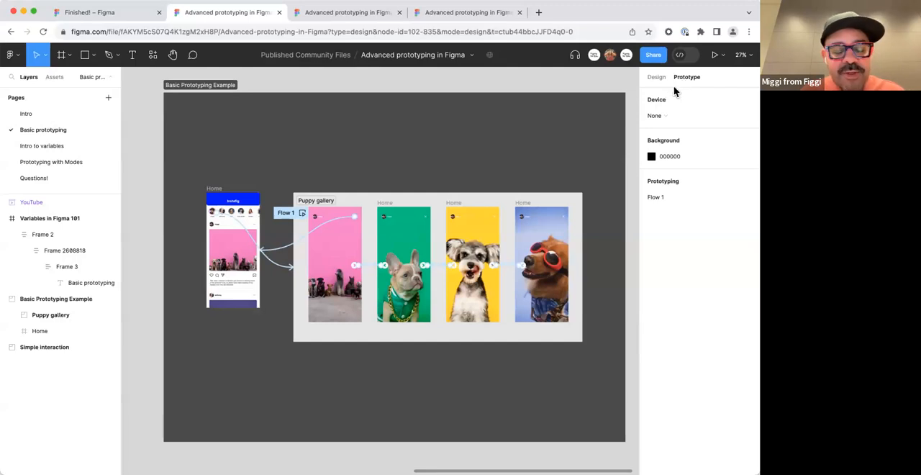
left_click(36, 116)
left_click(38, 127)
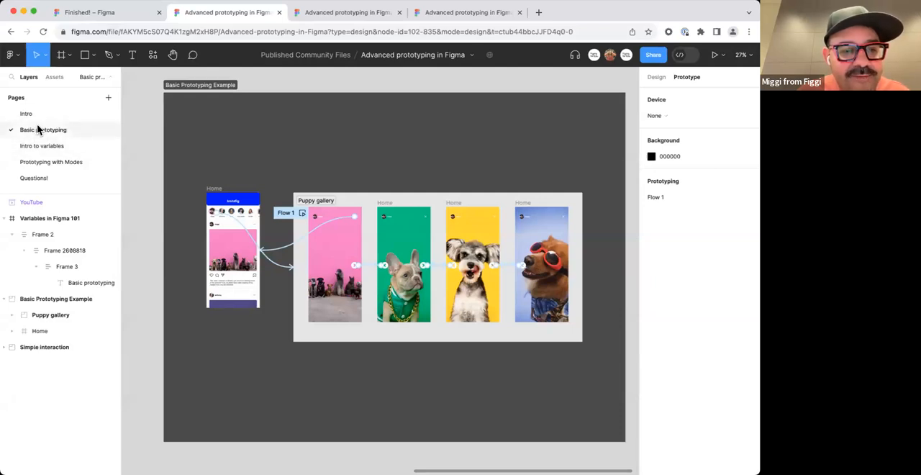
Delete the Flow 1 starting point from the Basic Prototyping Example's prototype flows.
left_click(205, 126)
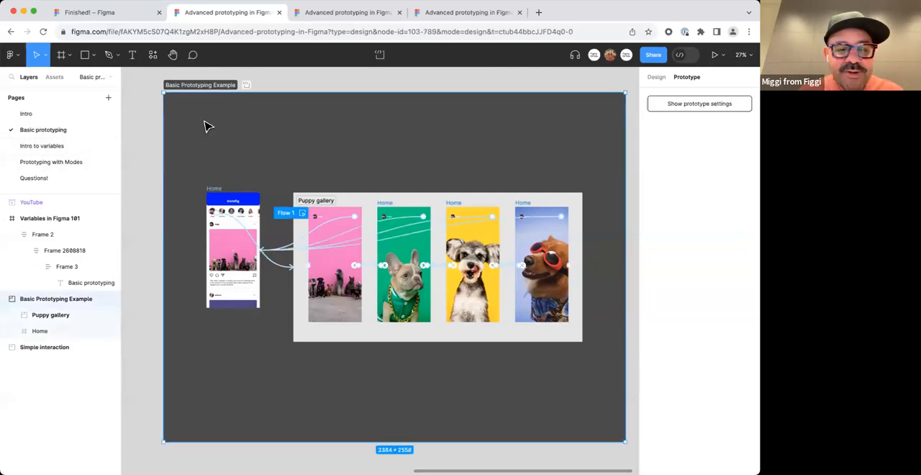
mouse_move(246, 128)
left_mouse_down()
mouse_move(247, 150)
mouse_move(246, 128)
left_mouse_up()
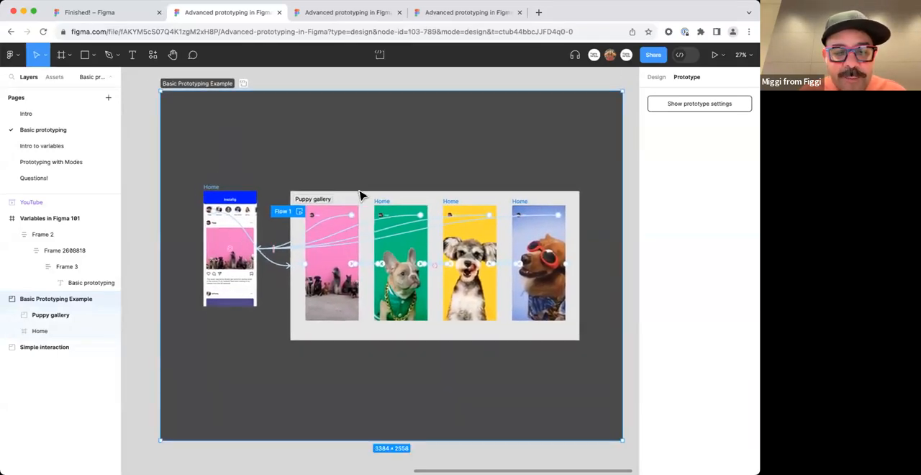
right_click(310, 213)
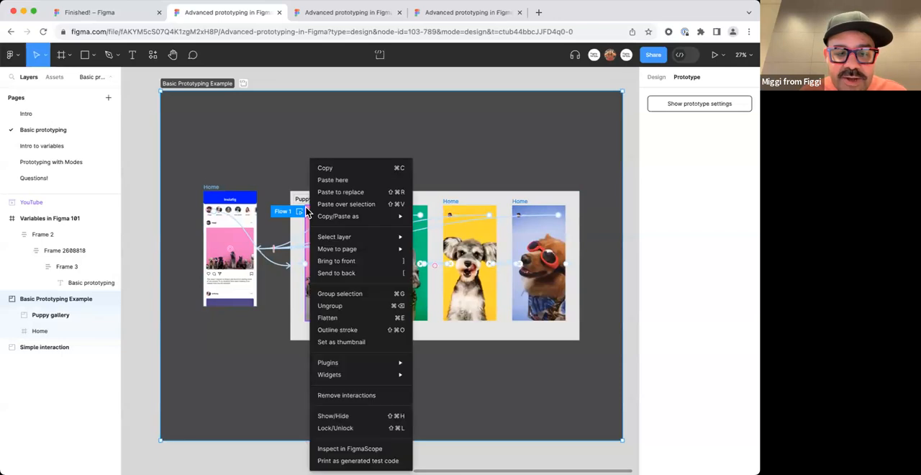
mouse_move(330, 358)
left_click(256, 156)
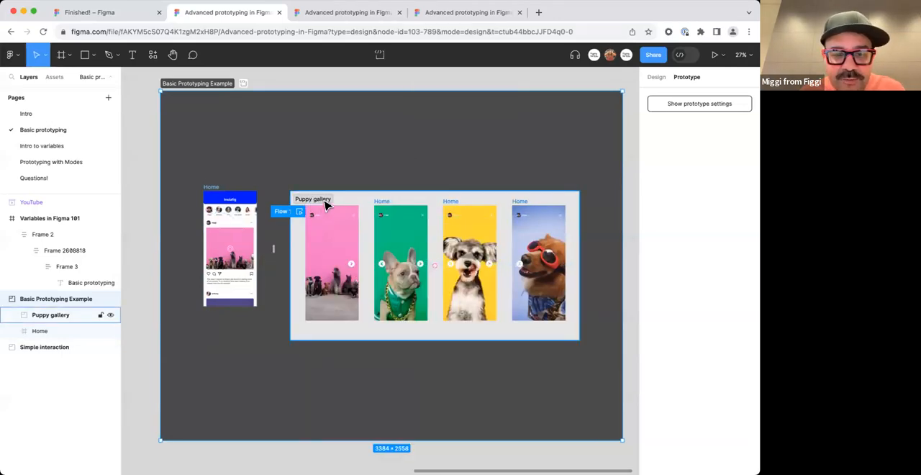
right_click(298, 211)
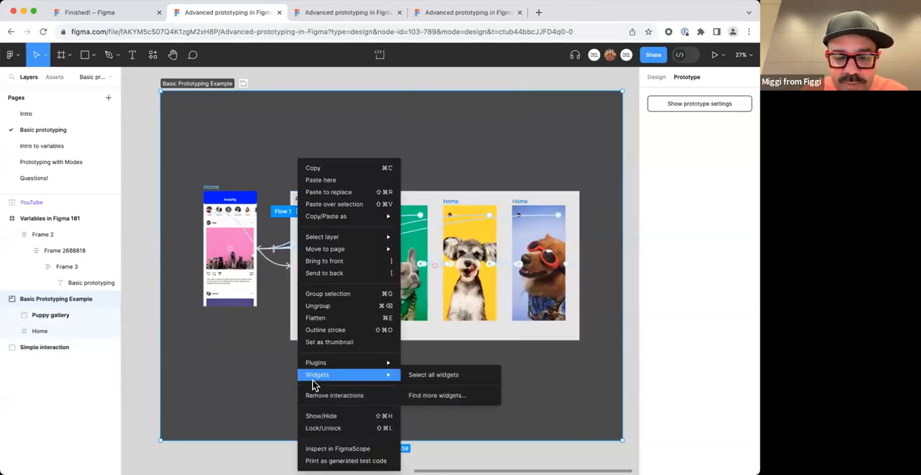
left_click(213, 407)
left_click(314, 82)
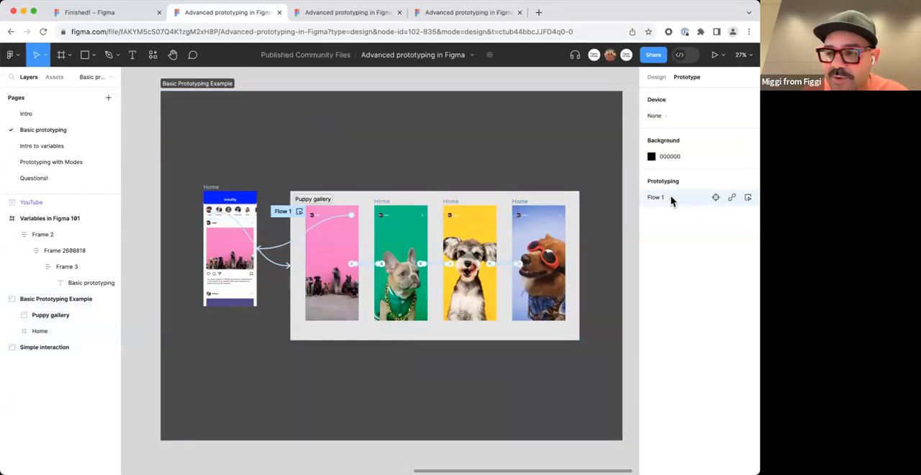
key("Delete")
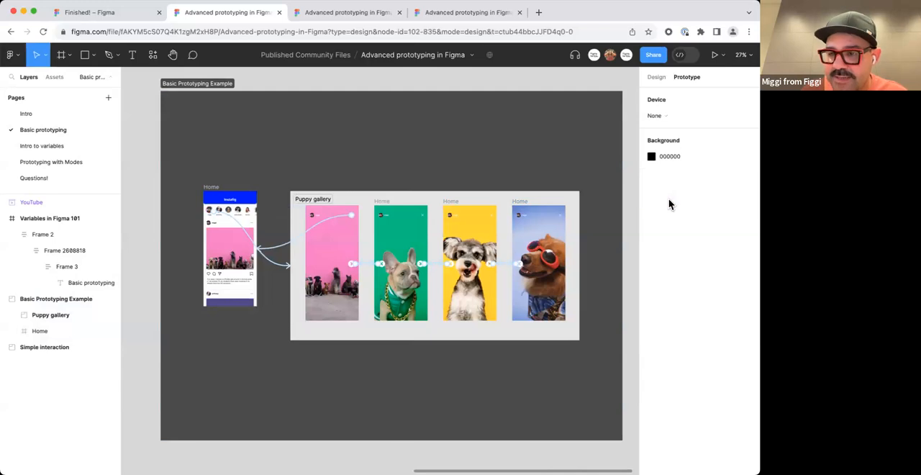
Preview the Instafig Home frame inside the editor and scroll its row of stories sideways.
left_click(208, 189)
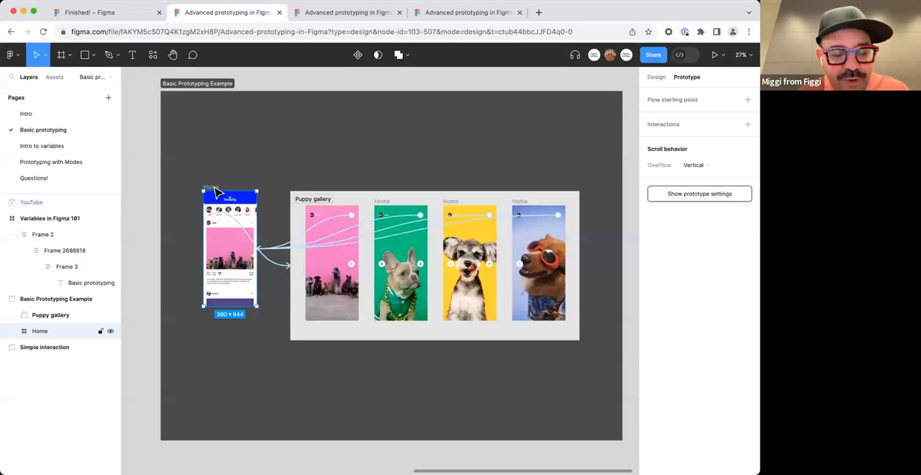
key("shift+space")
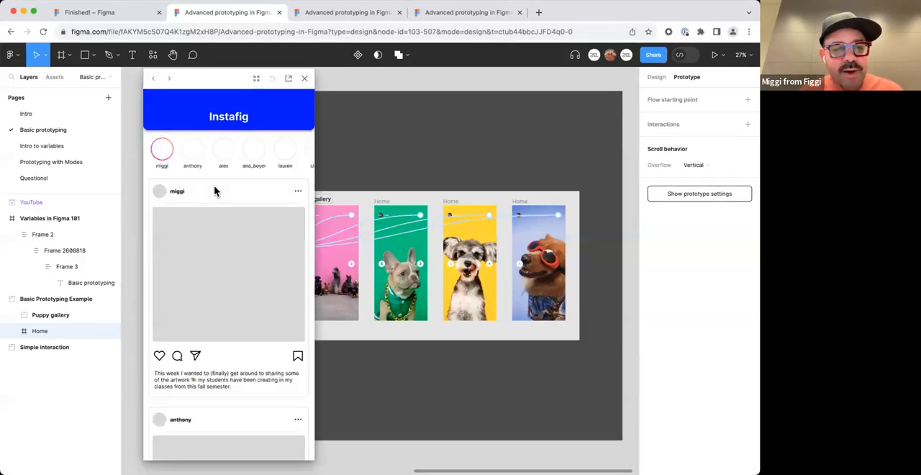
left_click_drag(234, 80, 277, 82)
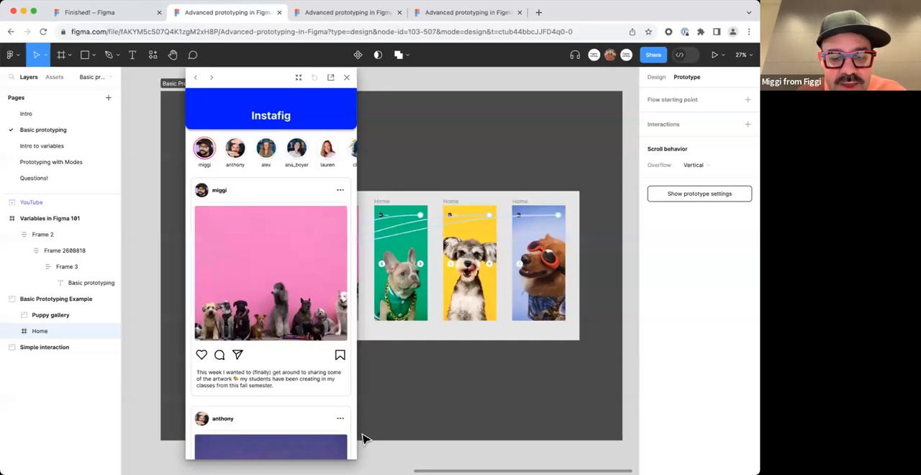
left_click_drag(312, 152, 389, 185)
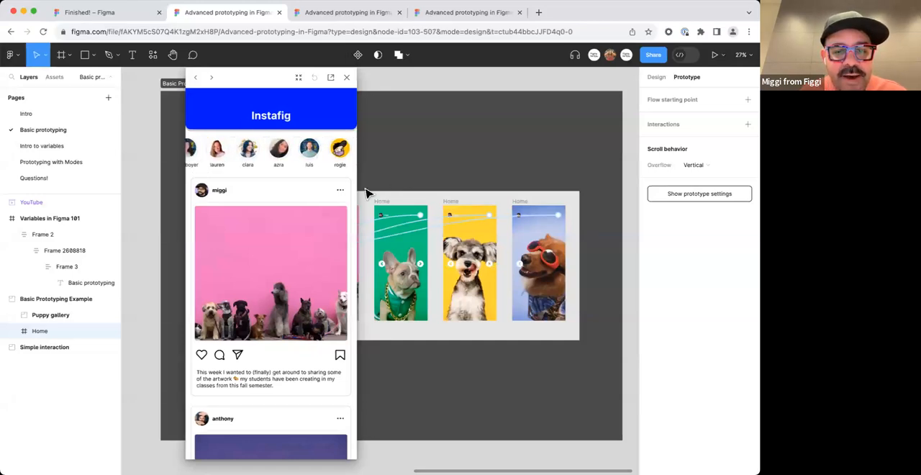
Play the puppy gallery story forward to the last photo, go back to the first, and return to the Instafig home screen.
left_click(268, 160)
left_click(333, 278)
left_click(334, 278)
left_click(334, 278)
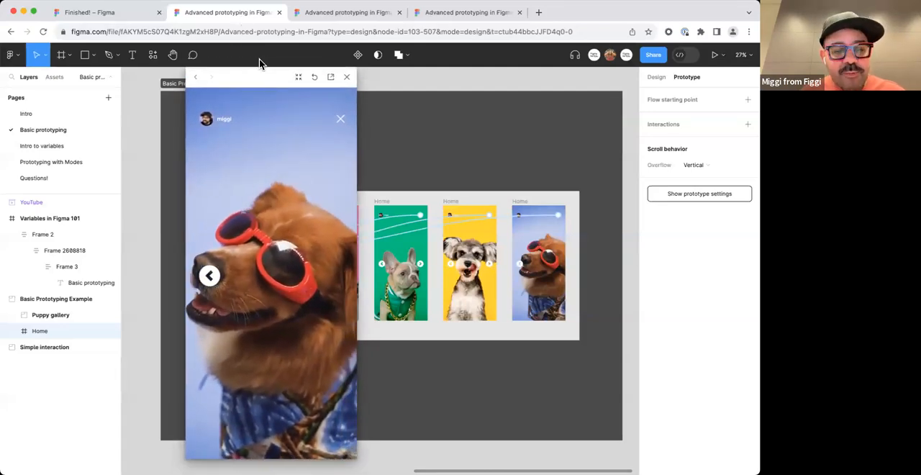
left_click(210, 276)
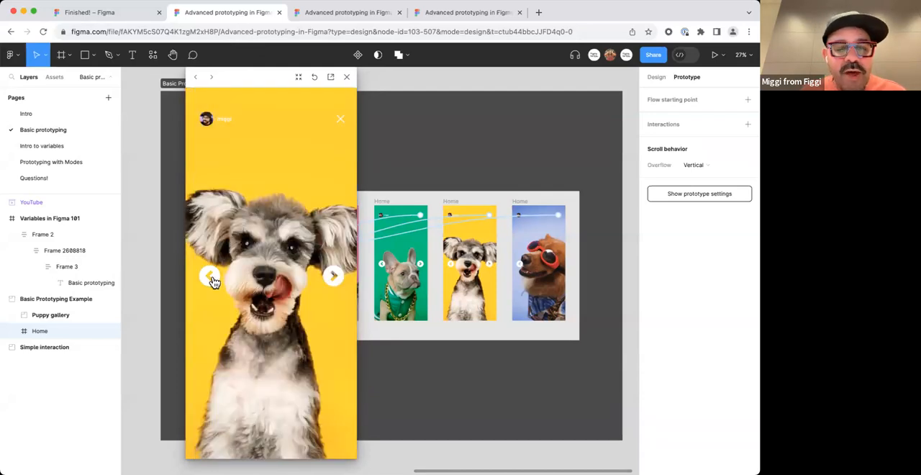
left_click(210, 276)
left_click(210, 276)
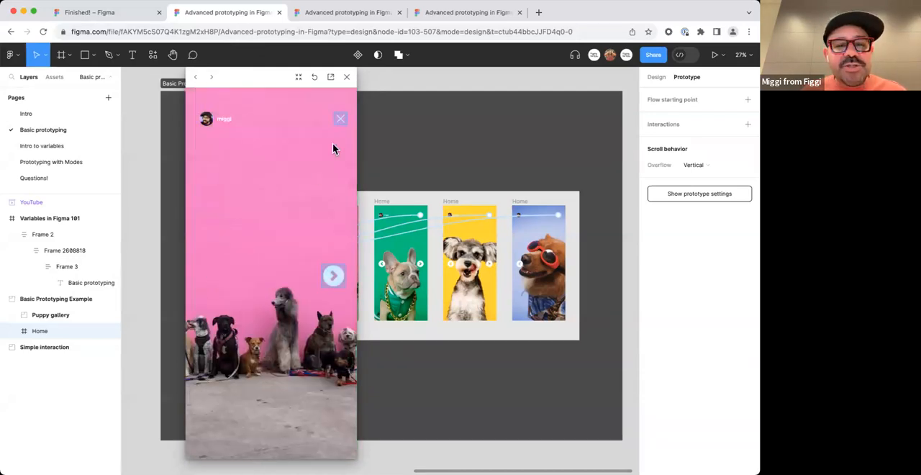
left_click(342, 120)
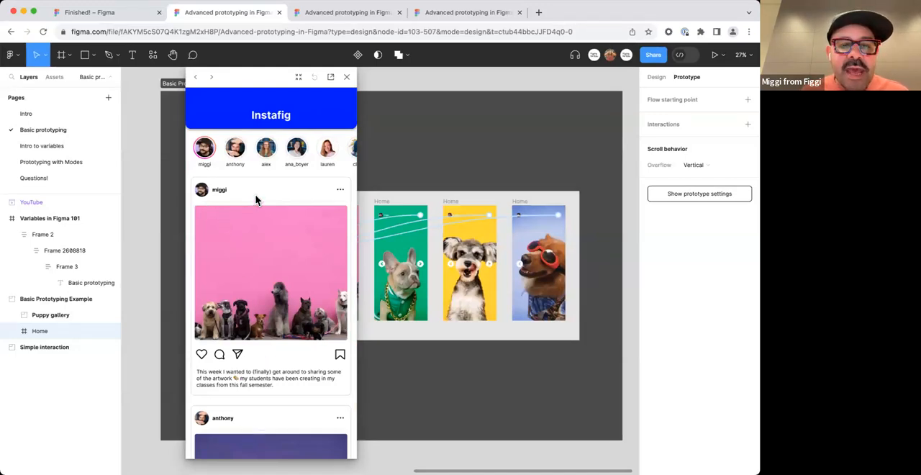
Scroll the Instafig feed, open and close the first story again, and close the prototype preview.
scroll(287, 173, "down", 10)
left_click_drag(292, 290, 272, 387)
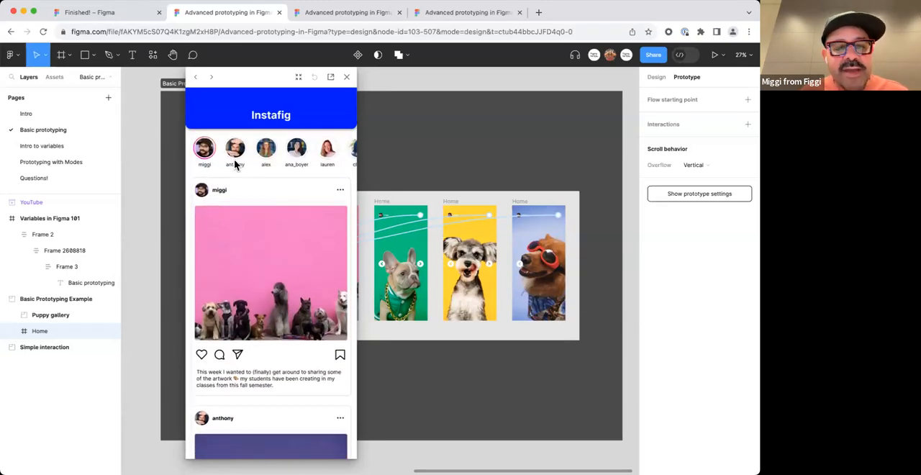
left_click(207, 155)
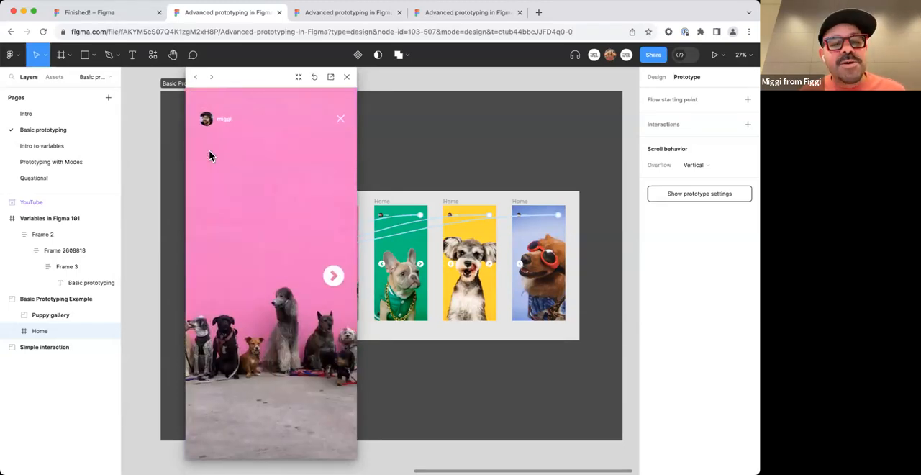
left_click(341, 118)
left_click(347, 77)
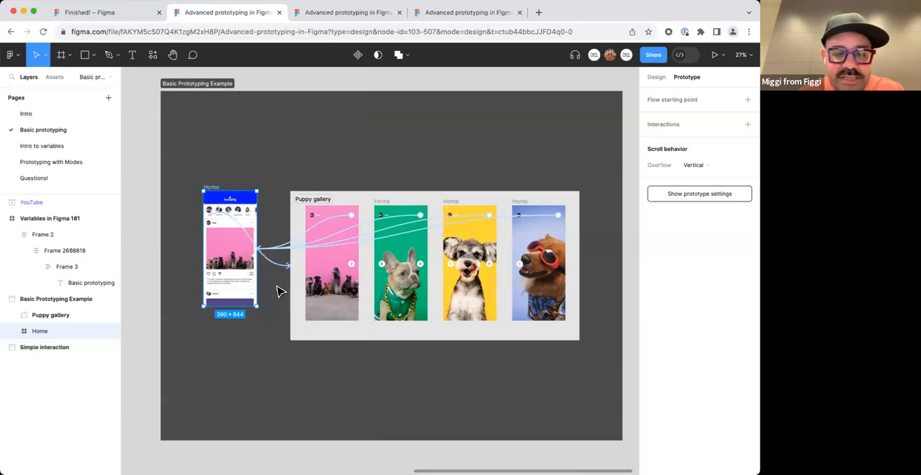
Draw a rectangle of about 291 × 135 inside the Start frame of the Simple interaction section.
scroll(260, 277, "left", 10)
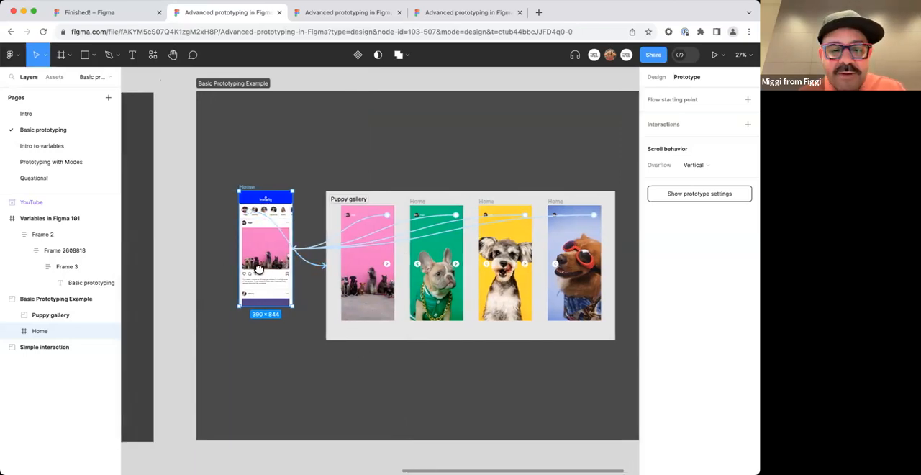
scroll(319, 222, "up", 5)
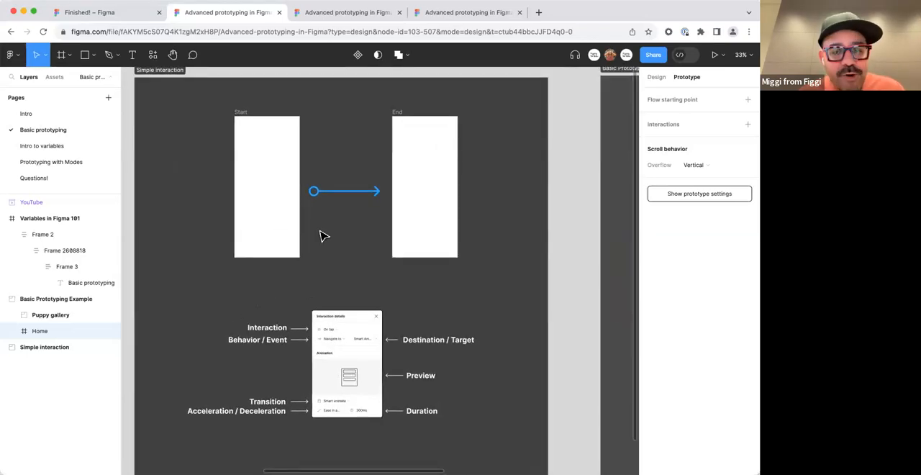
left_click(273, 199)
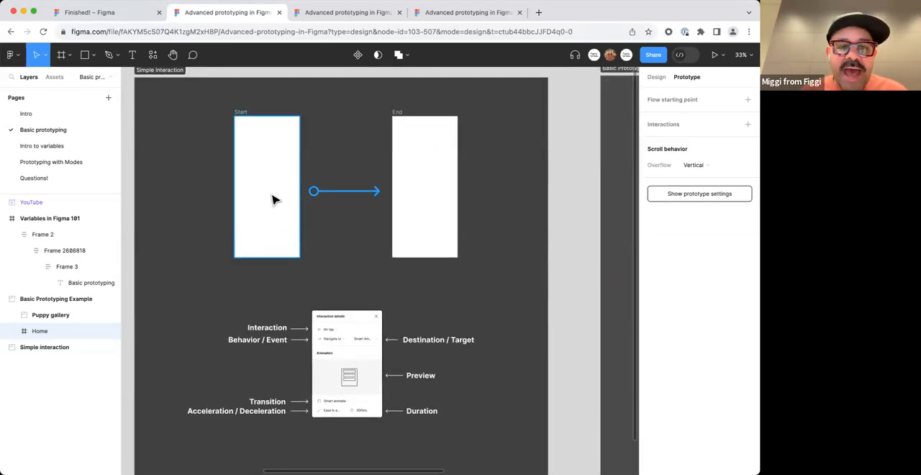
key("r")
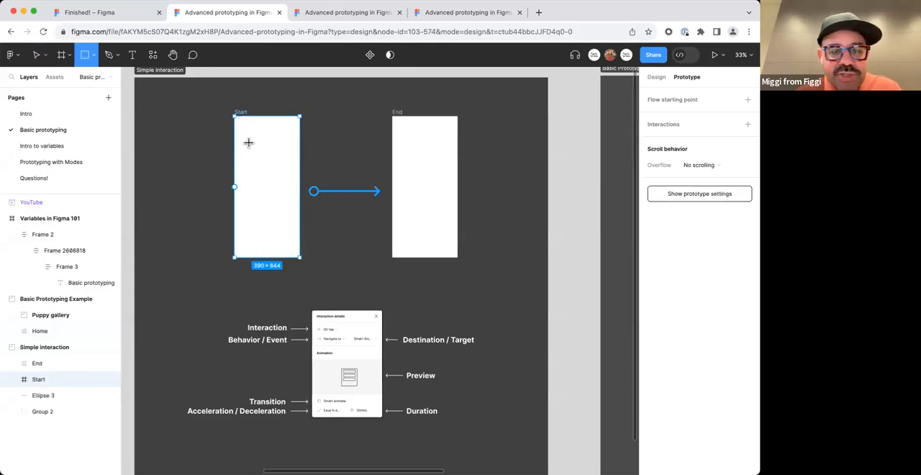
mouse_move(243, 125)
left_mouse_down()
mouse_move(260, 142)
mouse_move(292, 147)
mouse_move(267, 177)
mouse_move(273, 197)
mouse_move(294, 206)
mouse_move(295, 192)
mouse_move(294, 199)
left_mouse_up()
scroll(273, 197, "up", 5)
scroll(300, 201, "down", 3)
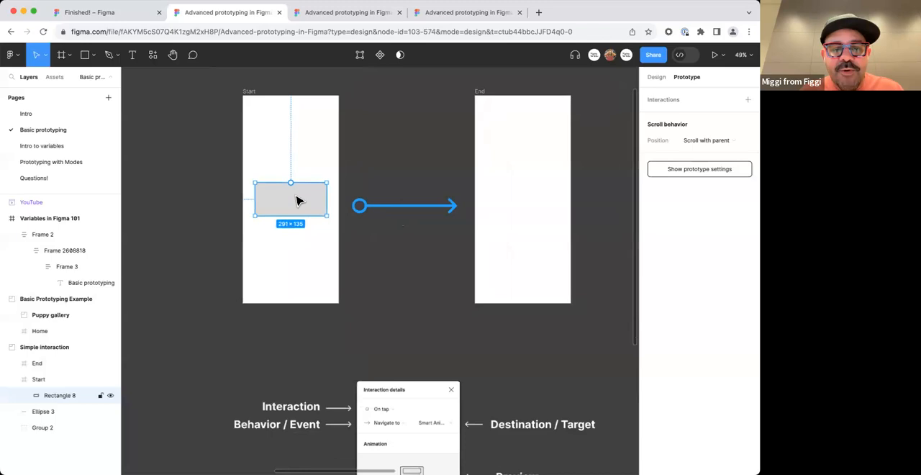
scroll(300, 202, "down", 2)
Try drawing a frame of about 361 × 838 beside the Start frame, and delete it.
left_click(257, 106)
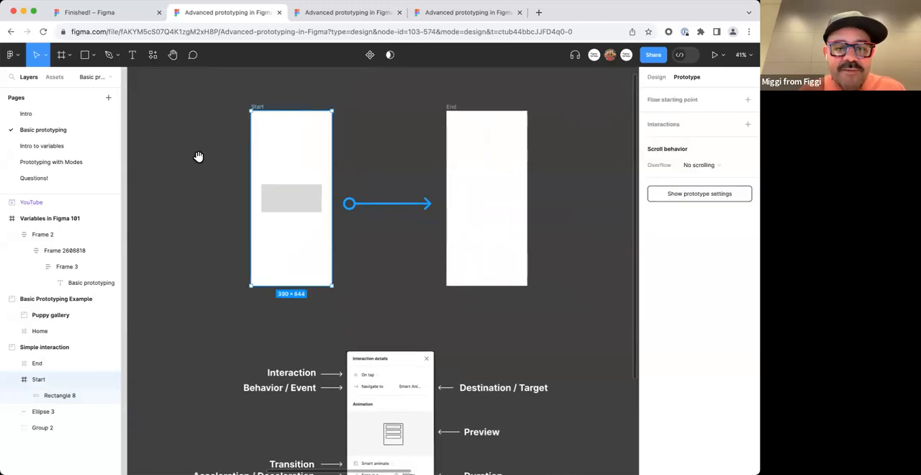
scroll(199, 156, "left", 3)
key("f")
left_click_drag(266, 114, 342, 289)
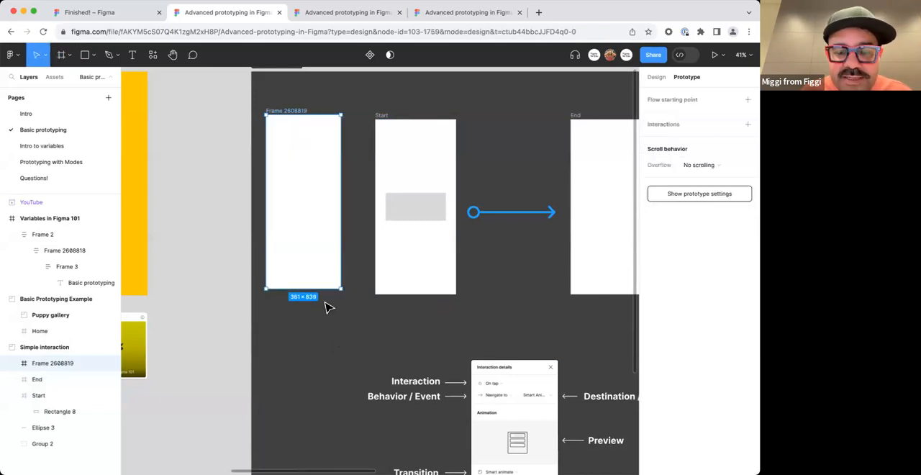
key("Delete")
Select the rectangle inside the Start frame and view the list of available shape tools.
left_click_drag(361, 203, 318, 200)
left_click(339, 119)
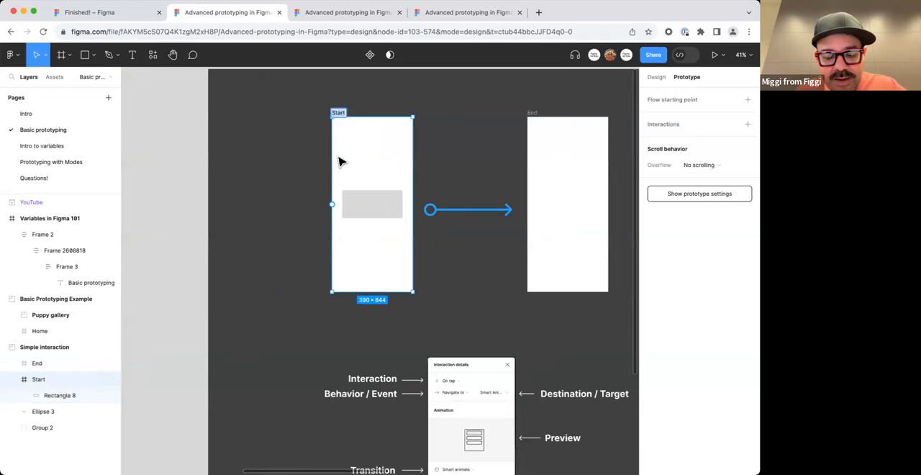
left_click(232, 195)
scroll(244, 196, "right", 1)
left_click(310, 214)
left_click(95, 55)
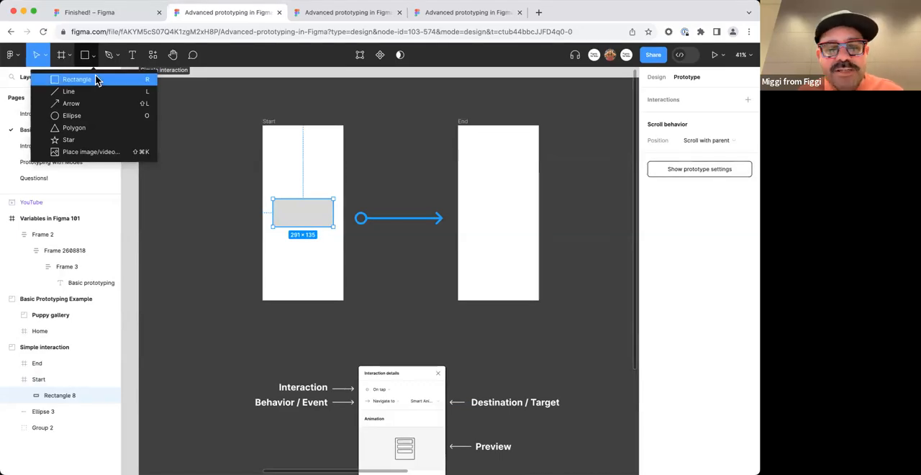
left_click(95, 55)
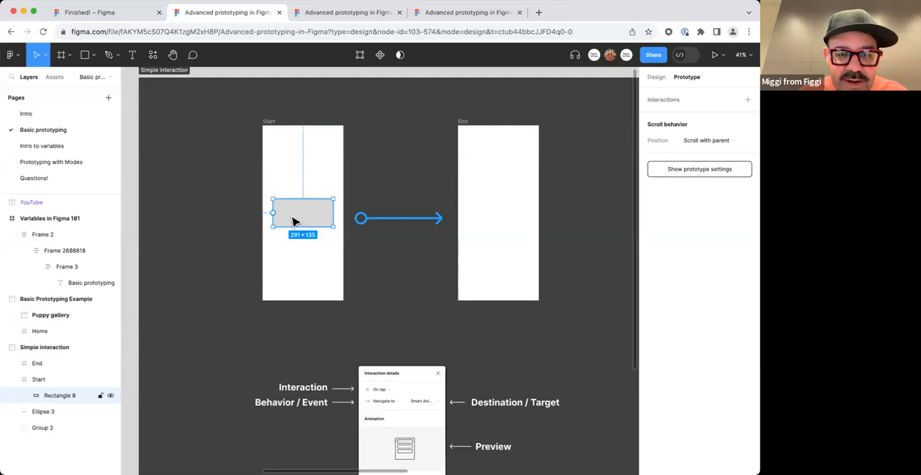
Rename the rectangle layer inside the Start frame to "button".
key("super+r")
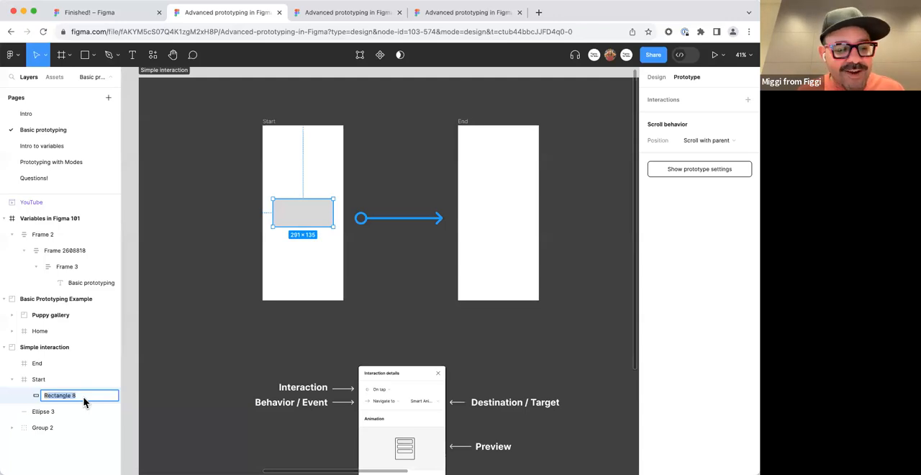
type("button")
key("Return")
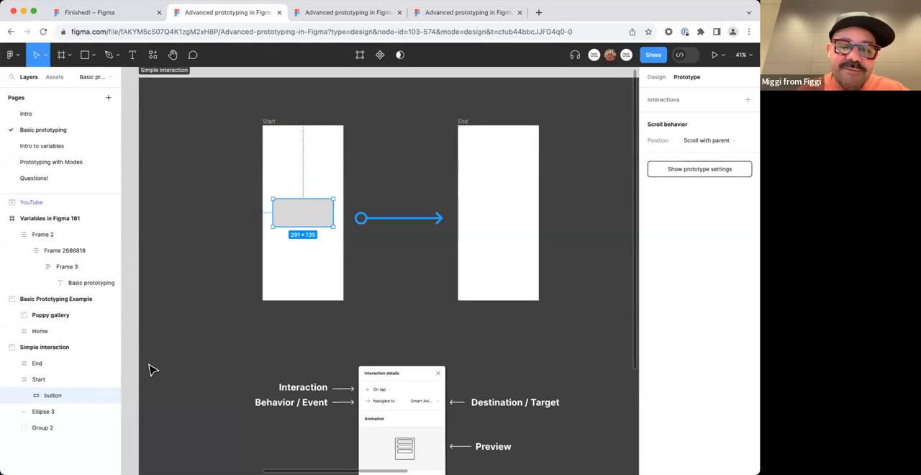
left_click(251, 356)
Copy the button rectangle into the End frame, stretch it to about 291 × 655 and centre it vertically there.
left_click(297, 215)
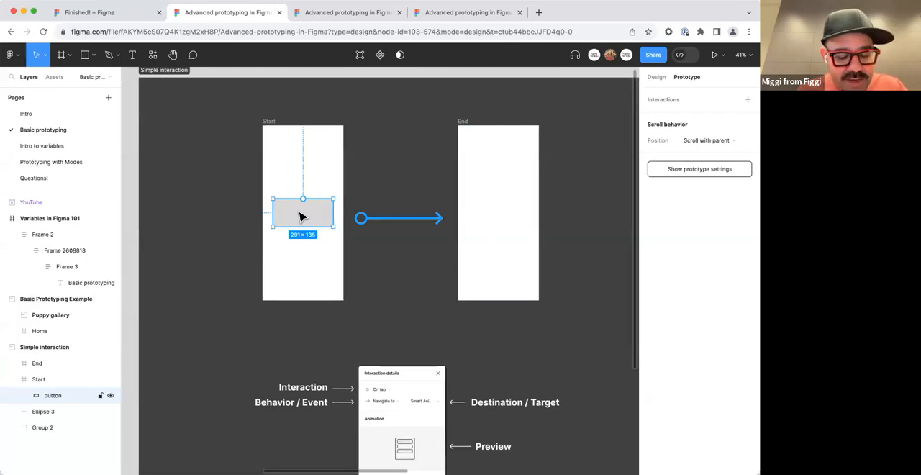
left_click(480, 160)
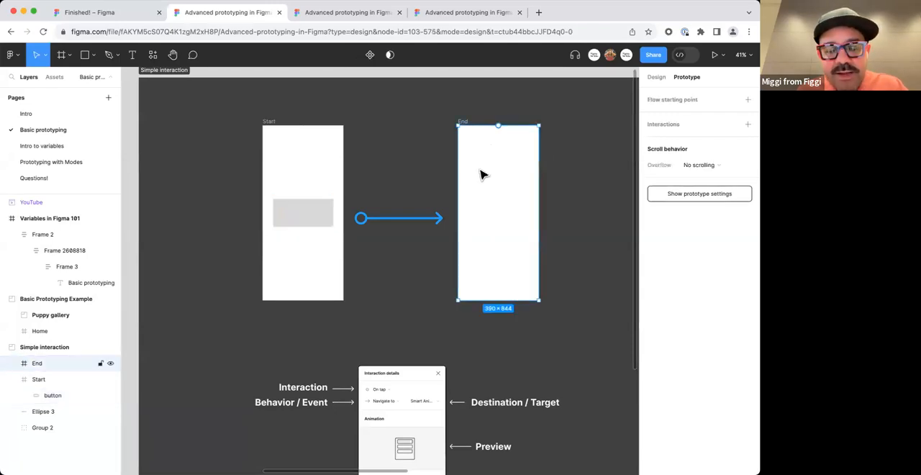
key("ctrl+v")
left_click_drag(512, 226, 507, 300)
left_click_drag(512, 199, 510, 164)
left_click_drag(498, 232, 498, 216)
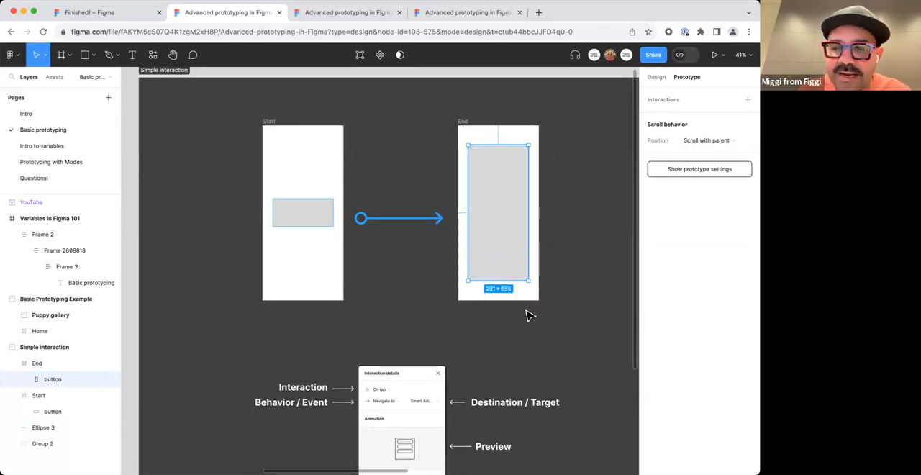
Compare the design properties with the prototype settings of the tall rectangle in the End frame.
left_click(655, 77)
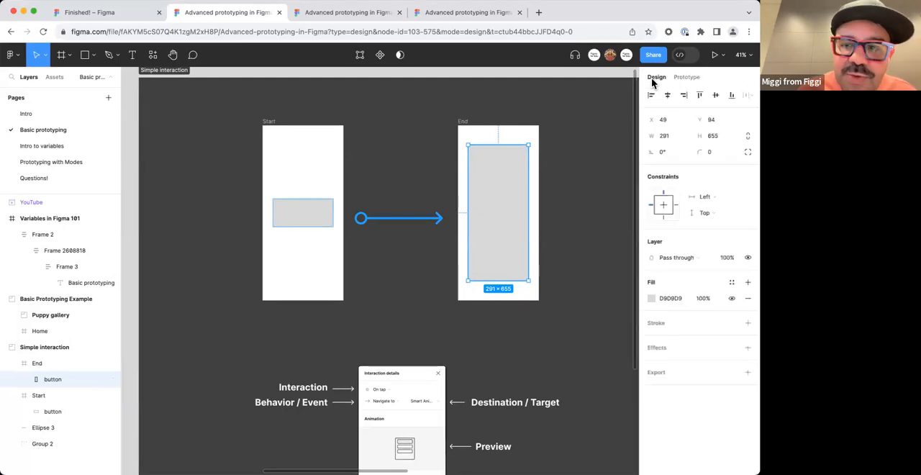
left_click(686, 77)
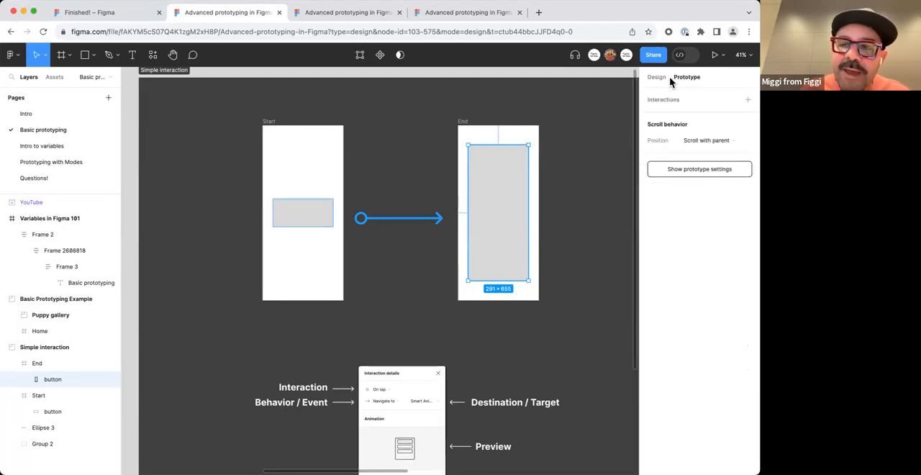
left_click(657, 77)
left_click(690, 79)
left_click(657, 77)
left_click(680, 79)
left_click(658, 79)
left_click(682, 79)
left_click(659, 79)
left_click(681, 79)
left_click(657, 80)
left_click(682, 81)
left_click(654, 80)
left_click(688, 79)
Change the fill of the End frame's rectangle to red F32E2E and deselect it.
left_click(667, 79)
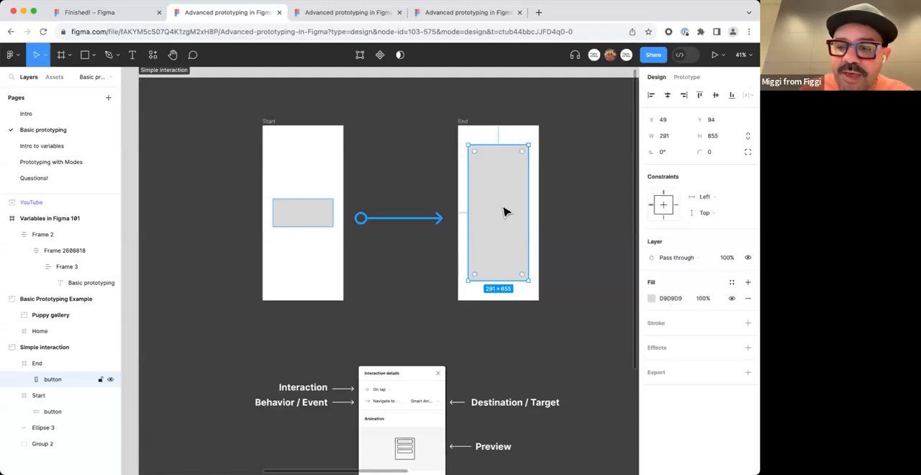
left_click(651, 300)
left_click(618, 272)
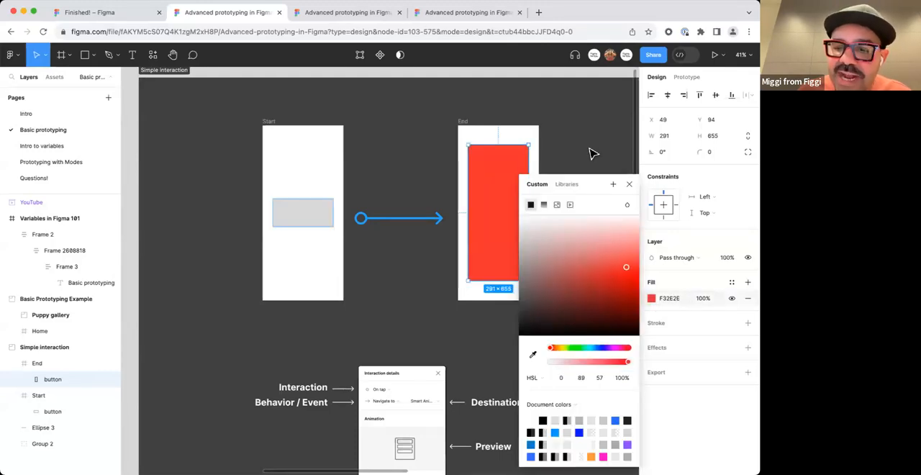
left_click(506, 409)
key("Escape")
Connect the Start frame's button rectangle to the End frame with an on-click Navigate to interaction.
left_click(315, 213)
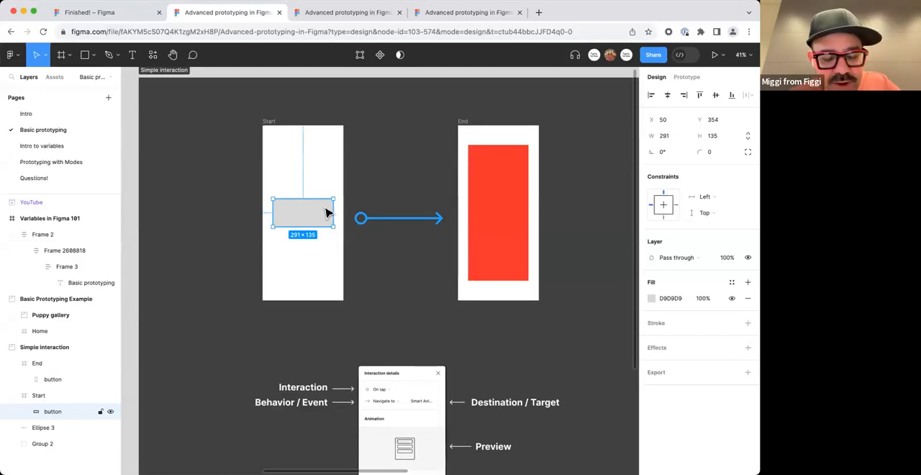
left_click(687, 77)
mouse_move(338, 218)
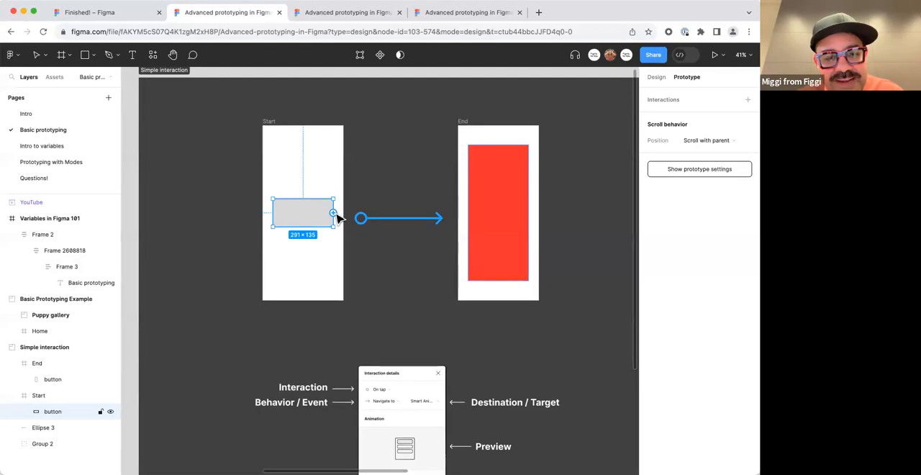
left_click_drag(334, 214, 465, 207)
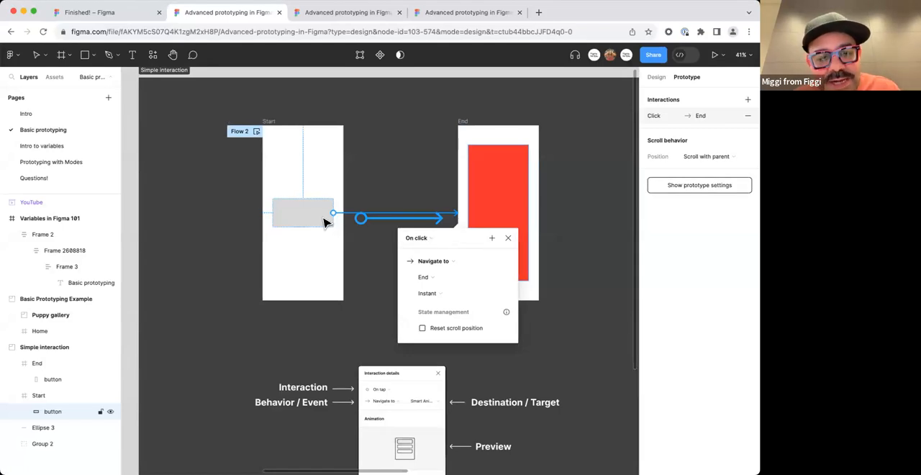
Examine the interaction's available triggers and animations, and compare its details with the annotated Interaction details diagram.
left_click(426, 238)
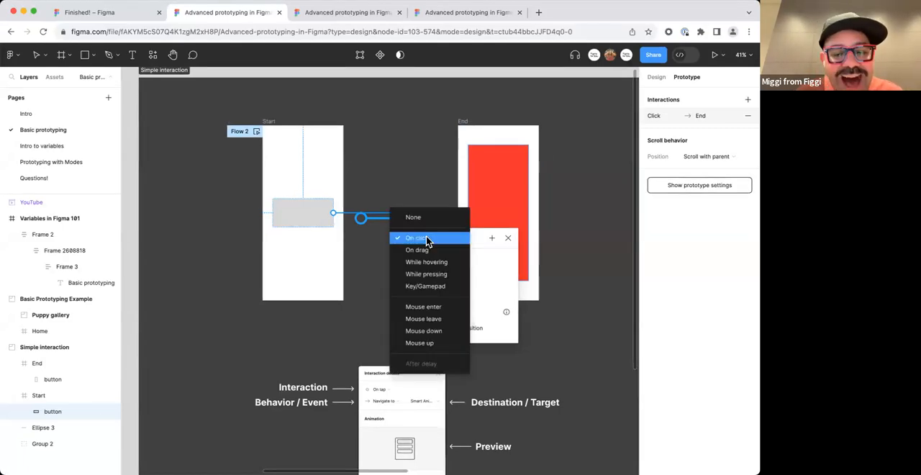
left_click(426, 239)
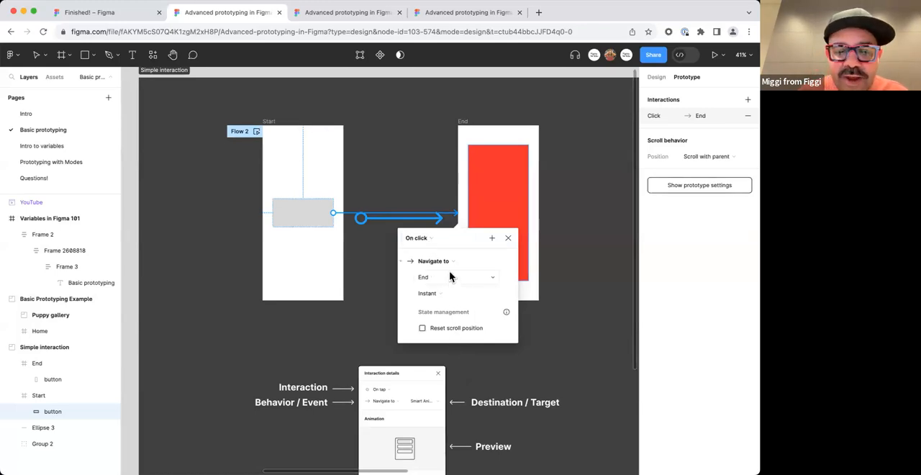
left_click(445, 293)
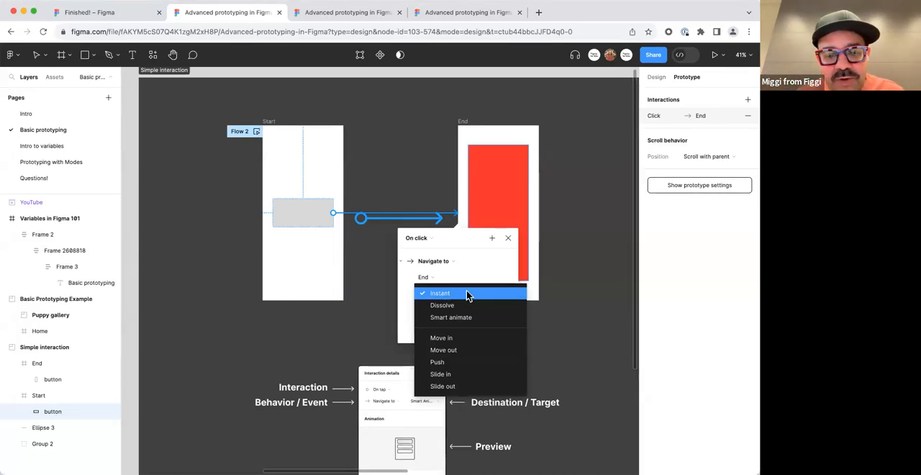
left_click(466, 293)
scroll(386, 325, "down", 1)
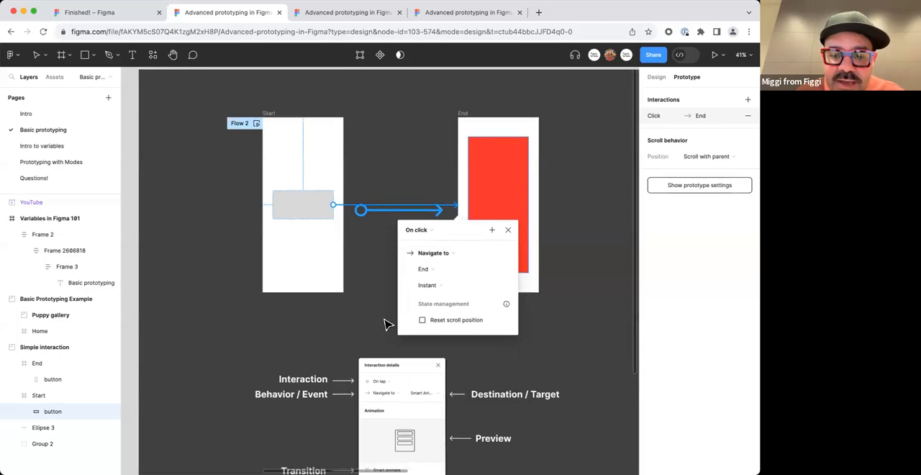
scroll(386, 324, "down", 5)
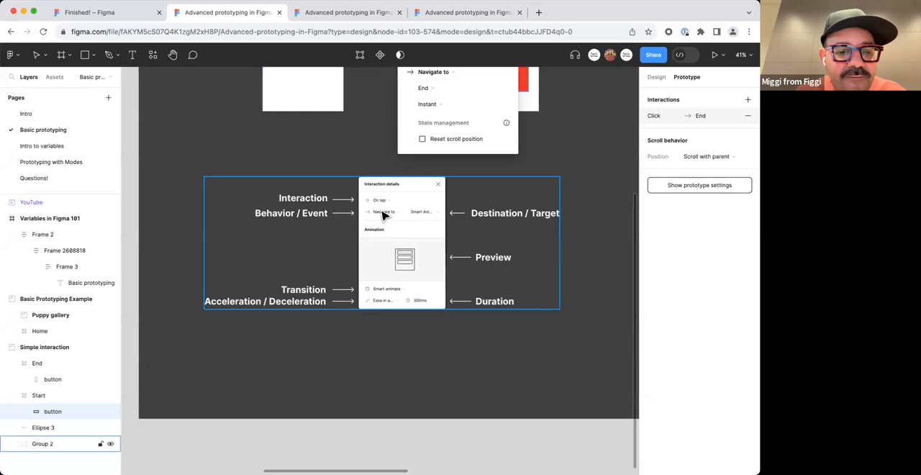
scroll(381, 223, "up", 3)
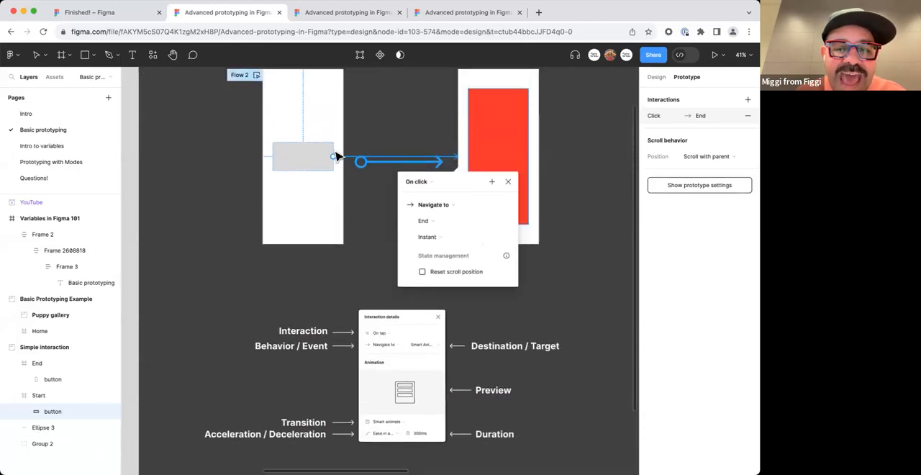
scroll(462, 273, "down", 2)
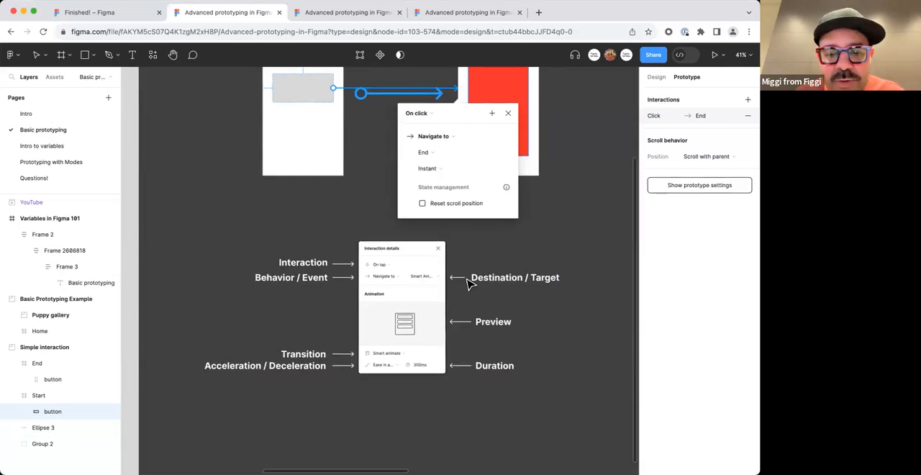
scroll(421, 336, "up", 3)
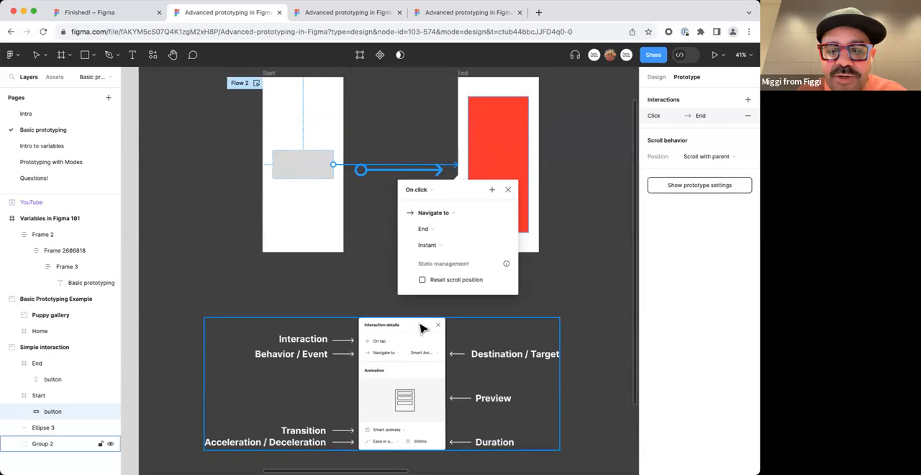
Set the interaction's animation to Smart animate with a custom bezier easing.
scroll(422, 325, "up", 2)
left_click(430, 299)
left_click(450, 322)
left_click(428, 300)
left_click(444, 323)
left_click(434, 317)
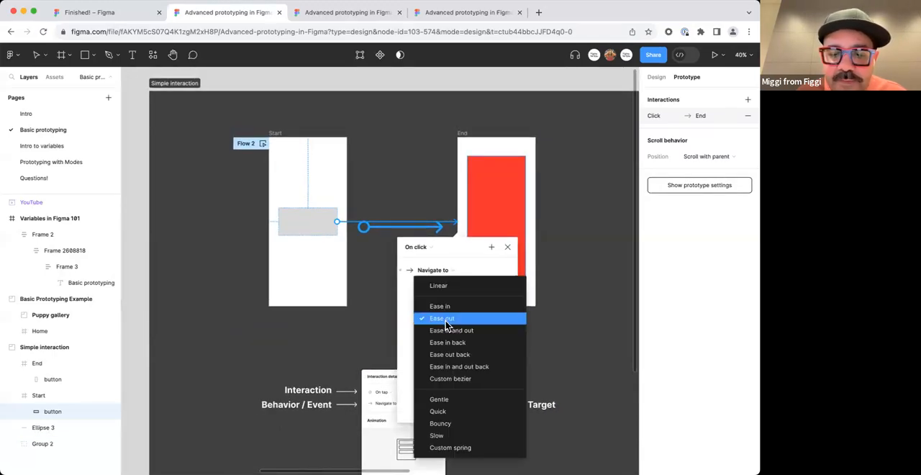
left_click(458, 379)
Reshape the easing curve by pulling both handles to about 0.86, 0, 0.16, 1.
scroll(457, 374, "down", 1)
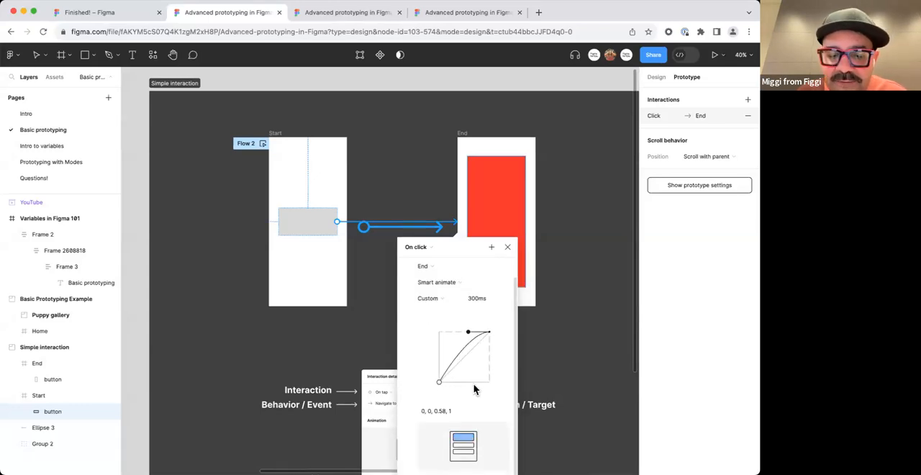
left_click_drag(439, 382, 482, 382)
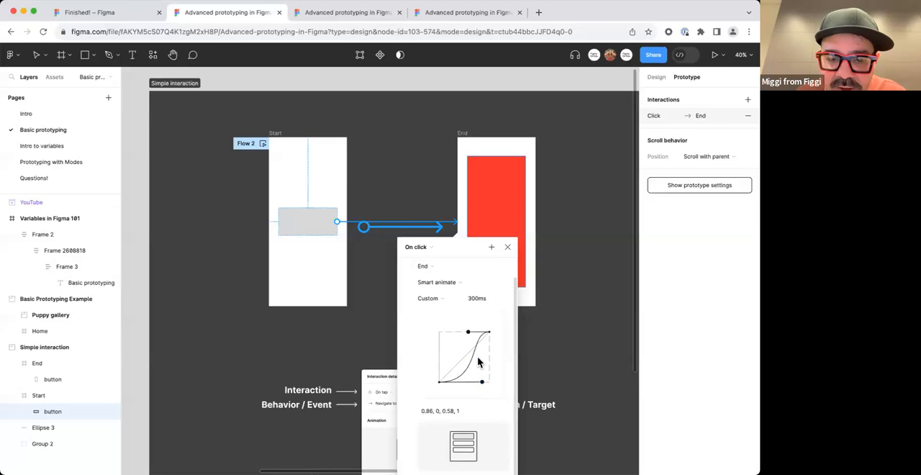
left_click_drag(468, 332, 447, 330)
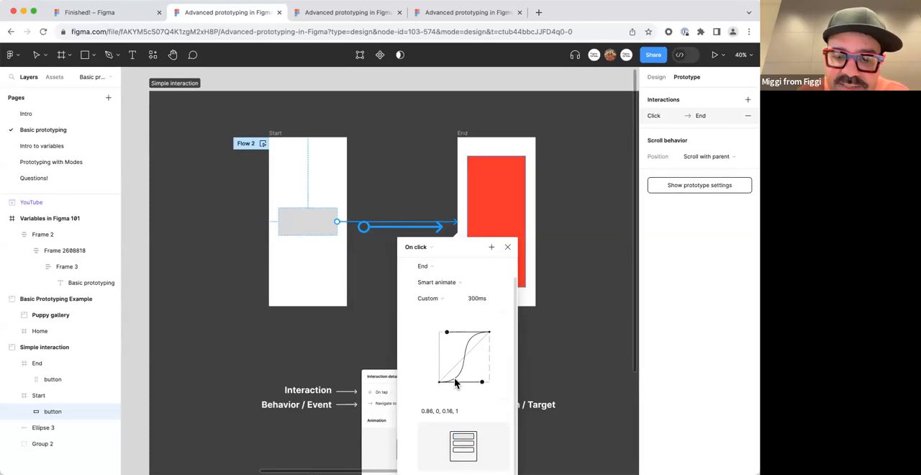
Enter 0.8, 0, 0.2, 1 as the custom bezier values of the easing curve.
left_click(442, 411)
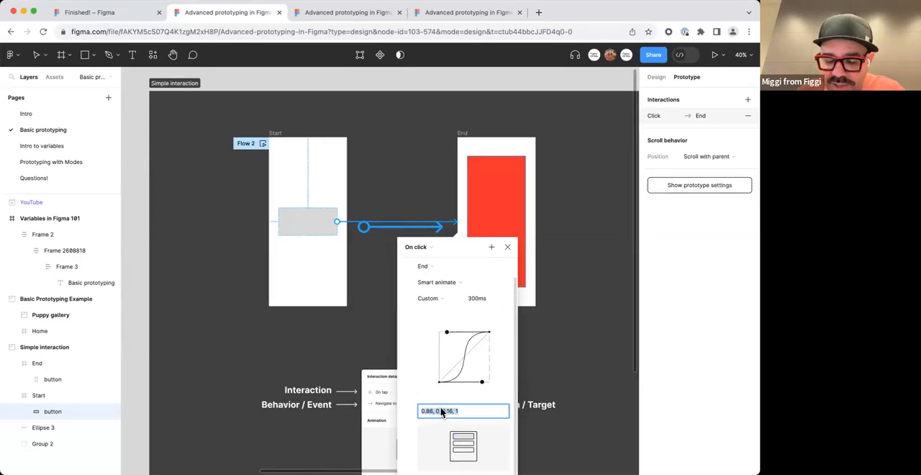
key("BackSpace")
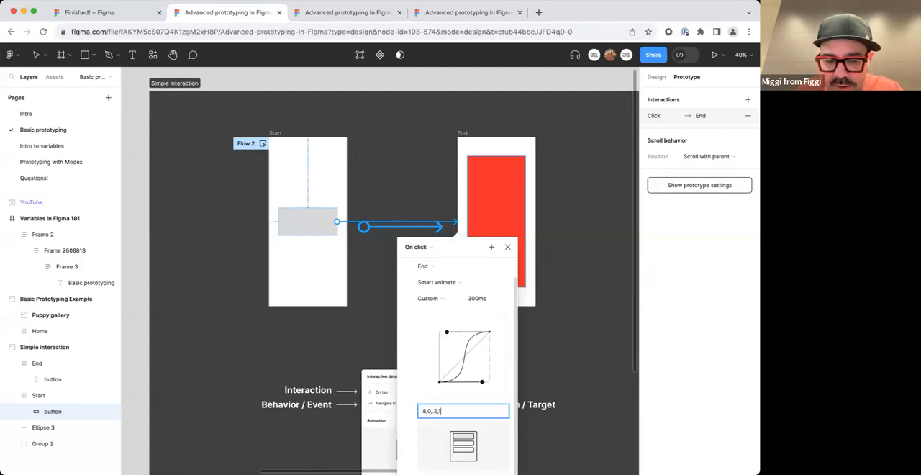
left_click(446, 415)
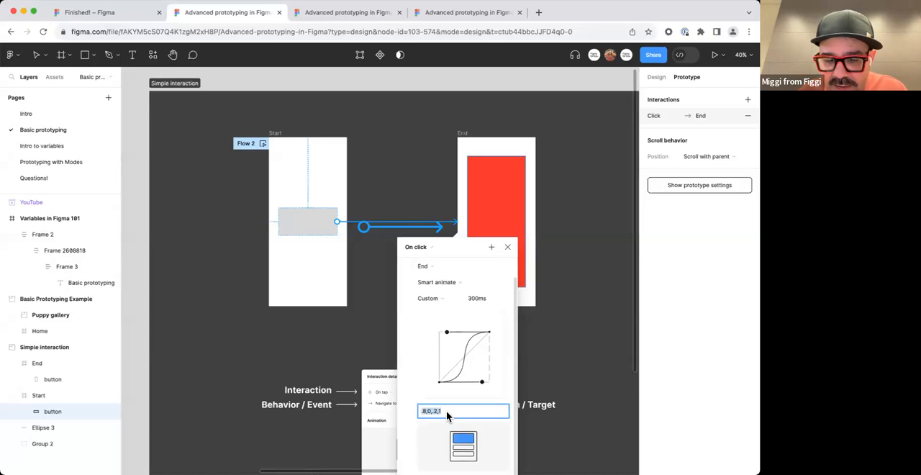
key("Return")
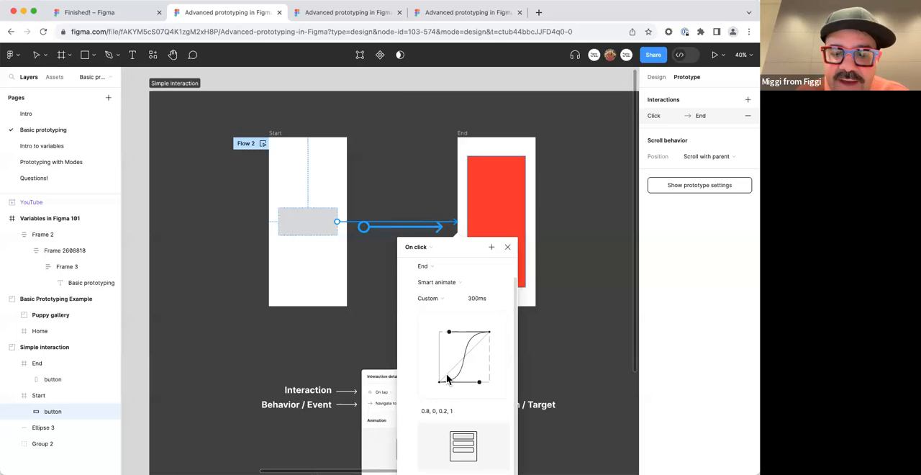
Preview Flow 2, trigger the gray button's transition to the End frame, and close the preview.
left_click(571, 347)
left_click(263, 144)
left_click(265, 271)
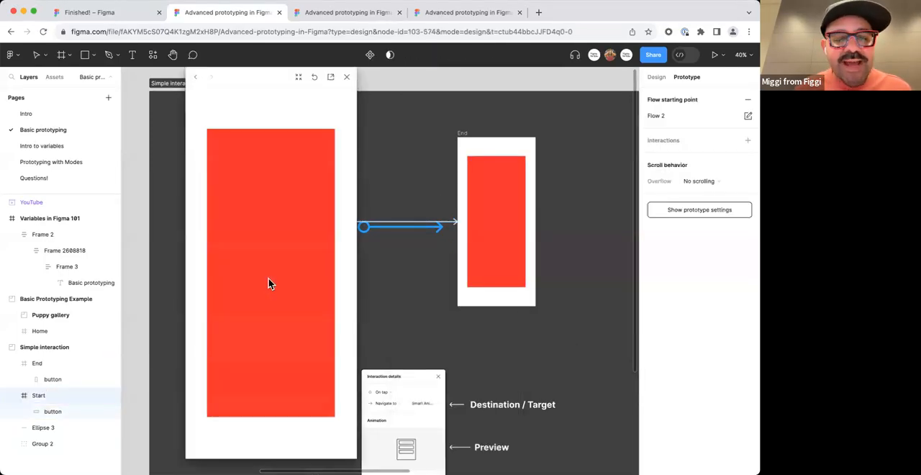
left_click(346, 78)
Connect the End frame's red rectangle back to the Start frame with an on-click Smart animate interaction.
left_click(476, 244)
left_click_drag(468, 223, 335, 255)
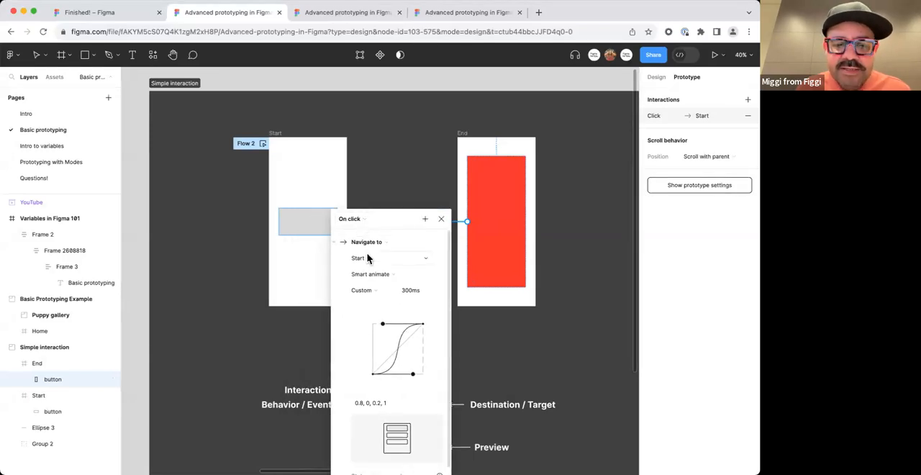
left_click(441, 219)
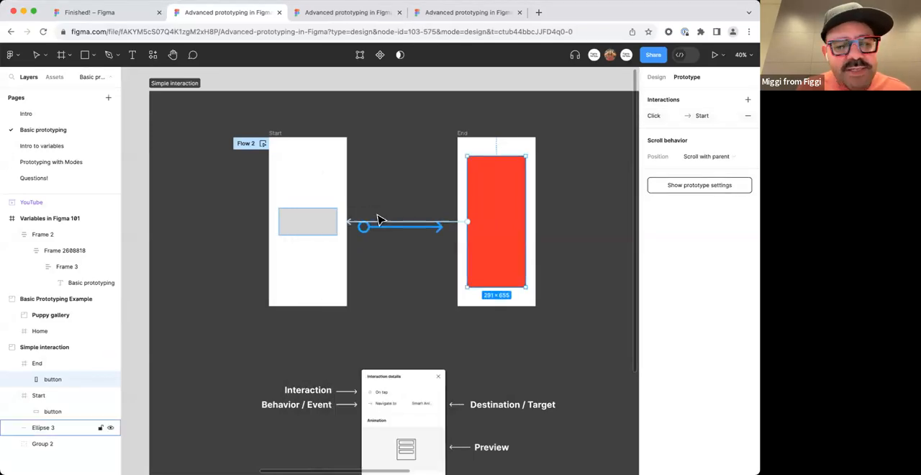
Preview Flow 2 again, toggle back and forth between the Start and End frames, and close the preview.
left_click(264, 143)
left_click(274, 270)
left_click(275, 275)
left_click(277, 278)
left_click(278, 280)
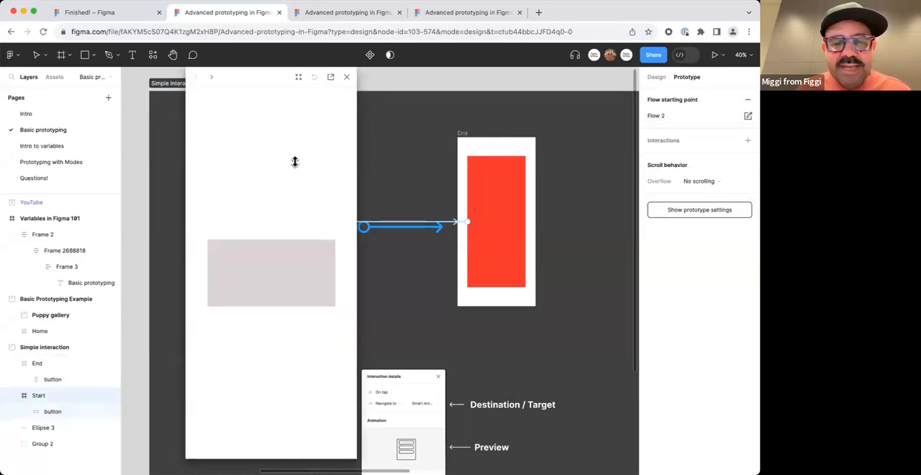
left_click(346, 77)
left_click(372, 84)
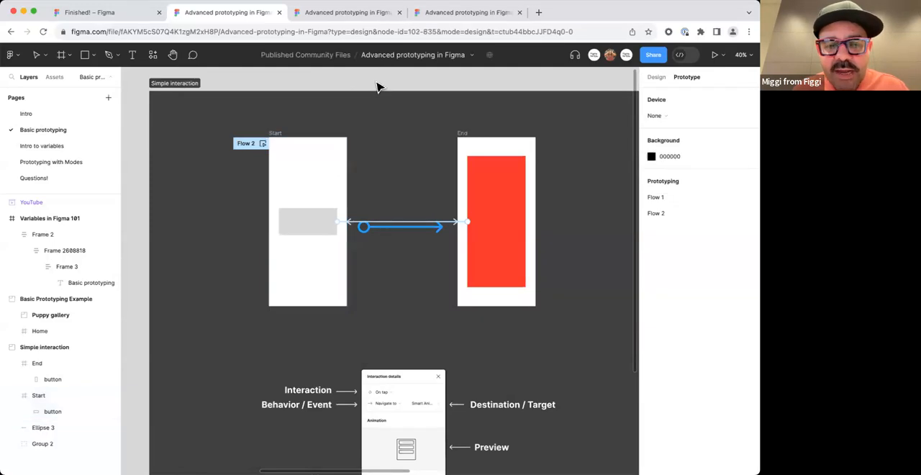
Locate the embedded YouTube video Prototyping with Figma 101 on the canvas and view it up close.
scroll(364, 113, "down", 3)
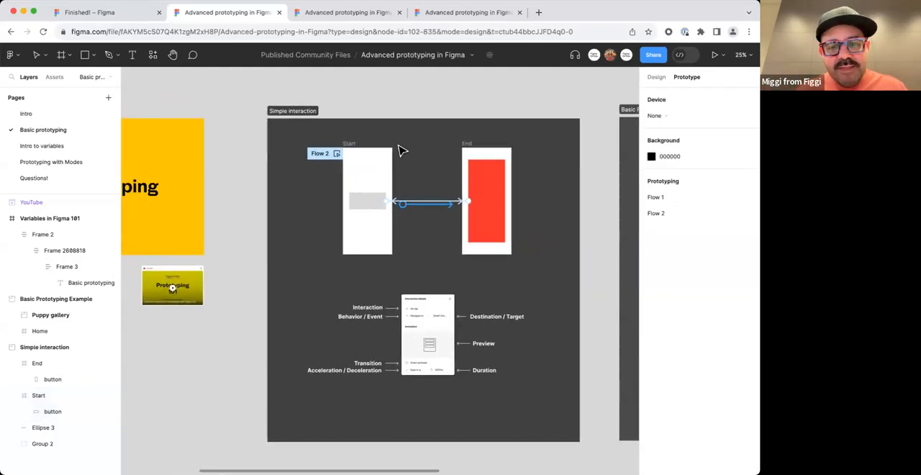
scroll(354, 245, "left", 3)
scroll(275, 314, "up", 10)
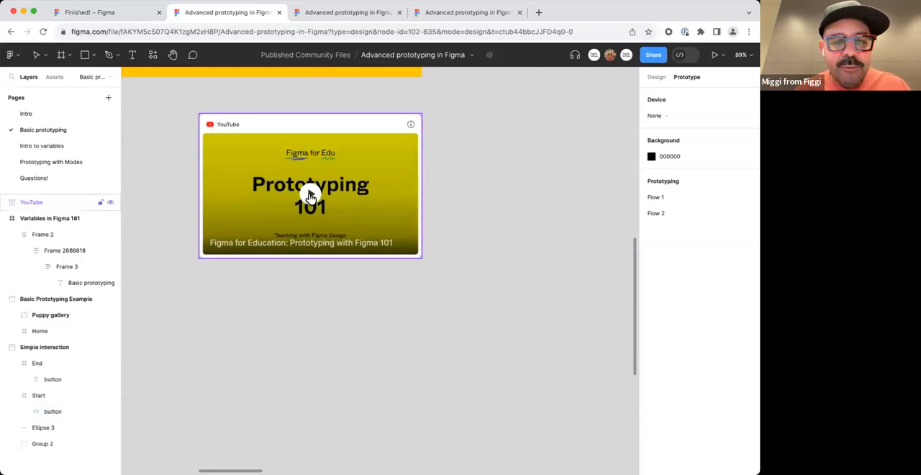
Play the embedded Prototyping with Figma 101 video briefly and pause it.
scroll(309, 200, "down", 8)
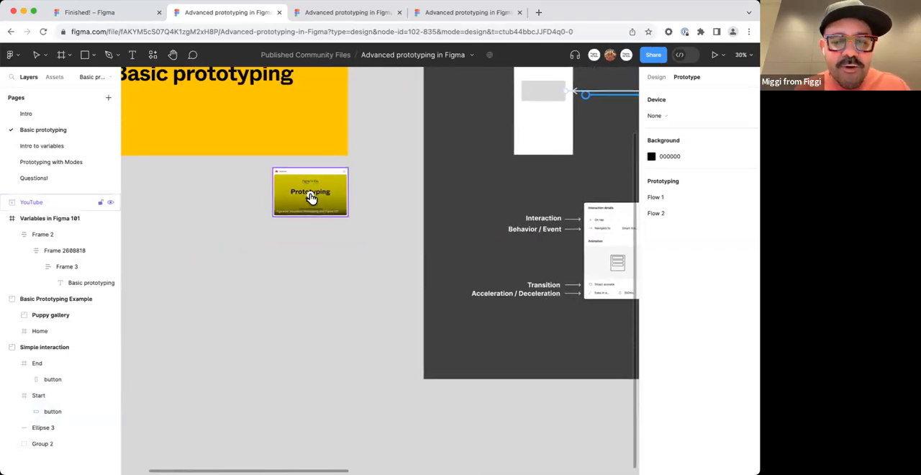
left_click(310, 200)
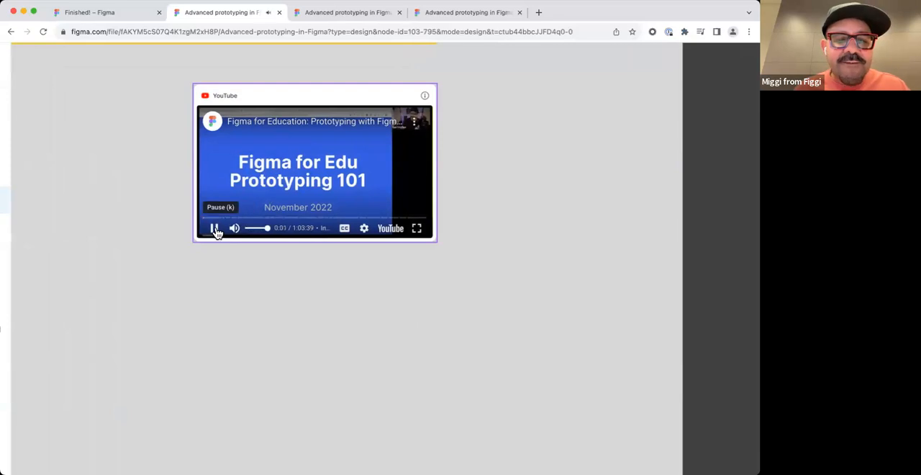
left_click(213, 228)
left_click(249, 252)
scroll(324, 282, "down", 6)
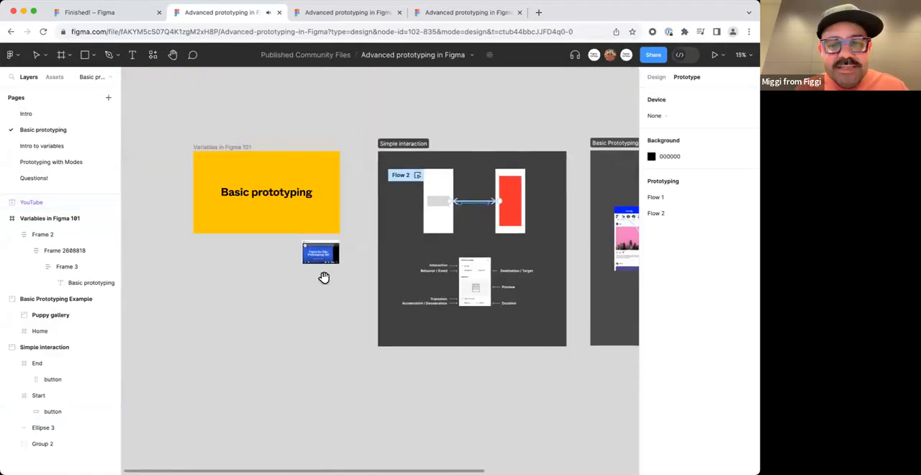
Preview the Home frame of the Basic Prototyping Example, open the first story, return to the feed, and close the preview.
scroll(323, 276, "right", 5)
scroll(344, 230, "up", 3)
left_click_drag(594, 209, 326, 207)
left_click(306, 184)
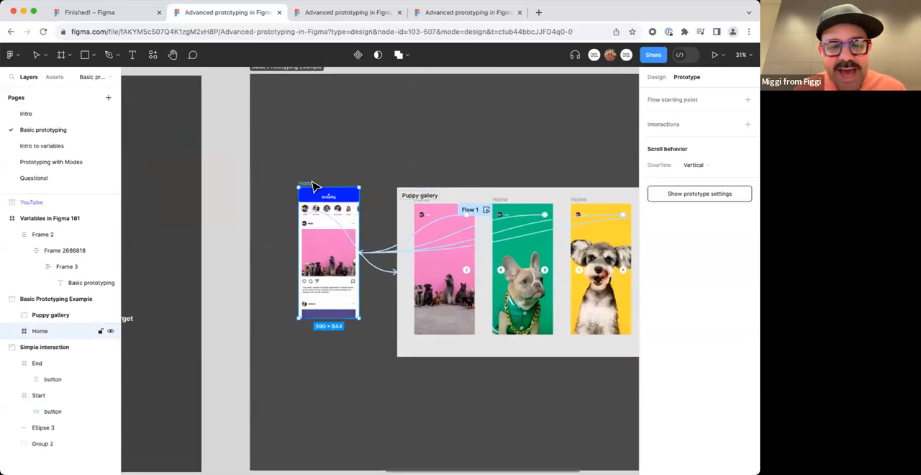
key("shift+space")
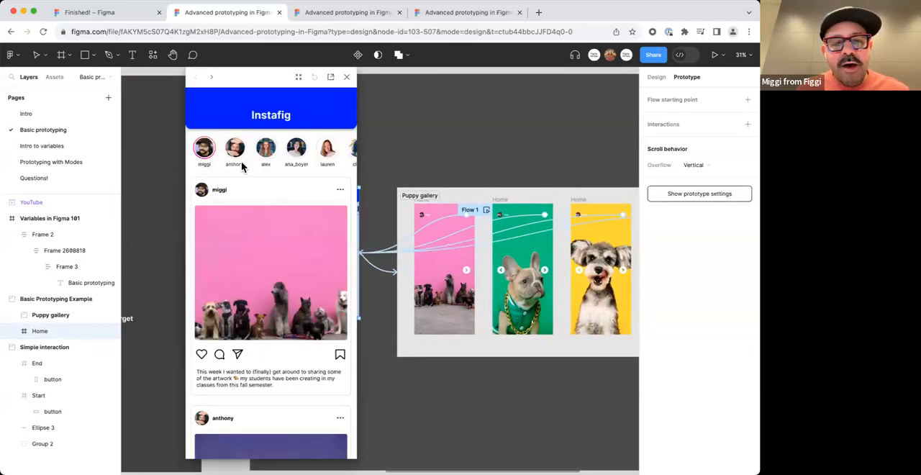
left_click(203, 151)
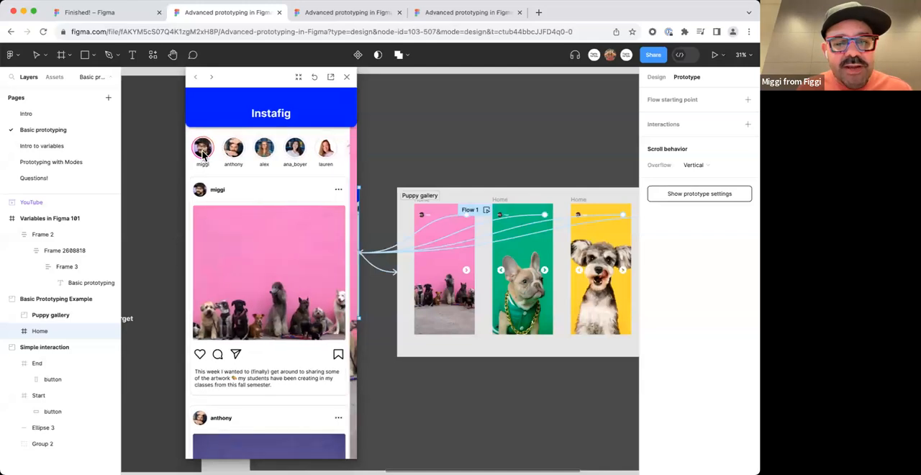
left_click(332, 278)
left_click(344, 122)
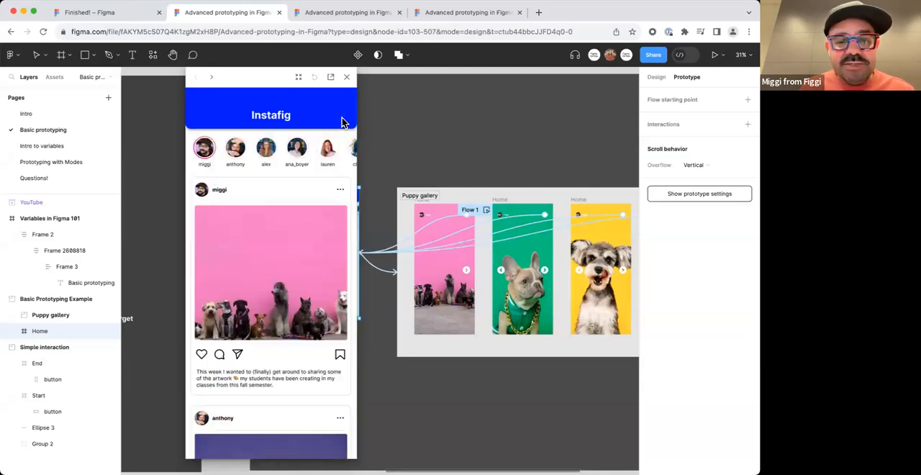
key("Escape")
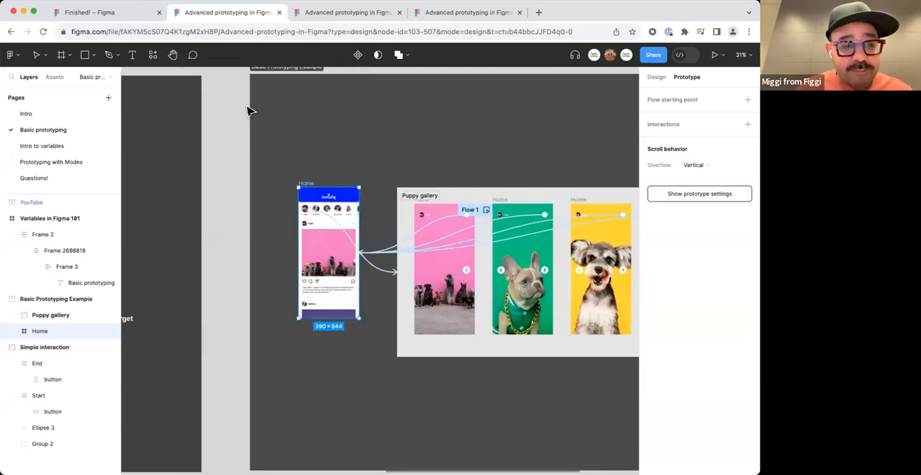
Leave the Basic Prototyping Example and open the Intro to variables page at its Variables and Interface frames.
scroll(247, 111, "down", 5)
left_click(336, 88)
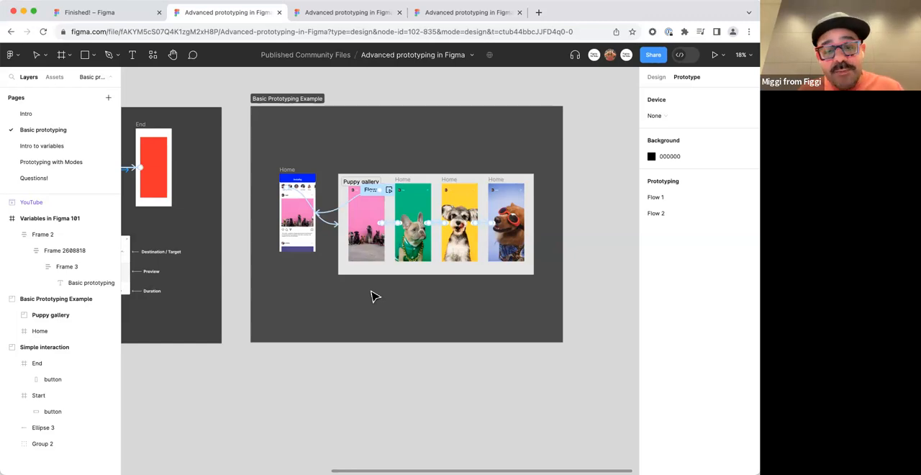
left_click(177, 173)
left_click(77, 146)
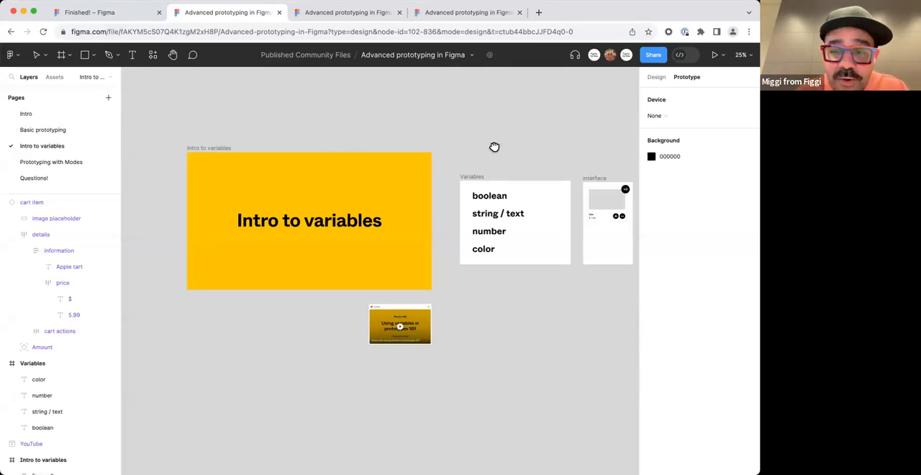
left_click_drag(494, 147, 363, 132)
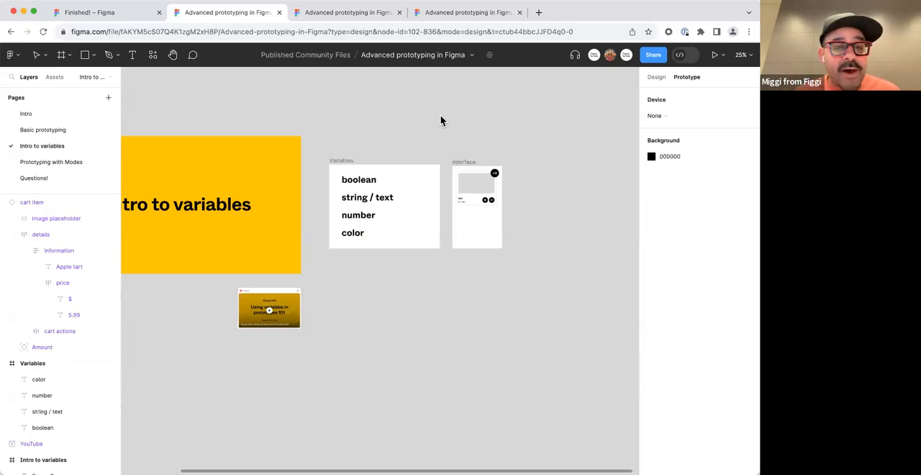
Locate the embedded Study Hall video Using variables in prototypes 101 and view it up close.
left_click_drag(330, 308, 383, 248)
scroll(342, 292, "down", 3)
scroll(352, 255, "up", 5)
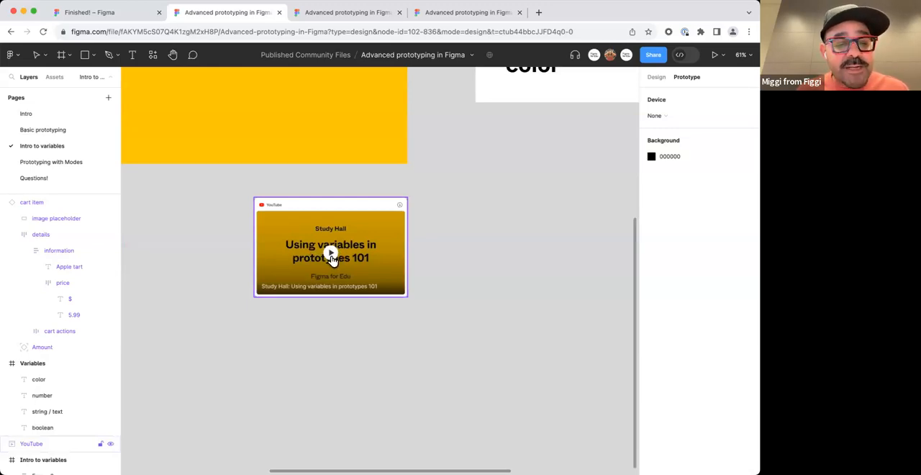
scroll(466, 249, "down", 5)
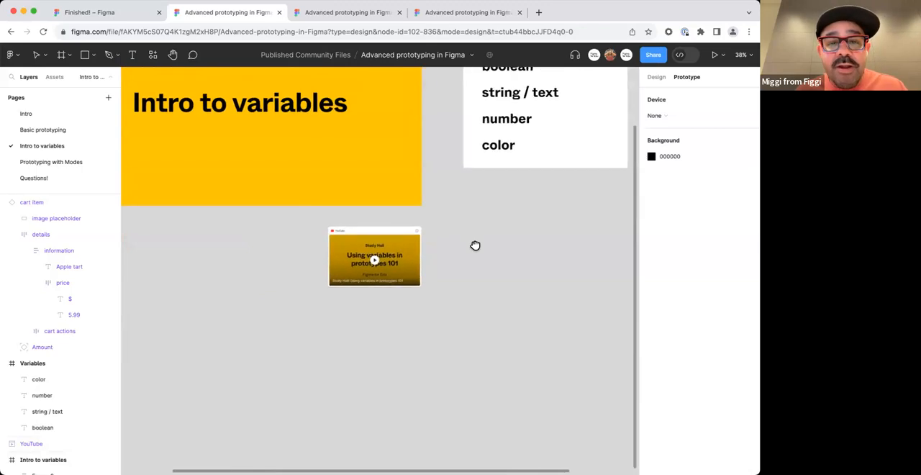
Examine the variable types listed in the Variables frame and the cart item in the Interface frame.
scroll(437, 293, "down", 2)
left_click_drag(490, 263, 357, 293)
scroll(393, 294, "up", 2)
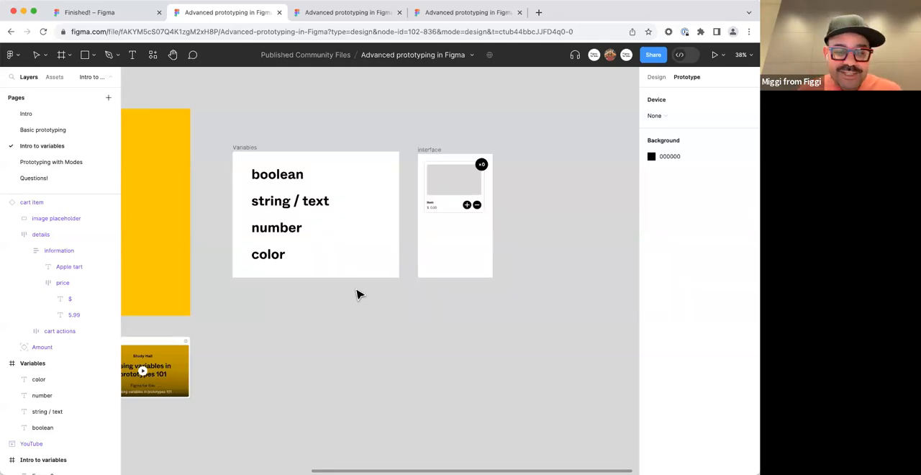
scroll(315, 296, "left", 2)
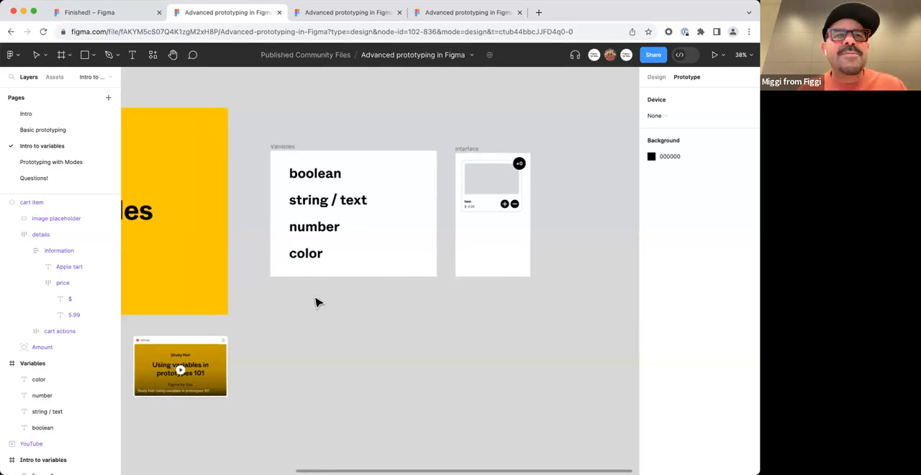
scroll(317, 295, "left", 5)
scroll(317, 295, "down", 3)
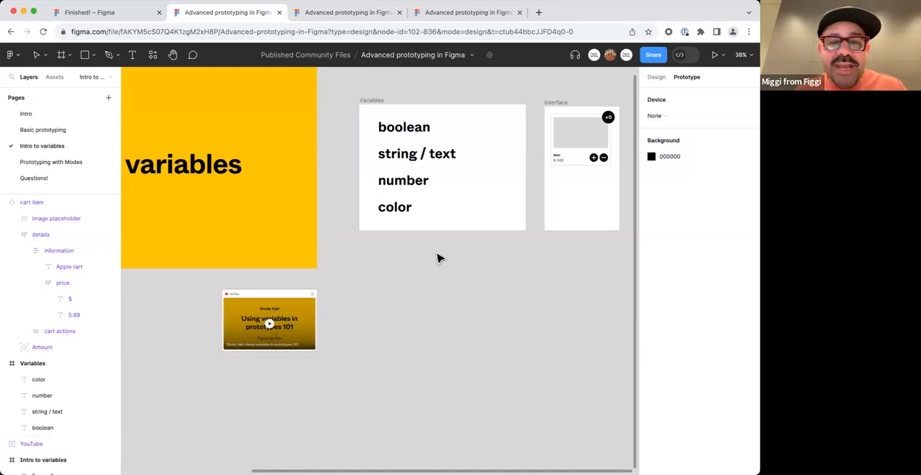
scroll(432, 259, "right", 4)
scroll(432, 259, "up", 3)
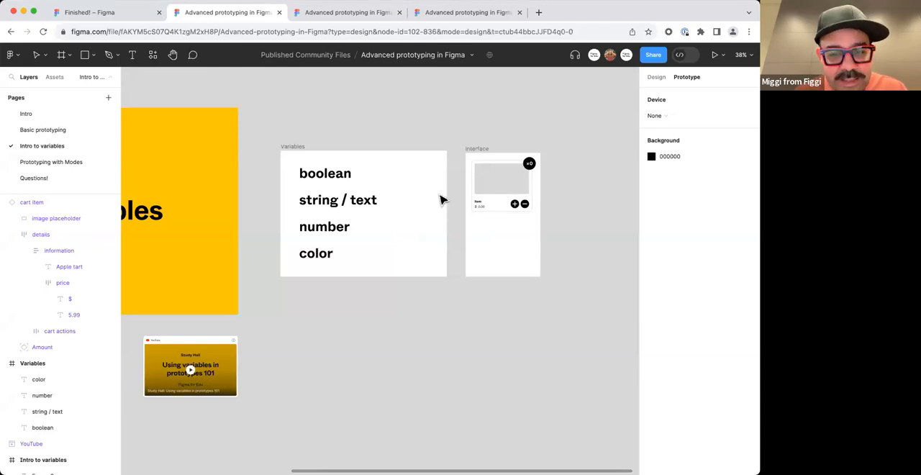
scroll(443, 195, "up", 3)
left_click_drag(501, 168, 452, 172)
left_click(456, 178)
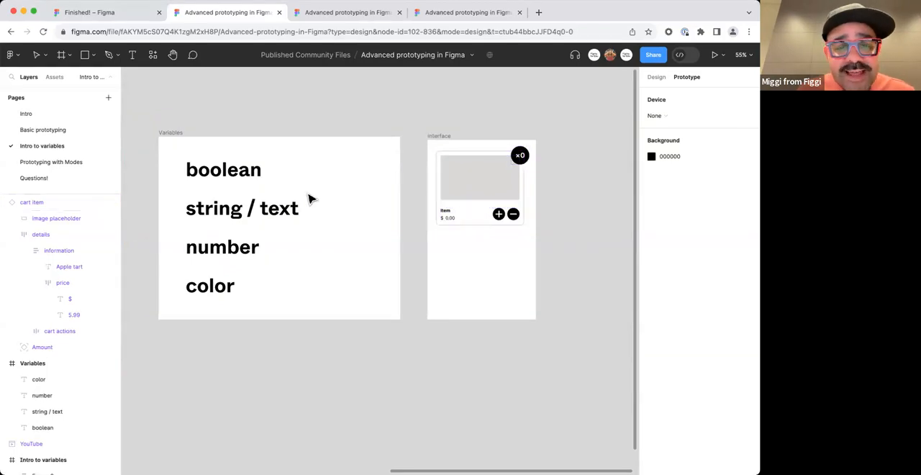
Add a text layer reading "Variables" on the canvas above the Variables frame.
scroll(311, 197, "down", 2)
key("t")
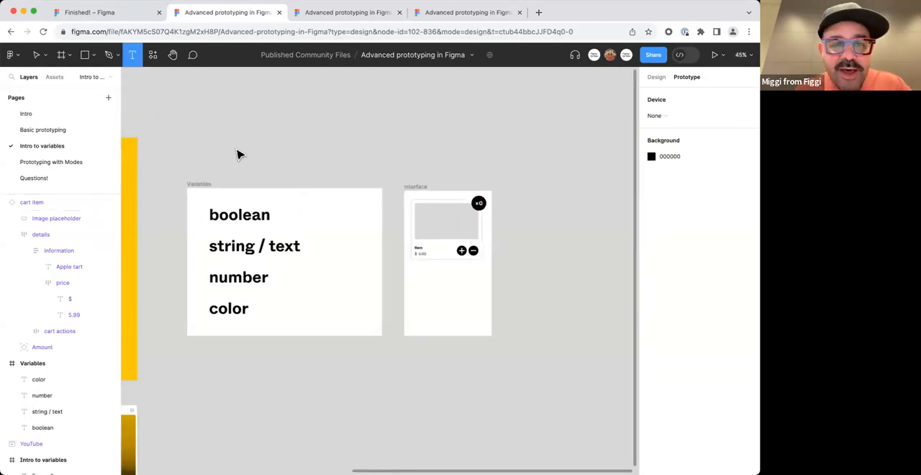
left_click(235, 149)
type("Varibal")
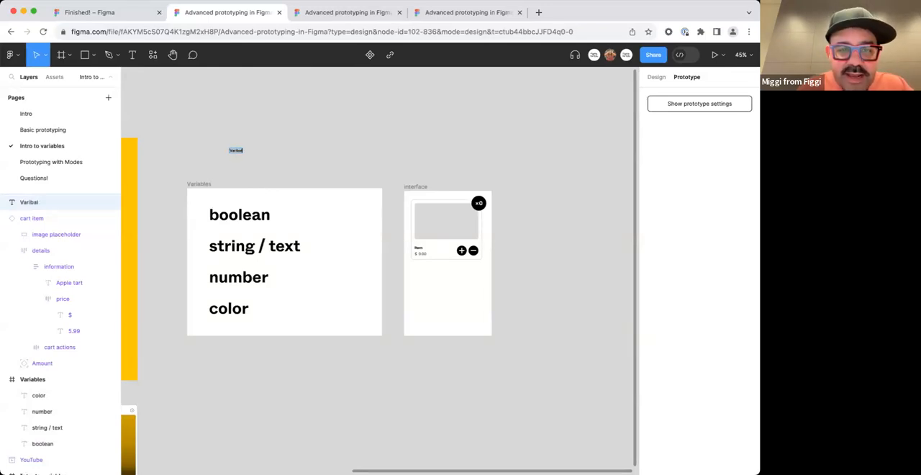
key("BackSpace")
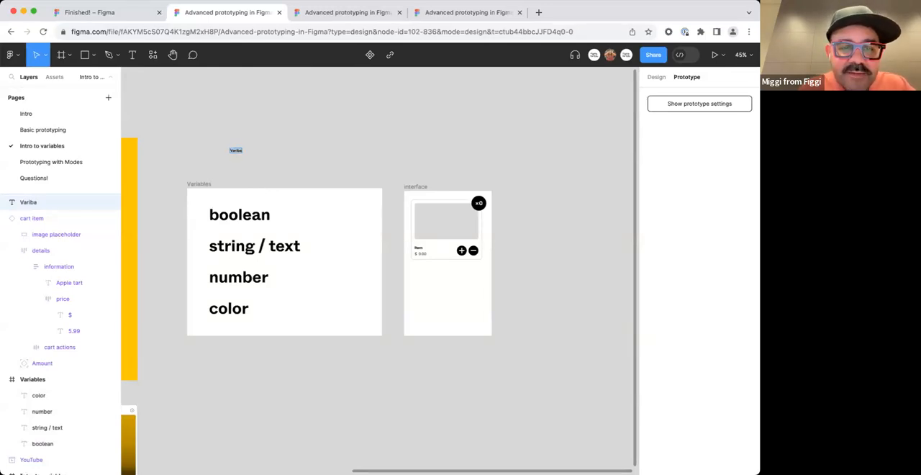
key("BackSpace")
type("al")
key("BackSpace")
key("BackSpace")
key("BackSpace")
type("ables")
key("Escape")
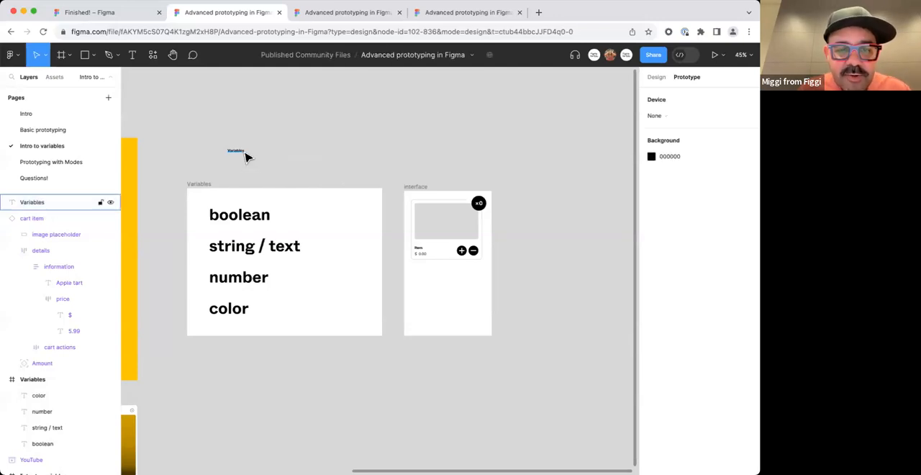
Scale the Variables text up to a heading of about 732 × 193 above the Variables frame.
key("k")
left_click_drag(247, 154, 290, 167)
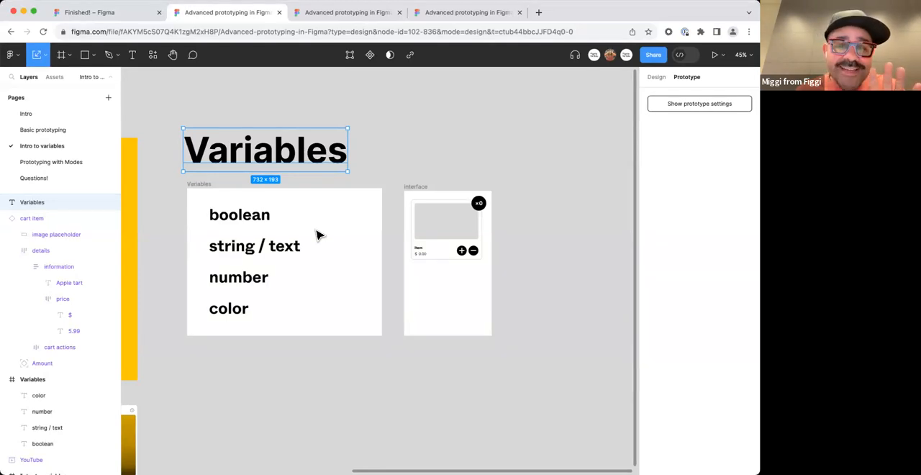
left_click(387, 167)
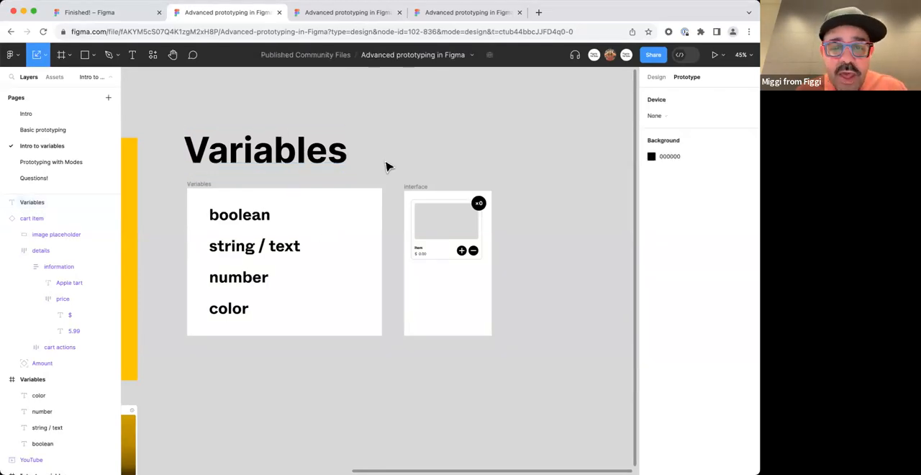
left_click_drag(413, 165, 371, 155)
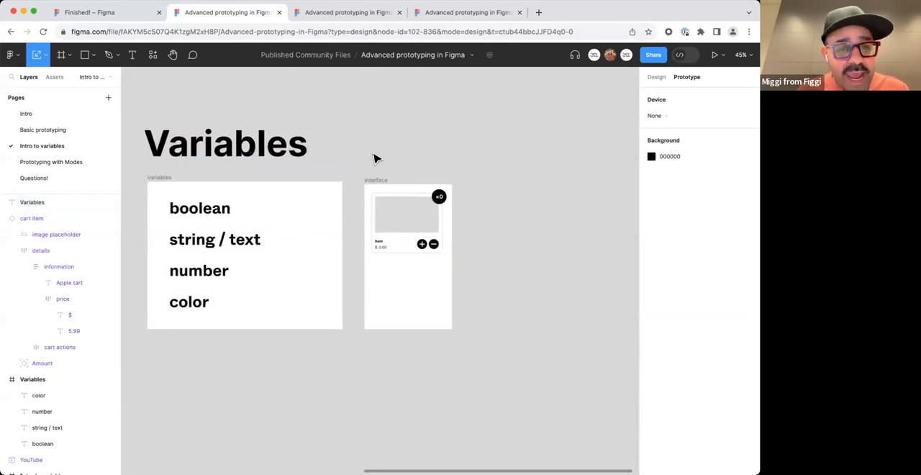
Open the file's local variables from the page's design properties and reposition the variables window.
left_click(654, 78)
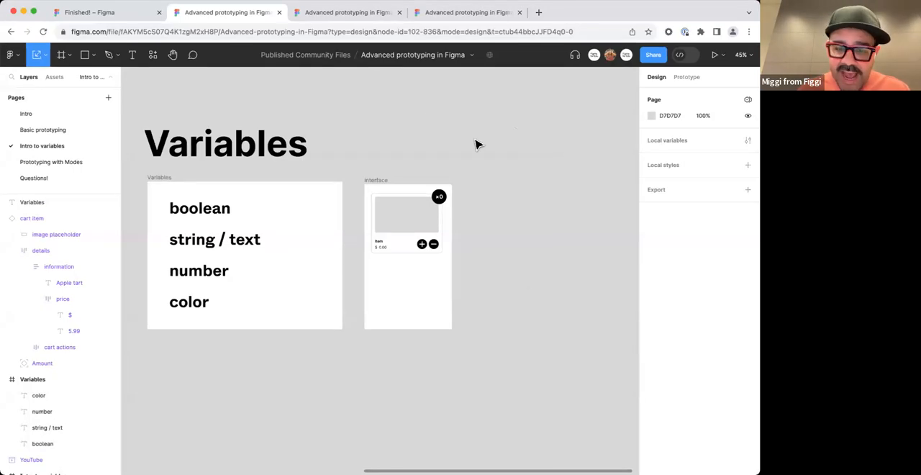
left_click(390, 228)
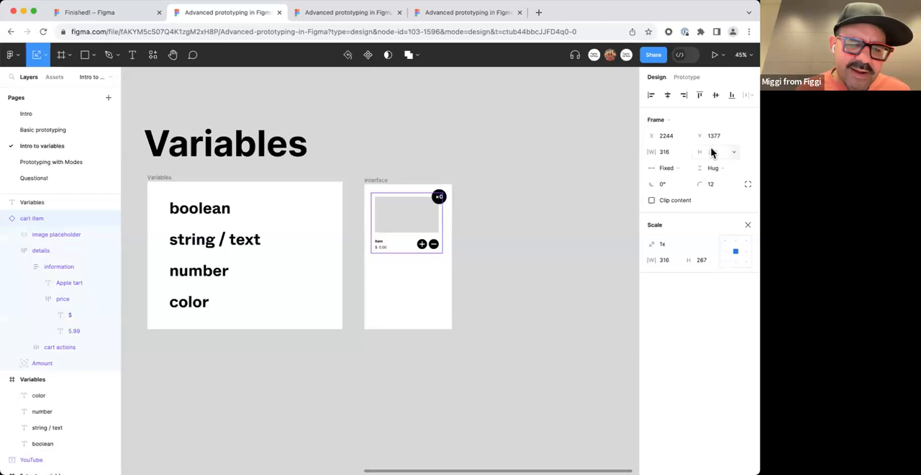
left_click(576, 195)
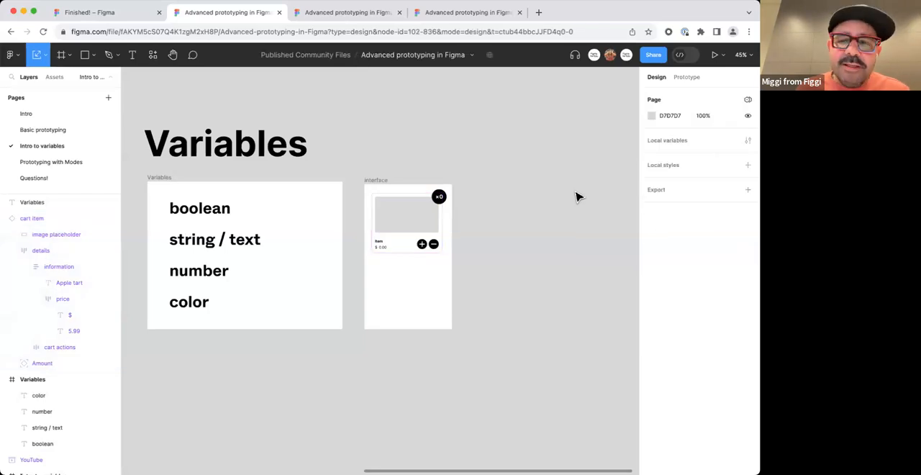
left_click(748, 141)
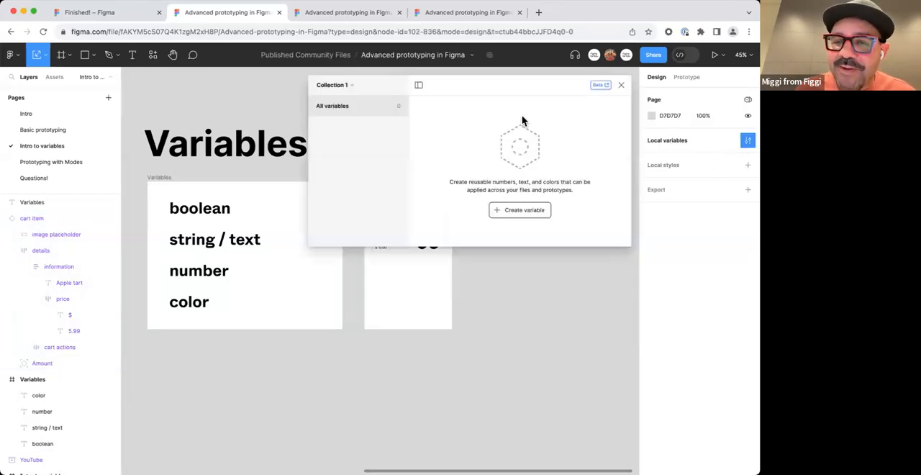
left_click_drag(521, 94, 498, 99)
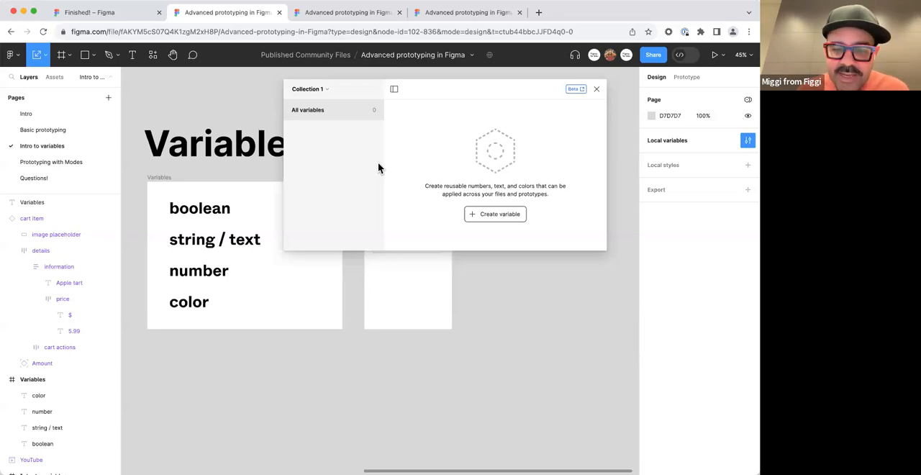
Create a Boolean variable named layer_on in Collection 1.
left_click(496, 214)
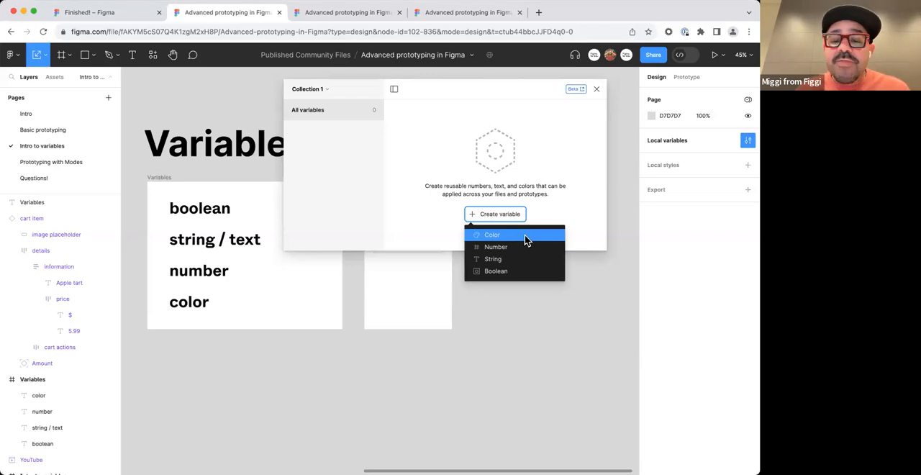
left_click(494, 272)
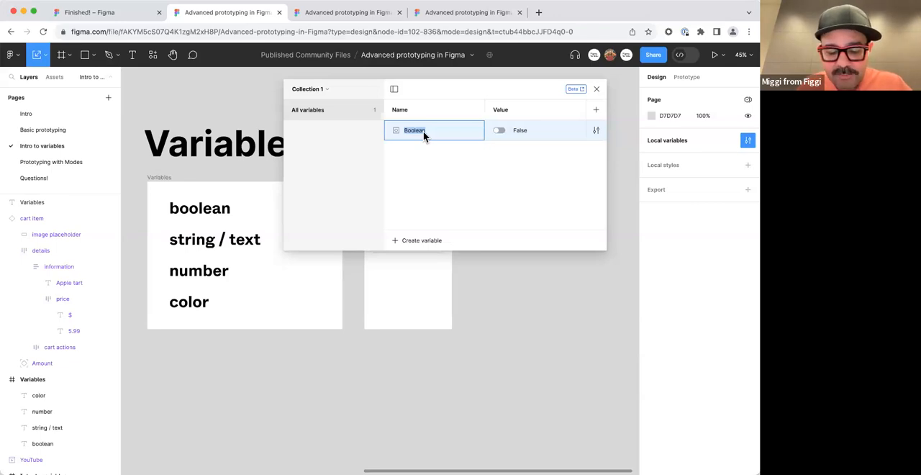
type("layer")
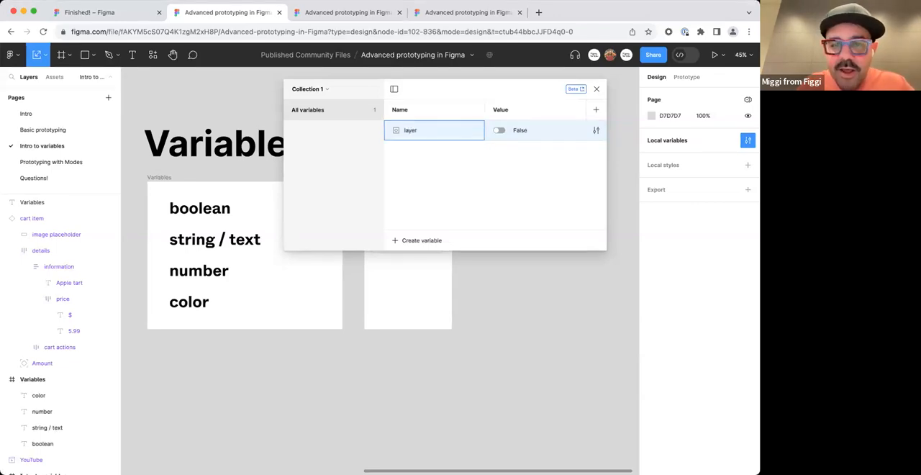
type("_on")
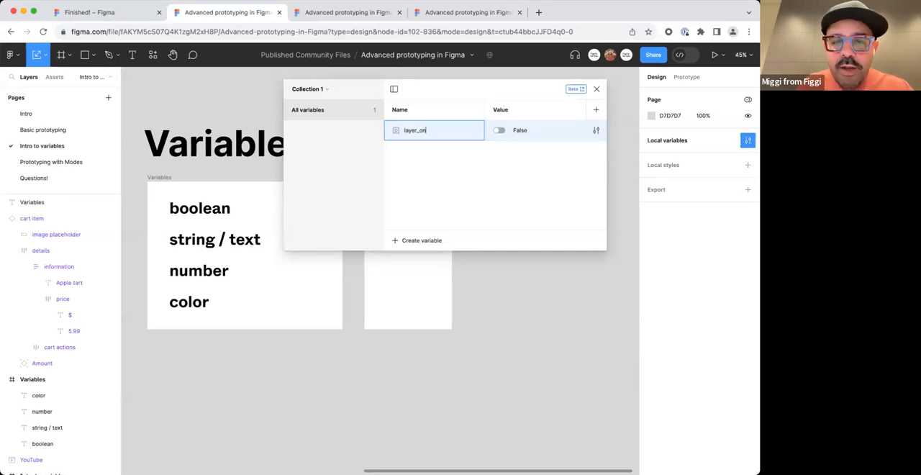
key("Return")
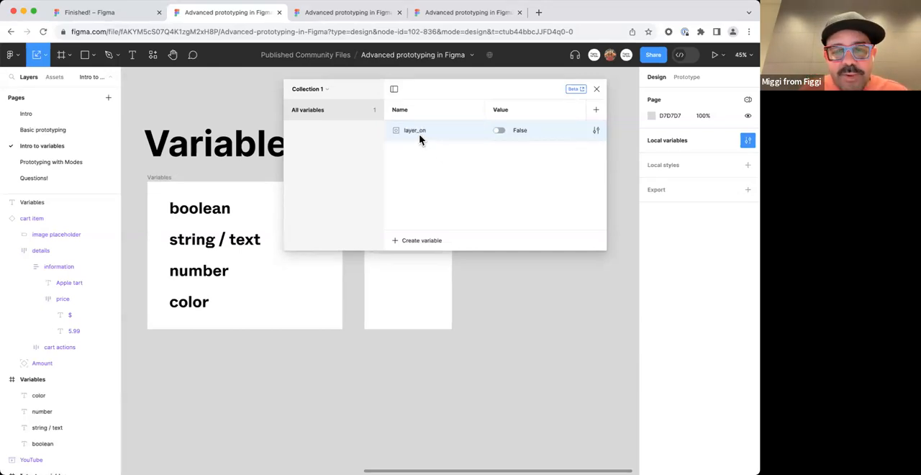
Move the variables window clear of the interface frame and select the cart item component inside it.
left_click(499, 130)
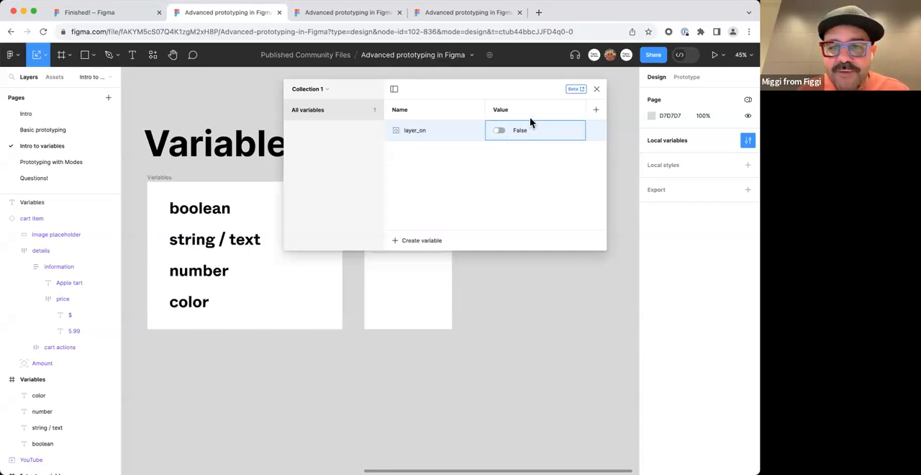
left_click_drag(527, 90, 267, 101)
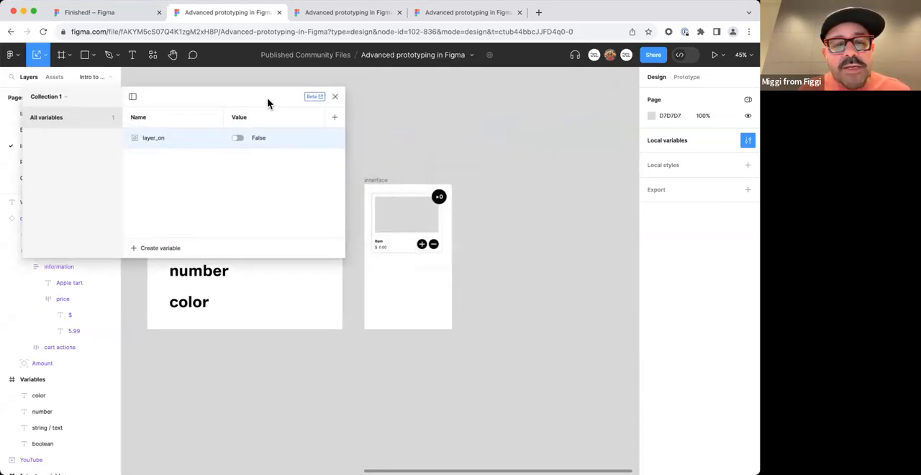
left_click(401, 232)
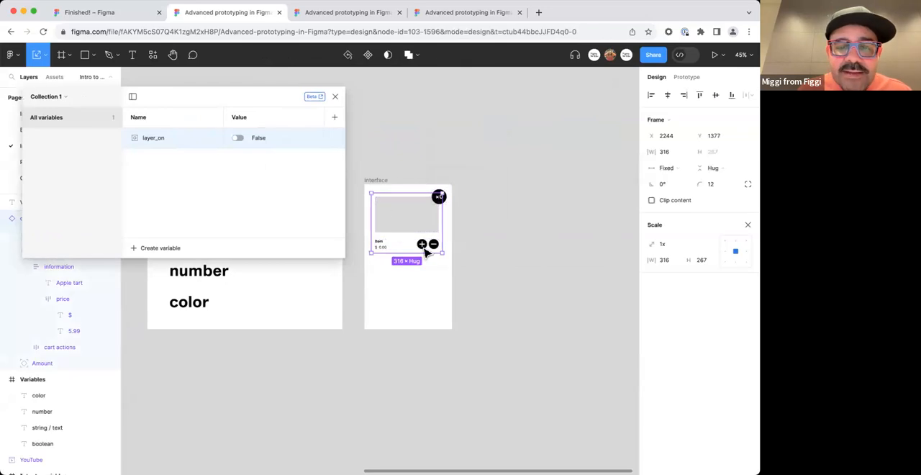
scroll(415, 248, "up", 5)
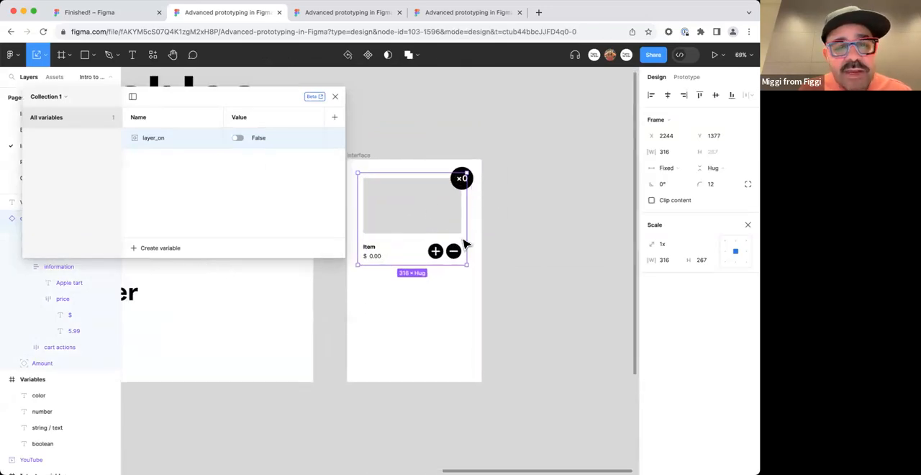
left_click(420, 296)
left_click_drag(366, 157, 424, 136)
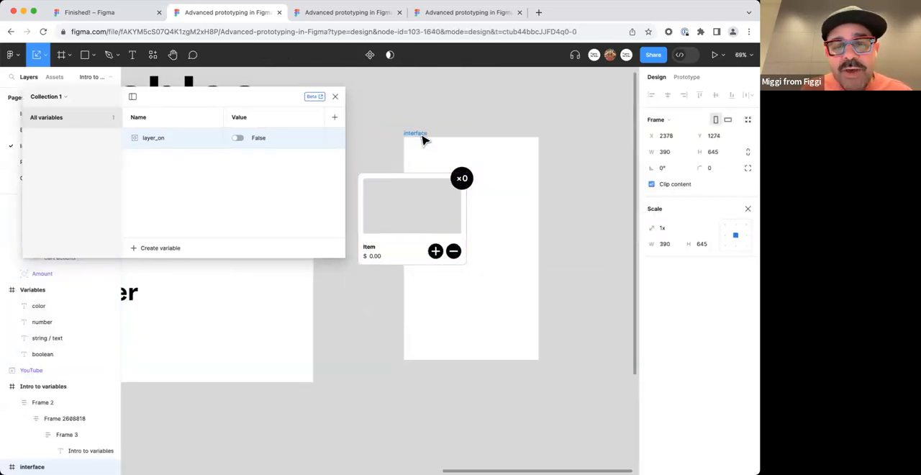
key("super+z")
Look at the Prototyping with Modes page, and return to the Intro to variables page.
left_click(411, 207)
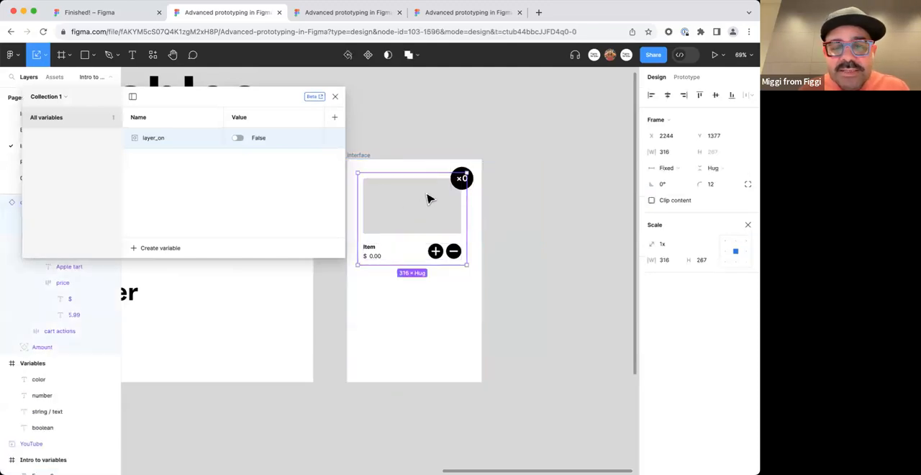
left_click_drag(210, 105, 437, 97)
left_click(59, 162)
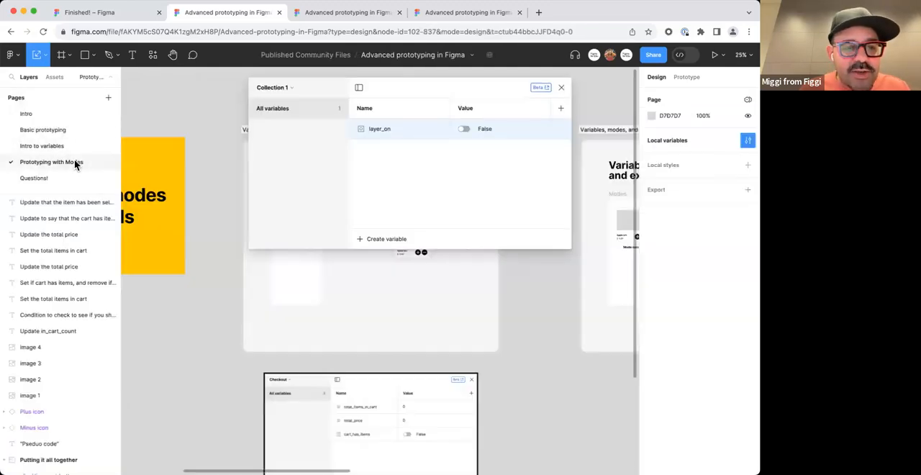
scroll(407, 288, "up", 2)
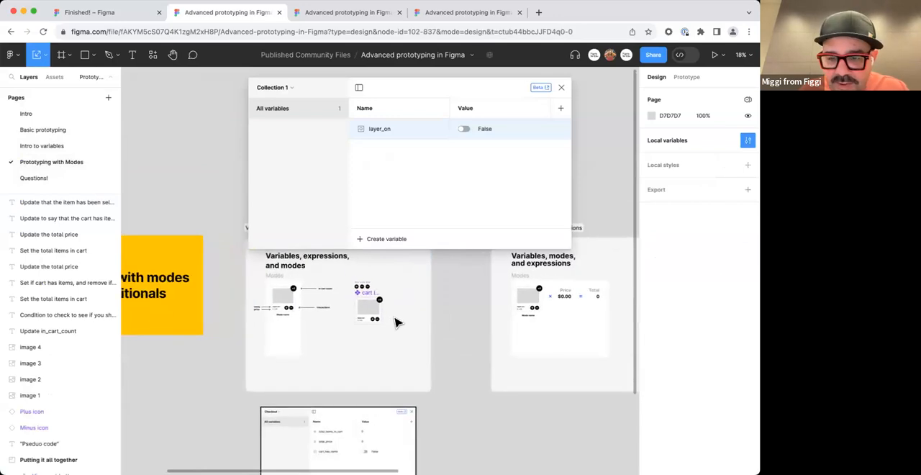
left_click(45, 147)
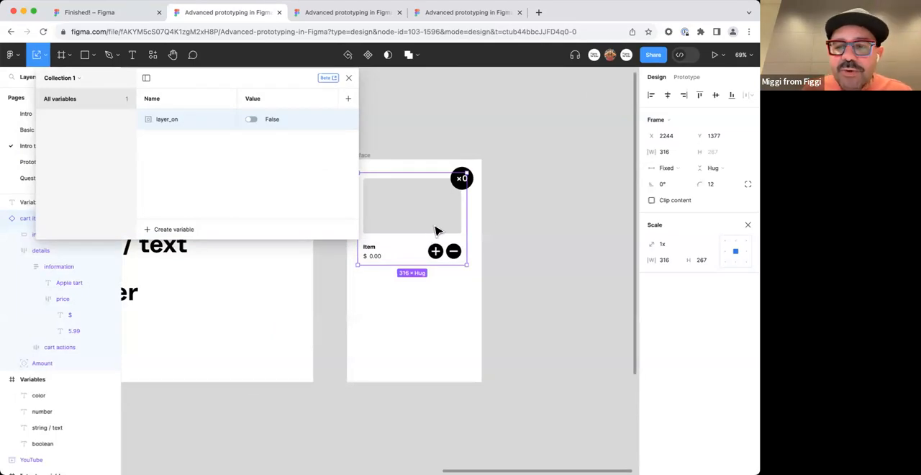
Switch to the Move tool and toggle the cart item's layer visibility off and on.
key("v")
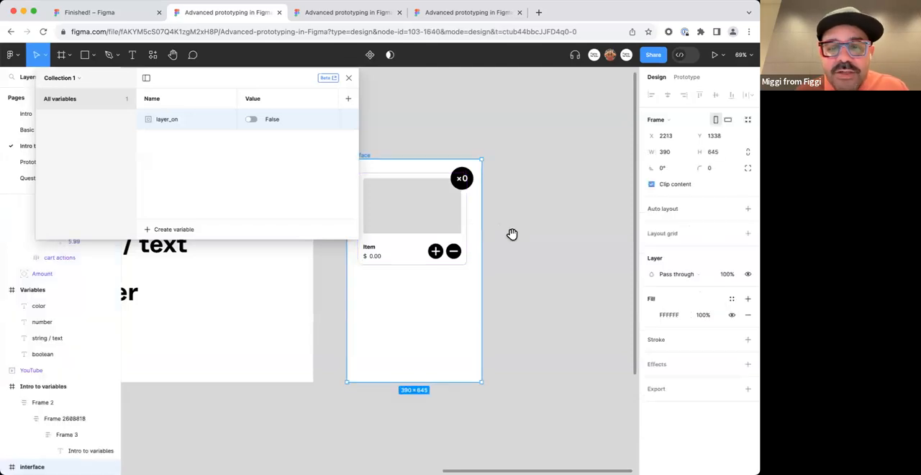
scroll(503, 231, "left", 5)
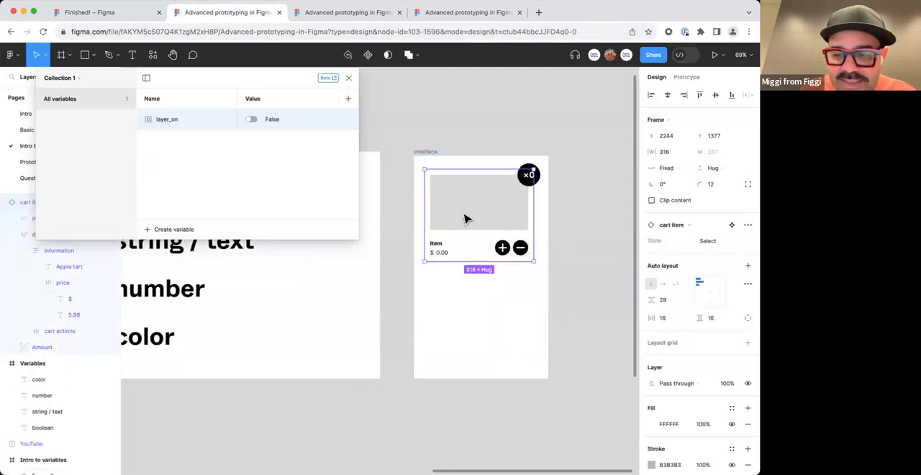
scroll(565, 232, "down", 2)
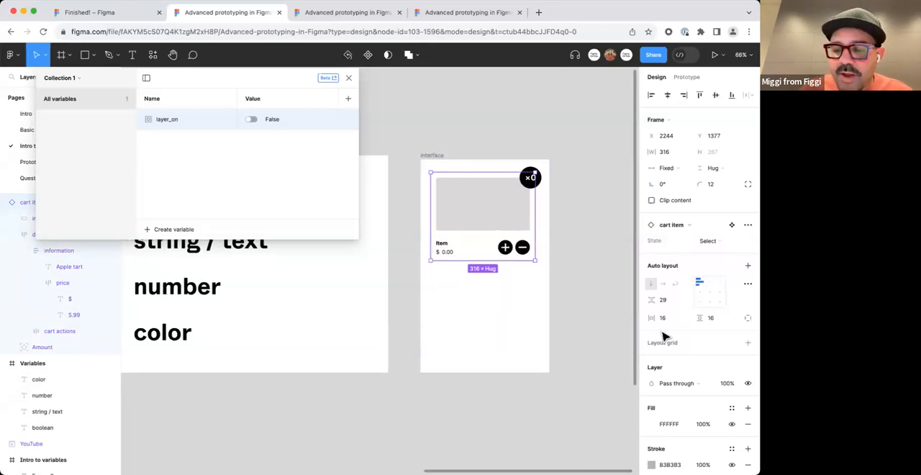
scroll(691, 328, "down", 5)
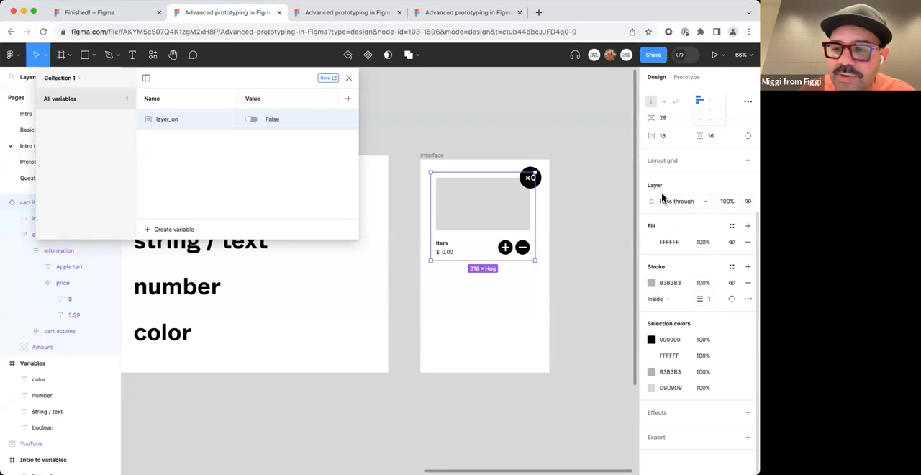
left_click(747, 202)
left_click(747, 201)
left_click(747, 201)
left_click(747, 201)
left_click(747, 202)
left_click(747, 201)
left_click(747, 201)
left_click(747, 202)
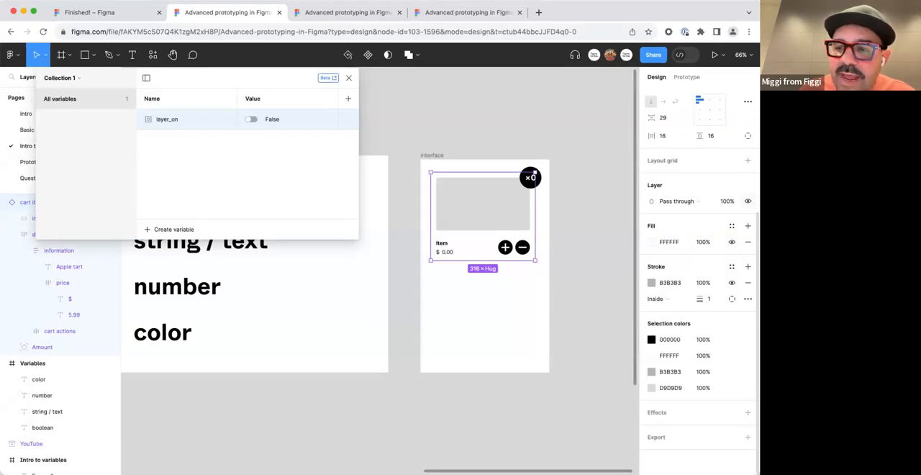
Bind the cart item's layer visibility to the layer_on variable and test it by switching the variable to True and back to False.
right_click(748, 201)
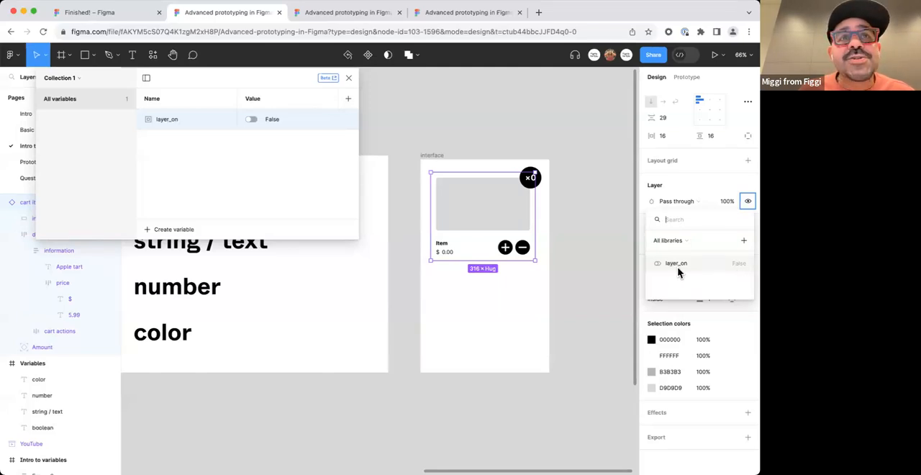
left_click(731, 265)
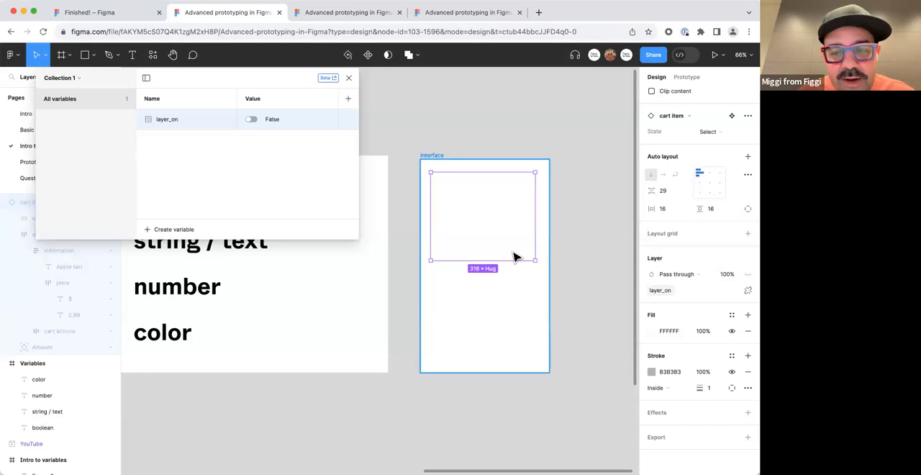
left_click(249, 119)
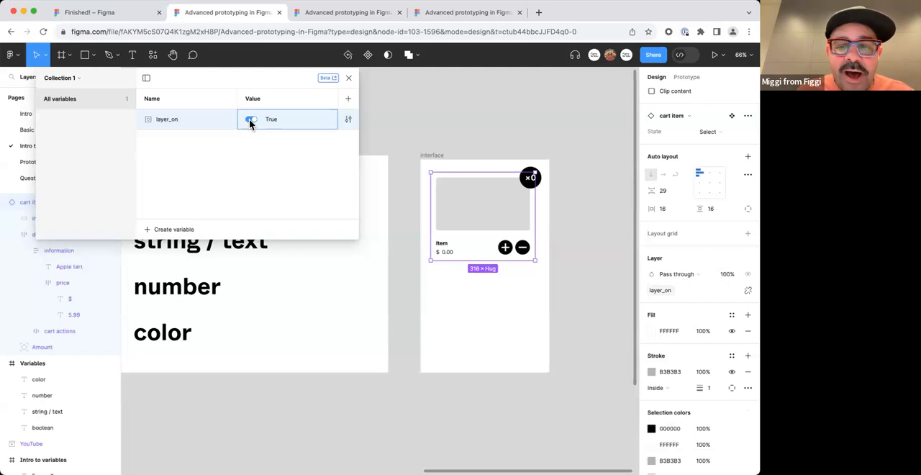
left_click(250, 119)
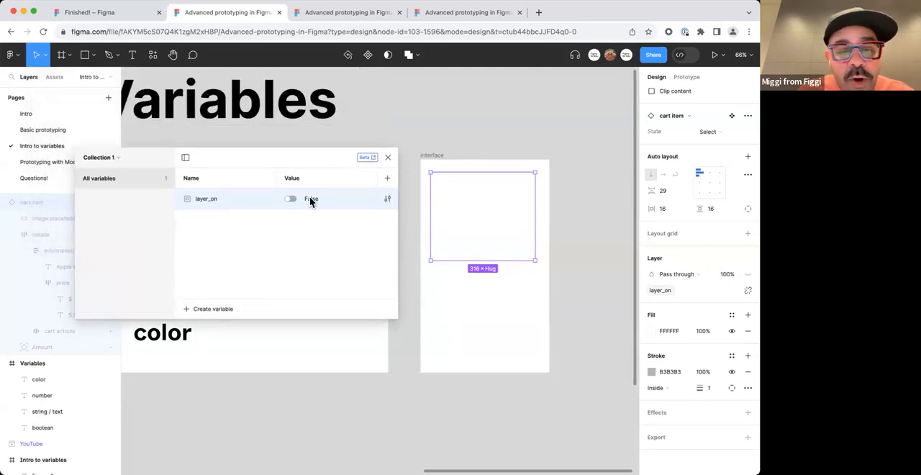
Switch the layer_on variable between True and False several times to show and hide the cart item, ending on True.
left_click(290, 198)
left_click(291, 198)
left_click(291, 199)
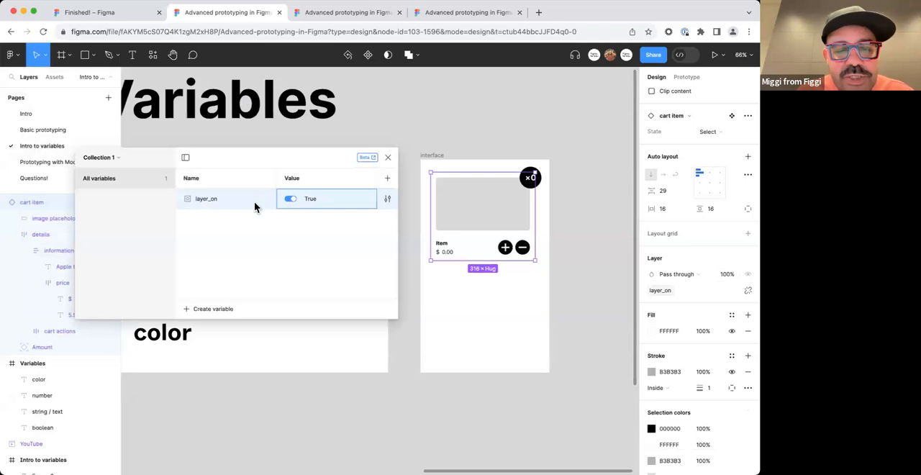
left_click(294, 199)
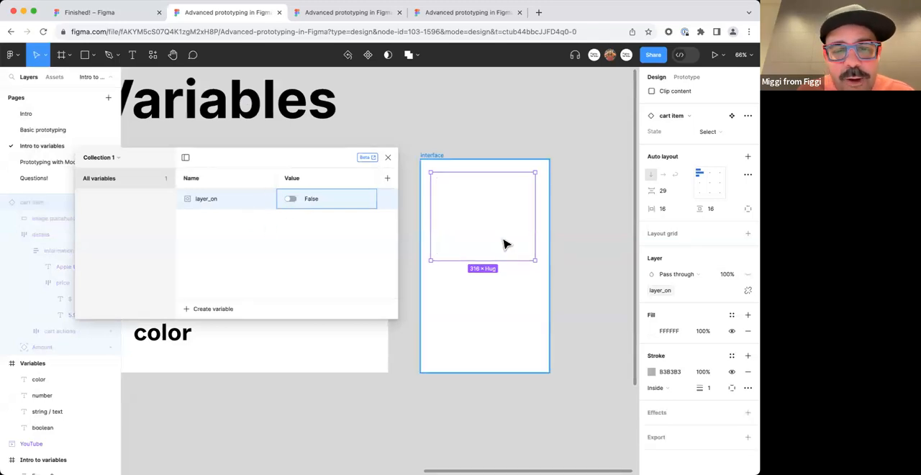
left_click(292, 202)
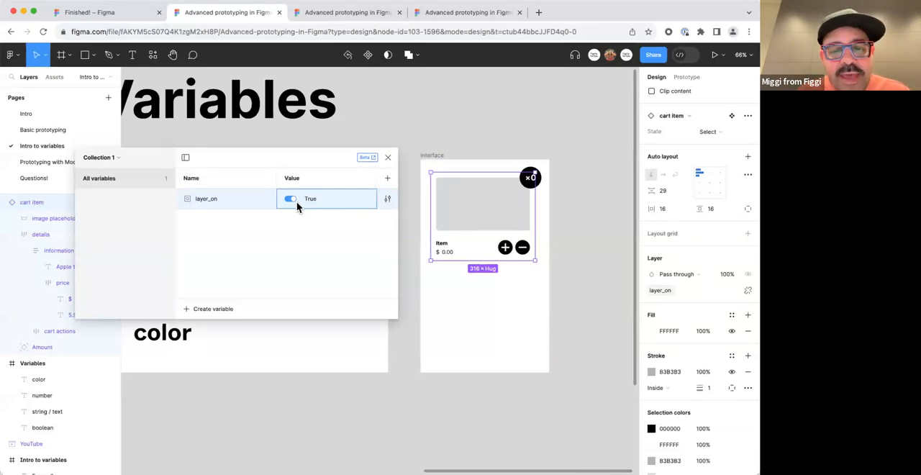
left_click(294, 204)
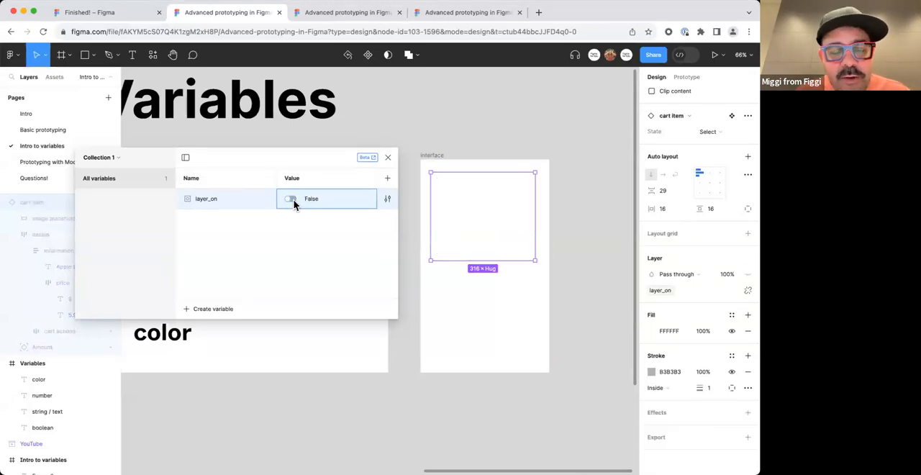
left_click(293, 204)
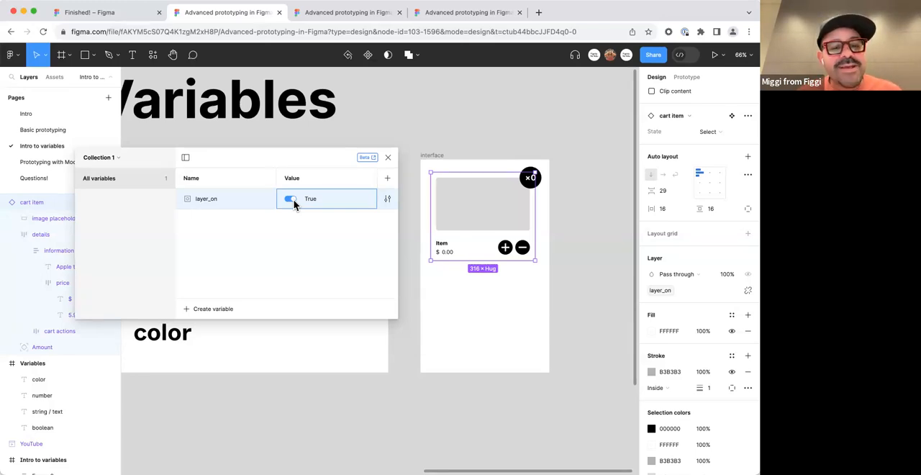
left_click(291, 199)
left_click(291, 200)
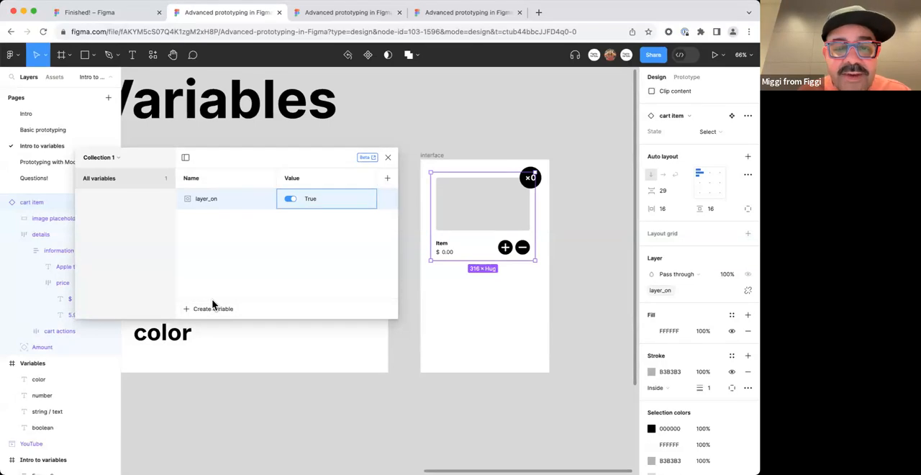
Create a Number variable named items_in_cart in Collection 1.
left_click(192, 314)
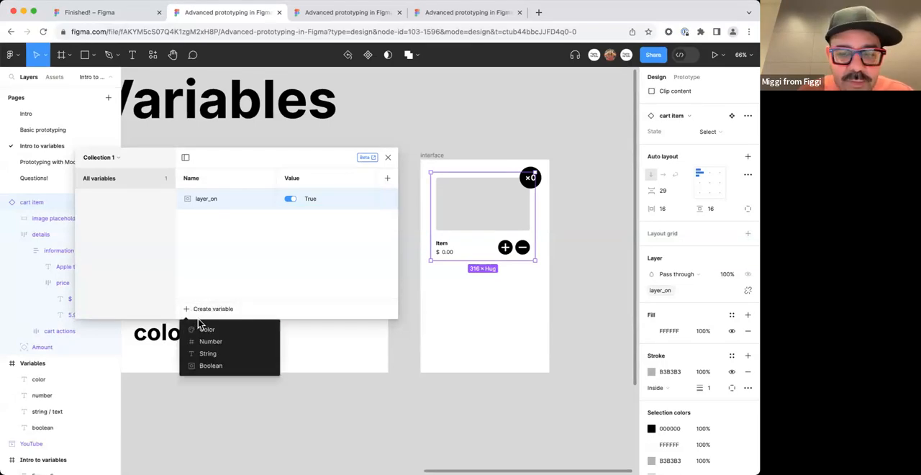
left_click(213, 342)
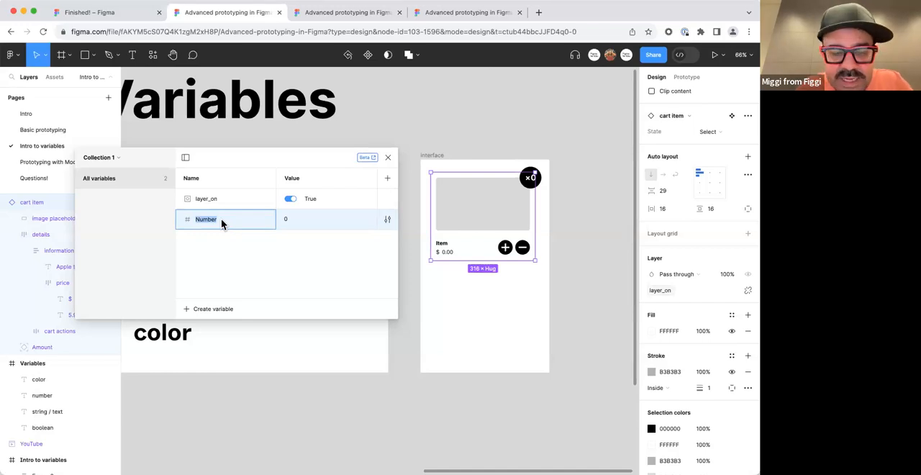
type("total")
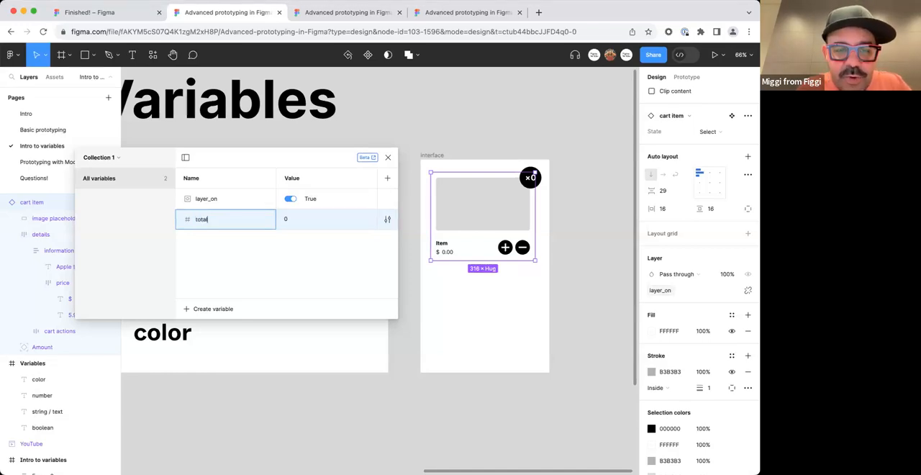
type("_")
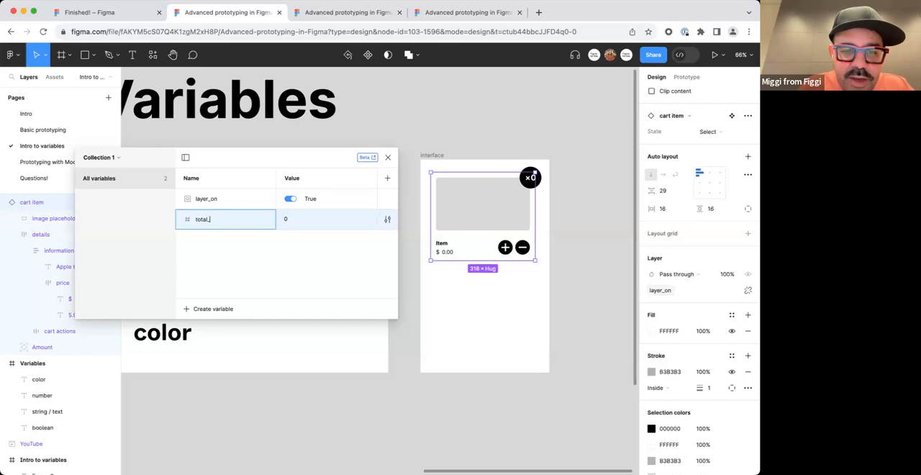
type("in_ca")
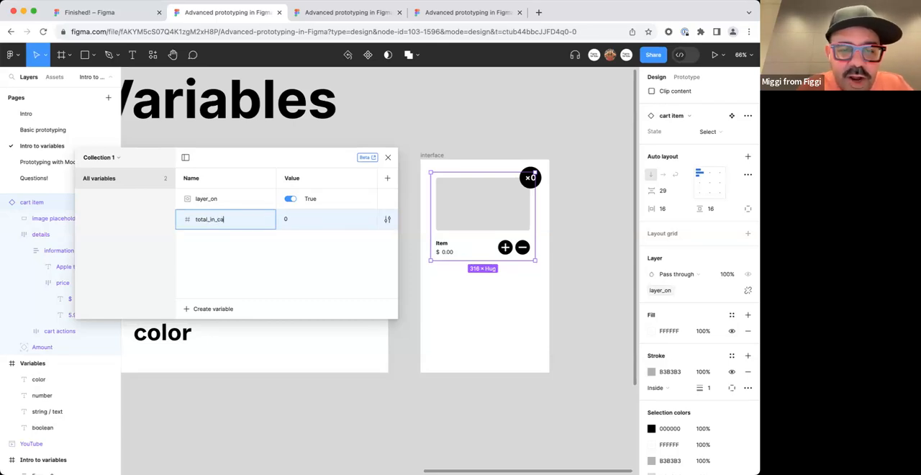
key("alt+BackSpace")
type("Item")
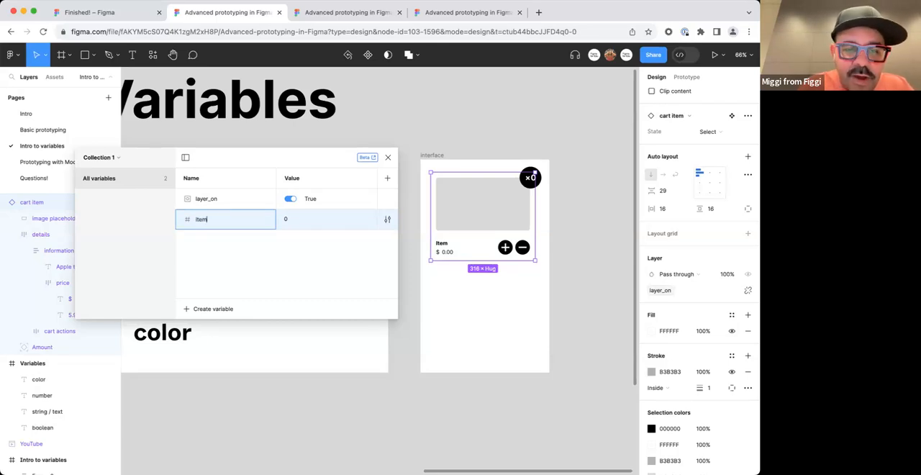
type("s_in_car")
type("t")
key("Return")
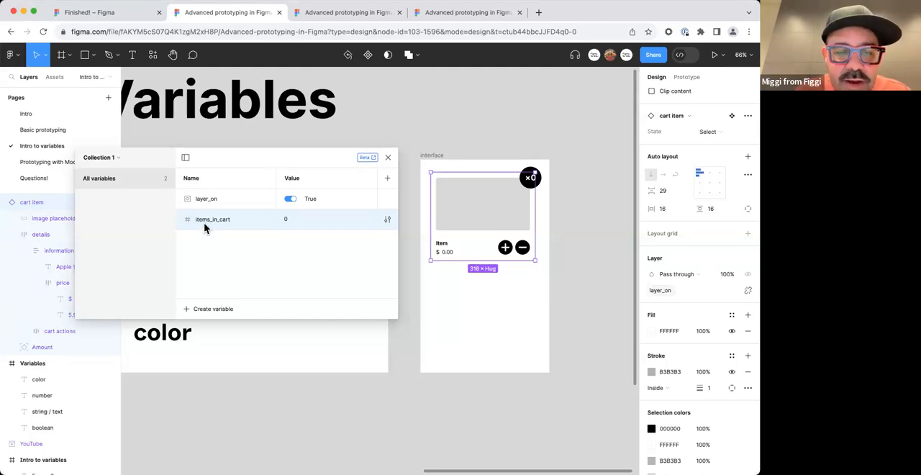
Set the value of the items_in_cart variable to 5.
left_click(284, 220)
type("5")
key("Return")
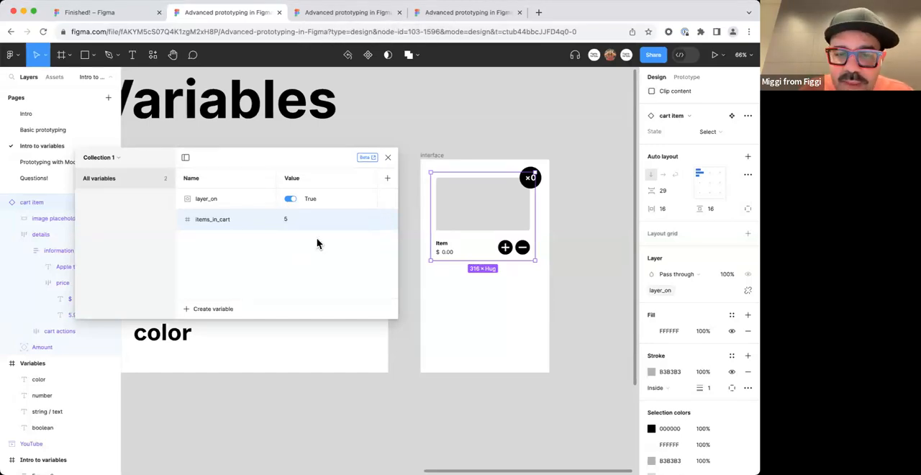
Bind the text content of the zero in the cart item's amount badge to the items_in_cart variable.
scroll(531, 181, "up", 3)
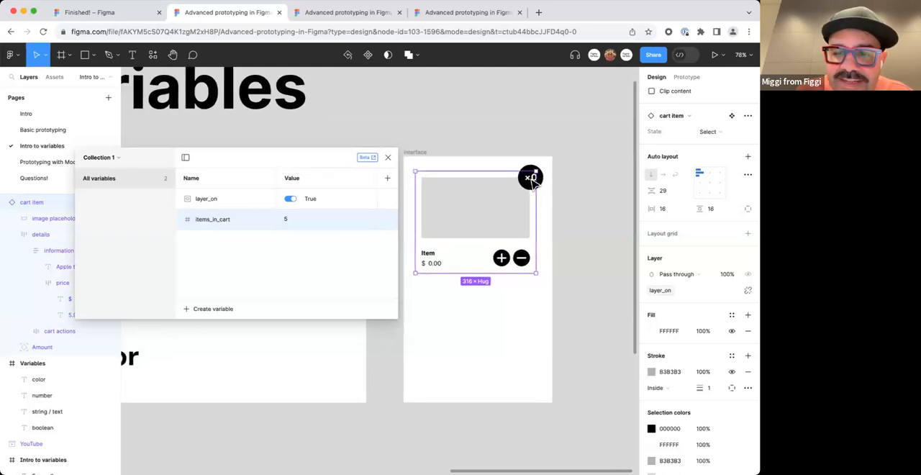
double_click(531, 180)
scroll(533, 181, "up", 5)
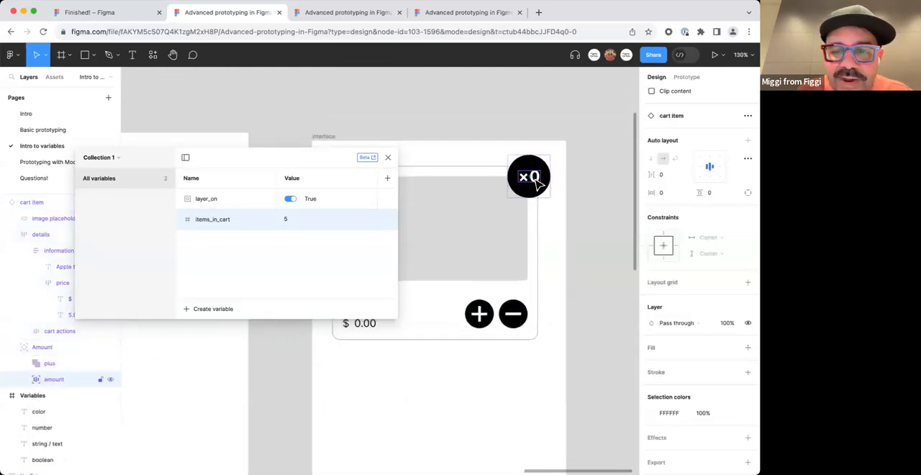
double_click(533, 177)
double_click(534, 177)
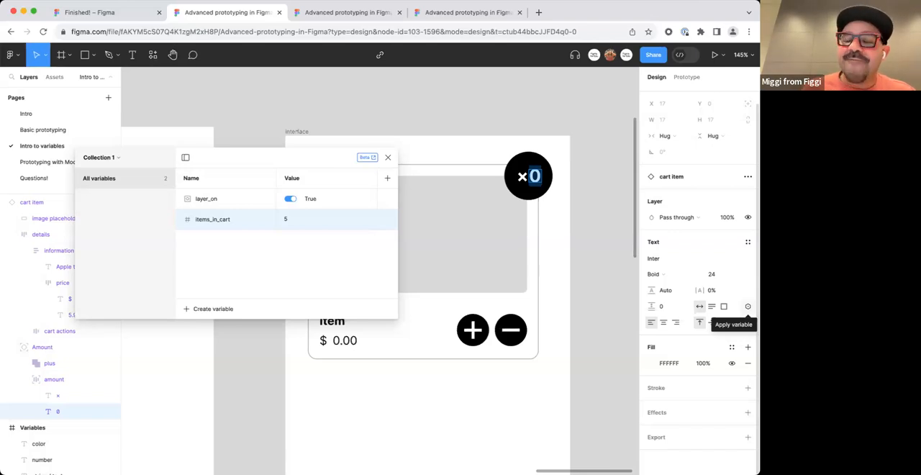
left_click(747, 307)
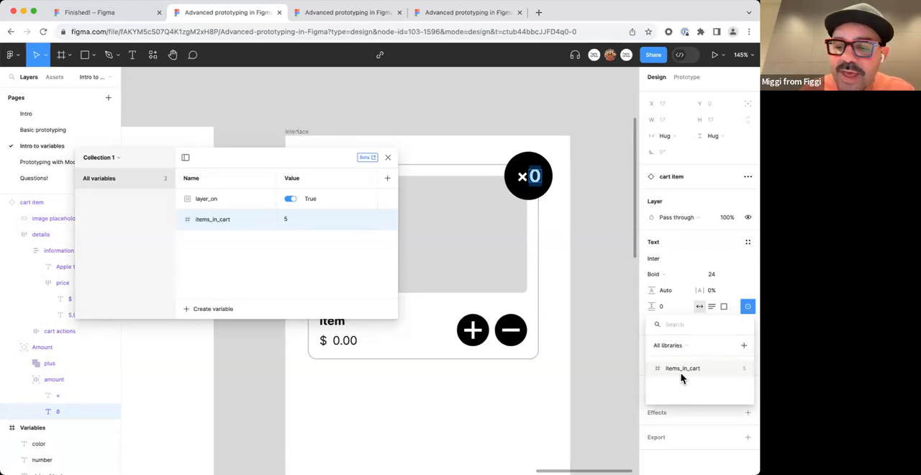
type("items")
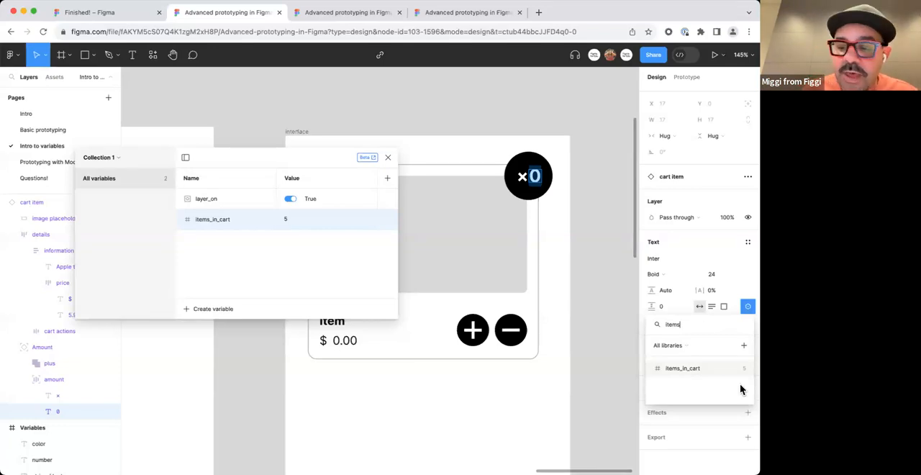
left_click(740, 371)
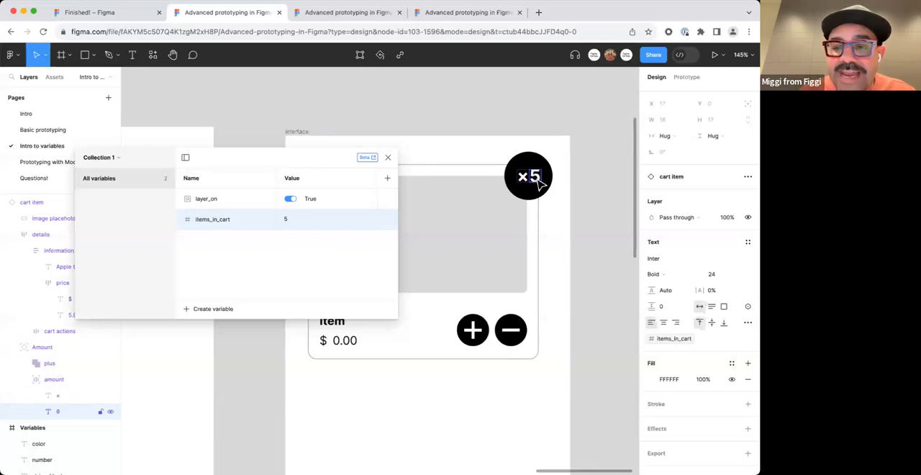
Step the items_in_cart value up and down in large and small increments to test the badge, ending on 17.
left_click(301, 219)
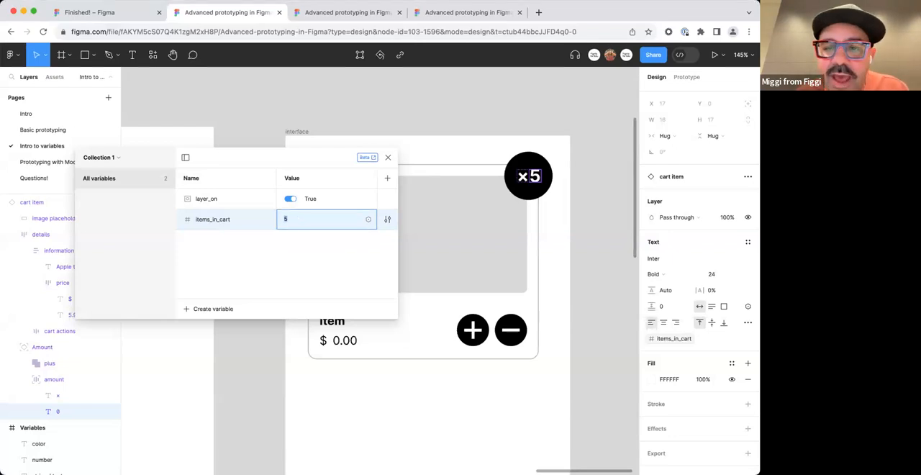
key("shift+Up")
key("shift+Up")
key("shift+Up")
key("shift+Down")
key("shift+Down")
key("shift+Down")
key("Down")
key("Down")
key("Down")
key("Down")
key("Down")
key("Down")
key("Down")
key("Down")
key("Down")
key("Down")
key("Down")
key("Down")
key("Down")
key("Down")
key("Down")
key("Down")
key("Down")
key("Down")
key("Down")
key("Down")
key("Up")
key("Up")
key("Up")
key("Up")
key("Up")
key("Up")
key("Up")
key("Up")
key("Up")
key("Up")
key("Up")
key("Up")
key("Up")
key("Up")
key("Up")
key("Up")
key("Up")
key("Up")
key("Up")
key("Up")
key("Up")
key("Up")
key("Up")
key("Up")
key("Up")
key("Up")
key("Up")
key("Up")
key("Up")
key("Up")
key("Up")
key("Up")
key("Up")
key("Up")
key("Up")
key("Up")
key("Up")
key("Up")
key("Up")
key("Up")
key("Down")
key("Down")
key("Down")
key("Down")
key("Down")
key("Down")
key("Down")
key("Down")
key("Down")
key("Down")
key("Down")
key("Down")
key("Down")
key("Down")
key("Down")
key("Down")
key("Down")
key("Down")
key("Down")
key("Down")
key("Down")
key("Down")
key("Down")
key("Down")
key("Down")
key("Down")
key("Down")
key("Down")
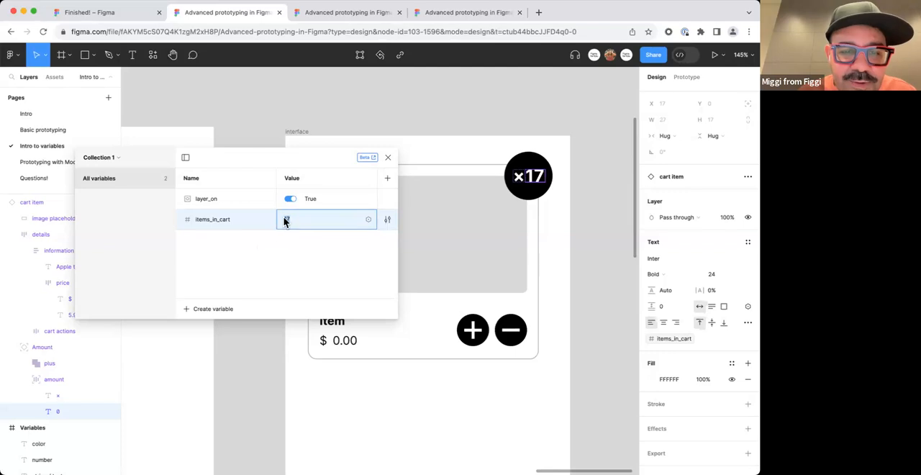
left_click_drag(303, 170, 365, 145)
left_click(374, 193)
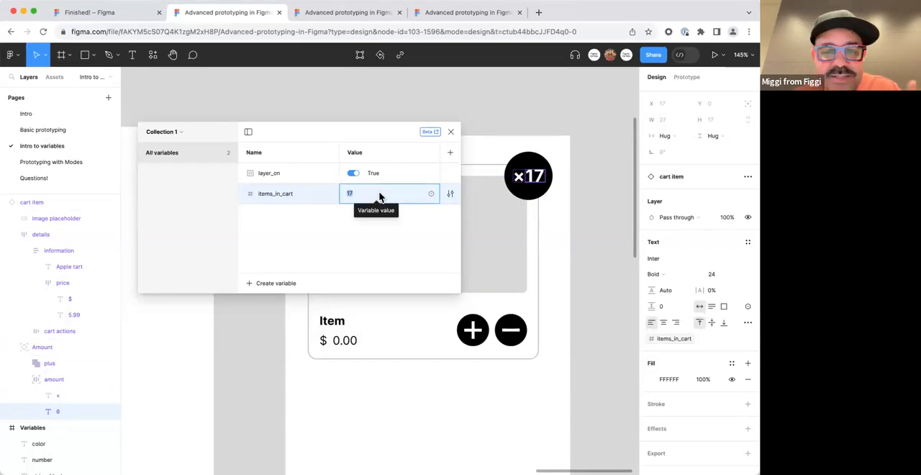
Close the variables window and clear the selection of the badge's amount text.
left_click(450, 133)
left_click(508, 120)
scroll(509, 120, "down", 2)
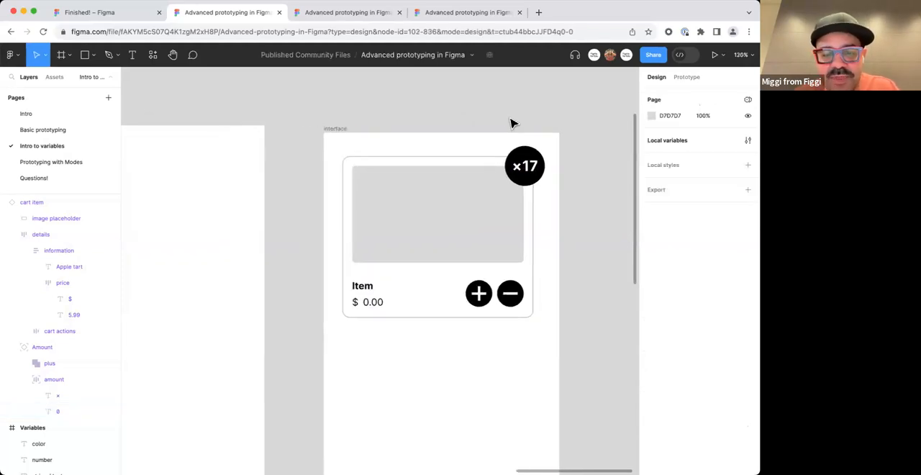
scroll(511, 123, "down", 1)
left_click_drag(448, 279, 401, 253)
scroll(360, 266, "up", 3)
scroll(351, 271, "down", 3)
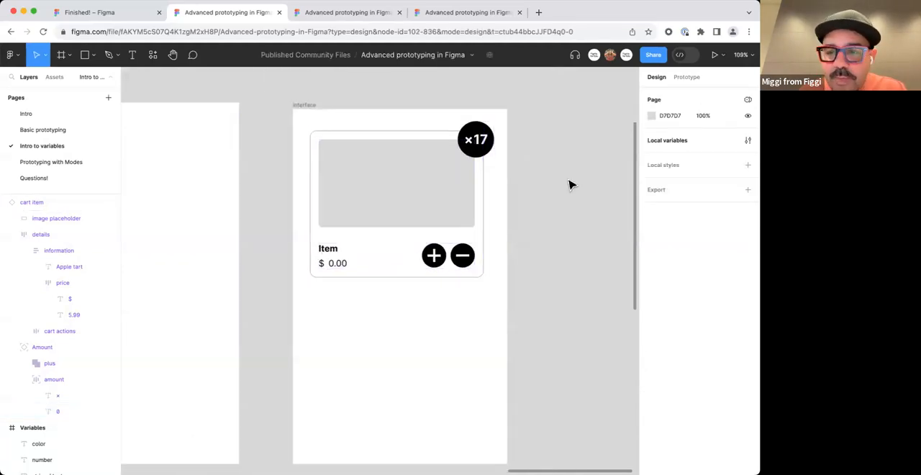
Create a String variable named item_name in Collection 1.
left_click(747, 141)
left_click_drag(456, 93, 184, 114)
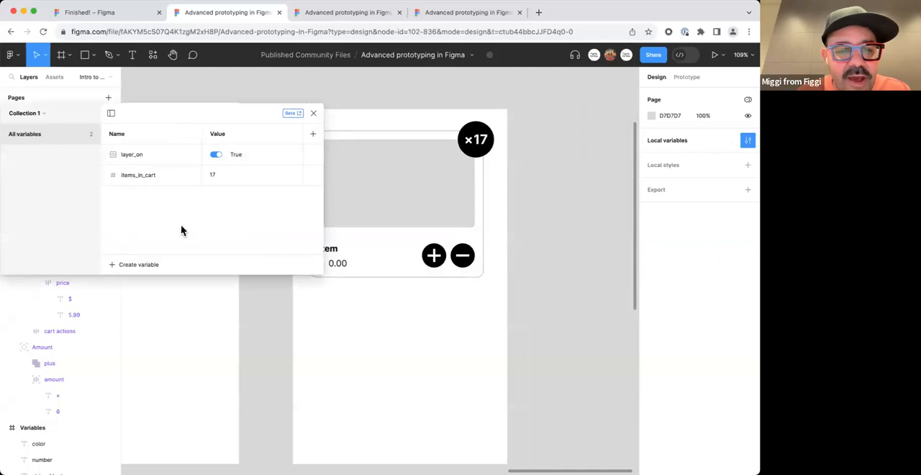
left_click(111, 264)
left_click(151, 309)
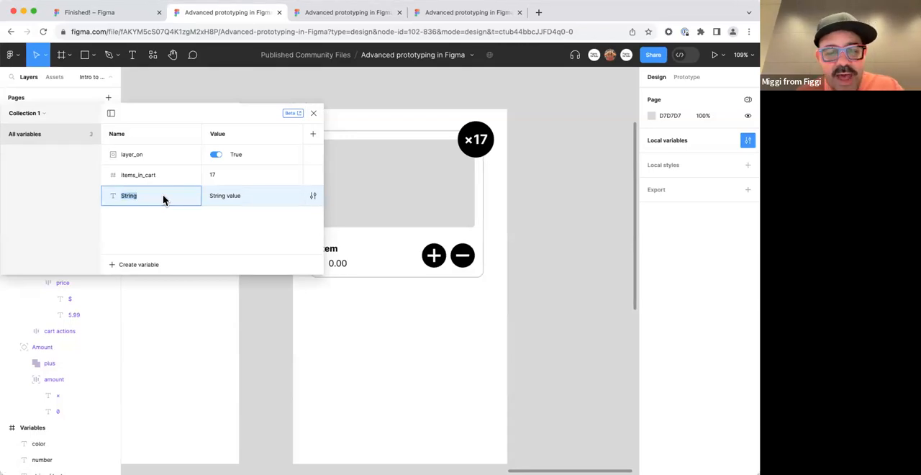
type("item_n")
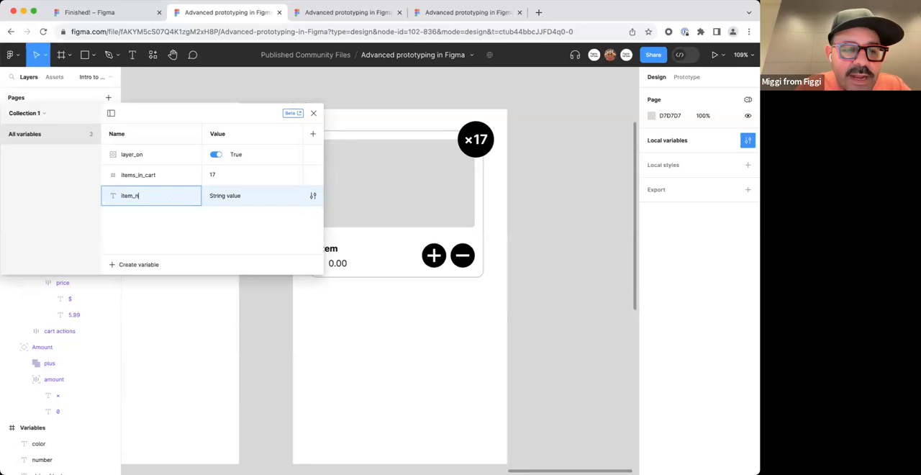
type("ame")
key("Return")
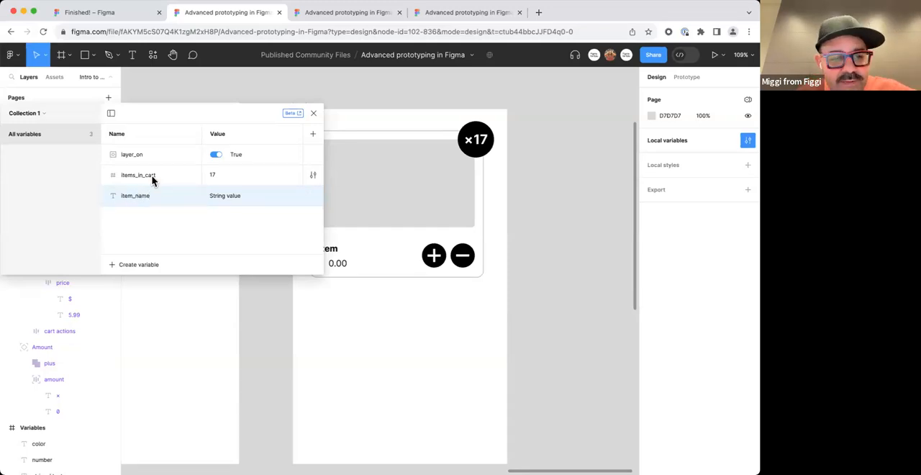
Move the variables window clear of the cart item and set the item_name value to Apple.
left_click_drag(206, 117, 205, 110)
left_click_drag(261, 110, 390, 291)
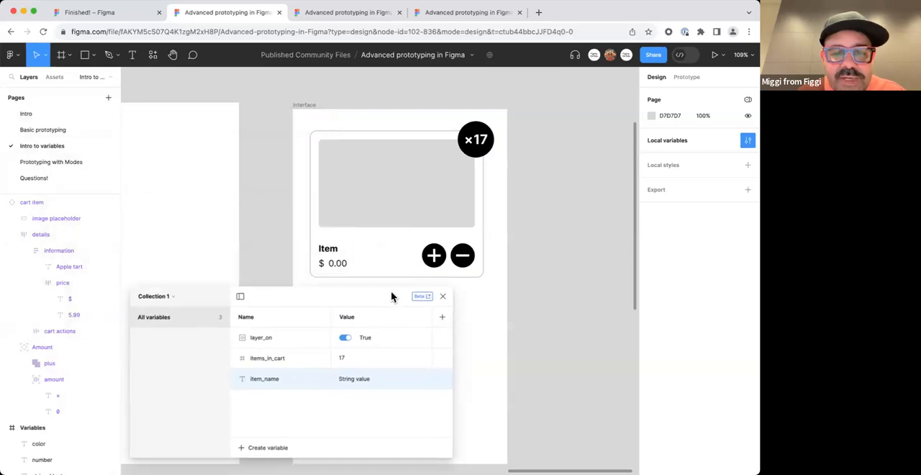
left_click(356, 369)
type("Apple")
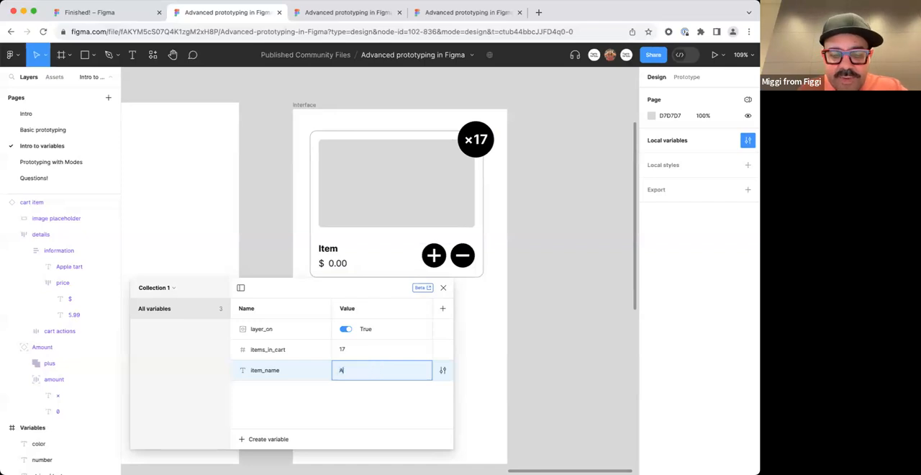
key("Return")
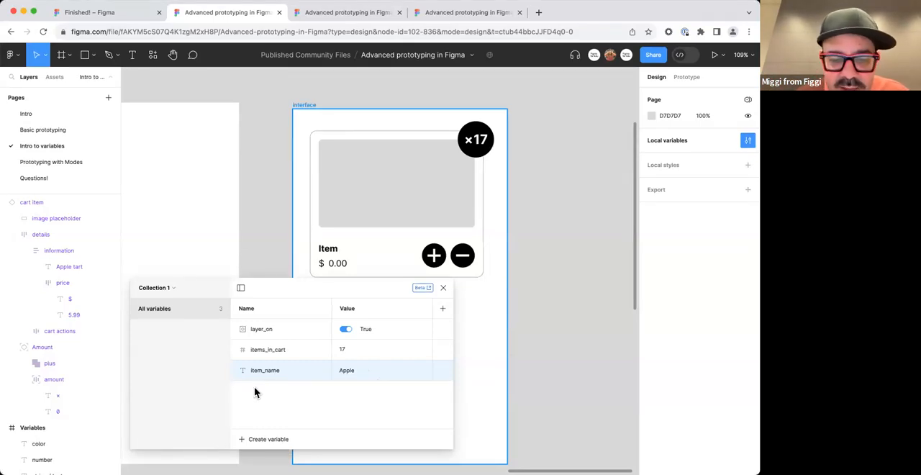
Apply items_in_cart to the cart item's title text, and replace that binding with the item_name variable.
left_click(343, 267)
double_click(341, 254)
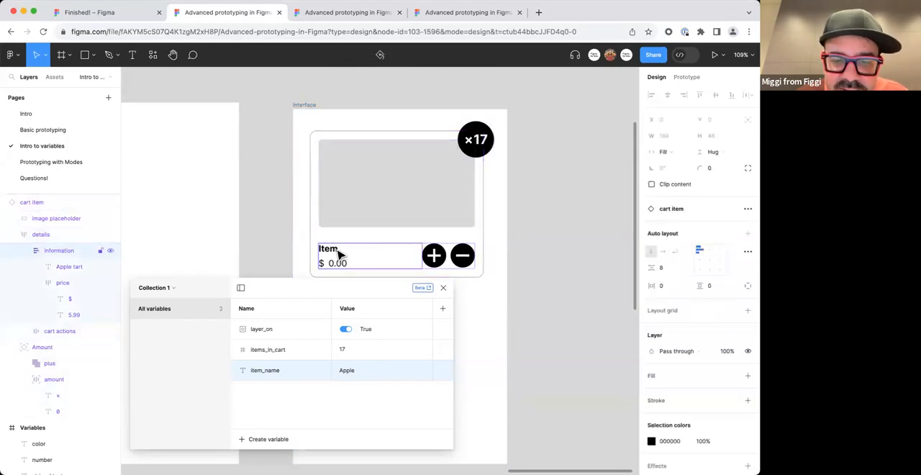
double_click(340, 254)
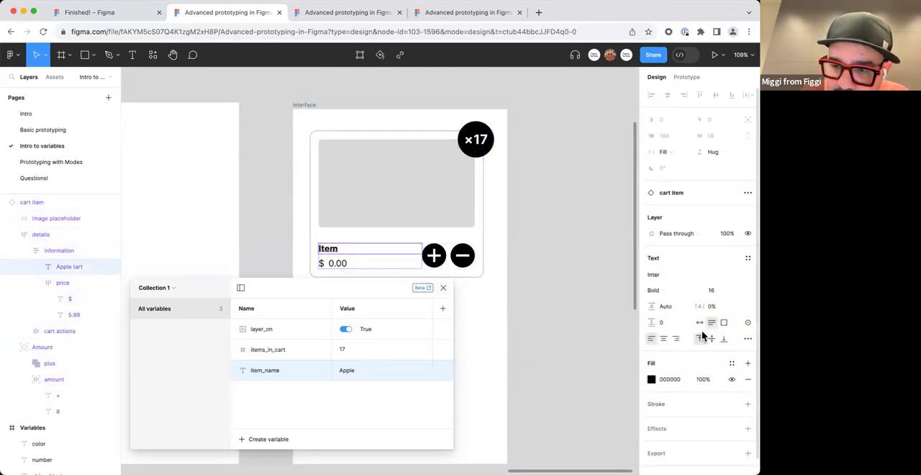
left_click(747, 322)
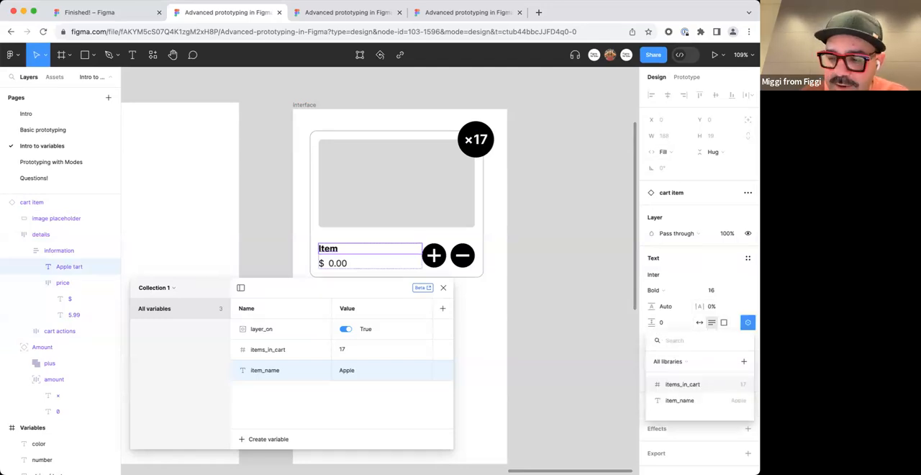
left_click(746, 386)
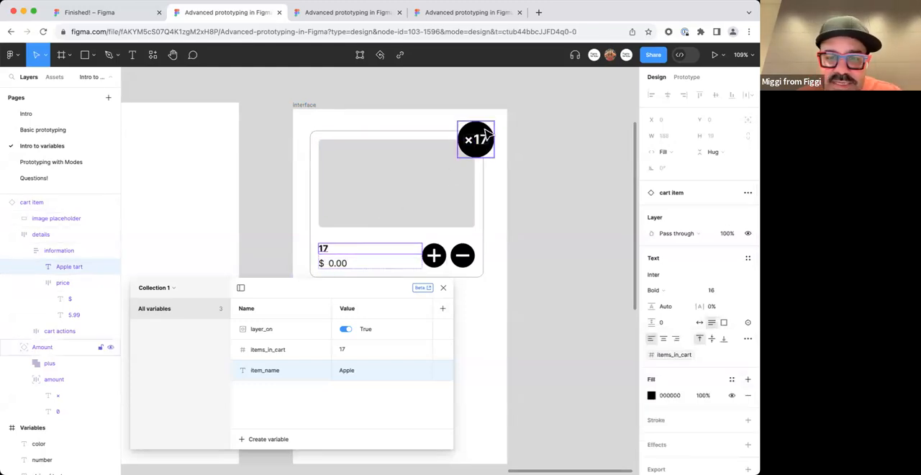
left_click(747, 324)
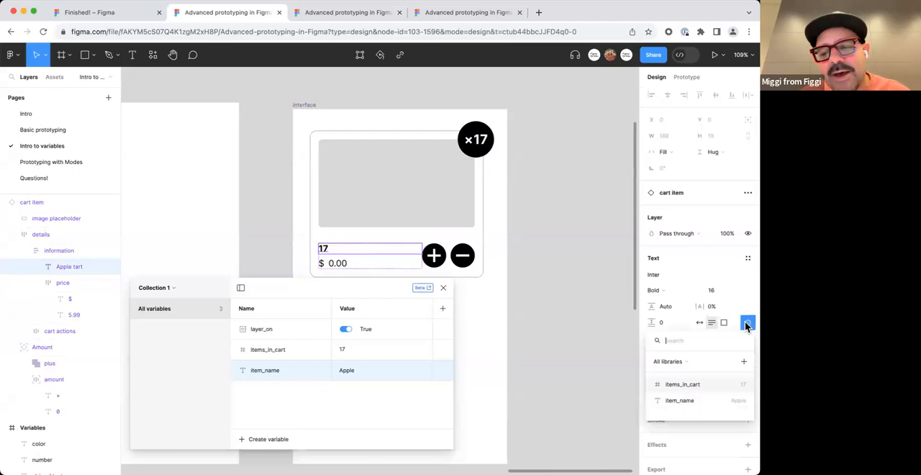
left_click(729, 402)
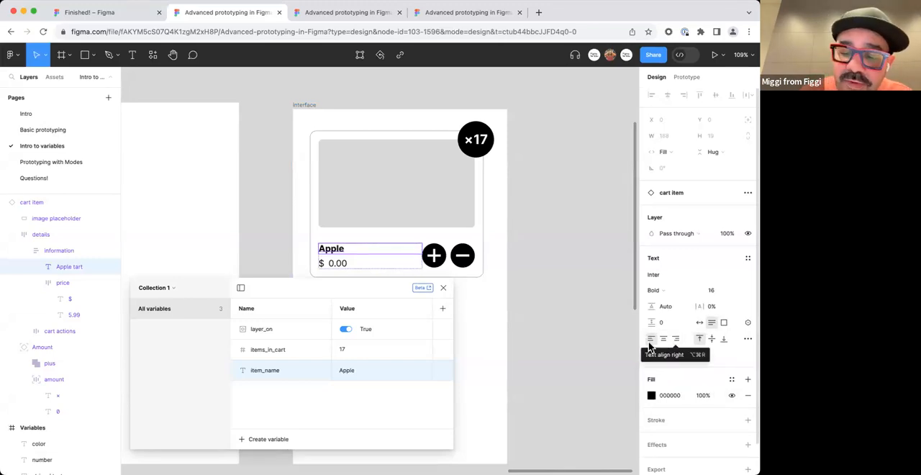
Test the title binding by setting the item_name value to Orange and finally to Mango.
double_click(349, 370)
type("Orange")
key("Return")
double_click(372, 370)
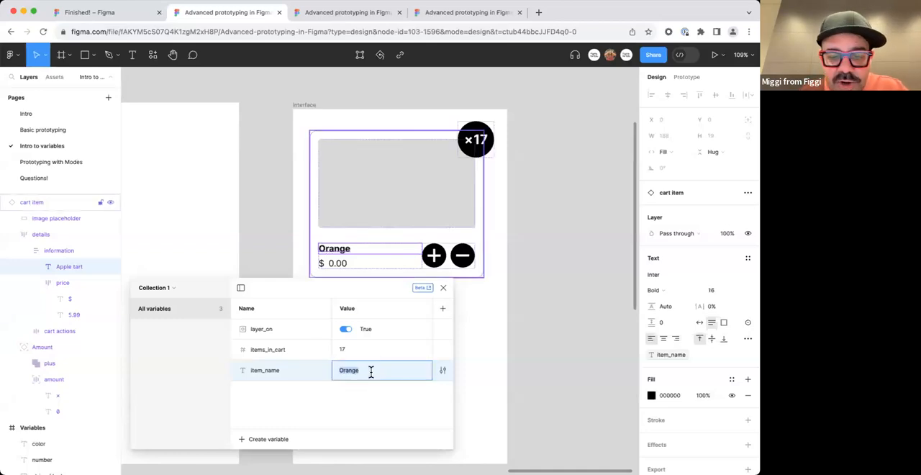
type("Mango")
key("Return")
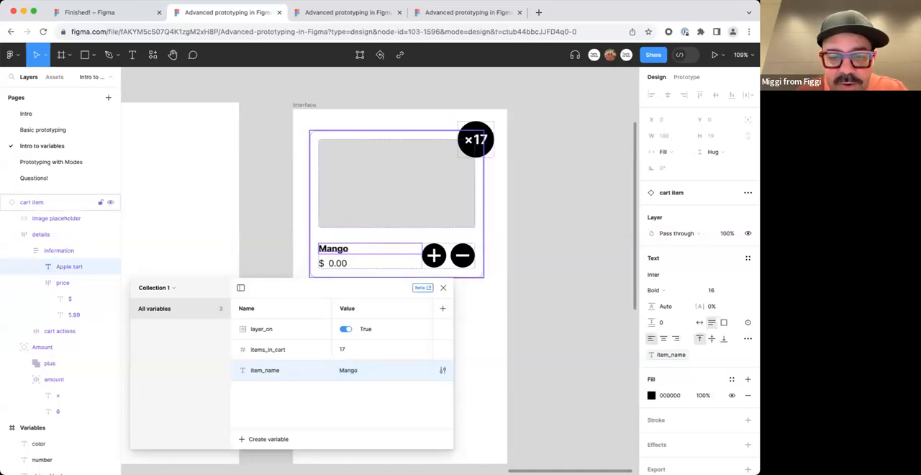
Create a Color variable in Collection 1 and set its value to the amber yellow E5C140.
left_click_drag(376, 288, 386, 304)
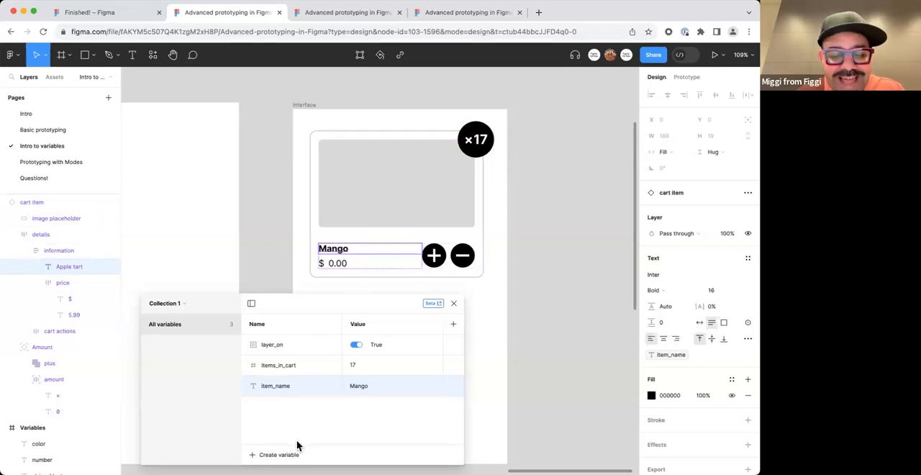
left_click(261, 456)
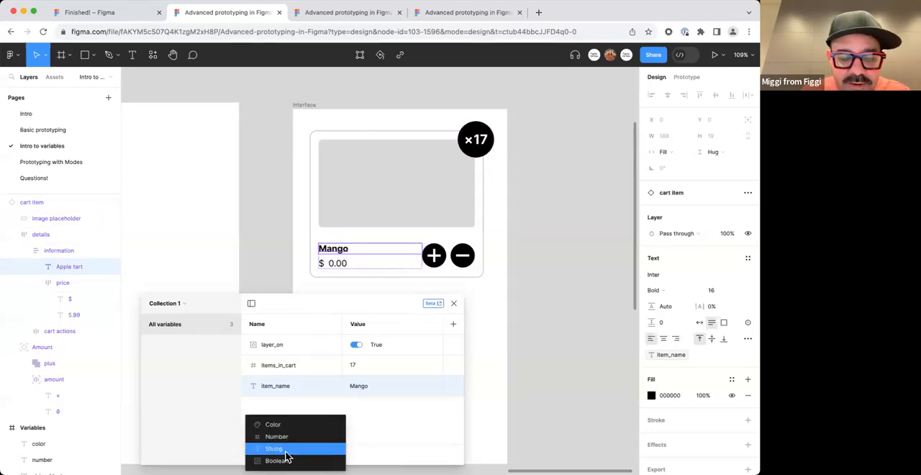
left_click(288, 426)
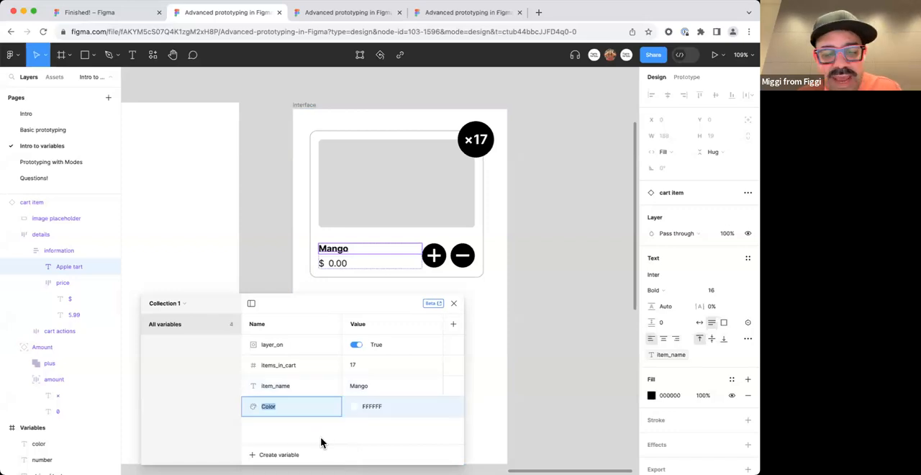
left_click(354, 407)
left_click(442, 268)
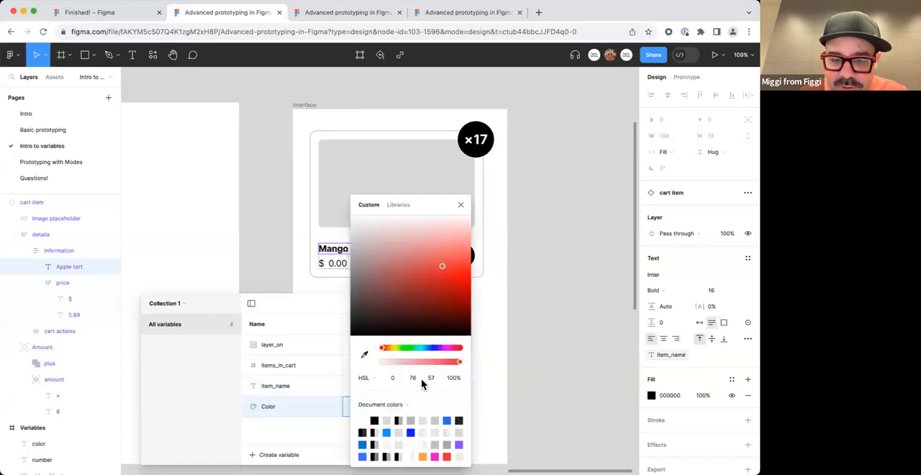
left_click_drag(447, 348, 392, 348)
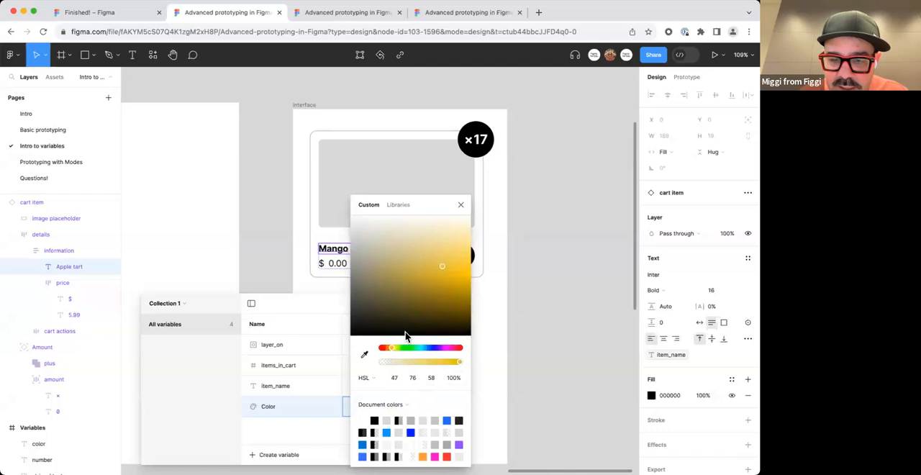
left_click(460, 205)
Rename the new Color variable as default_item_bg.
mouse_move(345, 299)
left_mouse_down()
mouse_move(338, 284)
mouse_move(328, 296)
left_mouse_up()
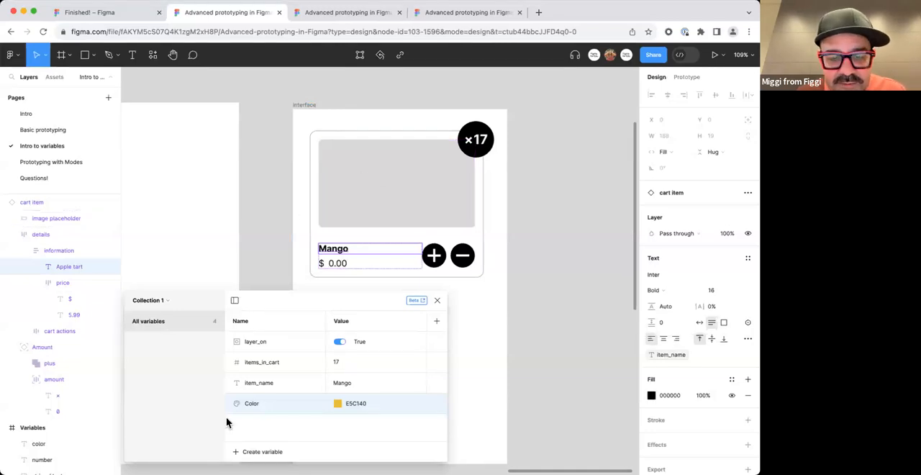
double_click(259, 405)
type("d")
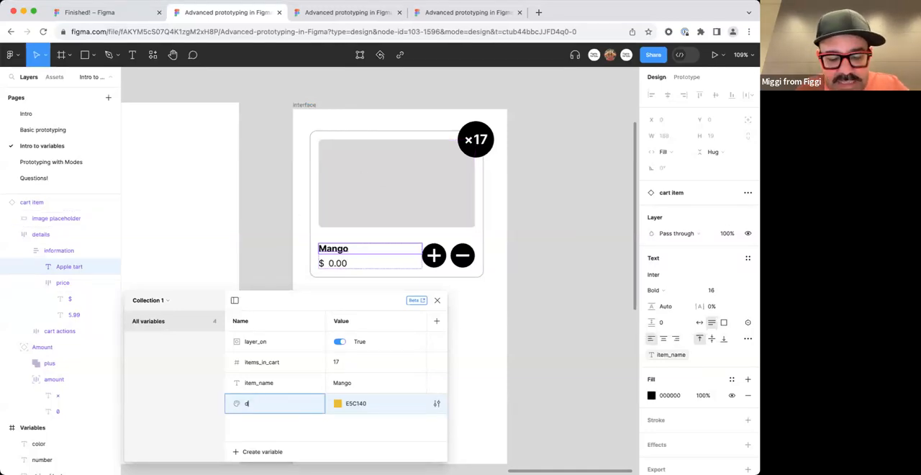
type("efault_item_bg")
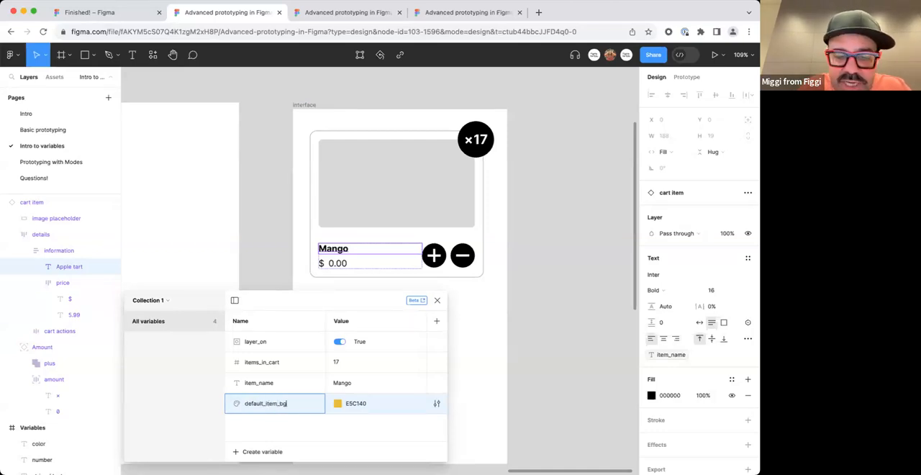
key("Return")
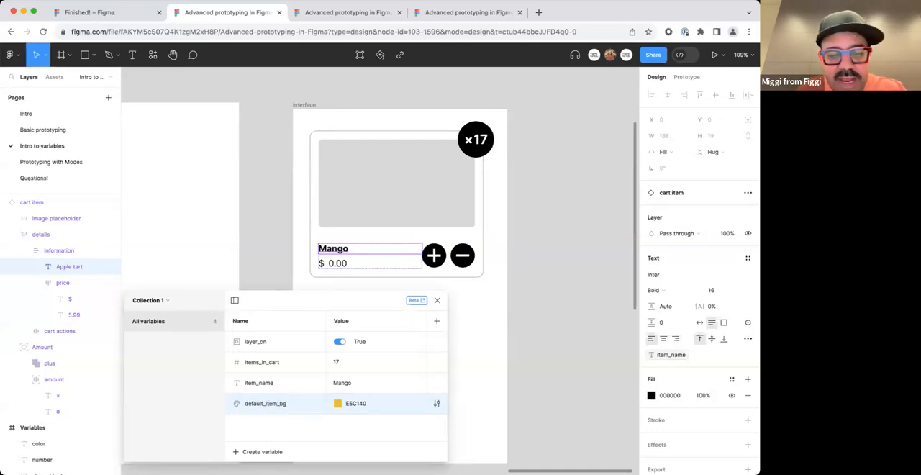
Apply the default_item_bg color variable to the fill of the cart item's image placeholder.
left_click(357, 199)
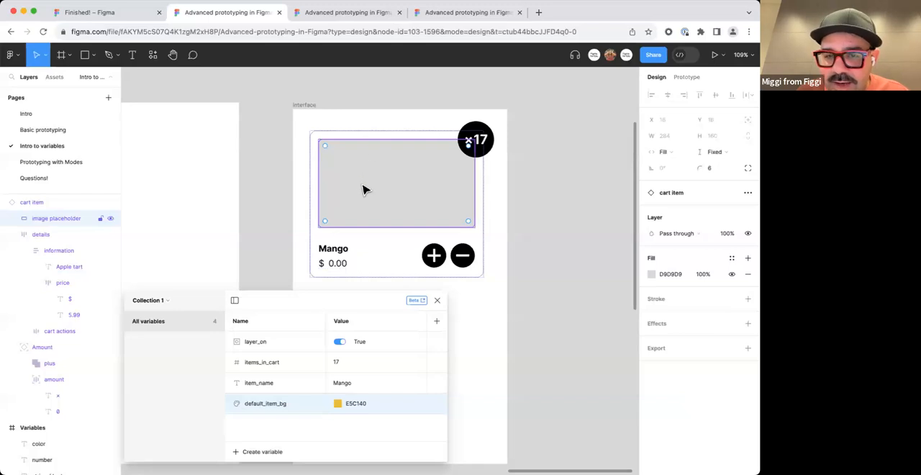
left_click(652, 274)
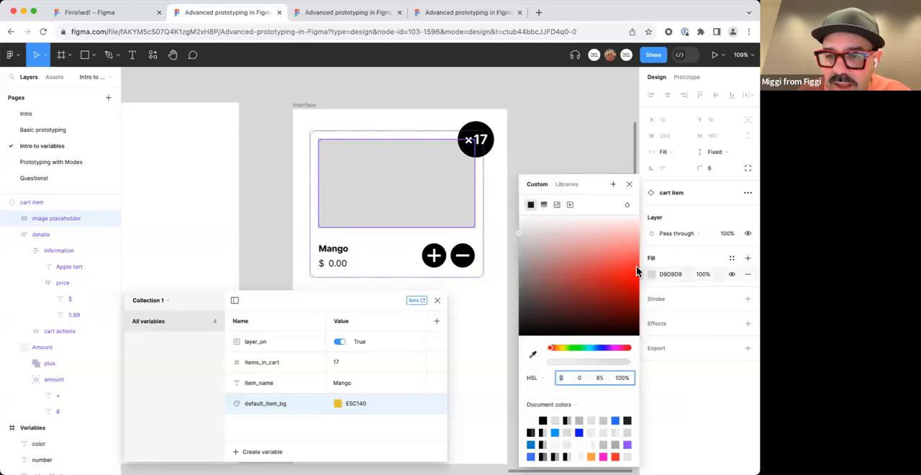
left_click(564, 186)
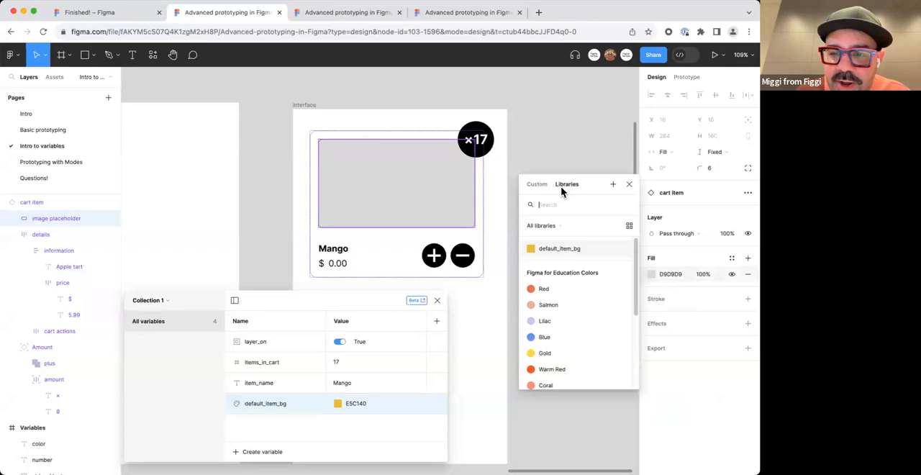
left_click(560, 248)
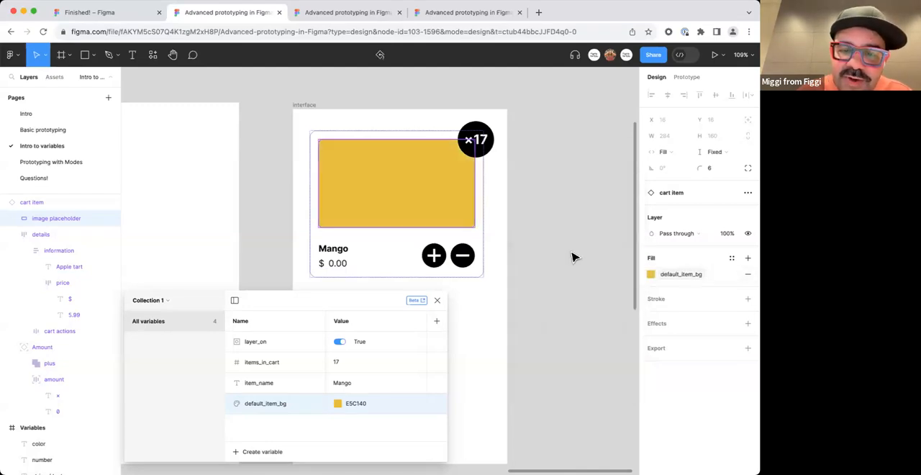
Test the background binding by changing the default_item_bg value to the pale yellow FBE390.
left_click(338, 404)
left_click_drag(433, 286, 446, 242)
left_click(444, 208)
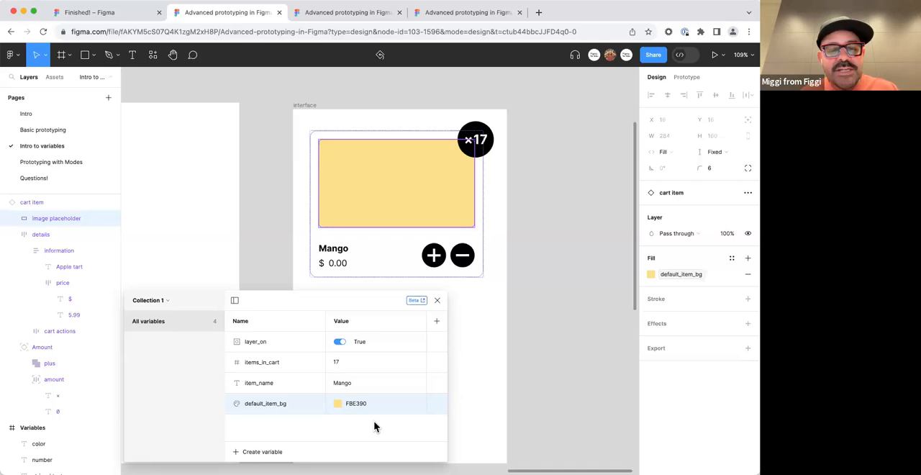
Create a Number variable in Collection 1 and name it item_price.
left_click_drag(364, 299, 364, 288)
left_click(264, 441)
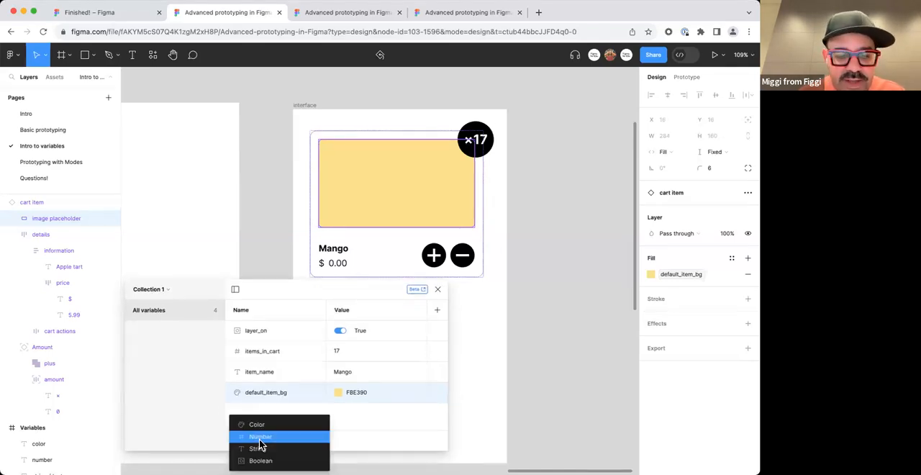
left_click(272, 437)
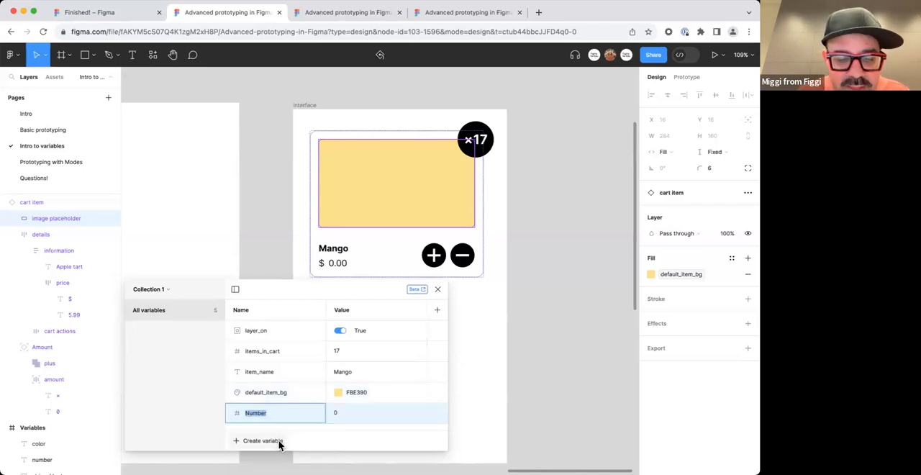
left_click(342, 415)
double_click(343, 418)
type("item_price")
key("Return")
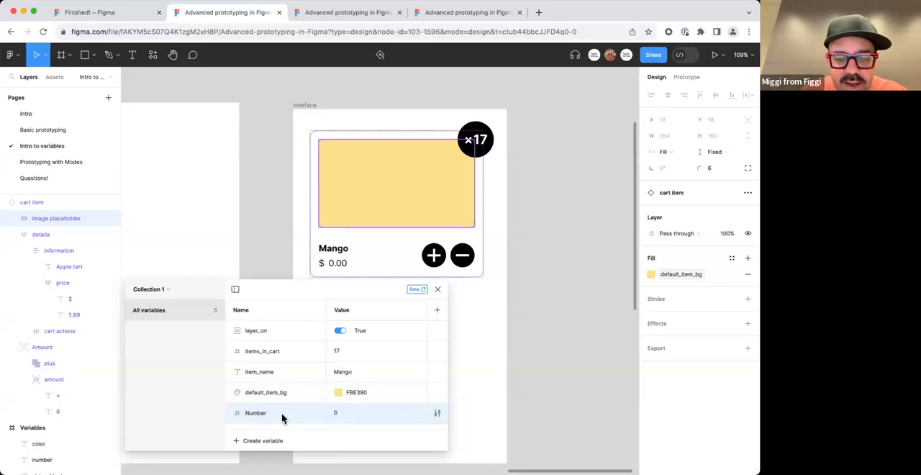
double_click(255, 414)
type("item_price")
key("Return")
Set the item_price variable's value to 5.99.
left_click(337, 414)
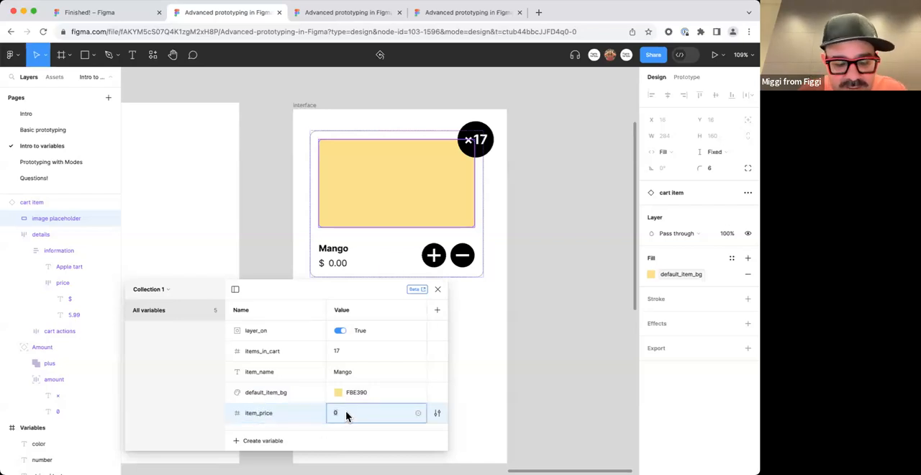
type("5.99")
key("Return")
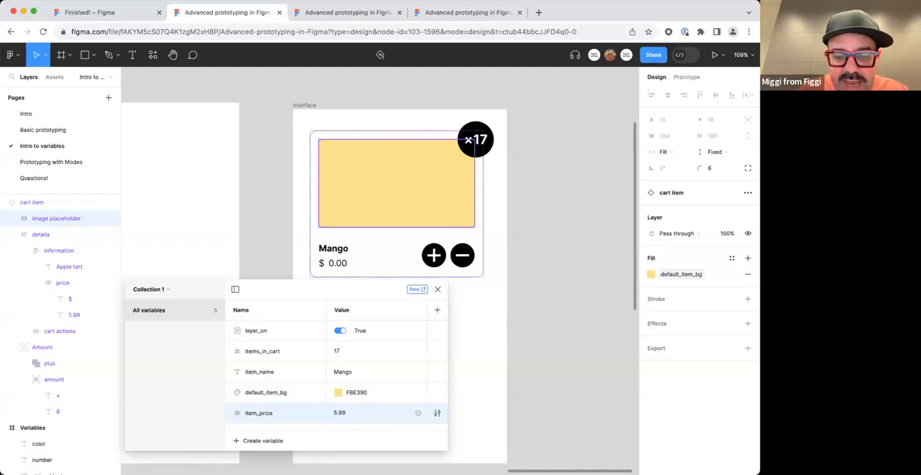
Apply the item_price variable to the cart item's price text after the dollar sign.
left_click(340, 265)
left_click(343, 265)
double_click(341, 265)
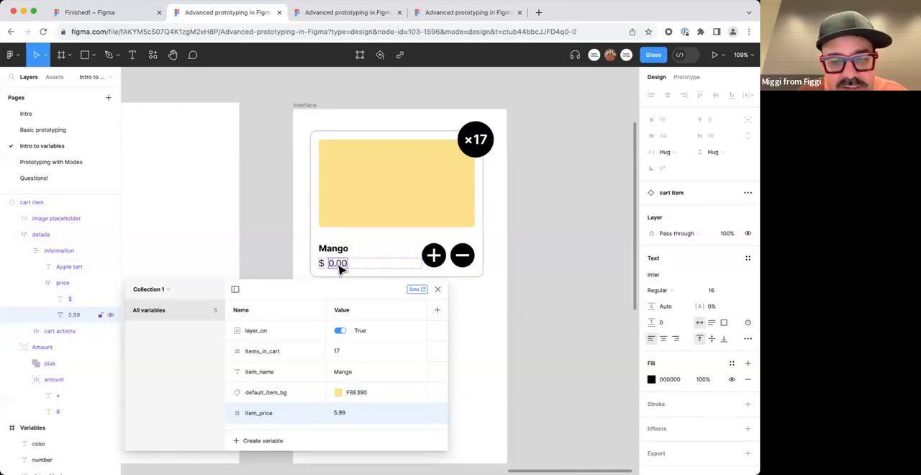
left_click(748, 322)
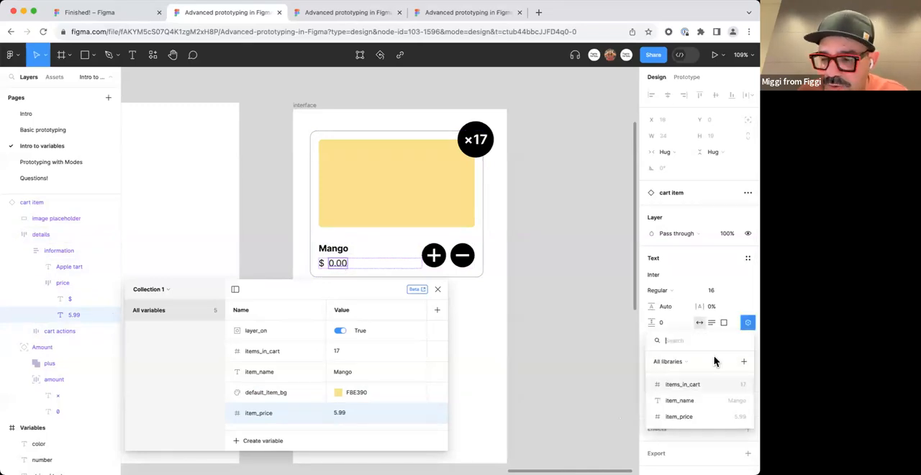
left_click(702, 416)
left_click(525, 302)
Move the local variables window clear of the cart item to review the bound content, and close the window.
left_click_drag(398, 288, 409, 236)
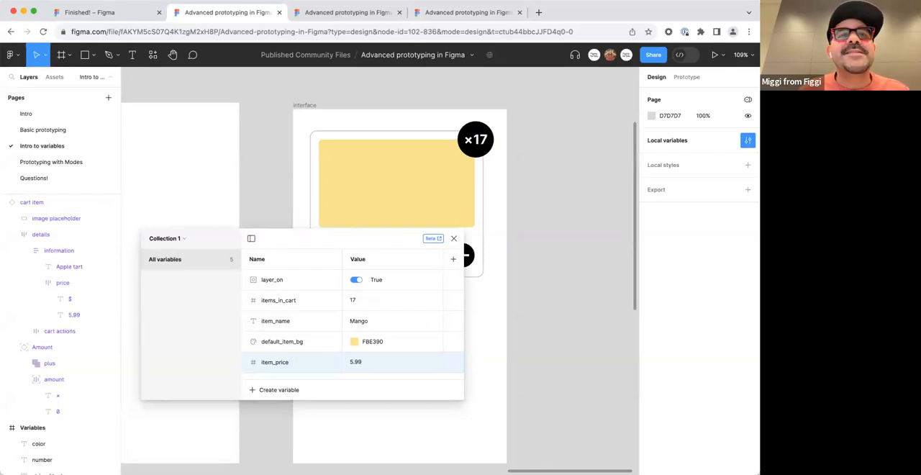
left_click_drag(353, 237, 465, 169)
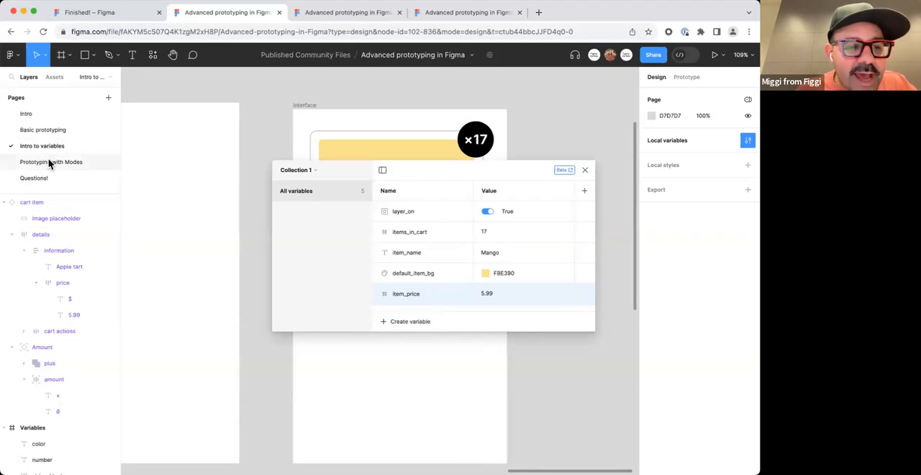
left_click_drag(416, 179, 347, 326)
scroll(396, 215, "down", 5)
mouse_move(395, 300)
left_mouse_down()
mouse_move(404, 217)
mouse_move(430, 259)
mouse_move(388, 289)
left_mouse_up()
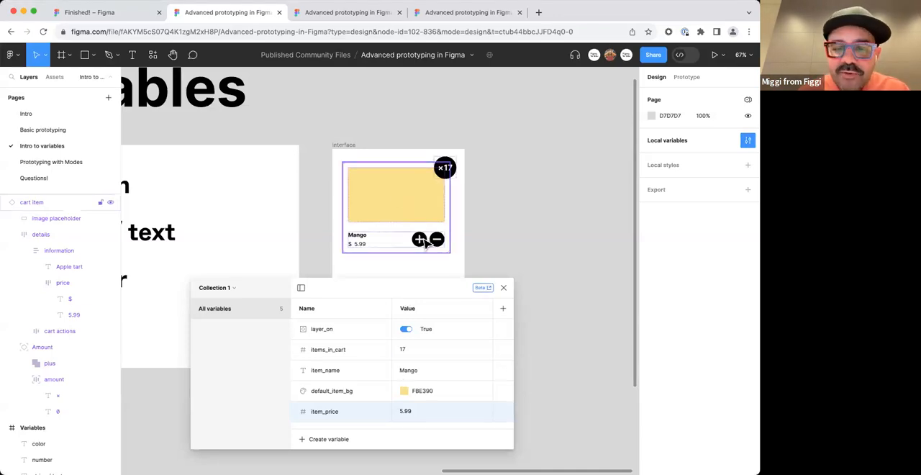
left_click(504, 289)
Switch to the Finished! file and open the Finished Example flow of Putting it all together in the prototype preview.
left_click(121, 15)
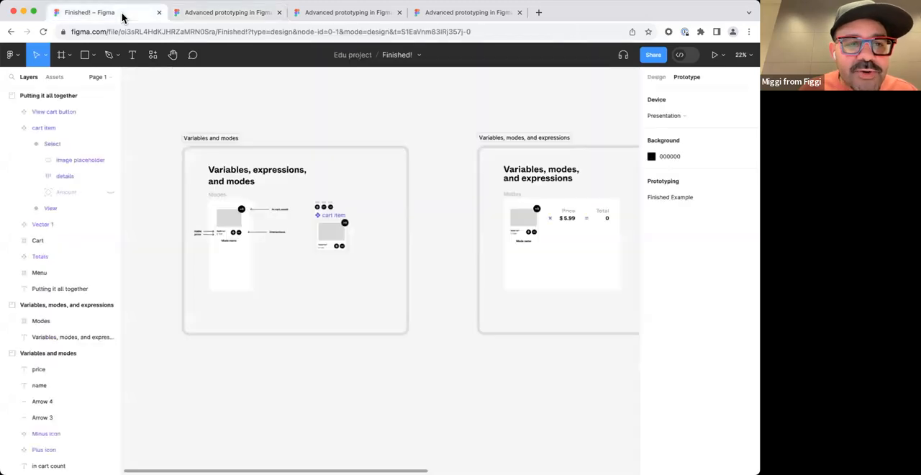
scroll(317, 106, "down", 2)
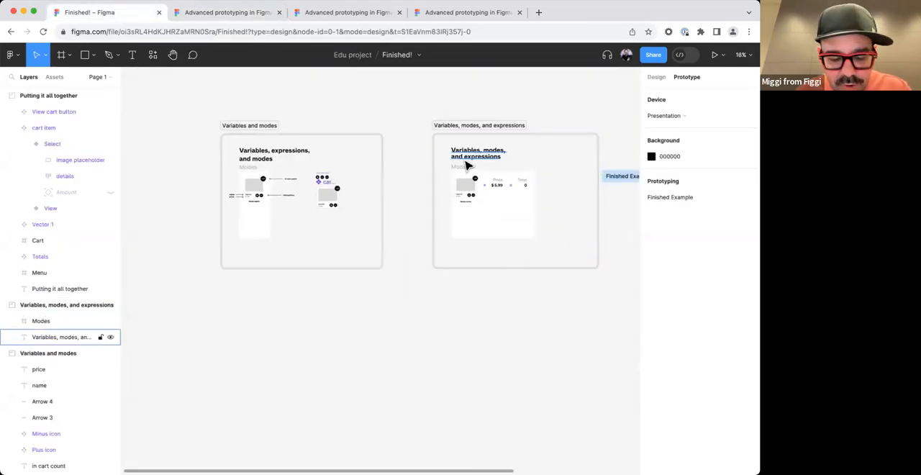
scroll(461, 173, "right", 10)
scroll(348, 208, "up", 3)
scroll(348, 208, "up", 3)
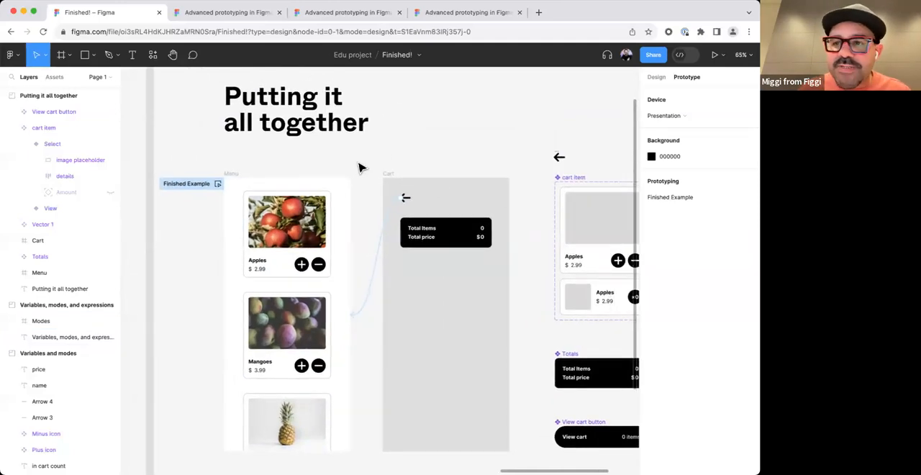
left_click(218, 184)
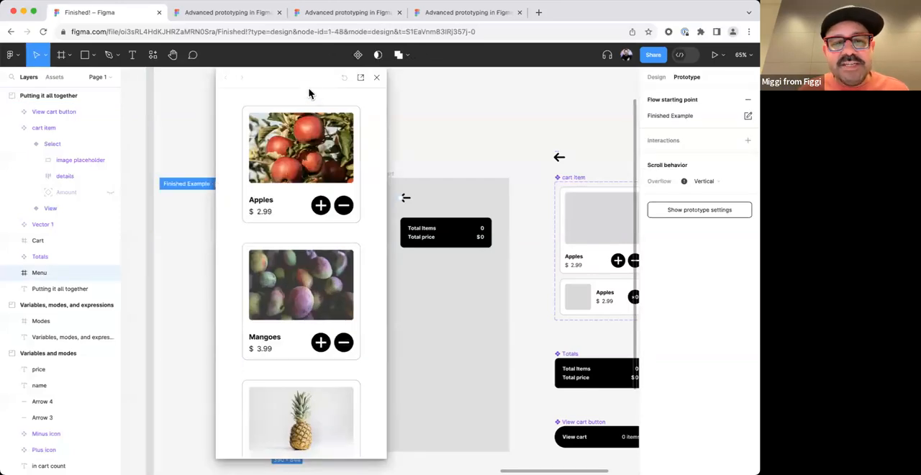
left_click_drag(313, 78, 340, 65)
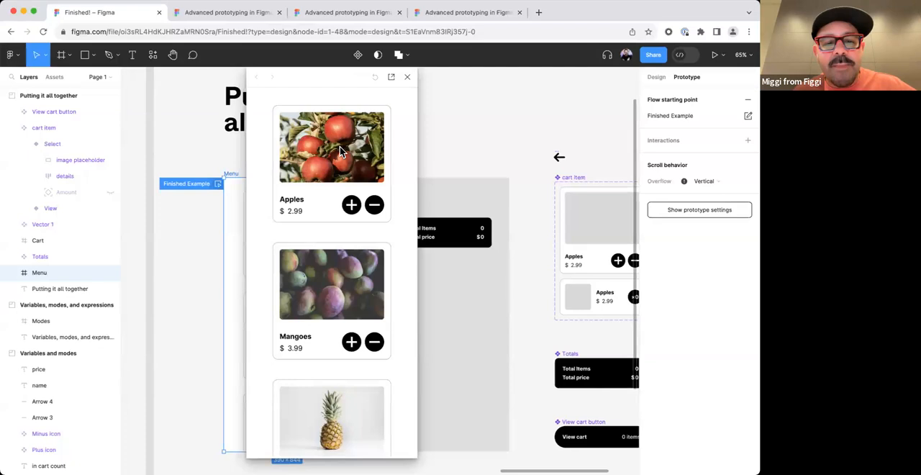
Look through the menu in the preview and test adding and removing one Apples item.
scroll(333, 247, "down", 3)
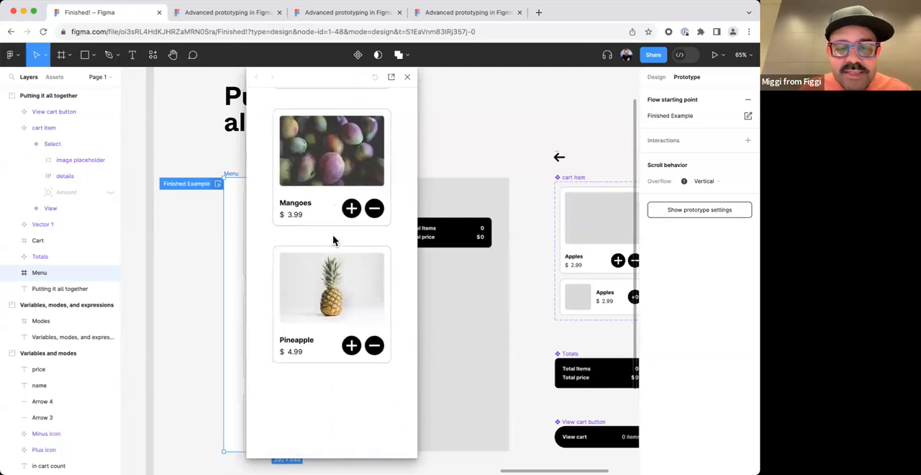
scroll(332, 235, "up", 3)
left_click(351, 208)
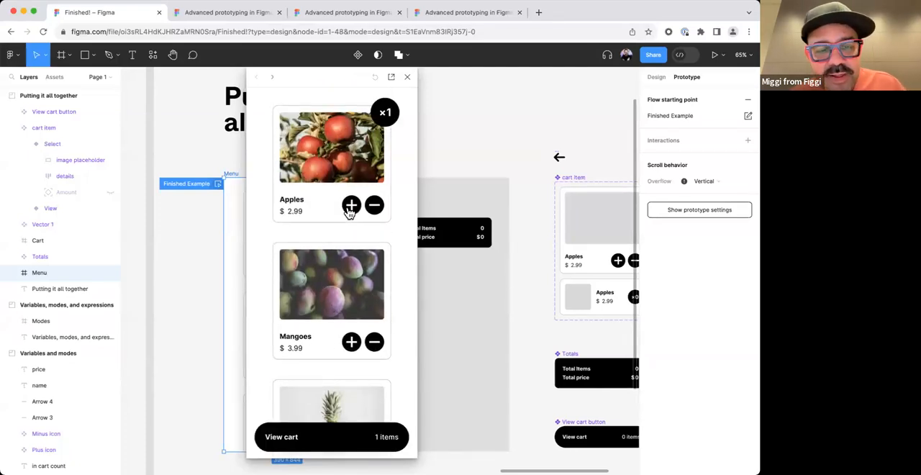
left_click(369, 207)
left_click(351, 206)
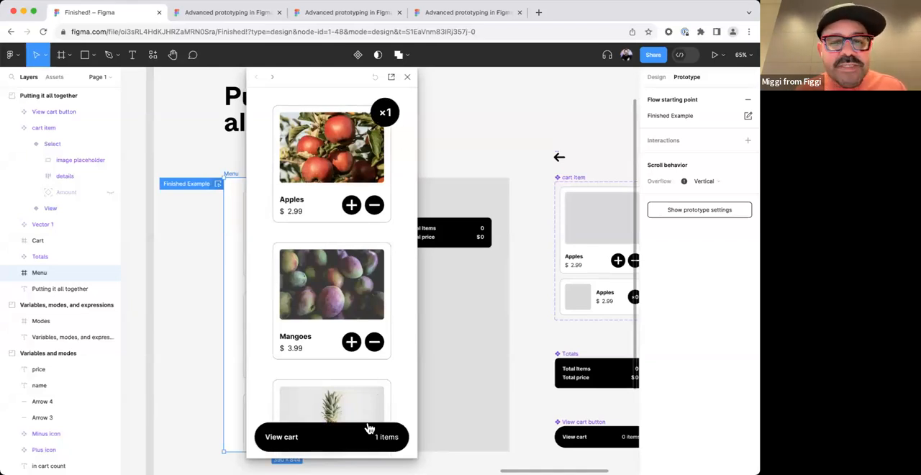
left_click(368, 207)
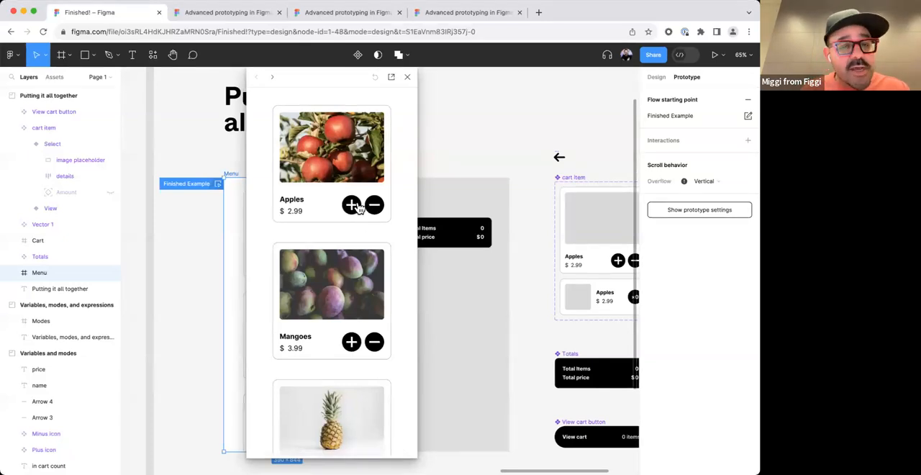
Add one Apples item in the preview, view the cart, and return to the menu.
left_click(352, 207)
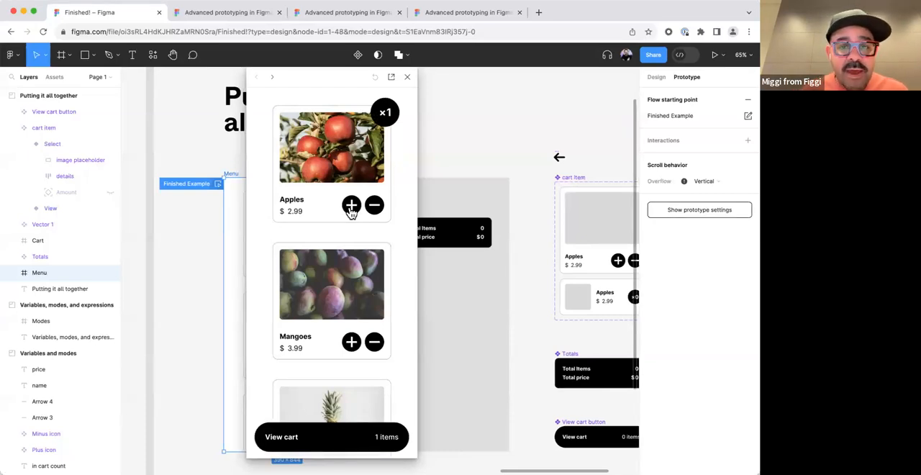
left_click(385, 440)
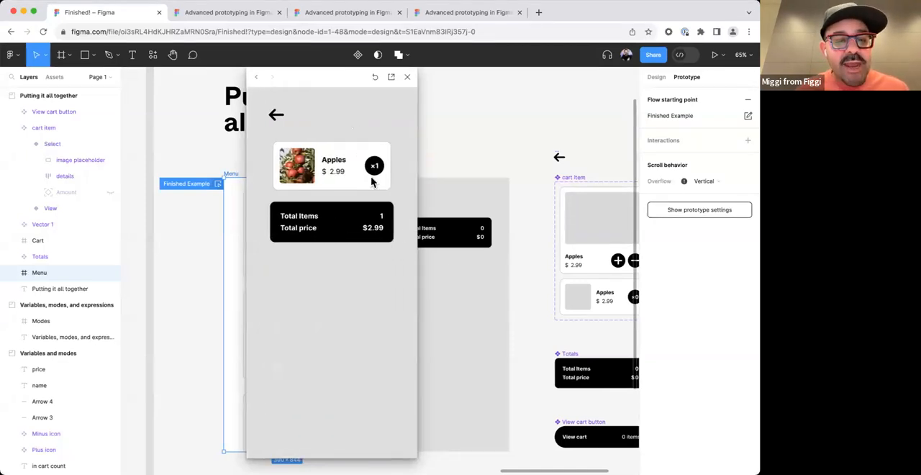
left_click(276, 115)
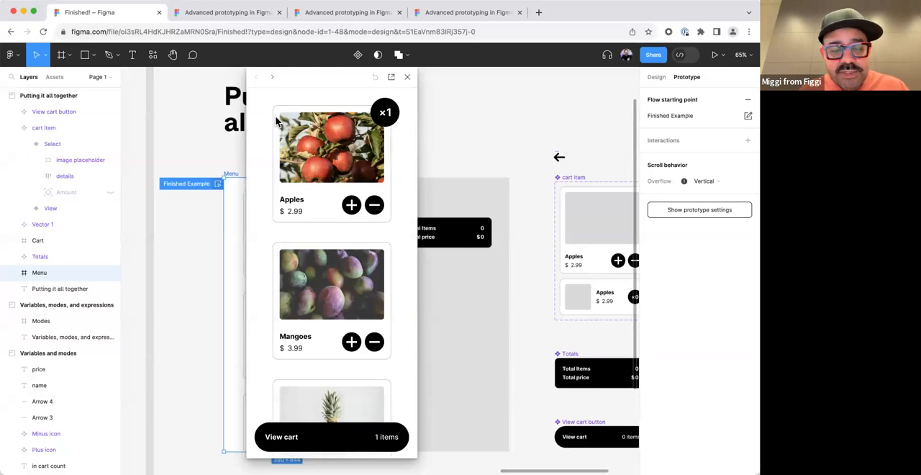
Raise the cart to four Apples and two Mangoes, check the cart's totals, and return to the menu.
left_click(352, 207)
left_click(352, 207)
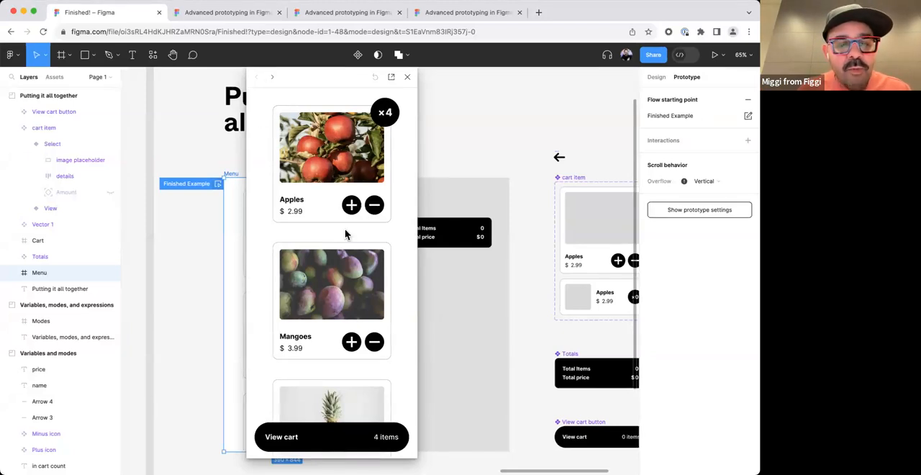
left_click(351, 342)
left_click(351, 342)
left_click(356, 452)
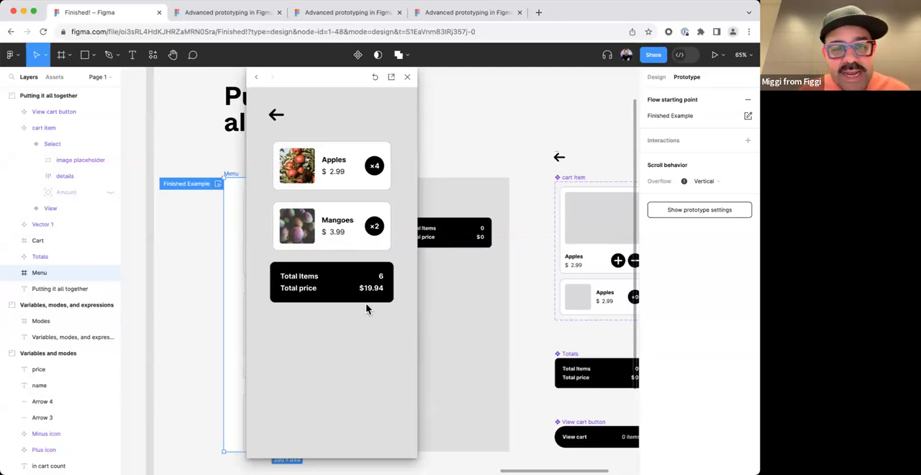
left_click(277, 115)
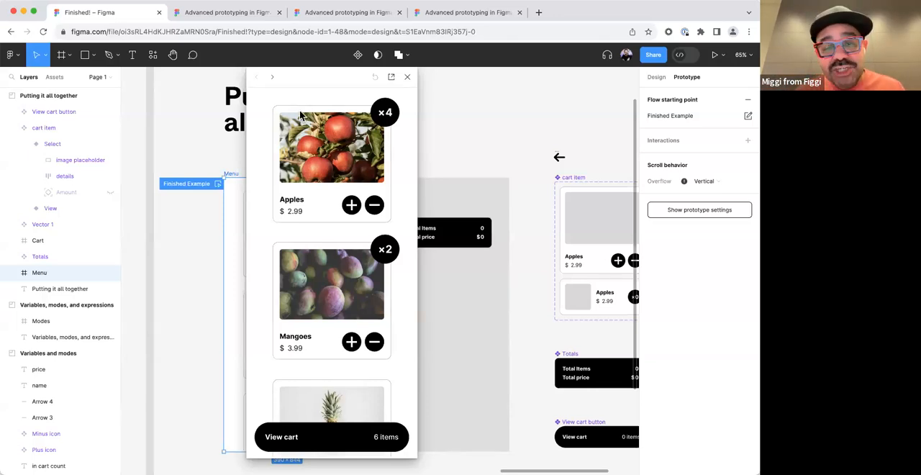
Remove all Apples and Mangoes from the cart in the preview.
left_click(375, 205)
left_click(374, 206)
left_click(375, 205)
left_click(374, 205)
left_click(374, 342)
left_click(375, 343)
Test the cart badge and View cart bar by repeatedly adding Apples and removing them down to zero.
left_click(351, 205)
left_click(351, 205)
left_click(351, 205)
left_click(373, 210)
left_click(373, 210)
left_click(372, 210)
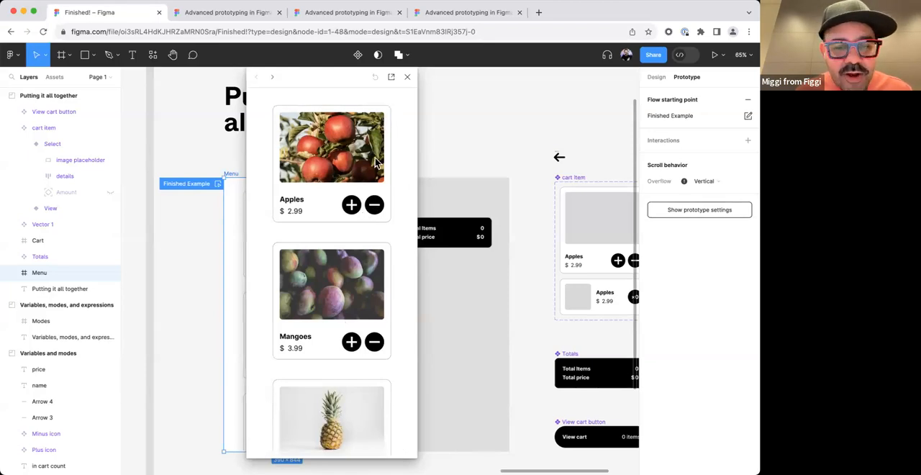
left_click(352, 205)
left_click(351, 205)
left_click(373, 207)
left_click(373, 207)
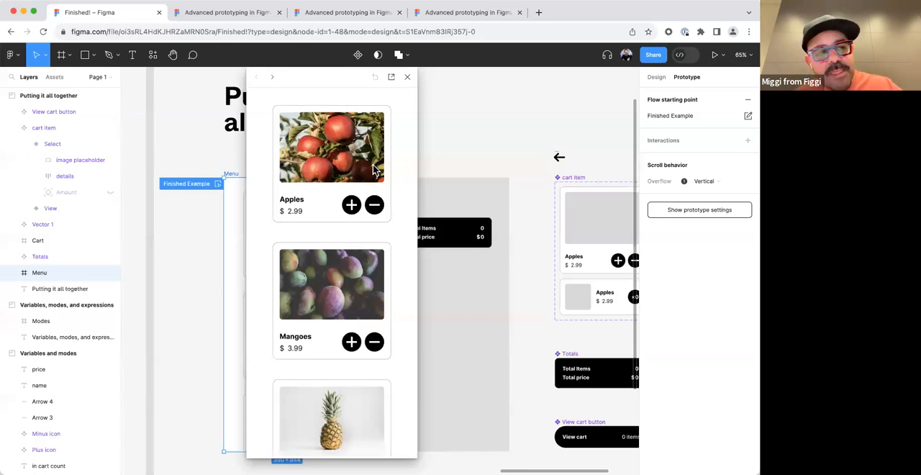
left_click(351, 205)
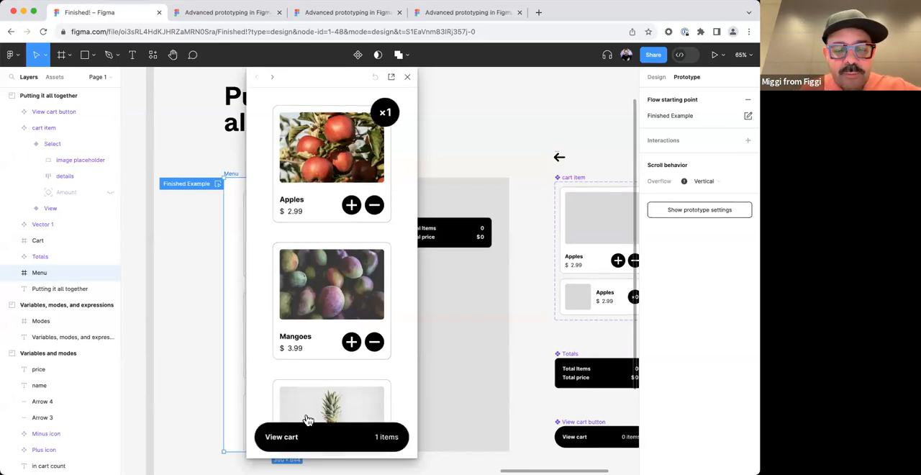
left_click(373, 207)
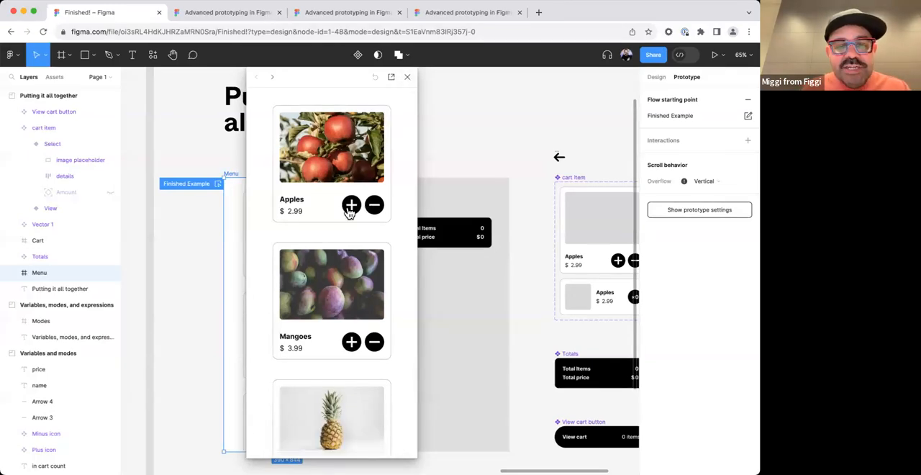
Add two Apples in the preview and view the cart with its totals.
left_click(352, 206)
left_click(351, 207)
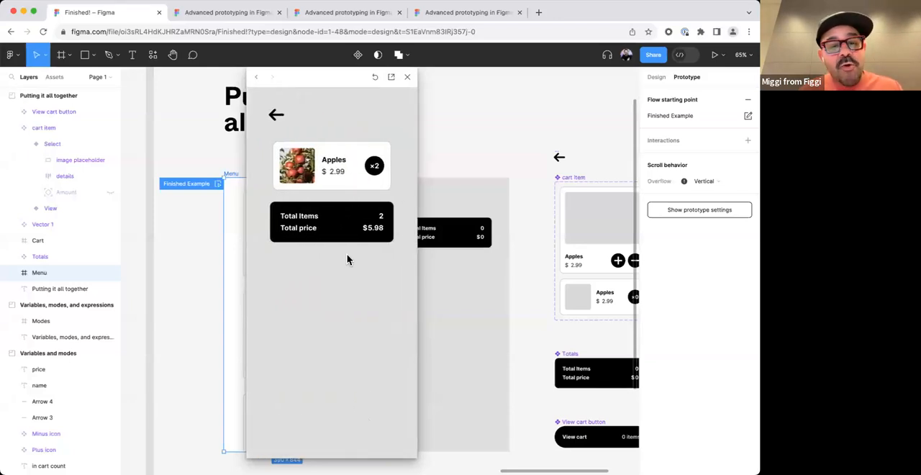
Close the prototype preview and bring the Variables, modes, and expressions section into view.
left_click(408, 77)
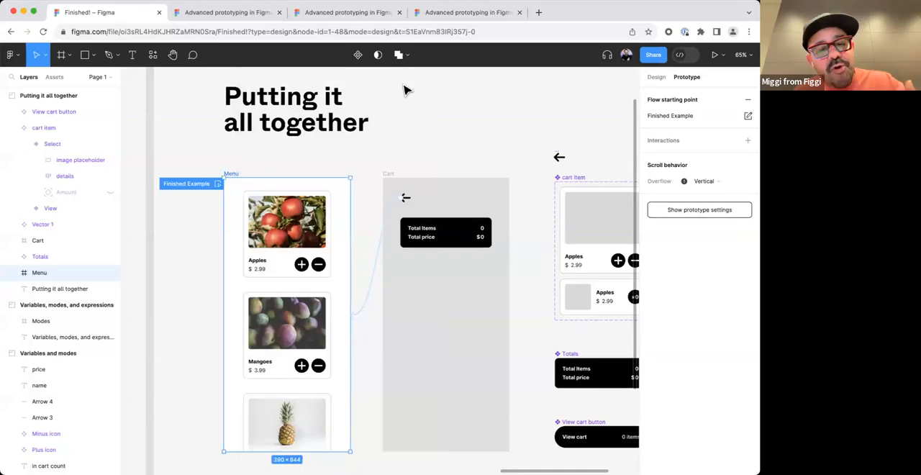
scroll(437, 136, "down", 5)
left_click_drag(541, 139, 506, 173)
left_click_drag(216, 180, 404, 181)
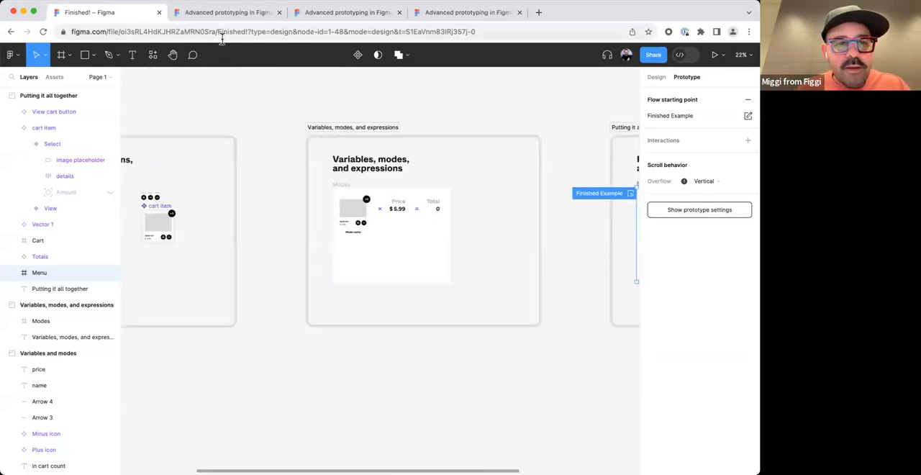
Switch to the Advanced prototyping in Figma file and open its Prototyping with Modes page.
left_click(226, 13)
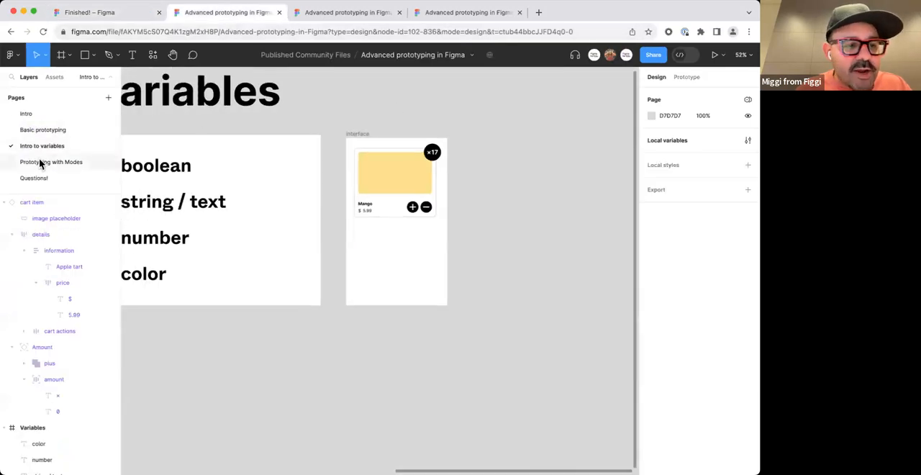
left_click(40, 163)
scroll(280, 173, "up", 2)
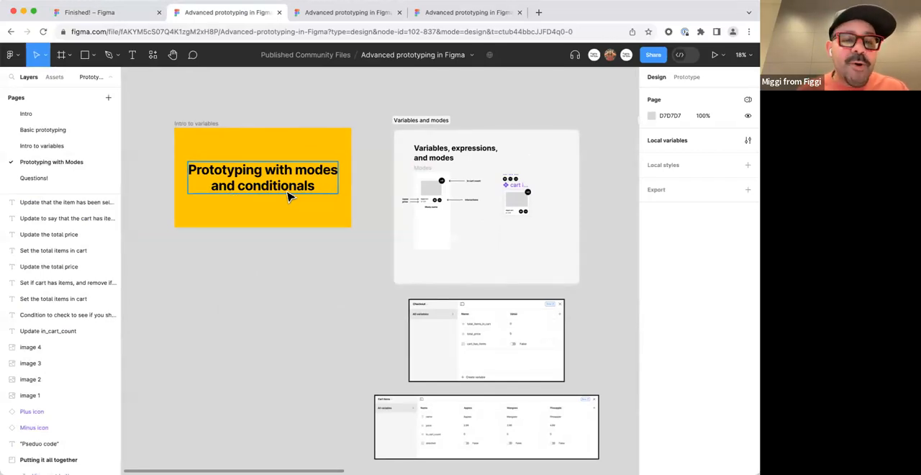
Examine the pictured Cart items variables across the Apples, Mangoes and Pineapple modes, along with the Checkout collection above them.
scroll(374, 374, "down", 5)
left_click(333, 231)
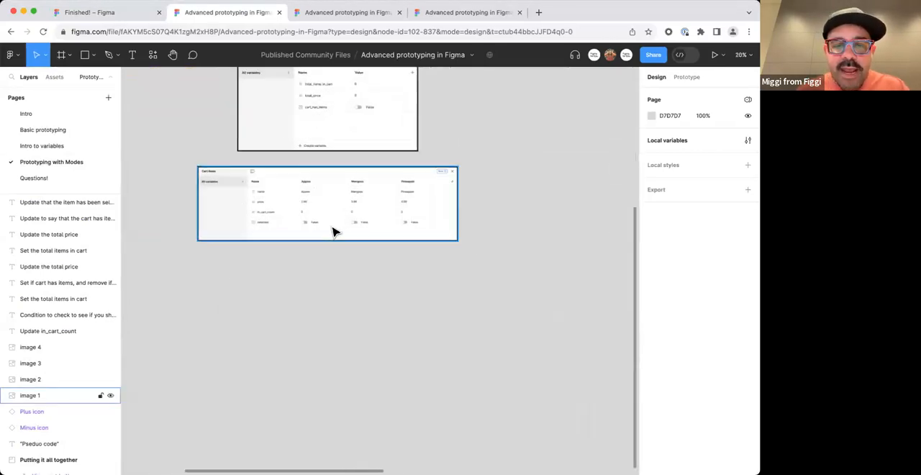
scroll(333, 231, "up", 5)
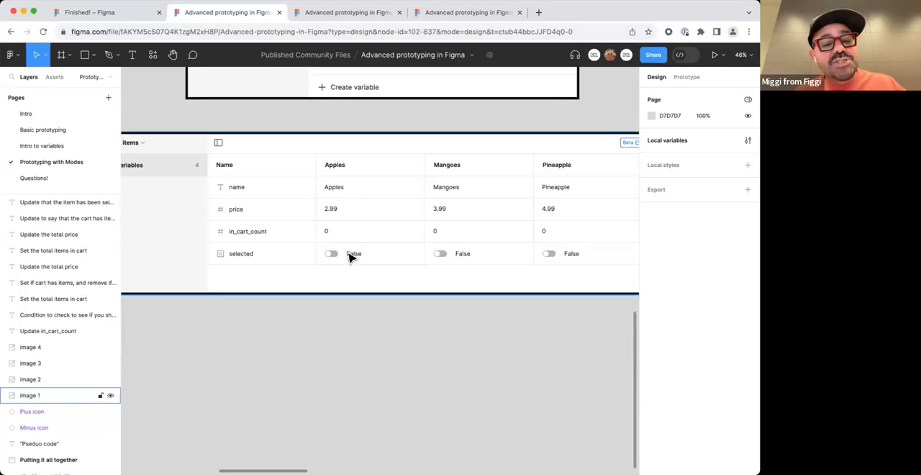
scroll(351, 257, "up", 1)
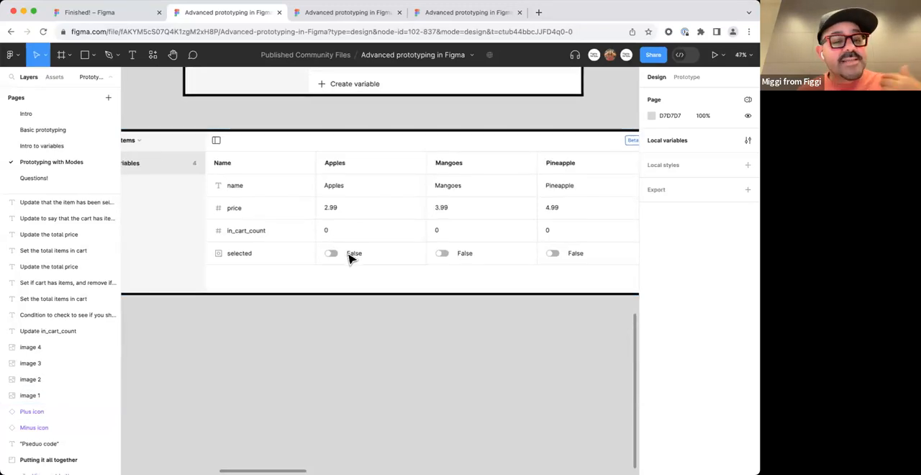
scroll(350, 258, "down", 3)
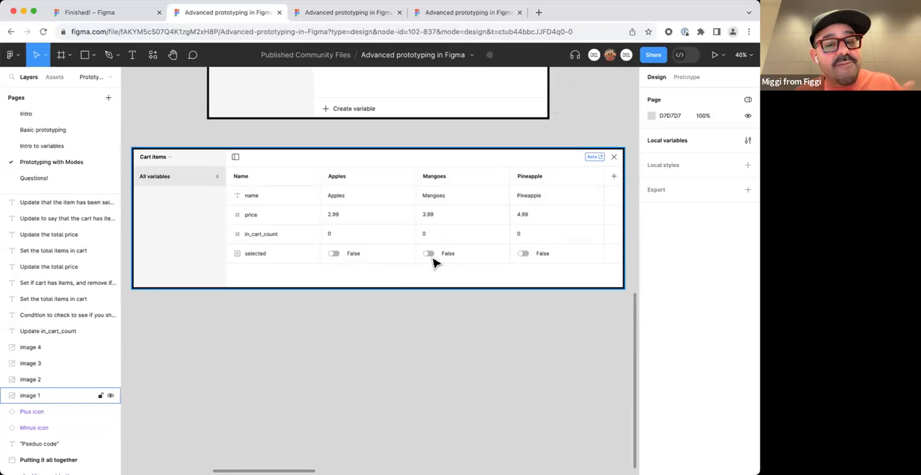
scroll(512, 245, "up", 4)
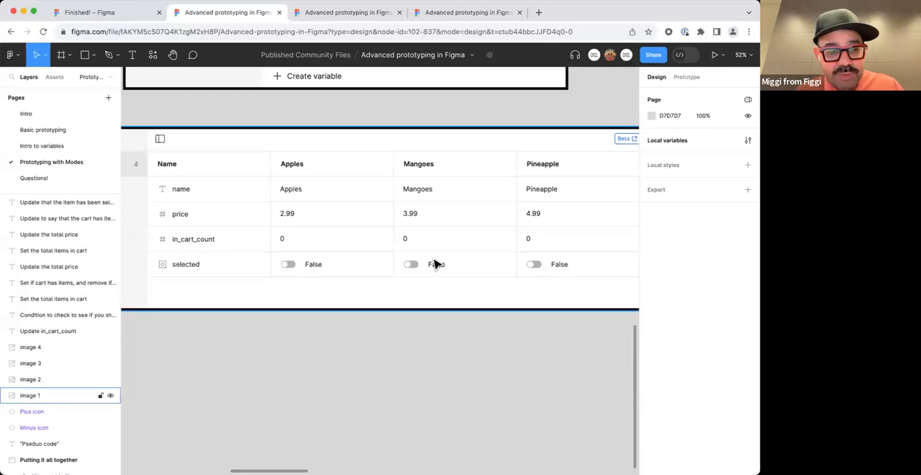
scroll(436, 264, "down", 5)
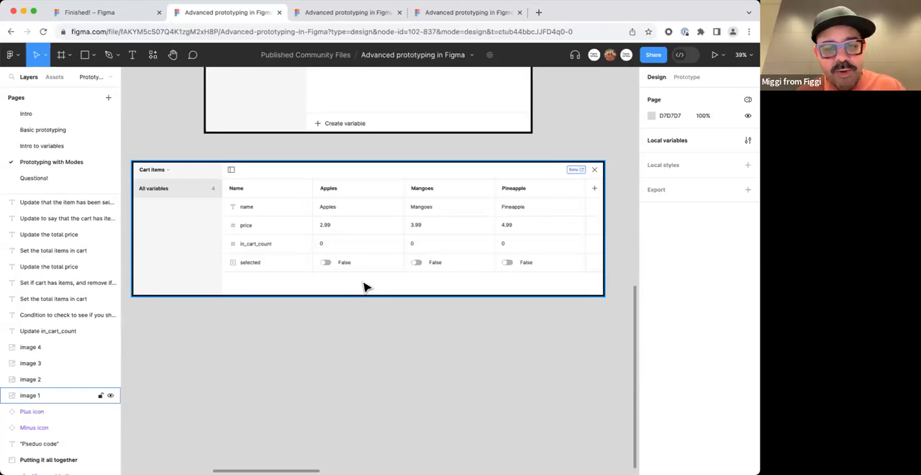
scroll(368, 281, "down", 3)
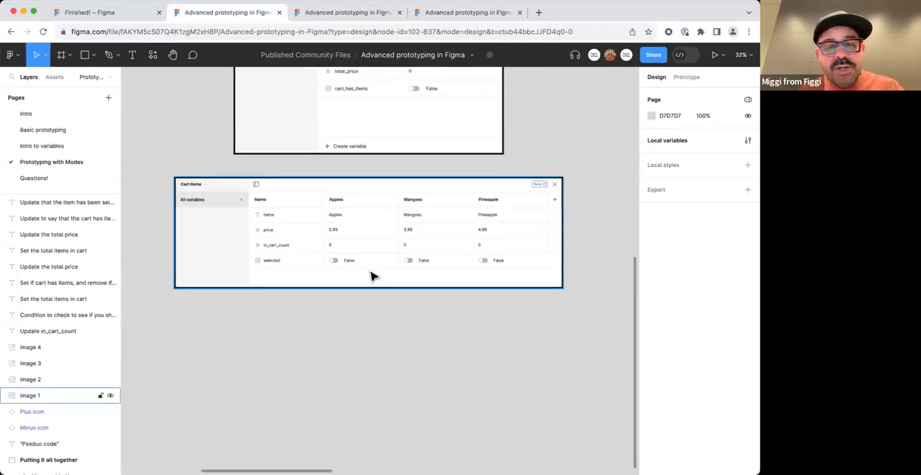
scroll(372, 276, "up", 3)
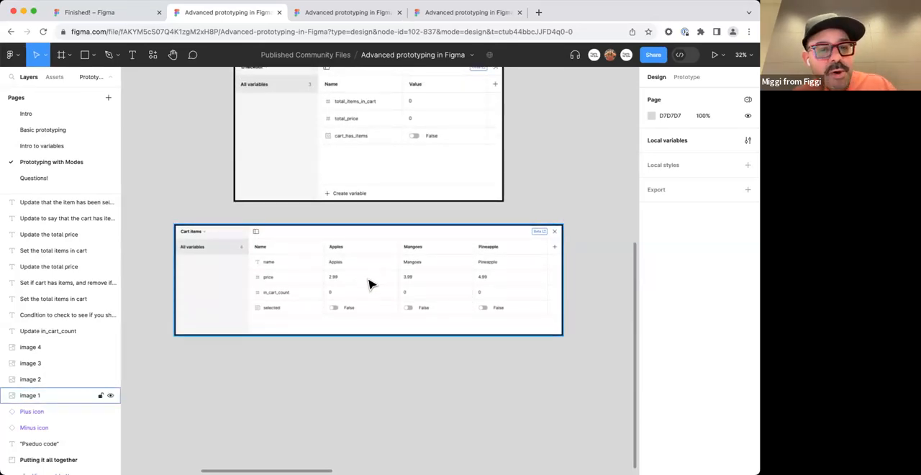
scroll(383, 301, "up", 3)
scroll(383, 301, "up", 1)
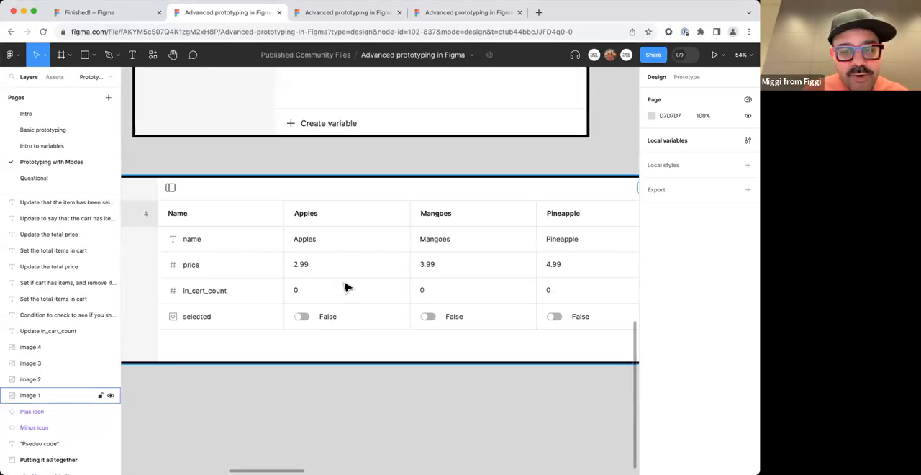
scroll(443, 292, "down", 2)
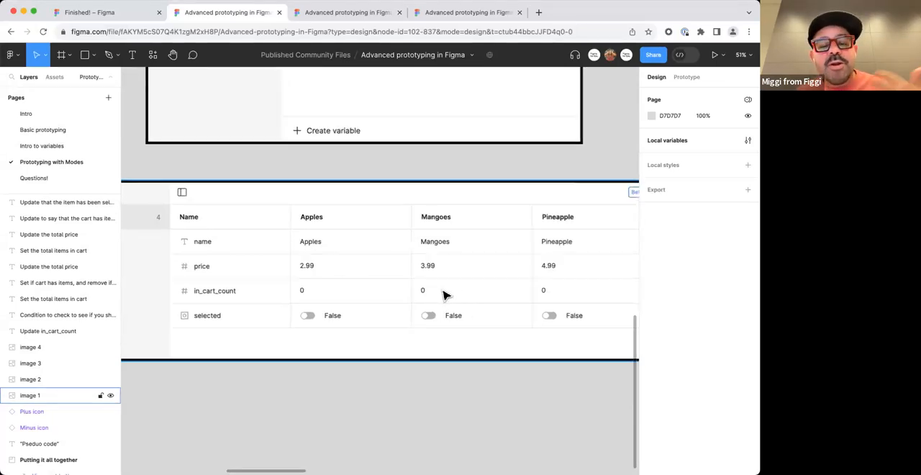
scroll(444, 292, "down", 2)
scroll(441, 302, "up", 5)
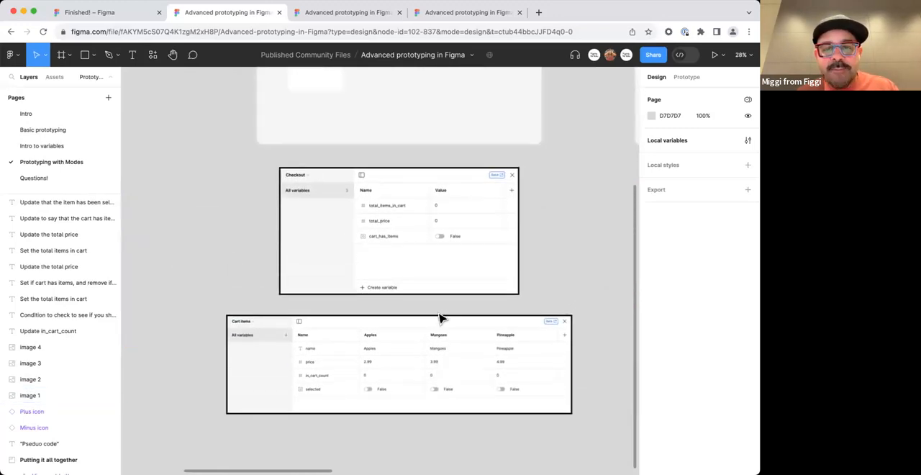
scroll(441, 318, "up", 3)
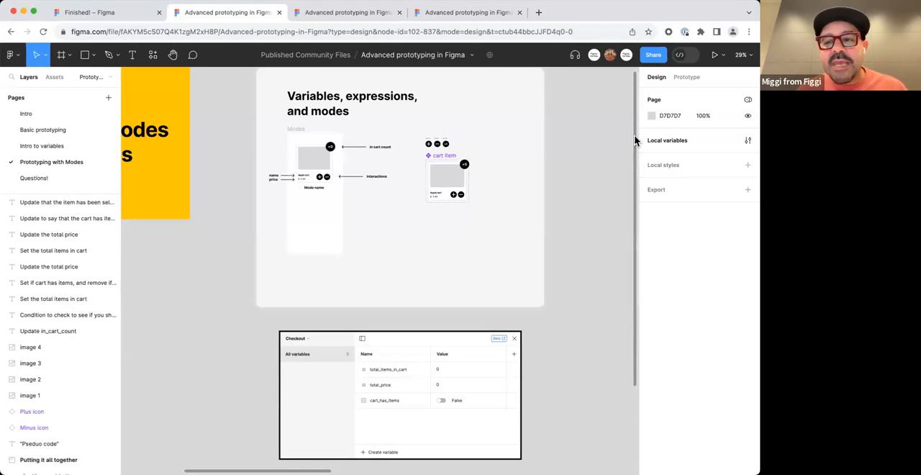
View the local variables in Collection 1 and the Publish library options, closing both without publishing.
left_click(748, 141)
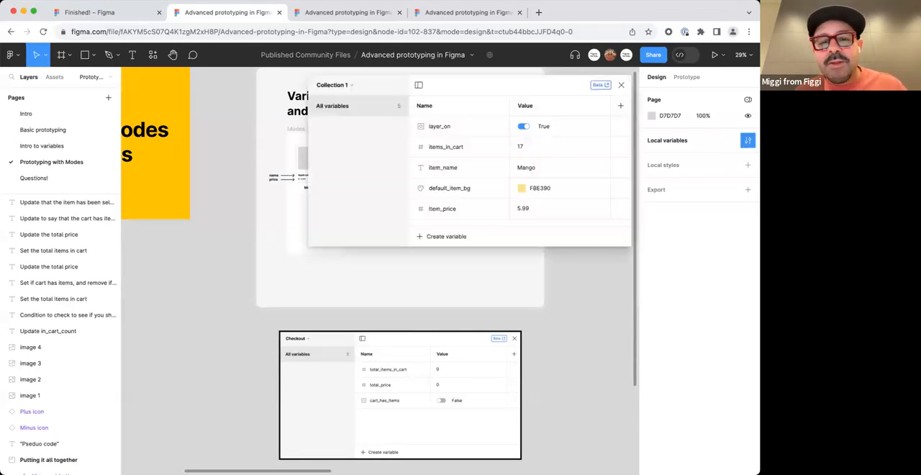
left_click(621, 85)
left_click(472, 55)
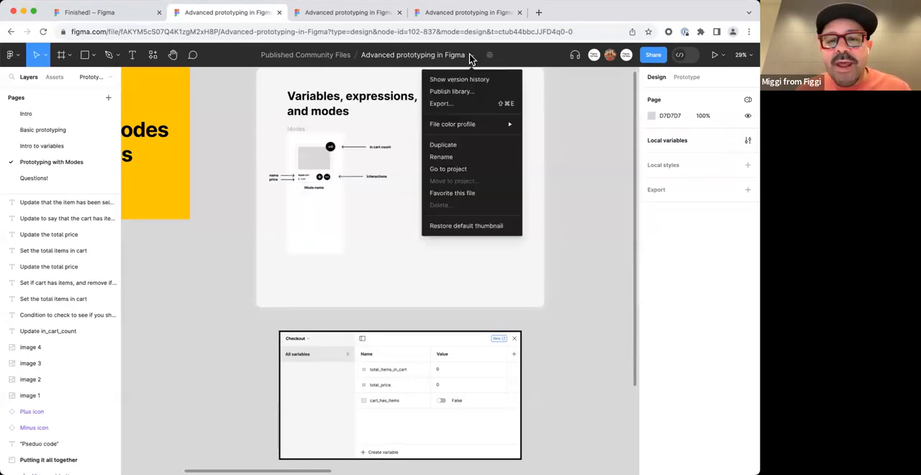
left_click(468, 92)
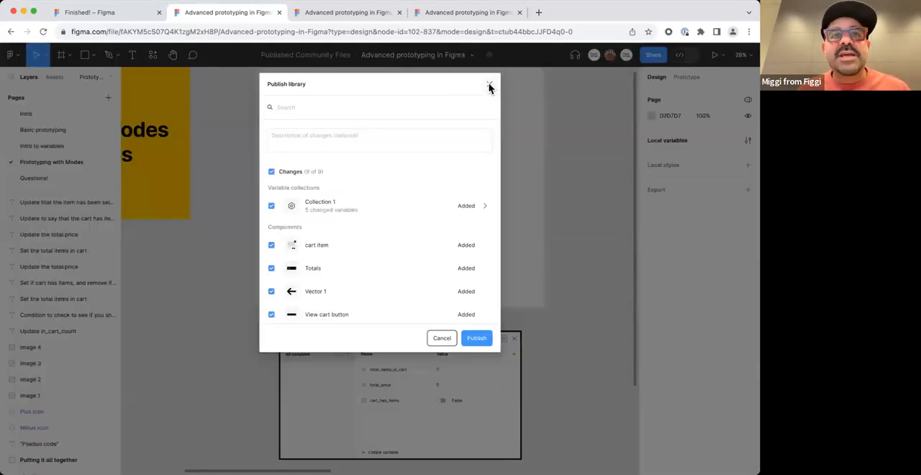
left_click(489, 87)
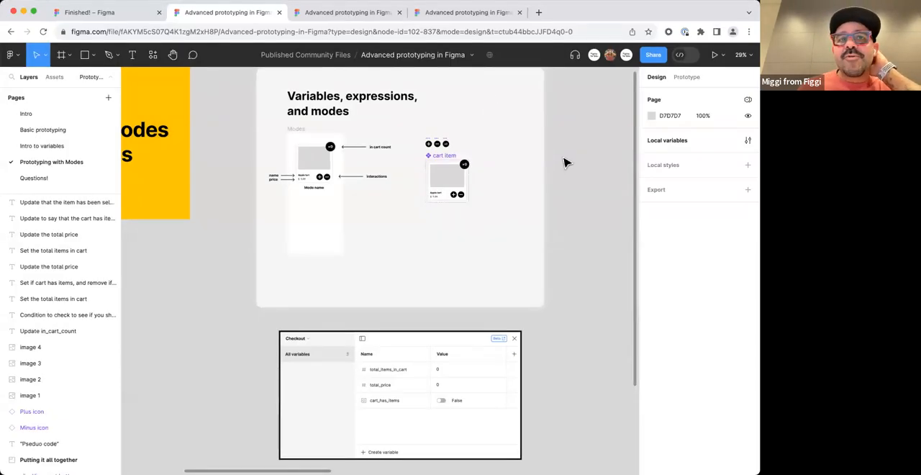
Look over the pictured Checkout variables and inspect the cart item component's two variants up close.
scroll(565, 163, "down", 5)
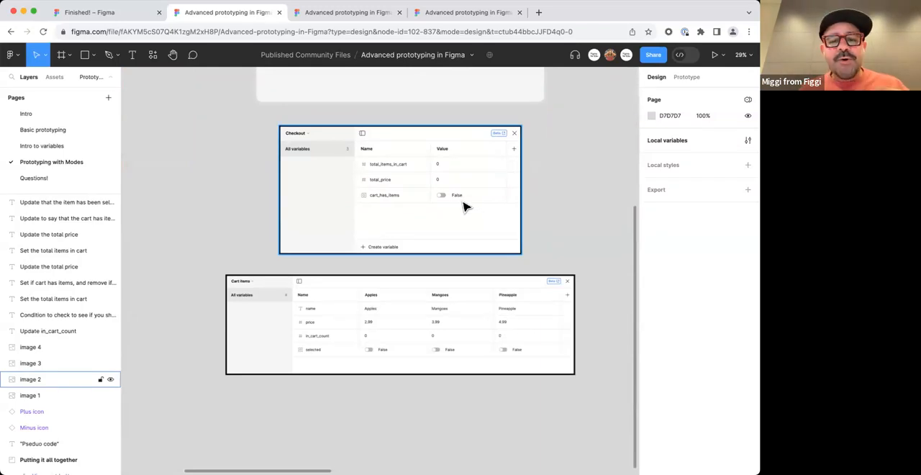
scroll(463, 207, "up", 6)
left_click_drag(453, 201, 106, 159)
left_click_drag(633, 182, 173, 197)
scroll(340, 187, "up", 5)
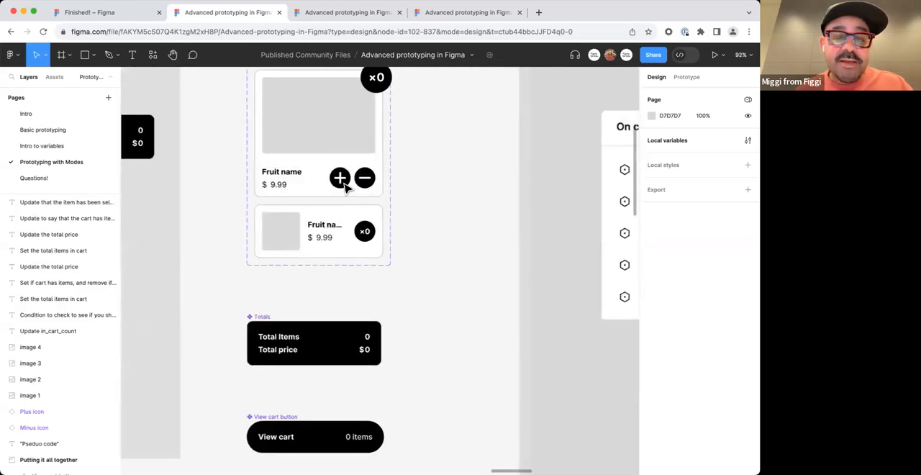
scroll(452, 210, "up", 2)
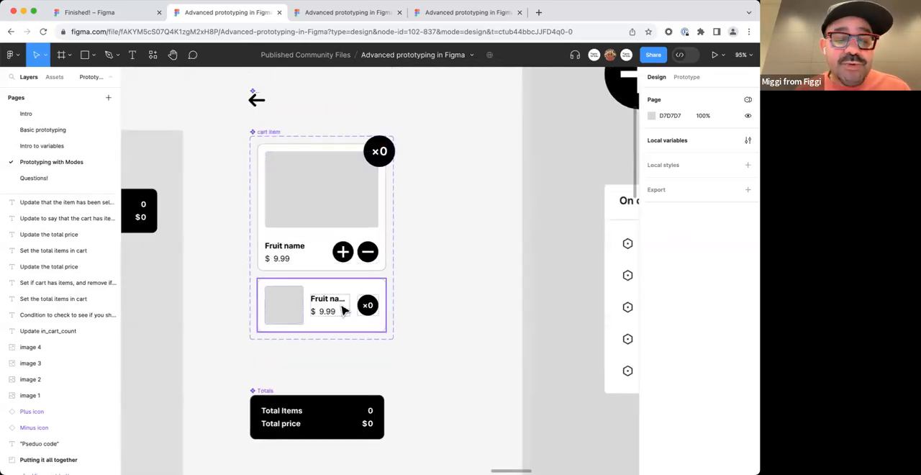
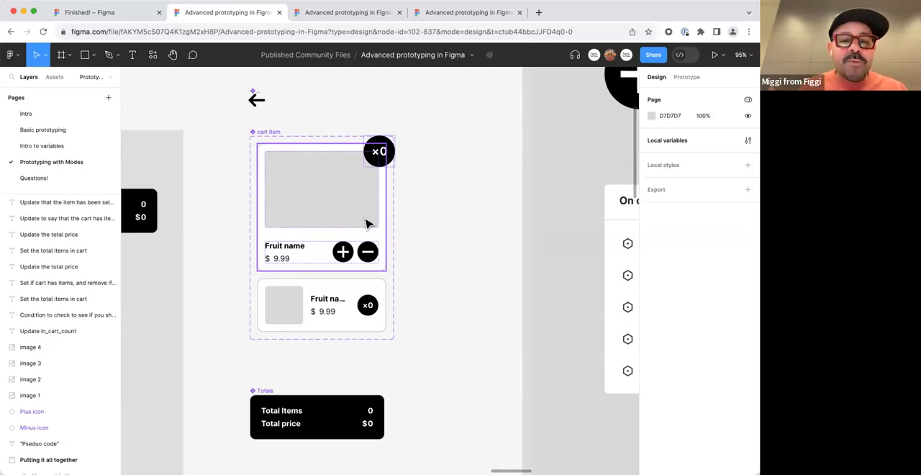
Examine the annotated card in the Variables and modes section, including its name, price, in cart count and interactions labels.
scroll(396, 217, "down", 5)
left_click(399, 219)
left_click_drag(212, 255, 575, 267)
left_click_drag(146, 261, 562, 266)
left_click_drag(137, 273, 537, 254)
left_click_drag(288, 255, 488, 247)
scroll(338, 216, "up", 2)
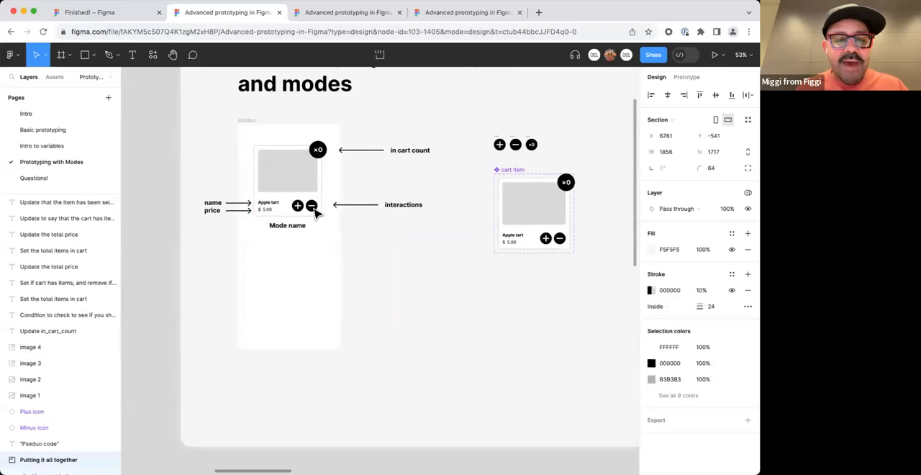
scroll(360, 185, "up", 3)
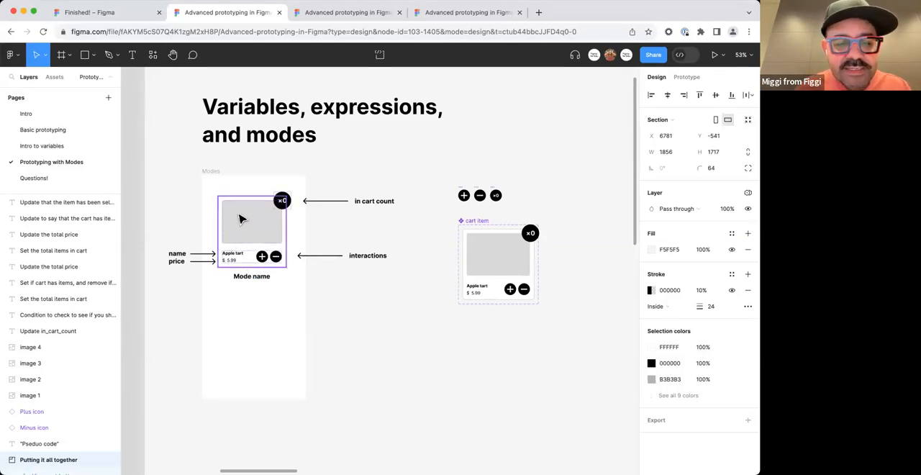
scroll(252, 230, "up", 3)
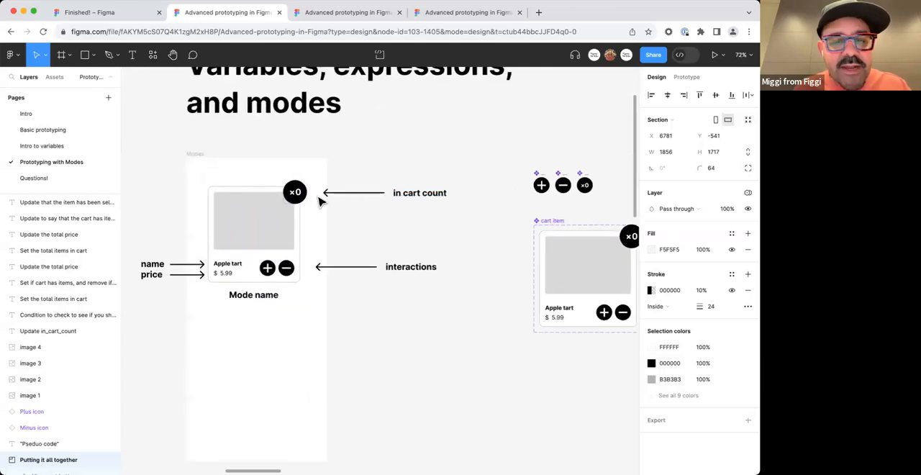
scroll(288, 269, "up", 3)
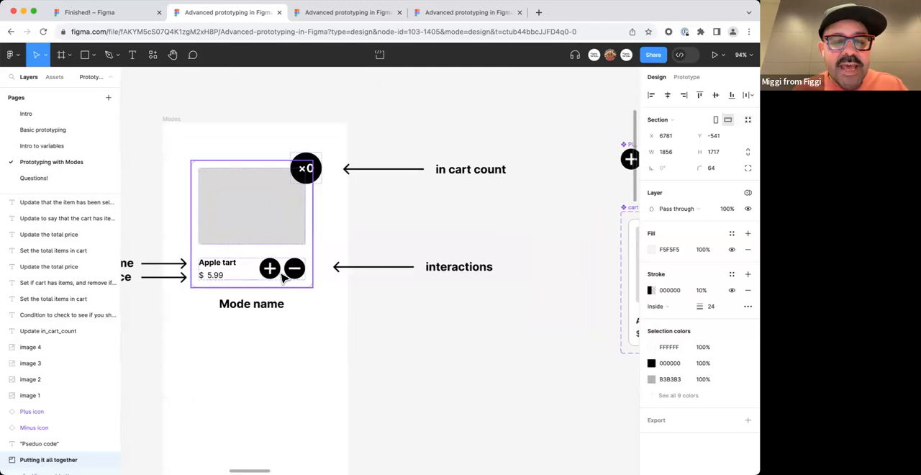
left_click_drag(269, 254, 326, 261)
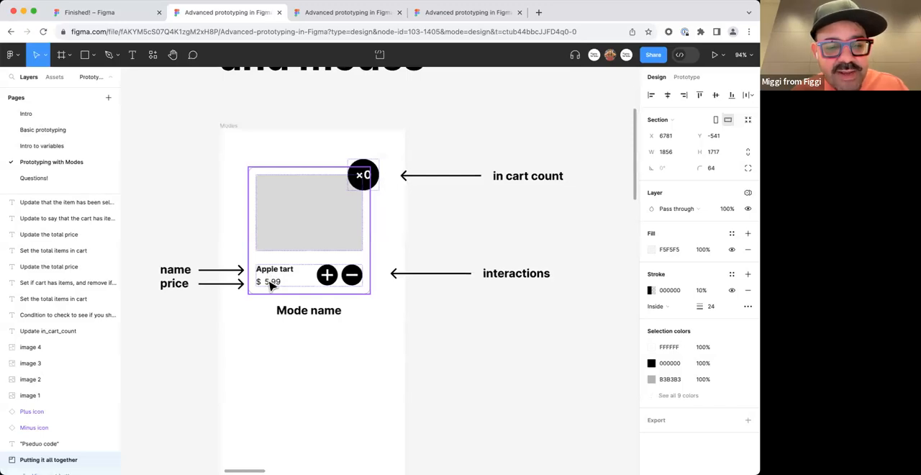
Look over the page's sections from Variables and modes to Putting it all together, returning to the annotated card.
scroll(272, 285, "down", 10)
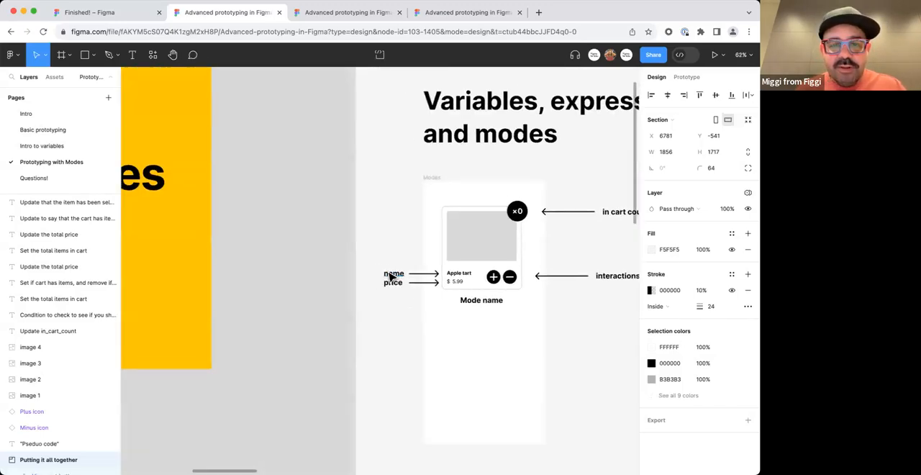
scroll(455, 298, "up", 5)
left_click_drag(455, 297, 220, 266)
scroll(347, 298, "down", 8)
left_click_drag(403, 298, 329, 278)
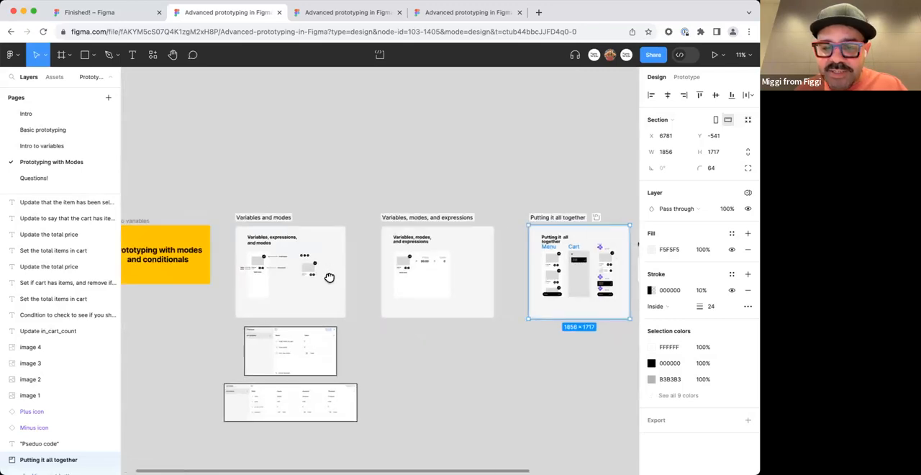
scroll(385, 249, "up", 10)
left_click_drag(404, 263, 337, 197)
scroll(338, 199, "down", 1)
scroll(337, 202, "down", 3)
left_click(169, 222)
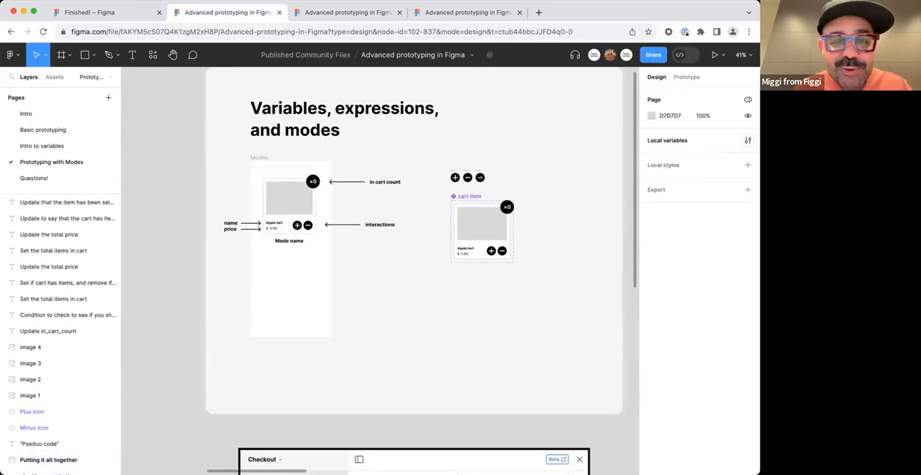
Open the local variables of Collection 1 and place their window beside the annotated card.
left_click(748, 141)
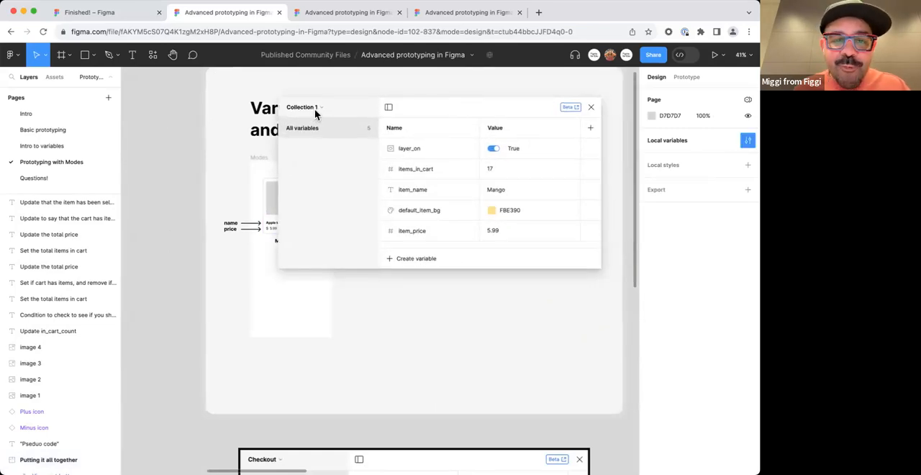
left_click(316, 110)
left_click(352, 108)
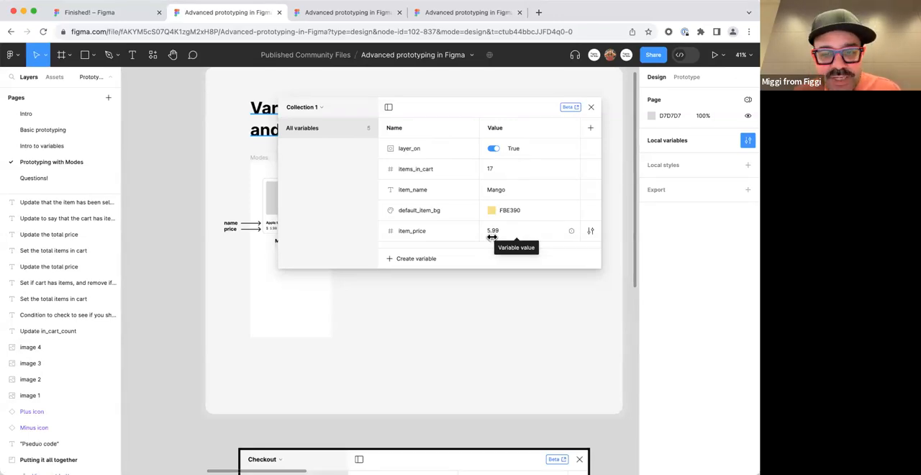
left_click_drag(450, 112, 522, 151)
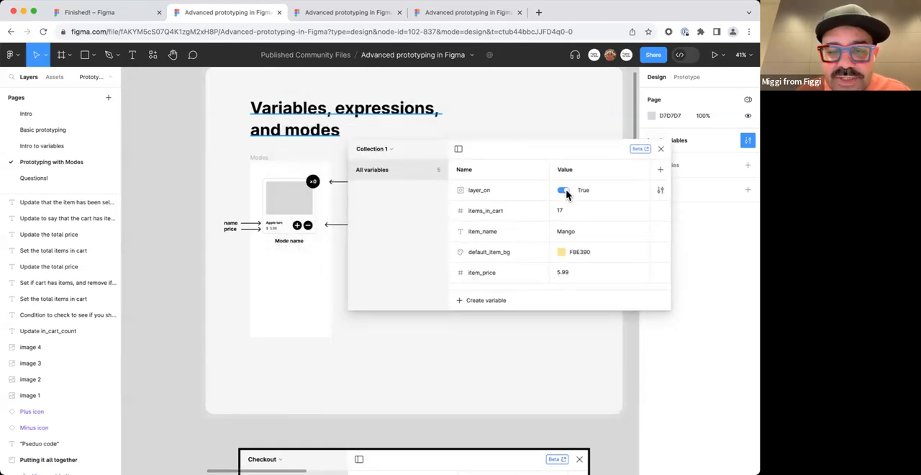
Bind the card's Apple tart text to the item_name variable.
scroll(310, 207, "up", 5)
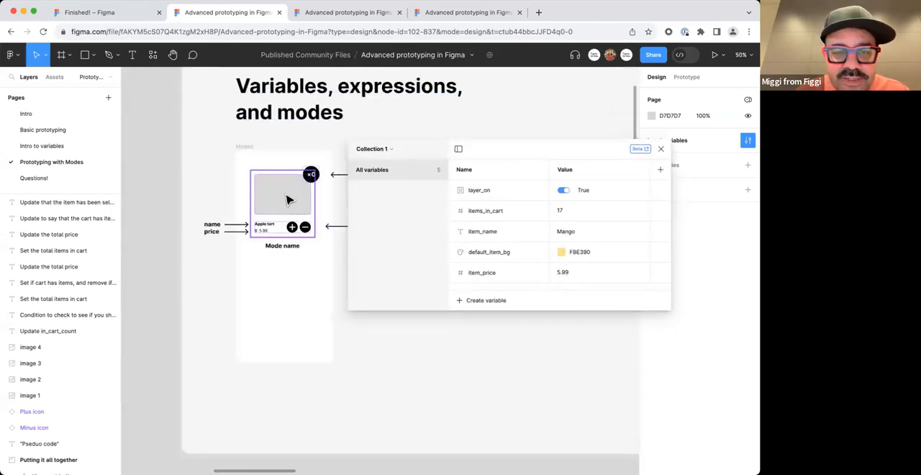
left_click(288, 200)
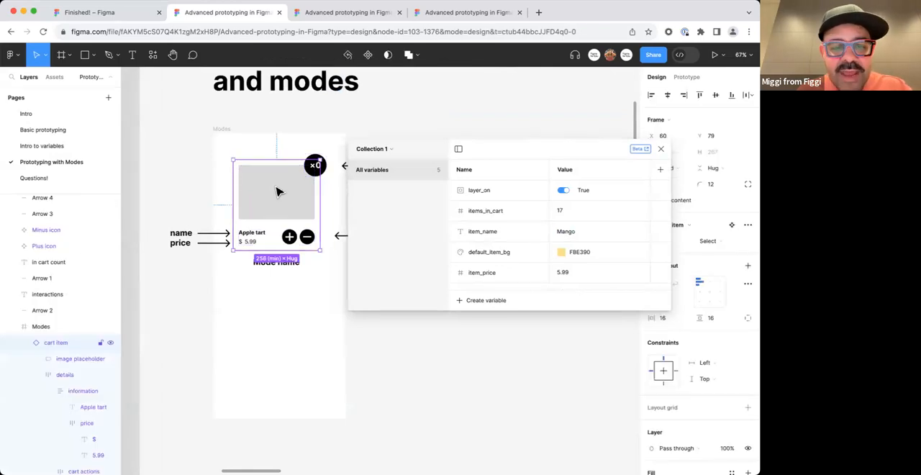
scroll(280, 189, "right", 2)
left_click(222, 235, "super")
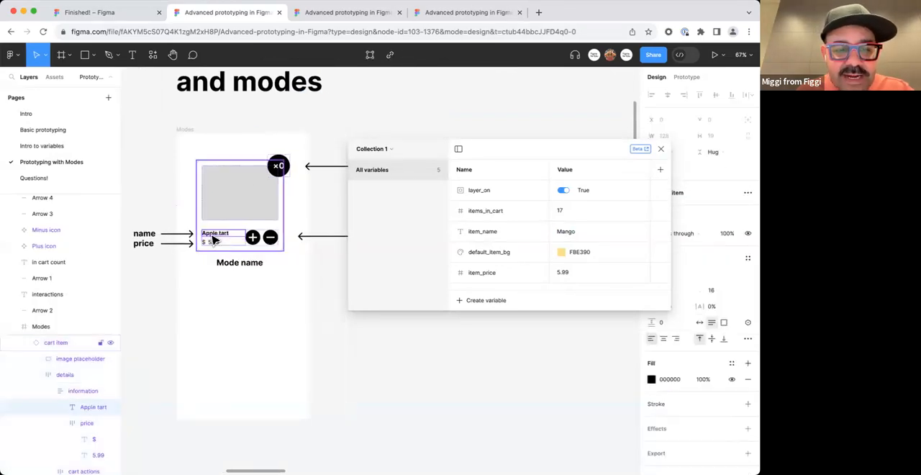
left_click(747, 323)
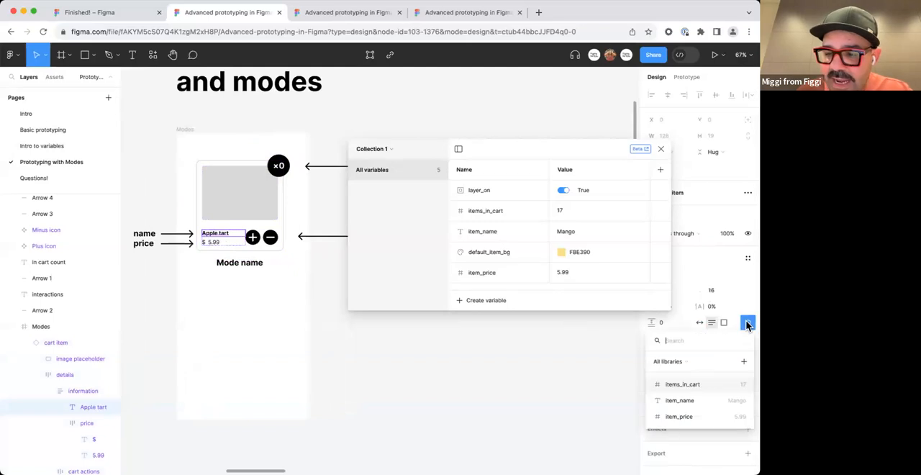
left_click(718, 404)
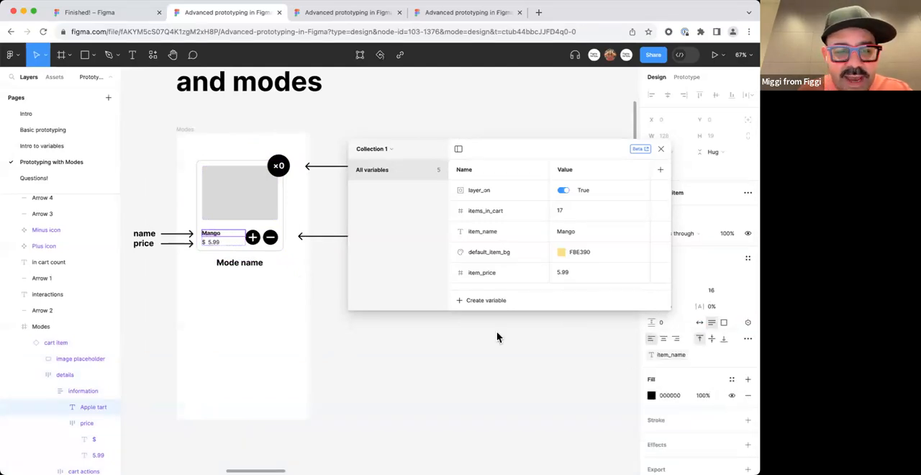
Bind the price number on the card to the item_price variable.
left_click(213, 241, "super")
left_click(747, 324)
left_click(711, 417)
Bind the number in the card's round count badge to the items_in_cart variable.
scroll(281, 273, "up", 3)
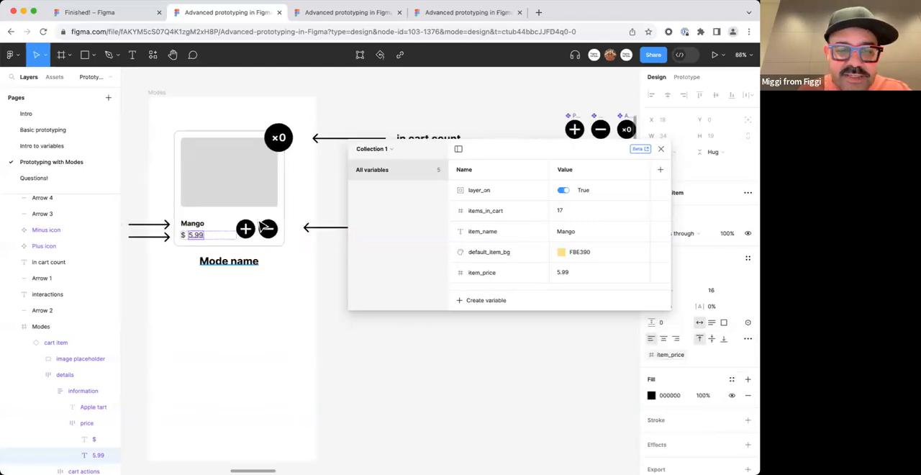
left_click(281, 140, "super")
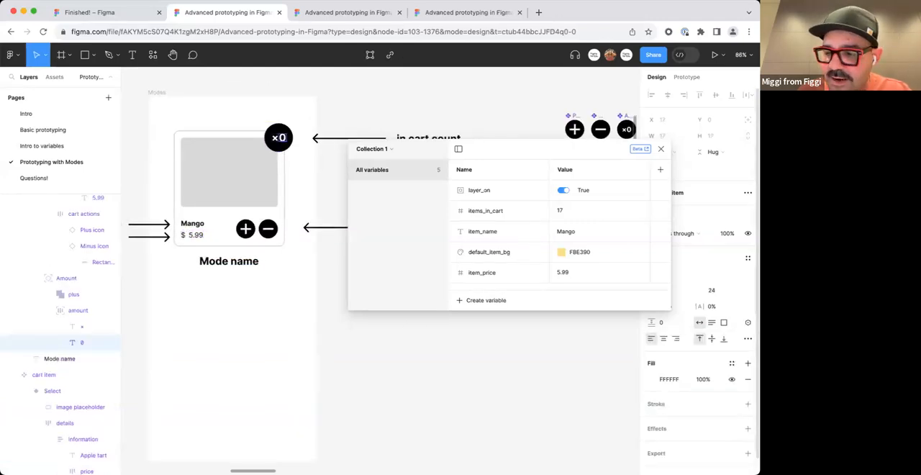
left_click(748, 322)
left_click(717, 387)
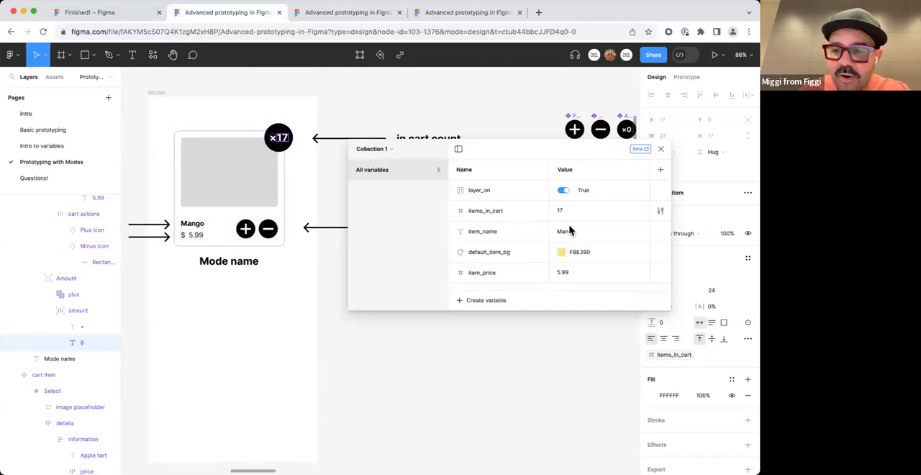
Apply the default_item_bg color variable to the fill of the card's image placeholder.
left_click(254, 196)
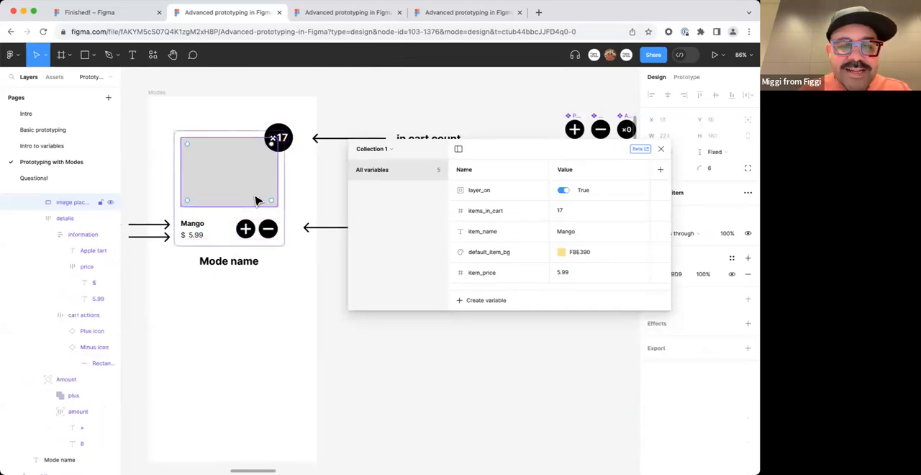
left_click_drag(590, 150, 547, 153)
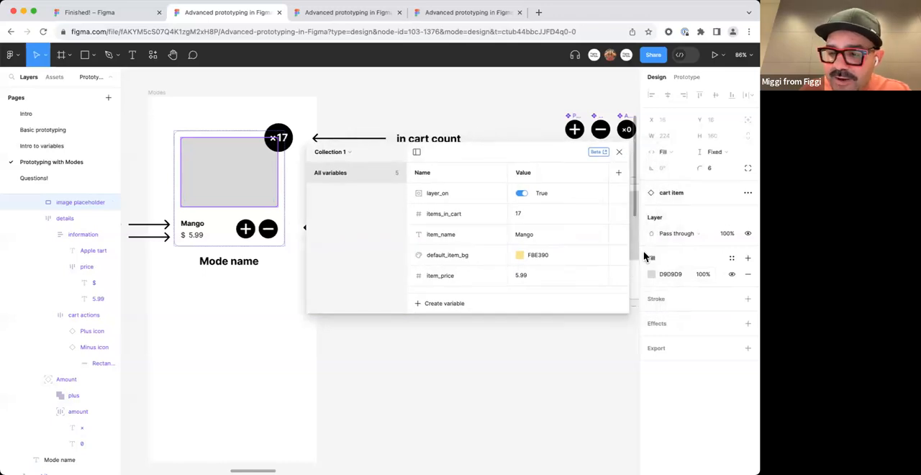
left_click(651, 274)
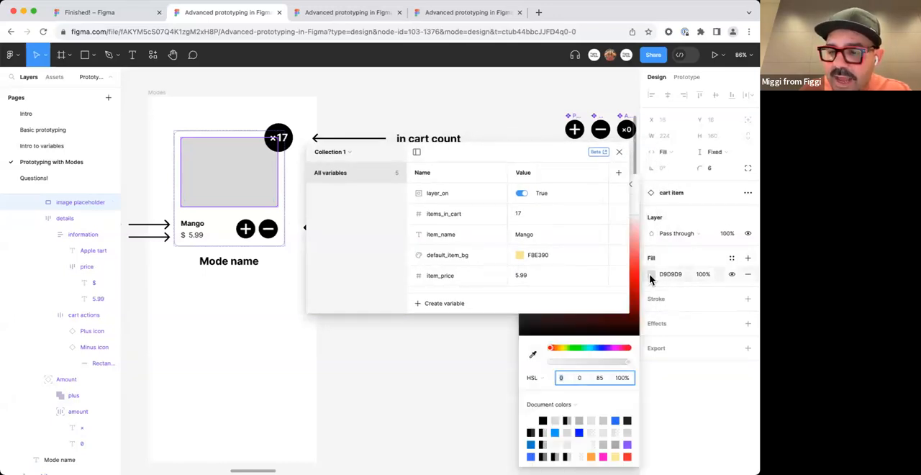
left_click_drag(551, 146, 418, 253)
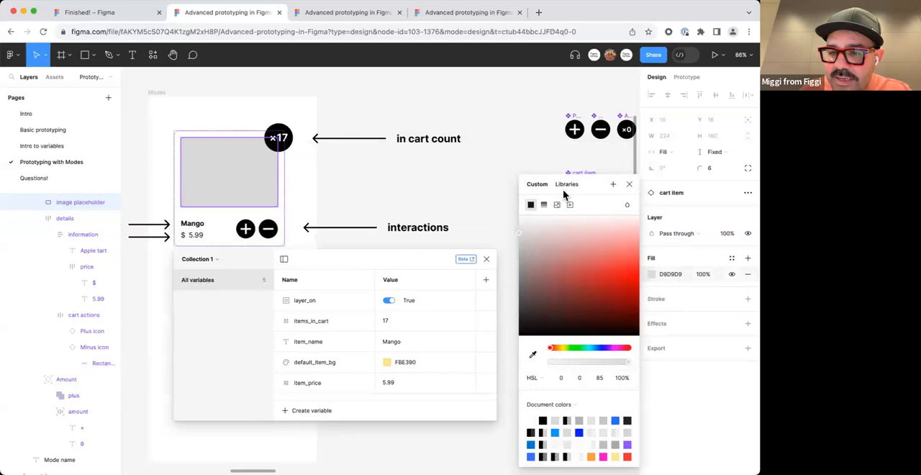
left_click(565, 184)
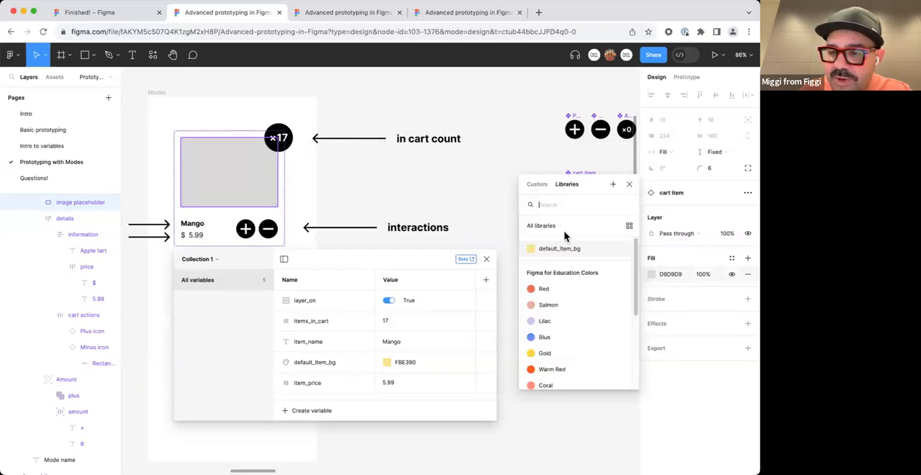
left_click(559, 248)
Bind the Mode name text below the card to the item_name variable and center it under the card.
left_click_drag(393, 259, 557, 165)
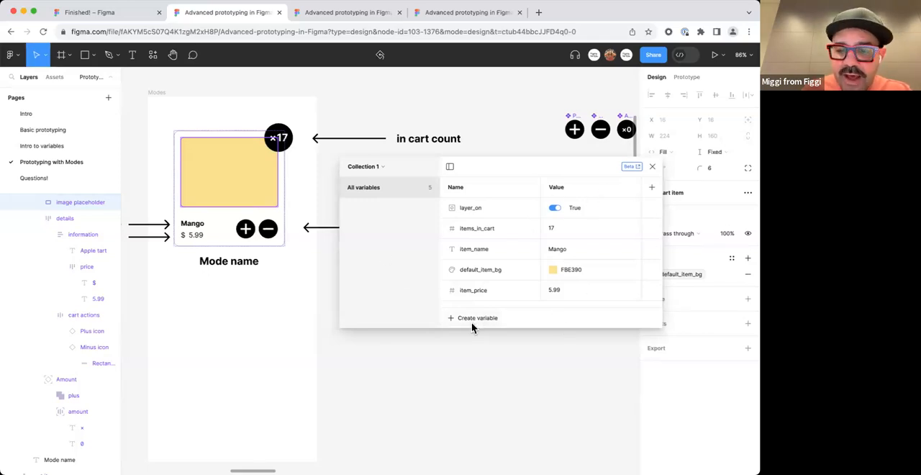
left_click(250, 262)
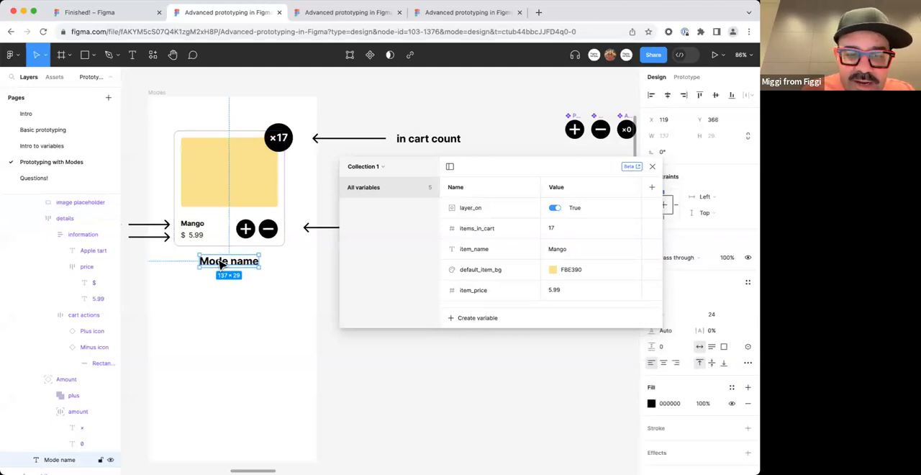
left_click(747, 346)
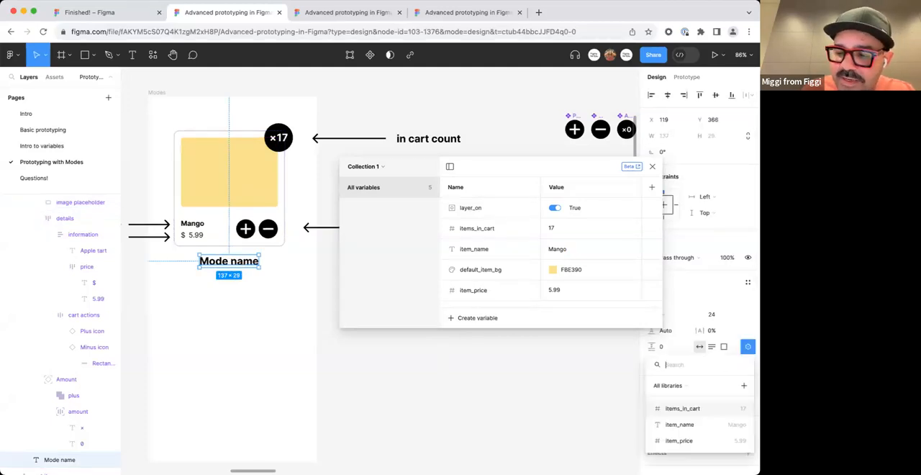
left_click(727, 425)
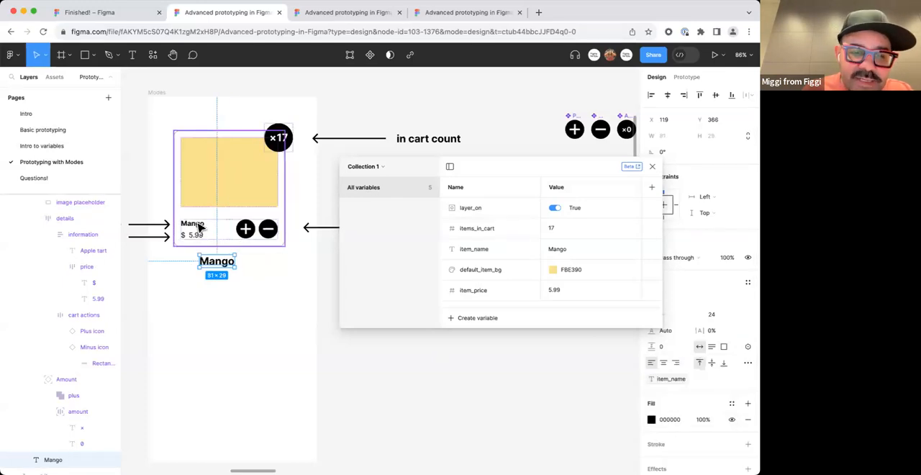
left_click_drag(220, 262, 231, 262)
left_click(265, 288)
View the variable types listed on the Intro to variables page, then return to Prototyping with Modes.
scroll(278, 287, "left", 3)
left_click_drag(507, 170, 503, 132)
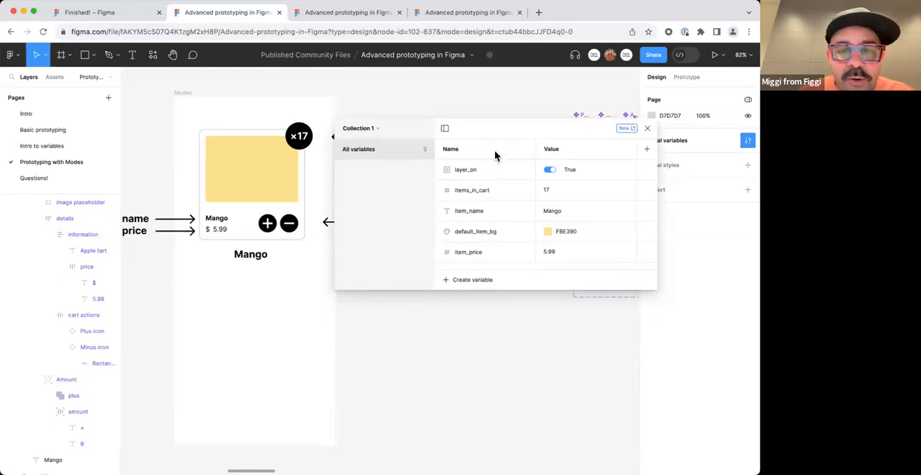
left_click(93, 146)
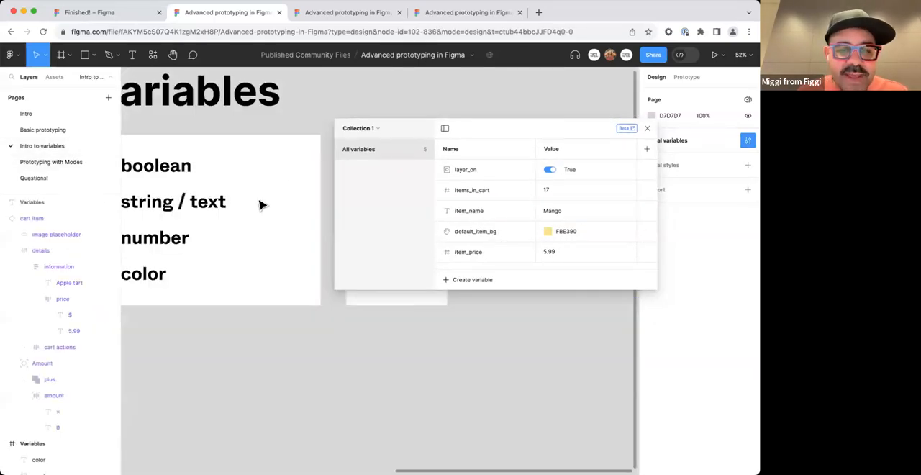
scroll(261, 205, "down", 2)
scroll(269, 215, "right", 5)
left_click(108, 162)
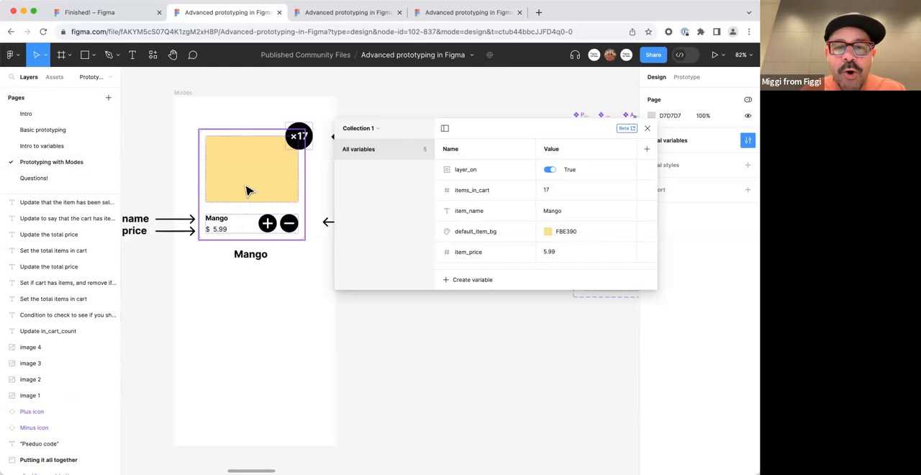
Rename the variable collection Collection 1 as "Example card" and move the variables window over the card.
left_click(377, 130)
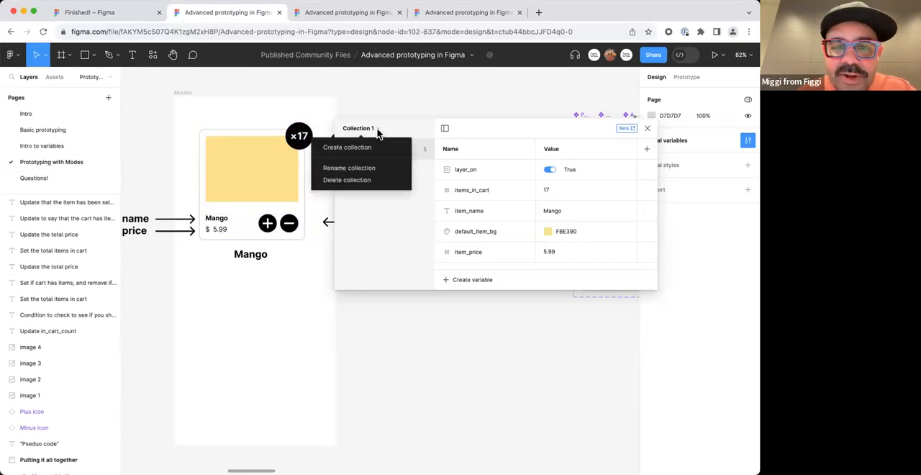
left_click(370, 167)
type("Example card")
key("Return")
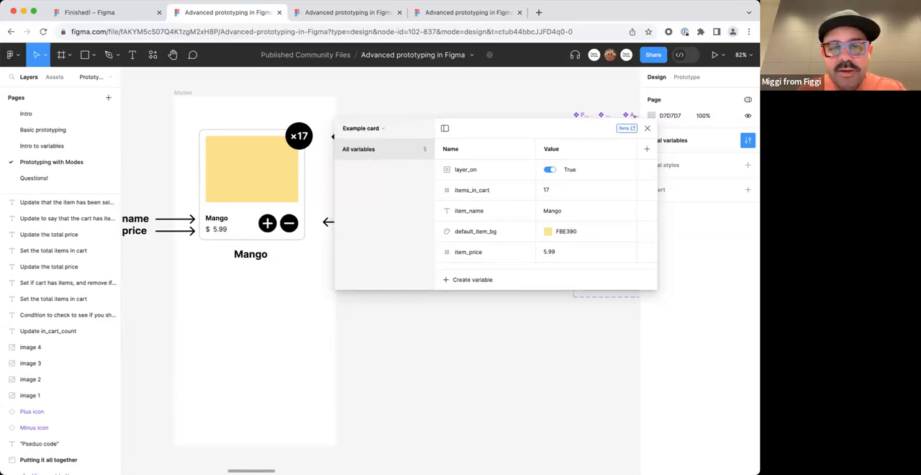
left_click(379, 134)
left_click(369, 227)
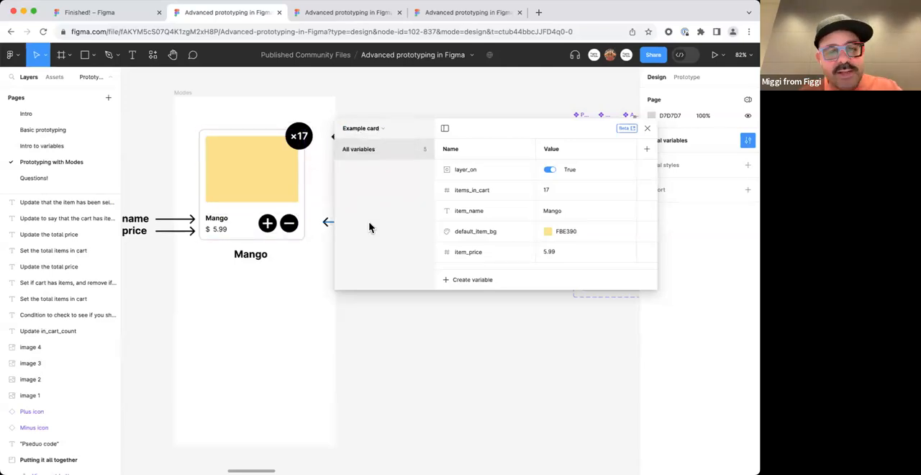
left_click_drag(541, 128, 432, 165)
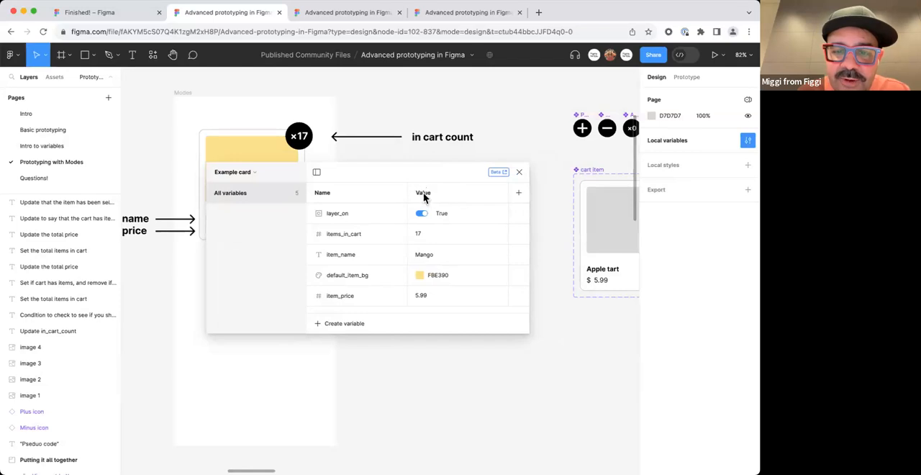
Rename the Value mode of the Example card collection as "Mango Card".
double_click(423, 192)
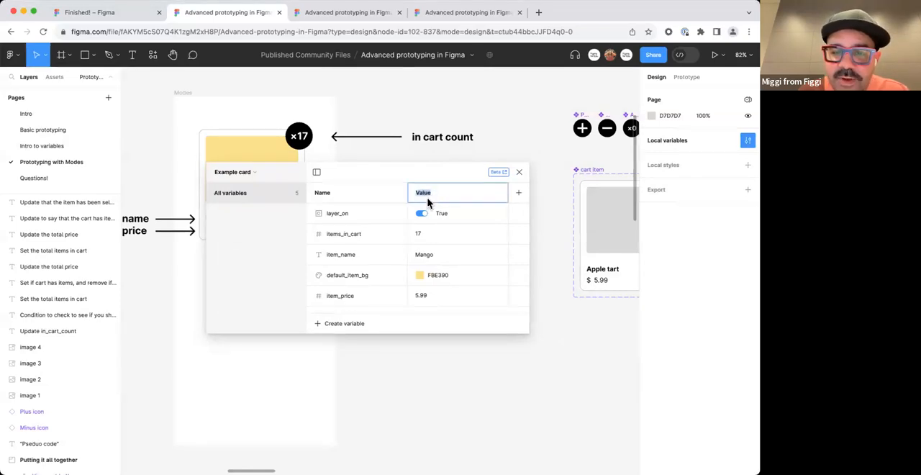
type("M")
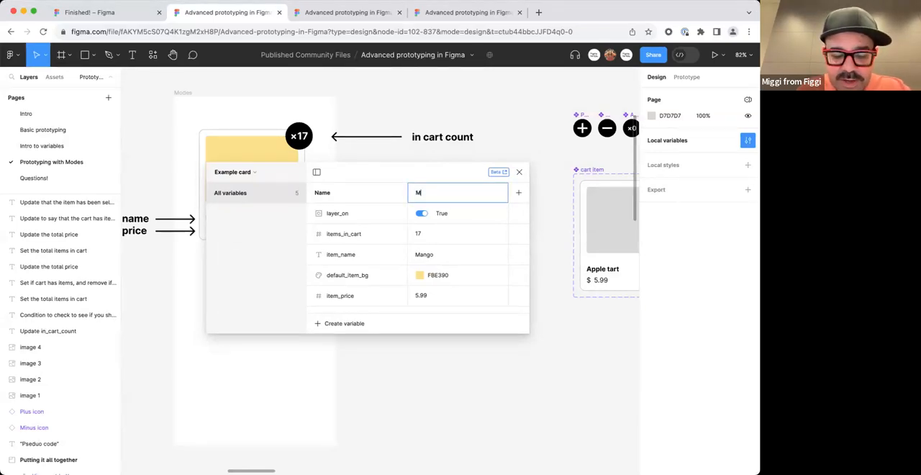
type("ango Card")
key("Return")
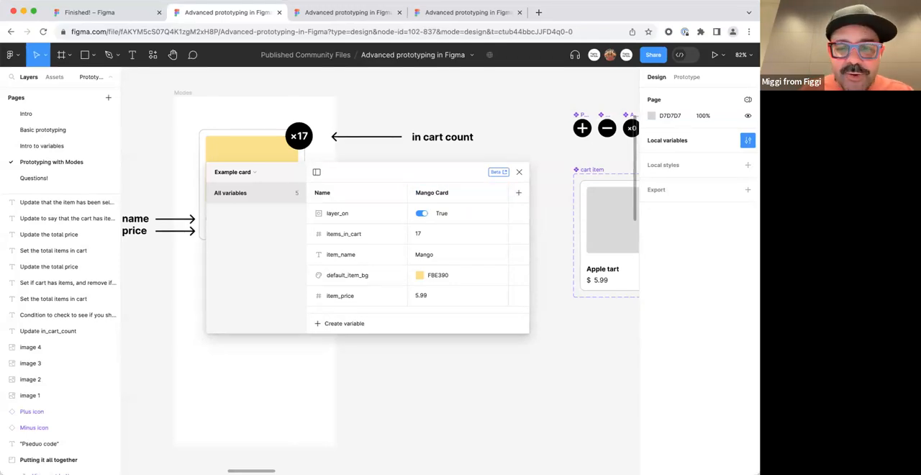
Add a second mode to the Example card collection and set its item_name value to Apple.
left_click(518, 195)
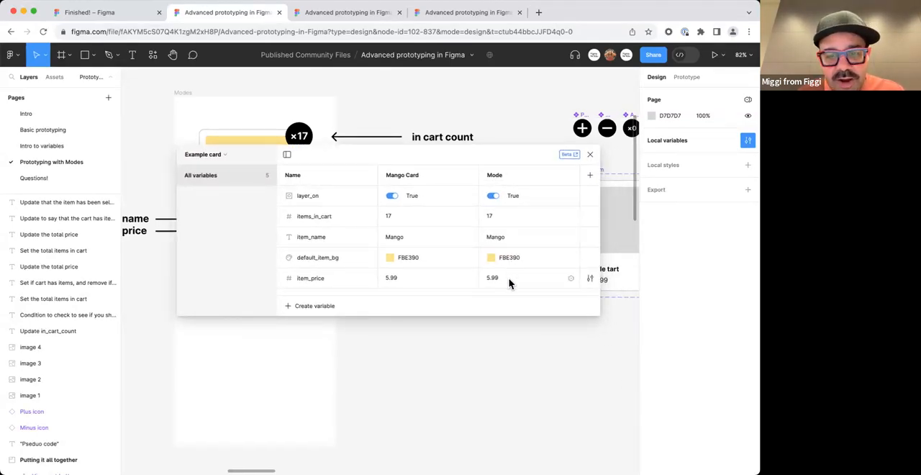
left_click_drag(521, 163, 529, 197)
double_click(514, 274)
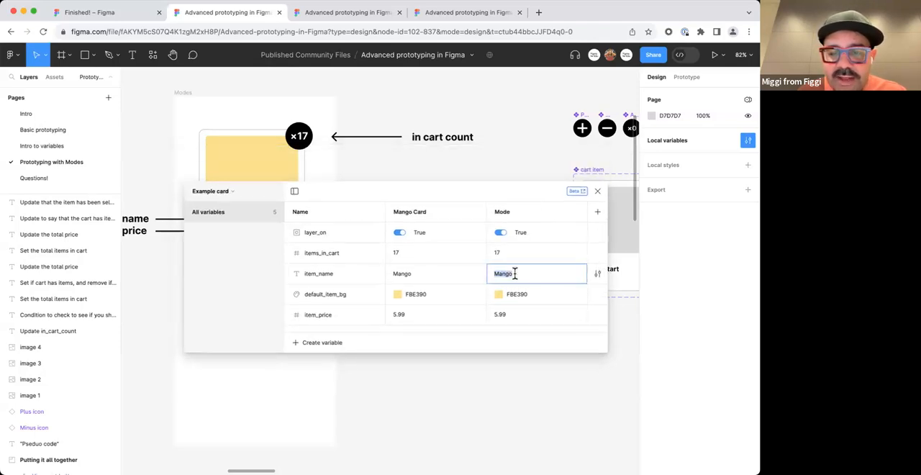
type("Apple")
key("Return")
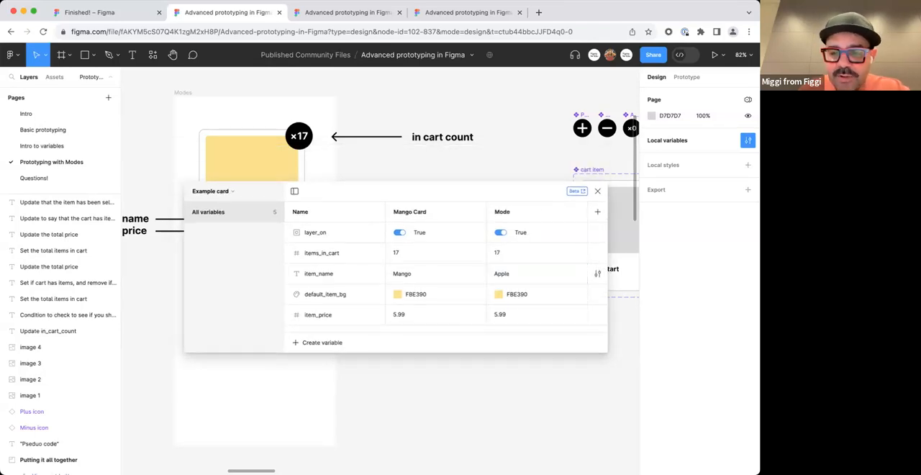
Rename the new second mode as "Apple Card".
double_click(505, 212)
type("A")
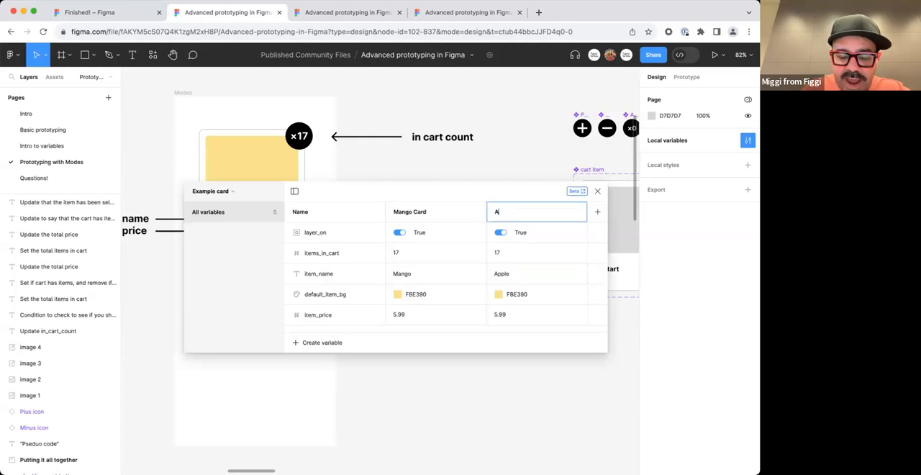
type("pple Card")
key("Return")
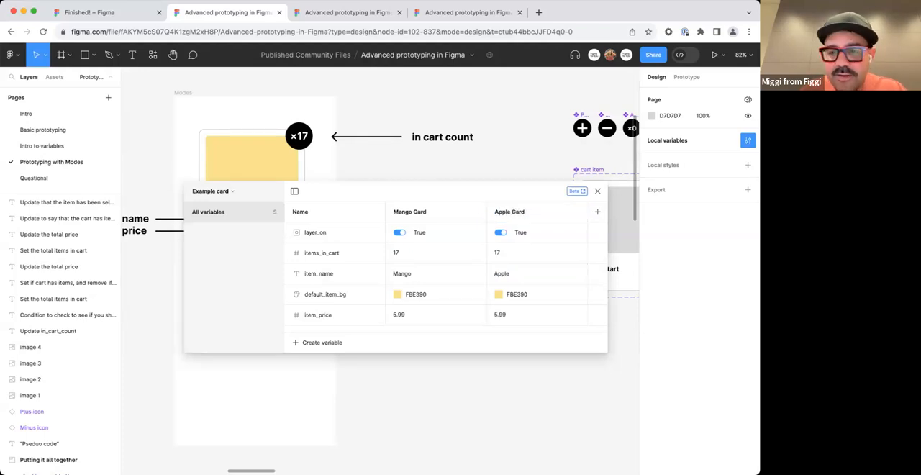
For the Apple Card mode, set items_in_cart to 0 and item_price to 6.99.
double_click(509, 257)
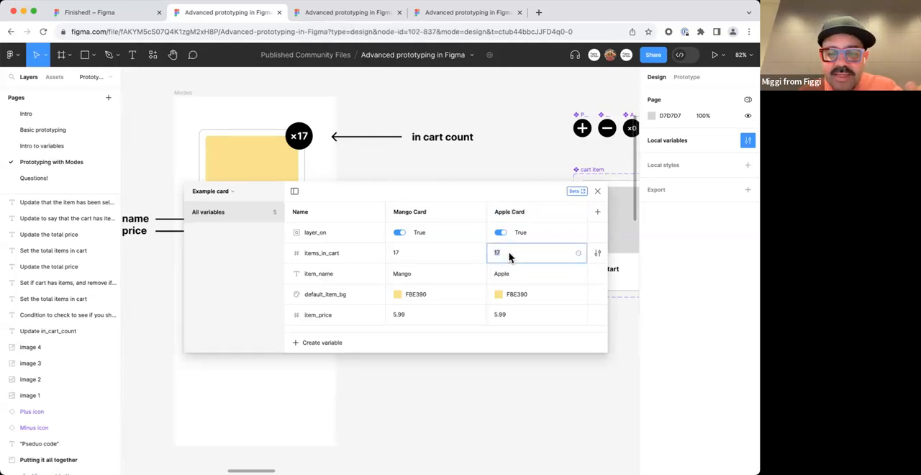
type("0")
key("Return")
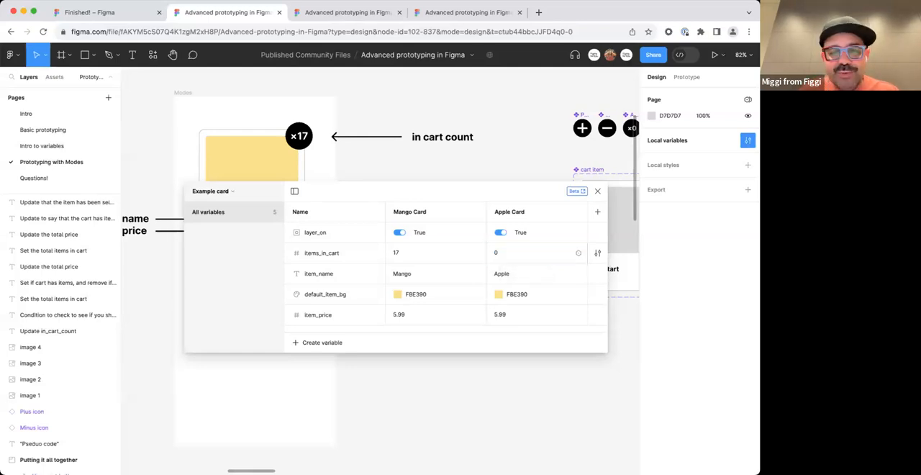
double_click(510, 314)
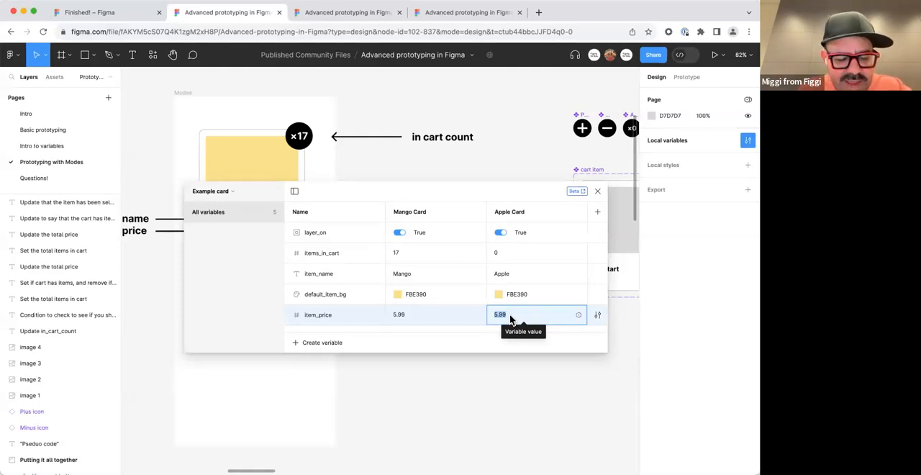
type("8")
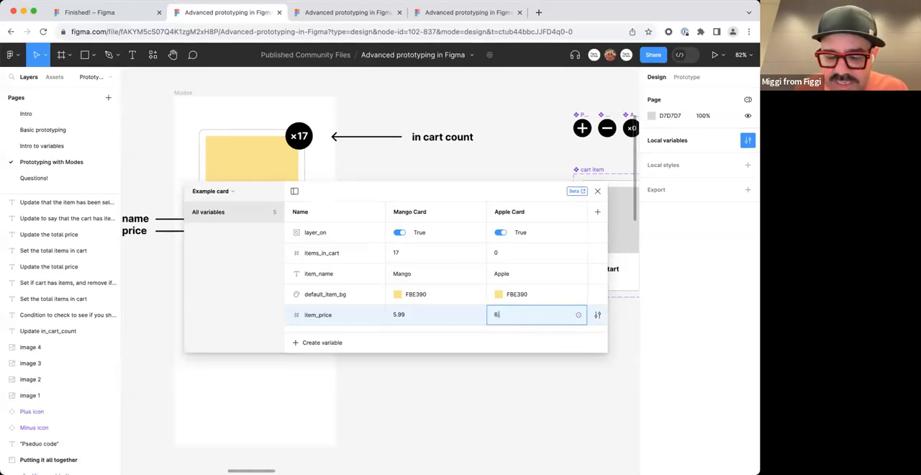
Change the Apple Card mode's default_item_bg color to the red F87B73.
left_click(502, 293)
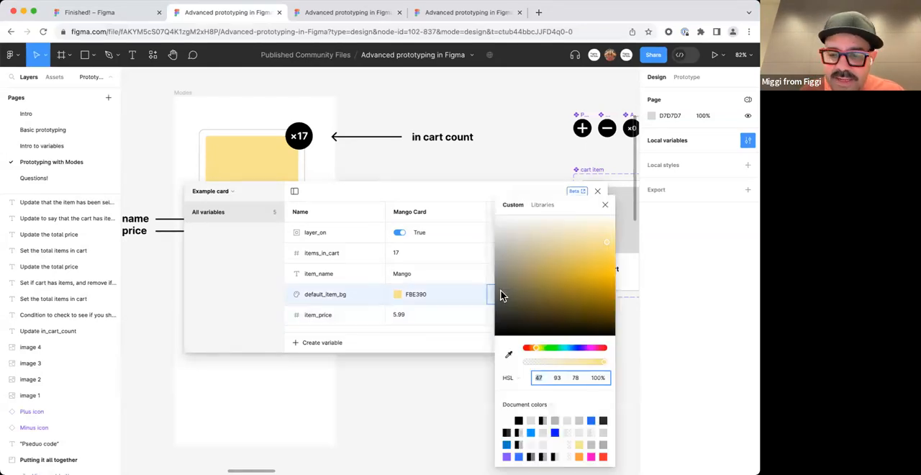
left_click(525, 350)
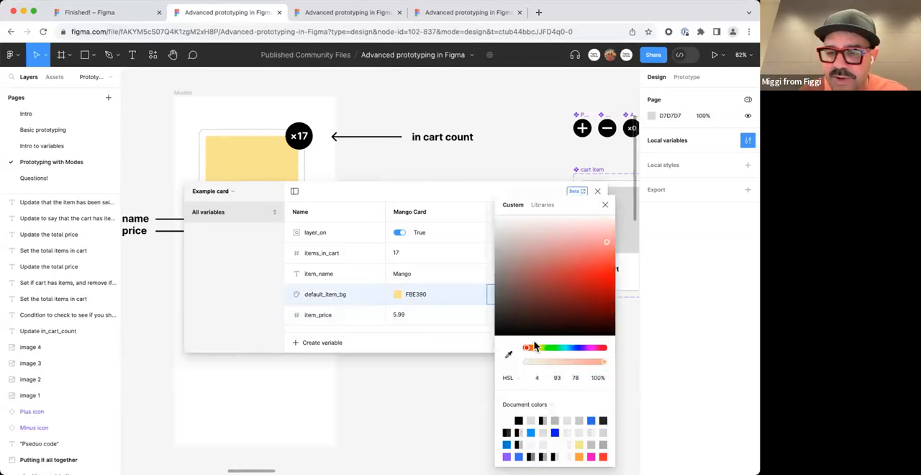
left_click(603, 252)
left_click(605, 205)
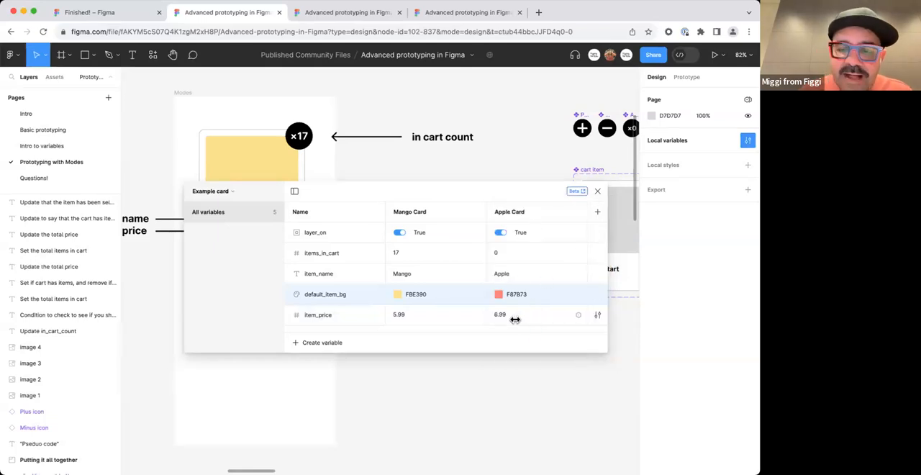
Duplicate the Mango card together with its name text and place the copy directly below inside the Modes frame.
left_click_drag(492, 208, 648, 201)
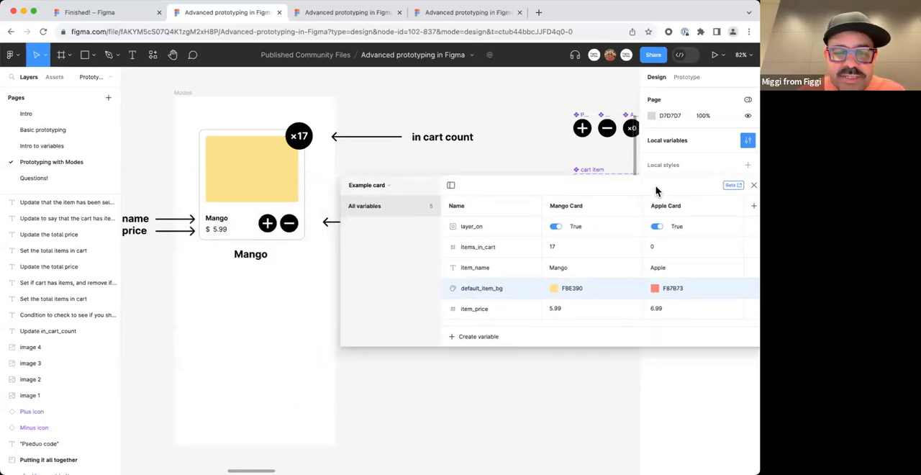
left_click_drag(293, 314, 249, 211)
left_click(323, 317)
left_click_drag(310, 328, 247, 189)
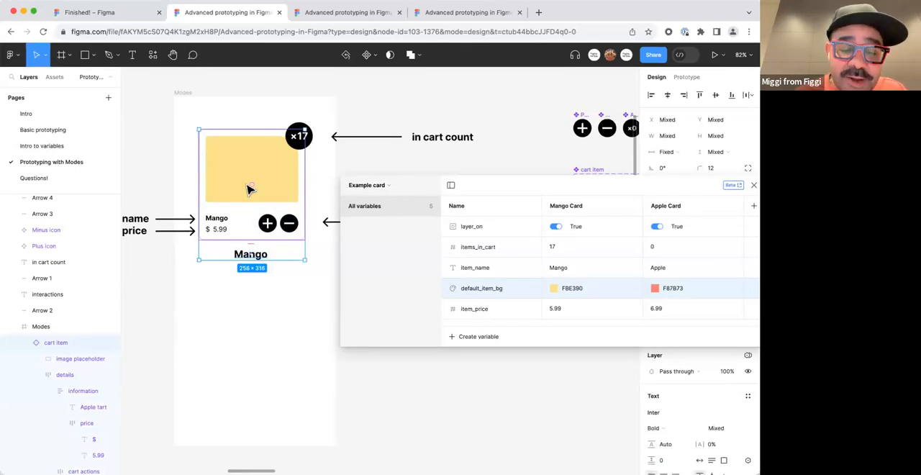
left_click_drag(254, 164, 257, 311)
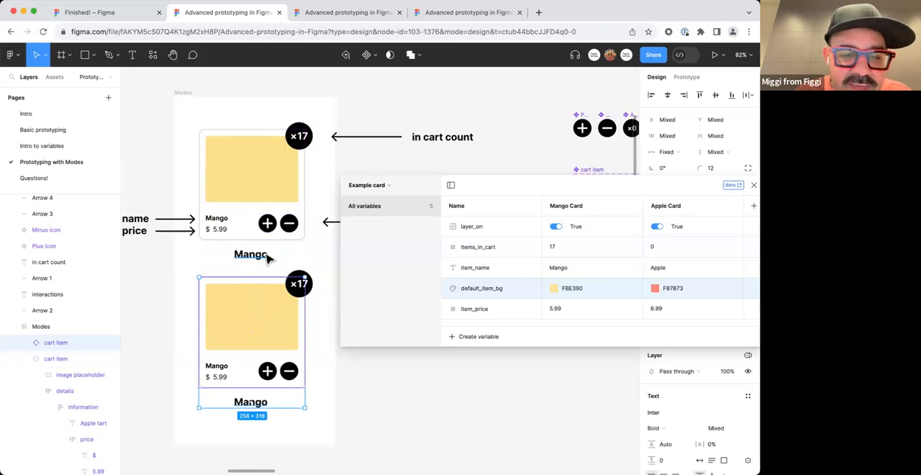
Apply the Apple Card mode of the Example card collection to the duplicated card and its name text.
left_click_drag(501, 189, 402, 77)
mouse_move(370, 92)
left_mouse_down()
mouse_move(396, 263)
mouse_move(448, 302)
mouse_move(469, 232)
mouse_move(468, 316)
left_mouse_up()
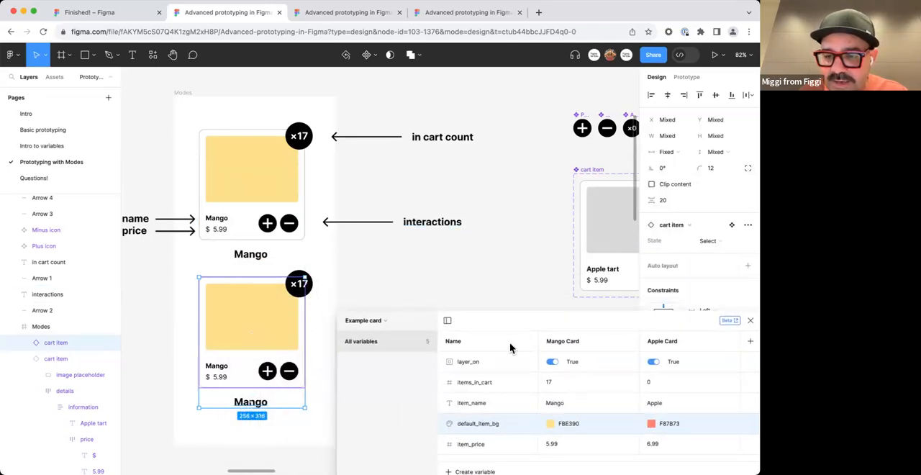
left_click_drag(576, 338, 465, 430)
scroll(716, 360, "down", 2)
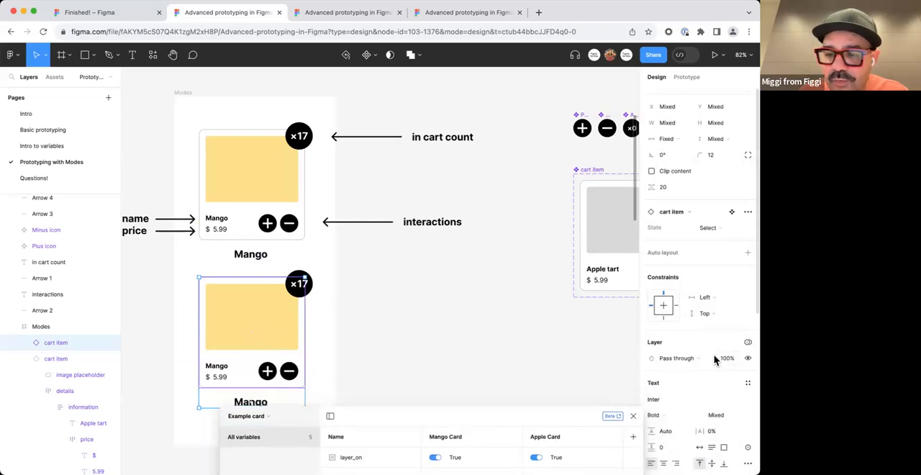
mouse_move(561, 415)
left_mouse_down()
mouse_move(596, 312)
mouse_move(625, 305)
left_mouse_up()
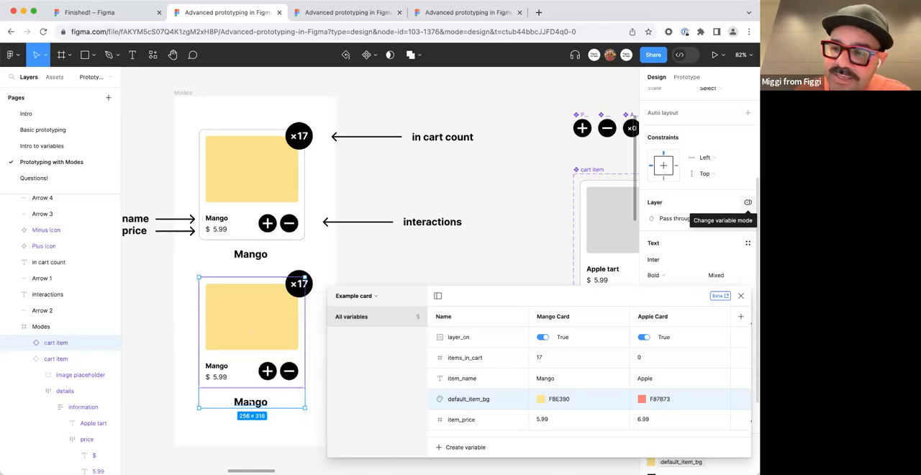
left_click(748, 202)
mouse_move(742, 237)
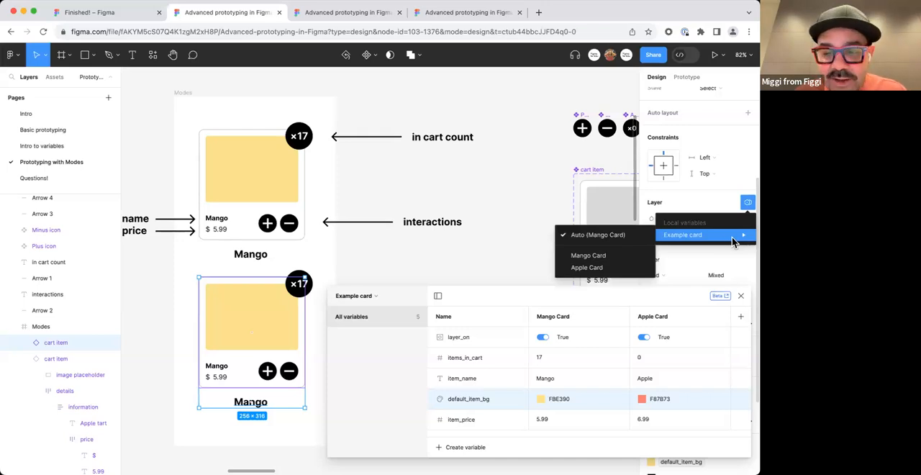
left_click(625, 268)
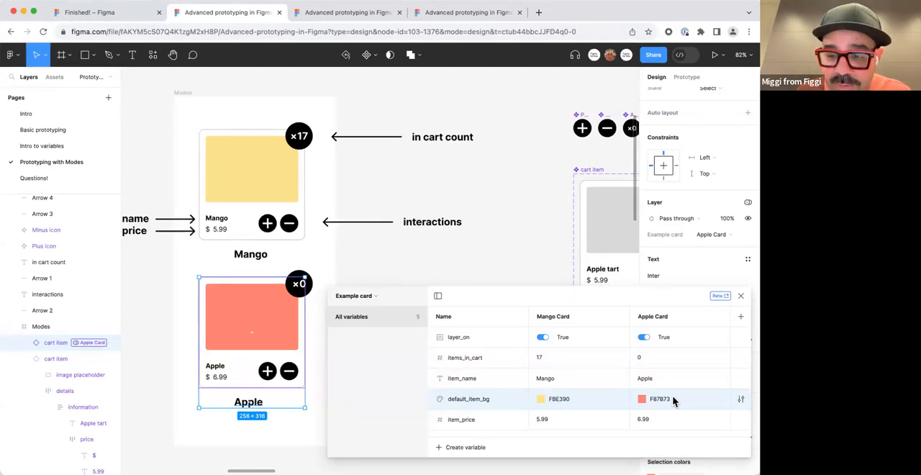
Switch the Apple Card mode's layer_on value off and back on.
left_click(645, 337)
left_click(645, 338)
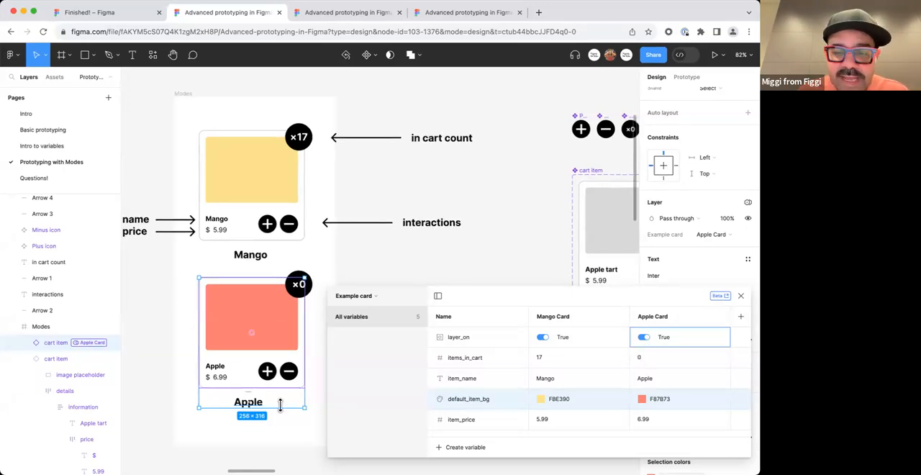
Capture the cart item layer's Apple Card label as an image, paste it above the interactions label and enlarge it to about 391 × 72.
left_click_drag(514, 300, 521, 279)
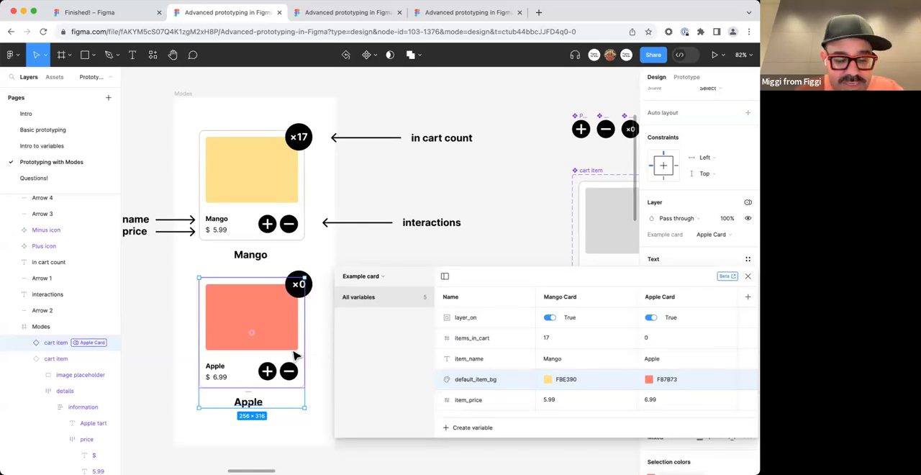
key("super+shift+4")
left_click_drag(19, 335, 116, 353)
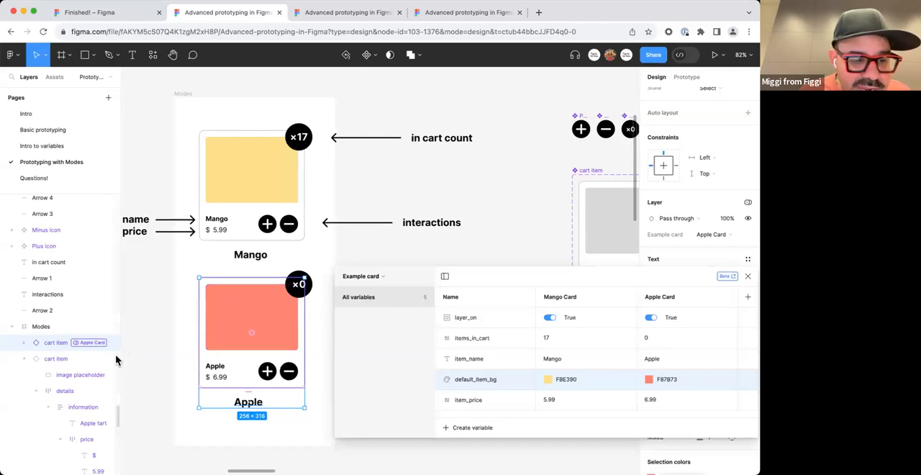
left_click(511, 248)
key("super+v")
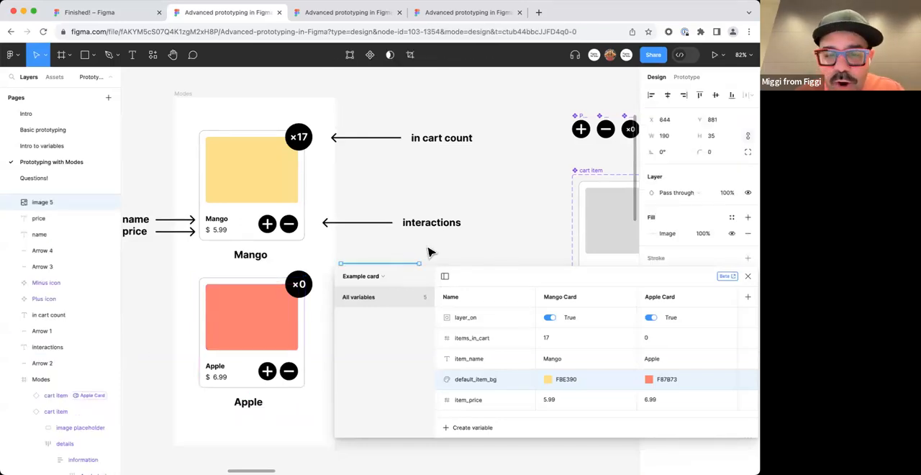
left_click_drag(413, 276, 484, 188)
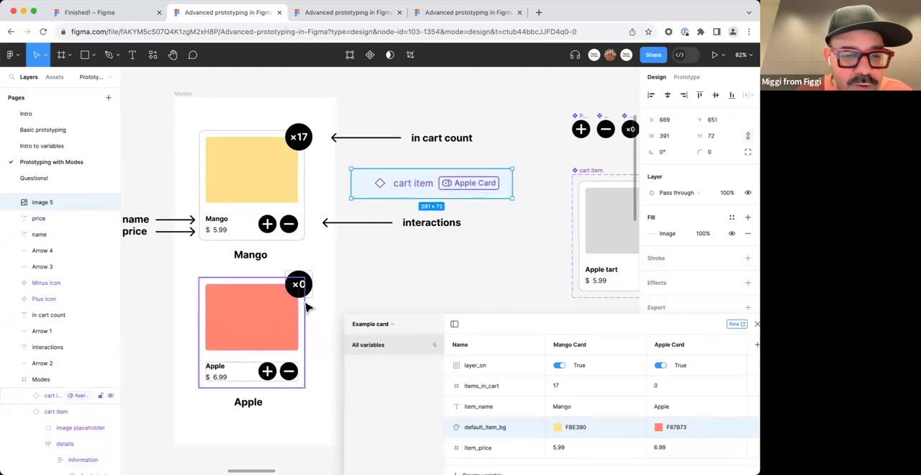
Set the Example card variable mode of the upper yellow card to Mango Card.
left_click(280, 176)
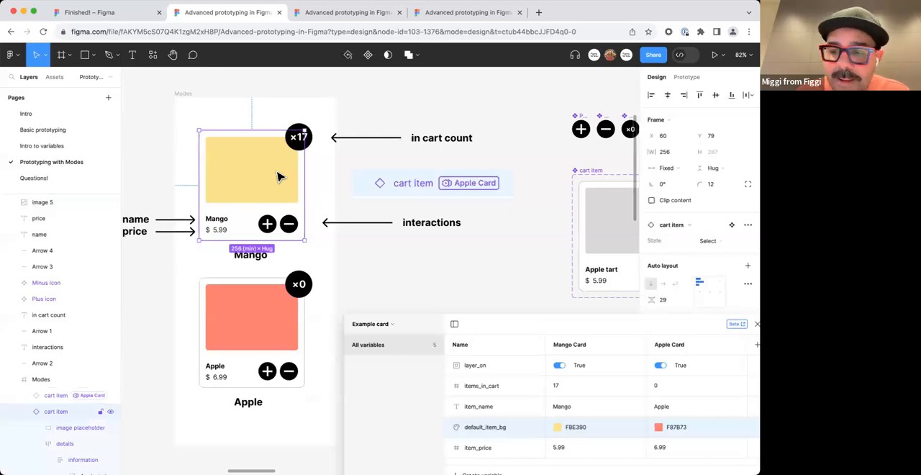
left_click_drag(638, 331, 483, 422)
scroll(683, 397, "down", 5)
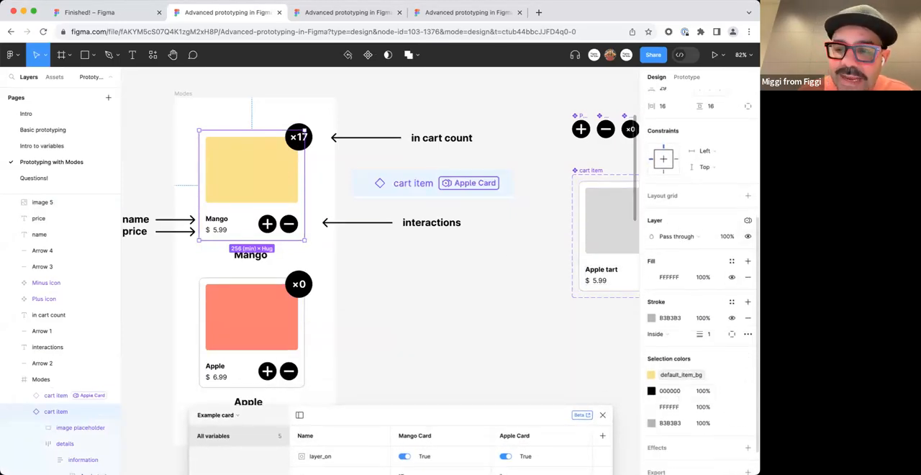
left_click(748, 220)
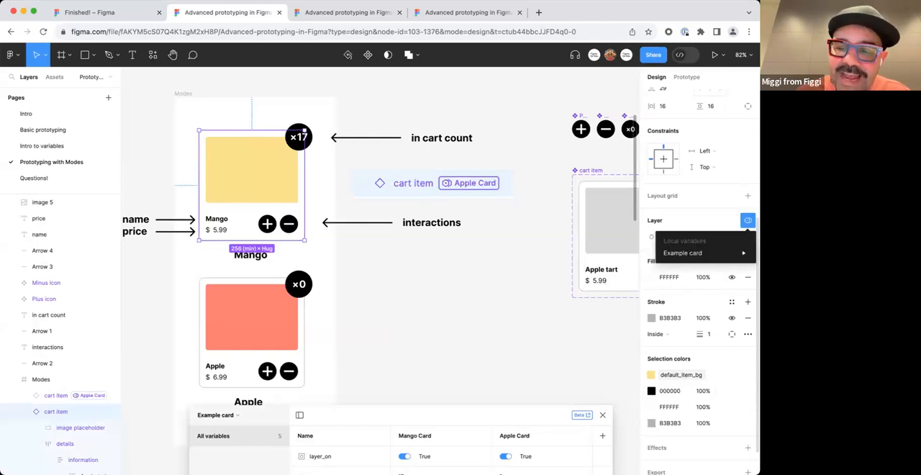
mouse_move(745, 255)
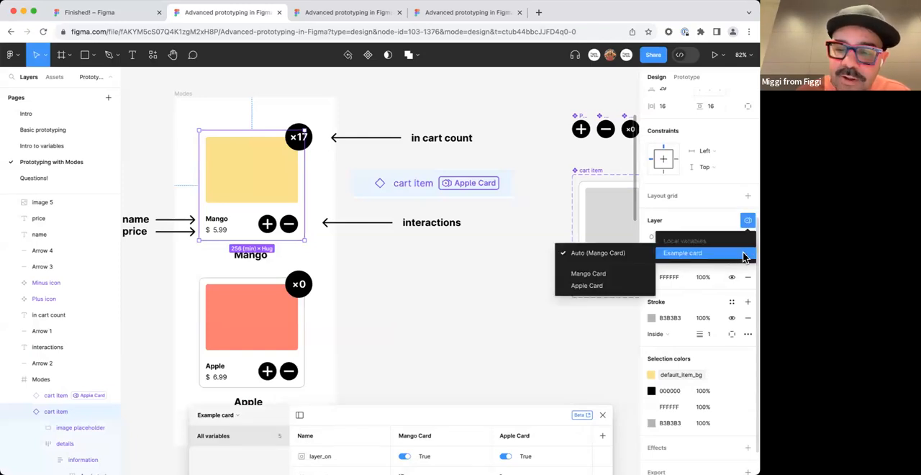
left_click(623, 280)
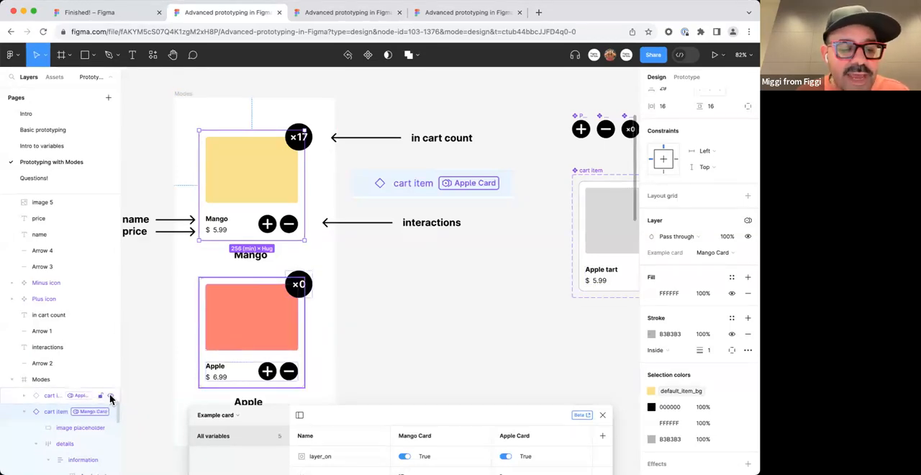
Switch the lower red card's Example card mode to Mango Card and back to Apple Card.
left_click(382, 304)
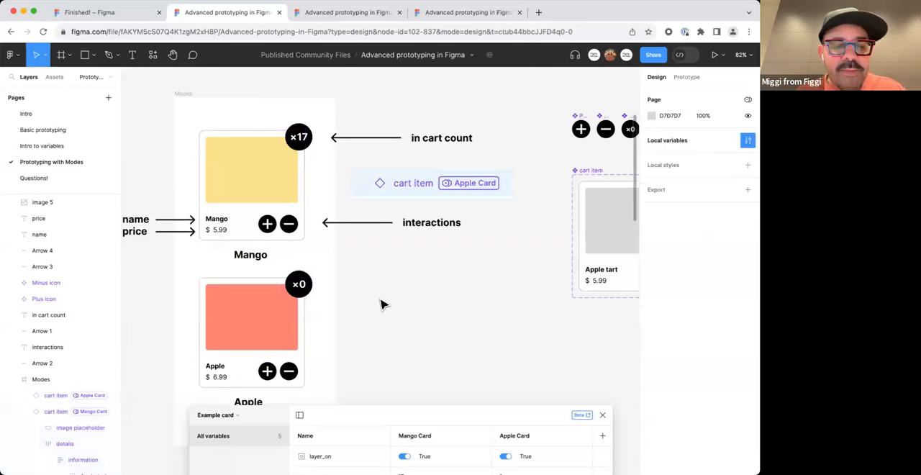
left_click(253, 335)
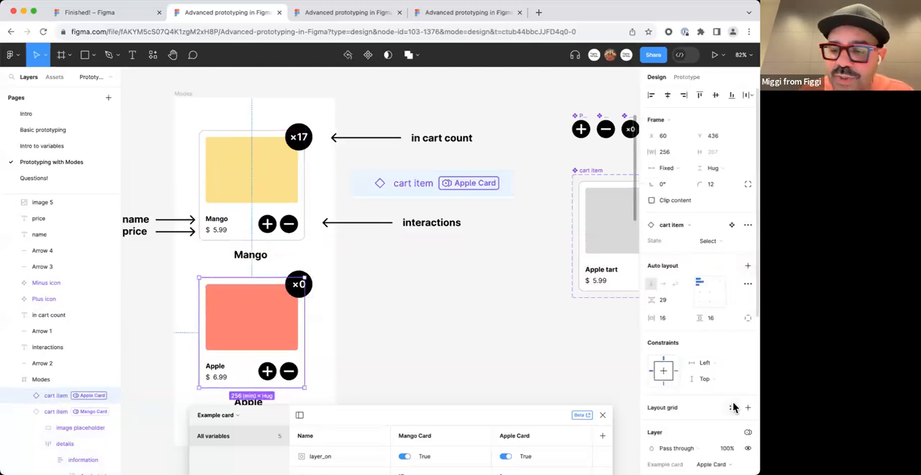
scroll(742, 366, "down", 5)
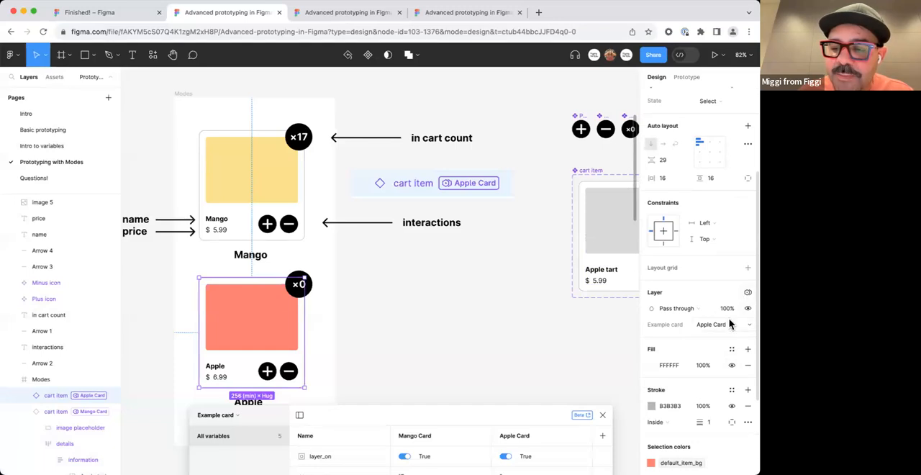
scroll(722, 327, "down", 1)
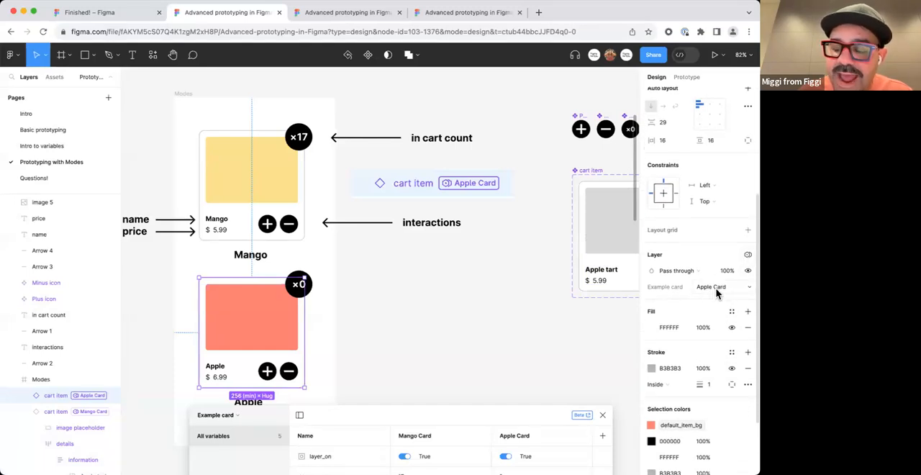
left_click(717, 291)
left_click(722, 276)
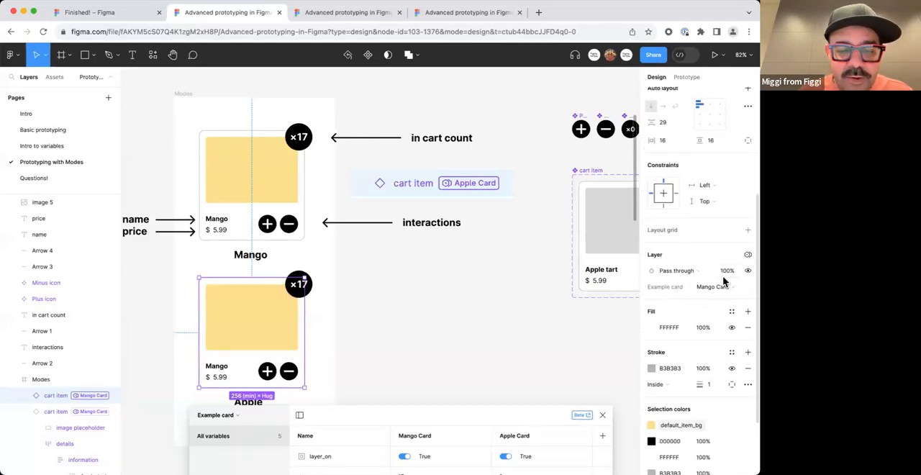
left_click(723, 285)
left_click(720, 295)
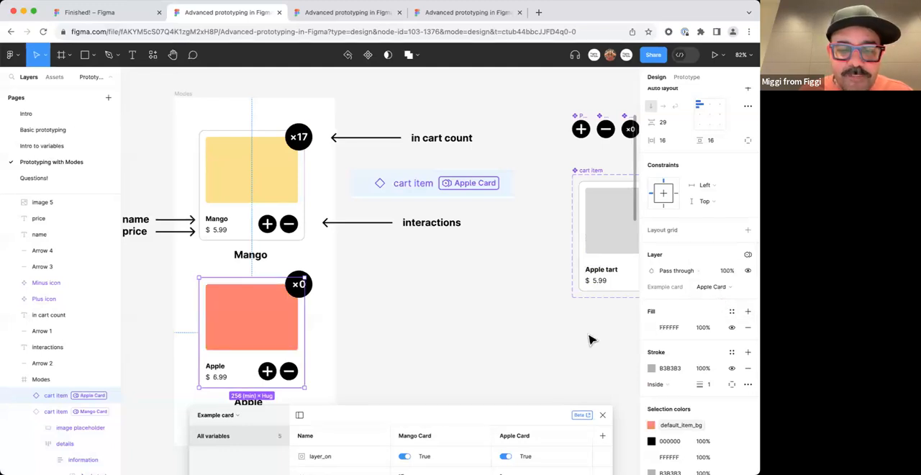
Set the items_in_cart variable to 34 for the Apple Card mode.
left_click_drag(408, 421, 547, 171)
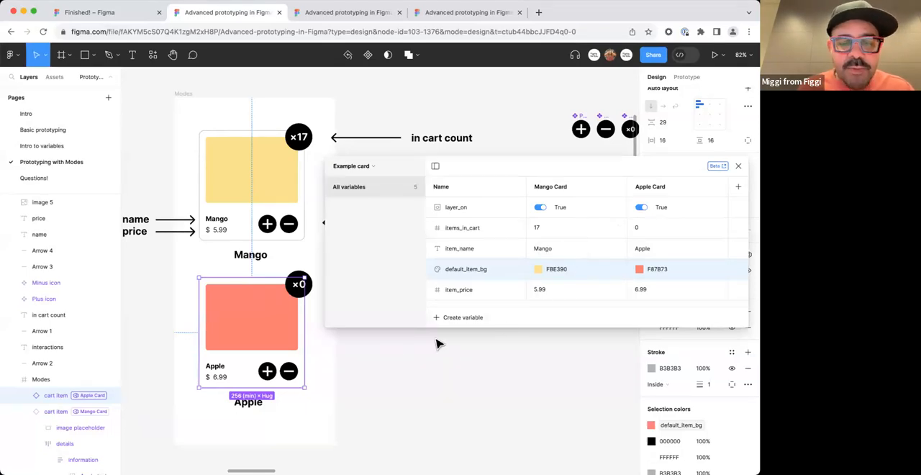
left_click(650, 232)
type("34")
key("Return")
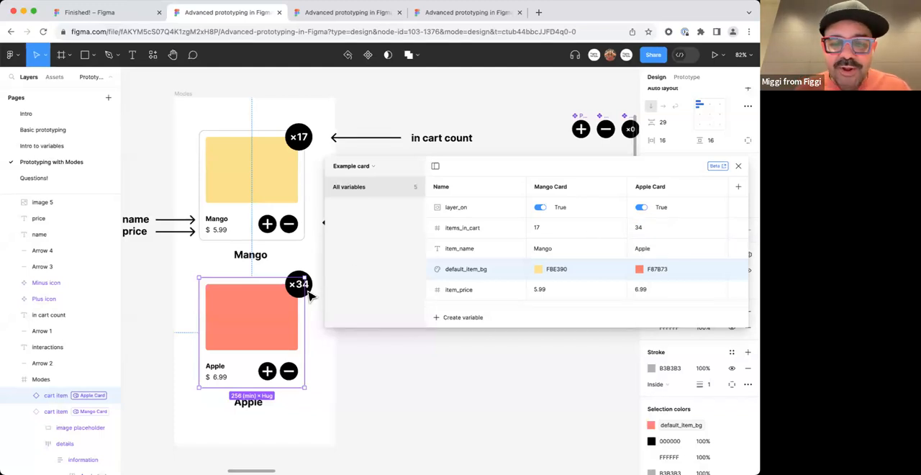
left_click(425, 364)
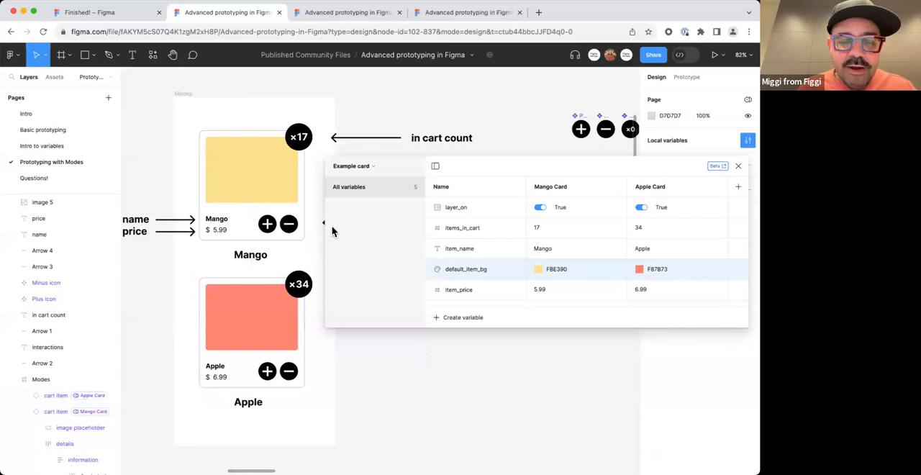
Select the count badge on the yellow Mango card and rename the layer_on variable to selected.
left_click(308, 146)
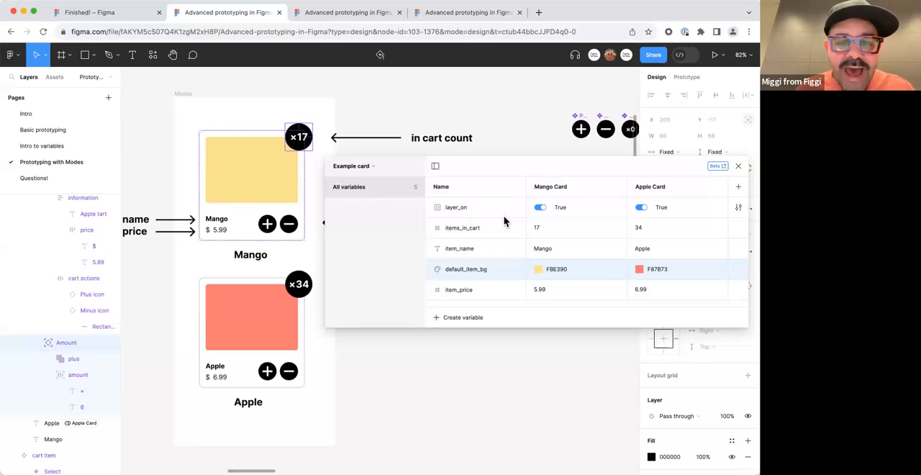
double_click(466, 206)
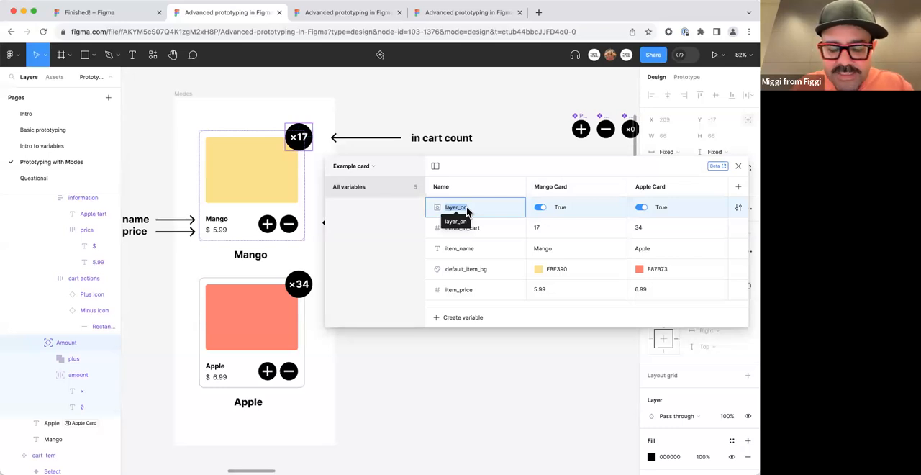
type("se")
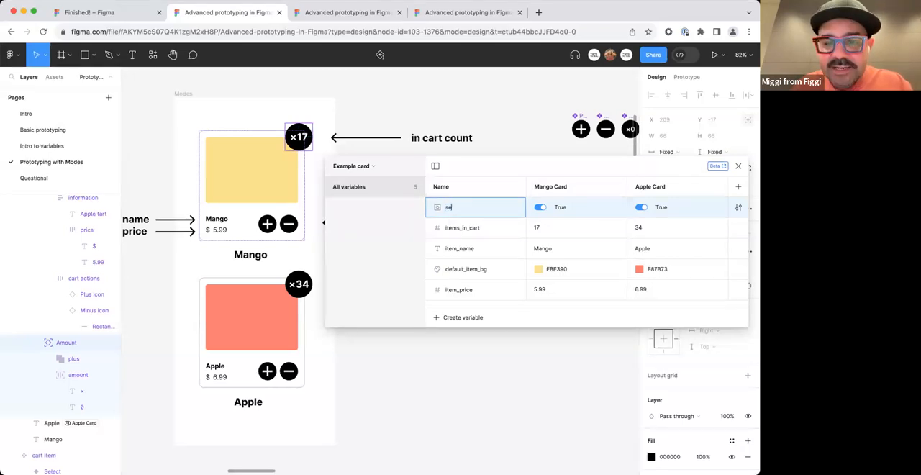
type("lect")
key("Return")
double_click(465, 209)
type("ed")
key("Return")
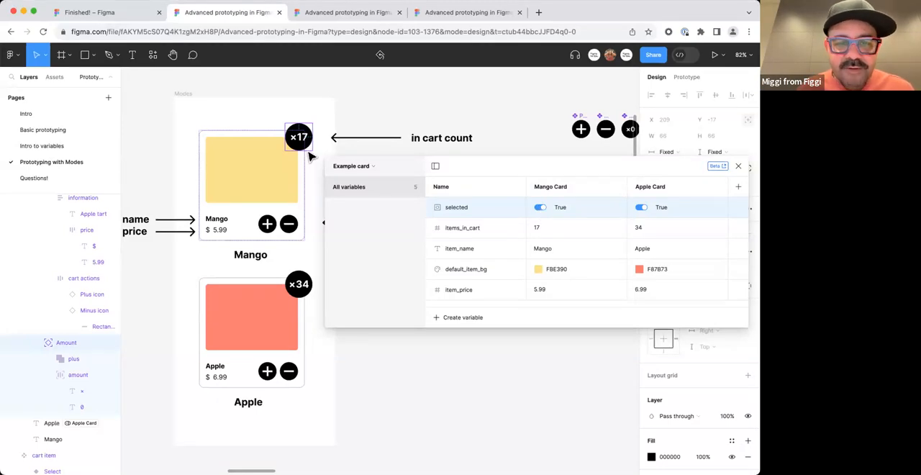
Bind the visibility of the Mango card's Amount badge to the selected variable.
left_click_drag(462, 171, 487, 229)
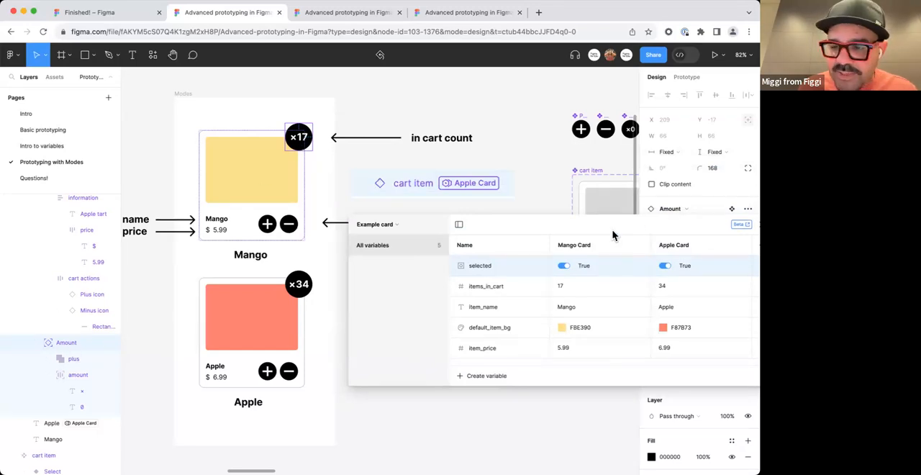
left_click_drag(613, 235, 458, 356)
scroll(728, 319, "down", 5)
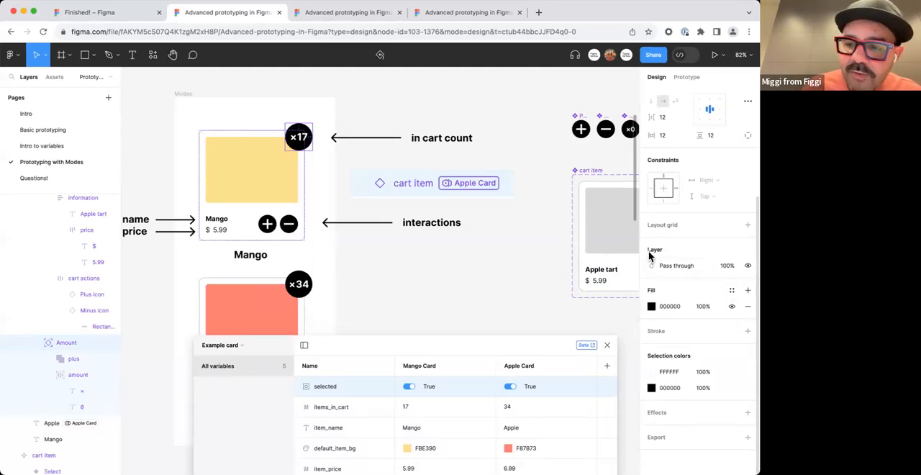
right_click(748, 265)
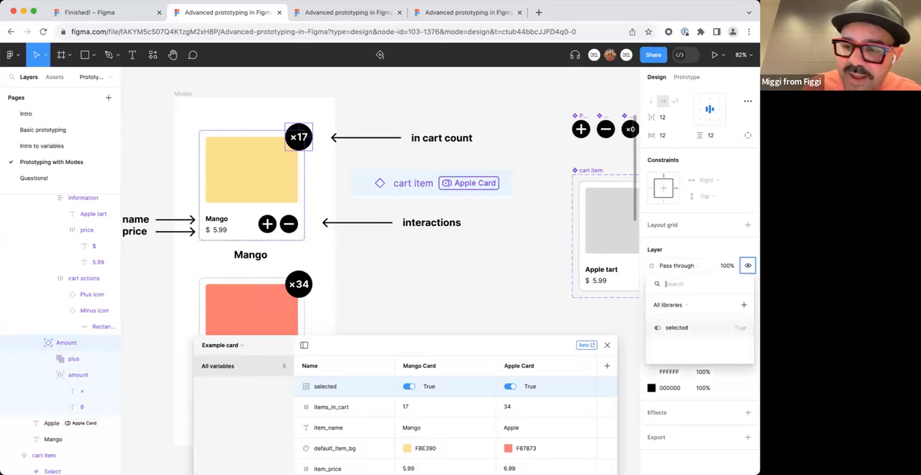
left_click(709, 329)
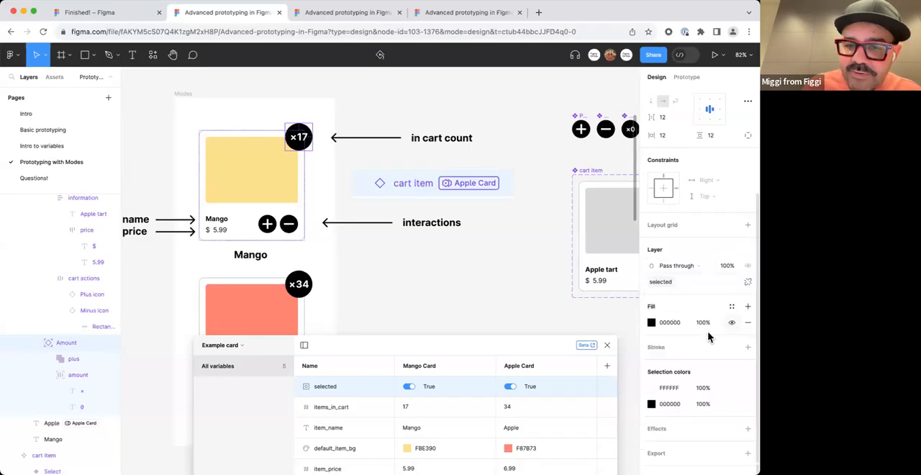
Set the selected variable to False for both the Mango Card and Apple Card modes.
left_click_drag(469, 341, 626, 209)
left_click(565, 252)
left_click(565, 253)
left_click(565, 253)
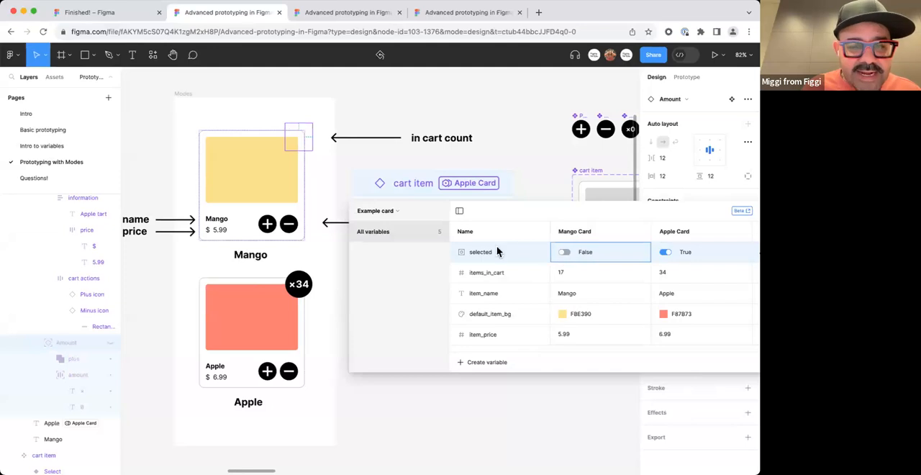
left_click(666, 253)
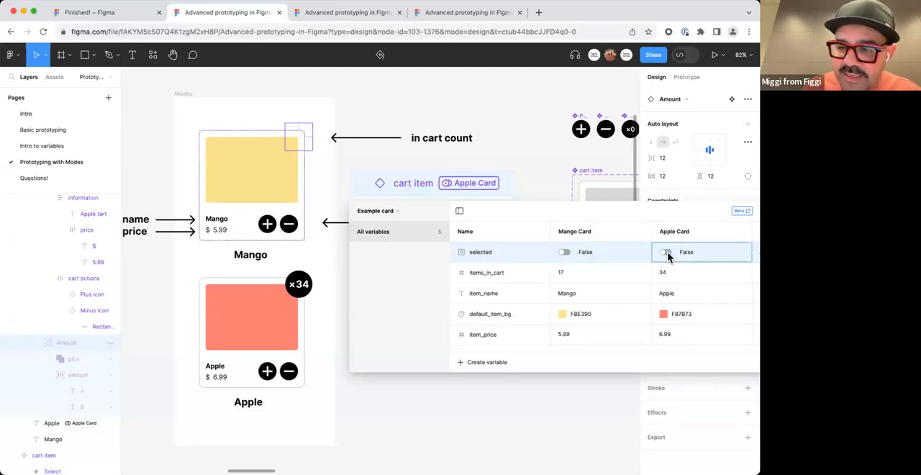
Bind the visibility of the red Apple card's Amount badge to the selected variable.
left_click(299, 291)
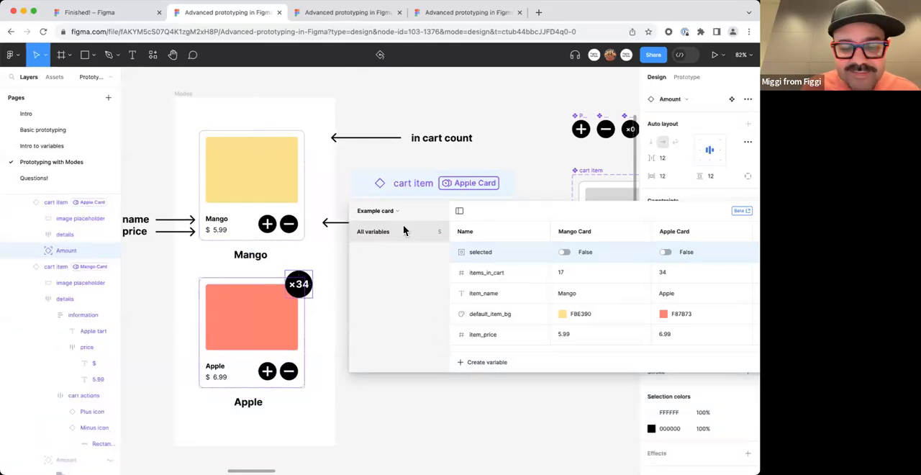
left_click_drag(495, 216, 380, 405)
scroll(706, 345, "down", 2)
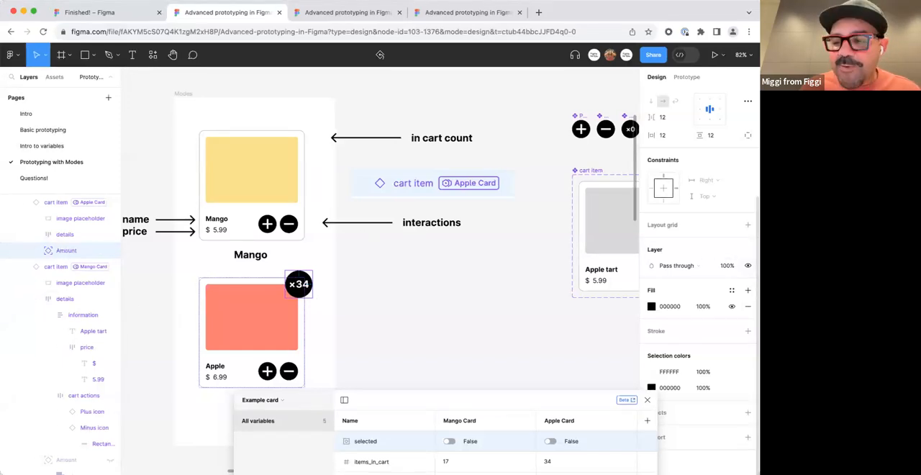
right_click(748, 266)
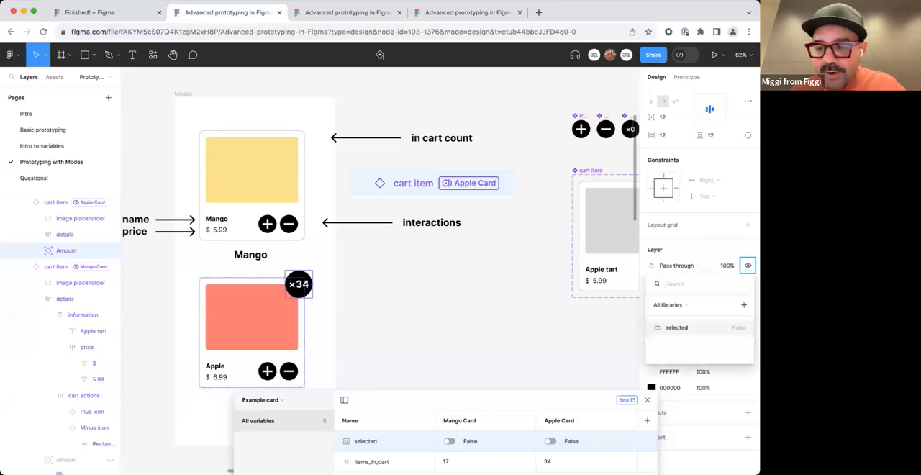
left_click(738, 328)
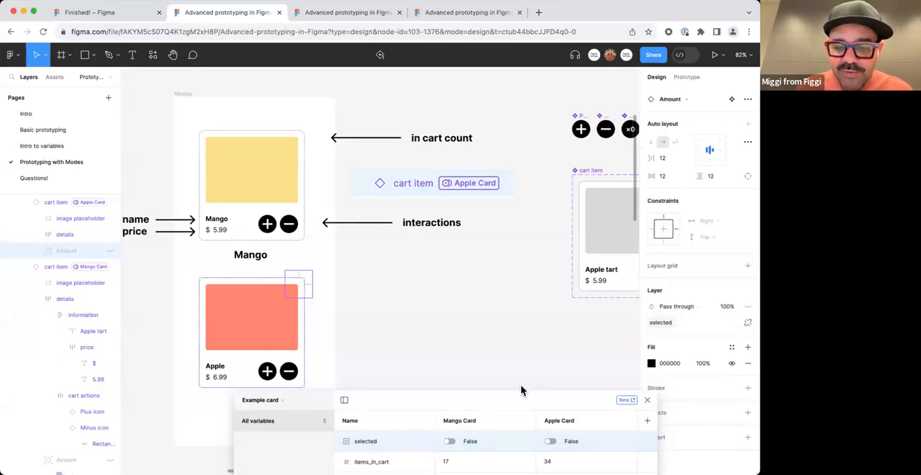
Toggle the selected variable in both modes, ending with True for Mango Card and Apple Card.
left_click_drag(525, 393, 631, 200)
left_click(653, 249)
left_click(653, 249)
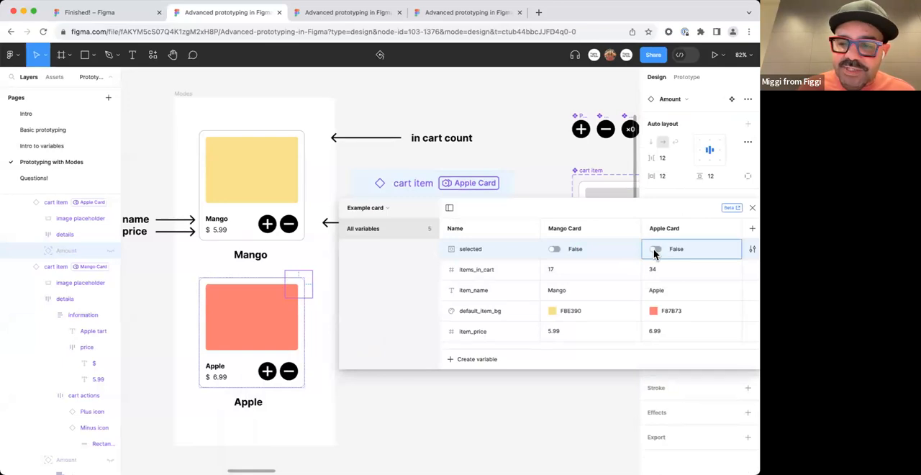
left_click(655, 249)
left_click(553, 249)
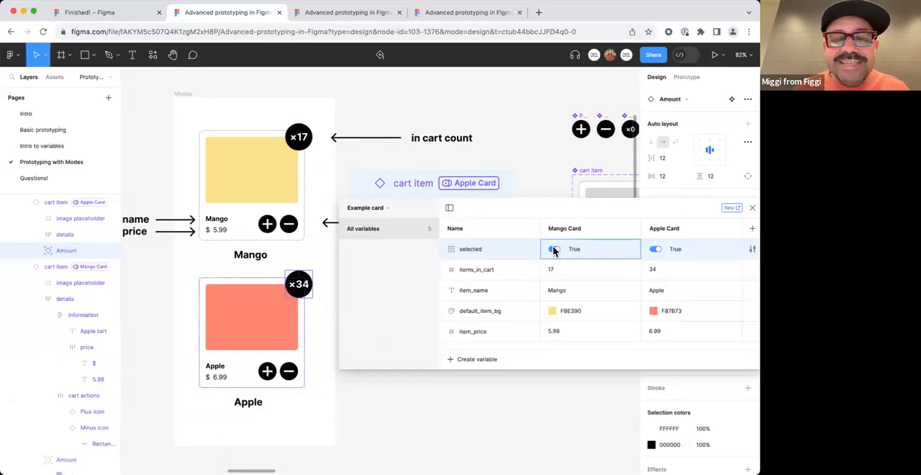
left_click(553, 249)
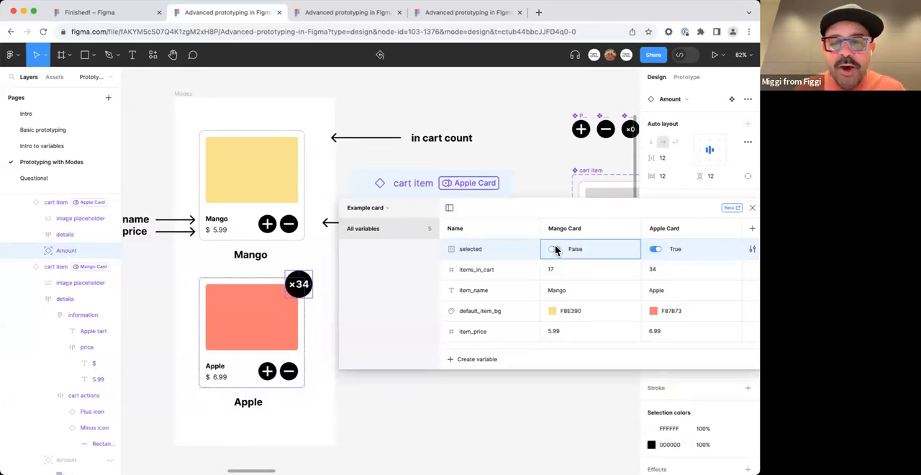
left_click(554, 249)
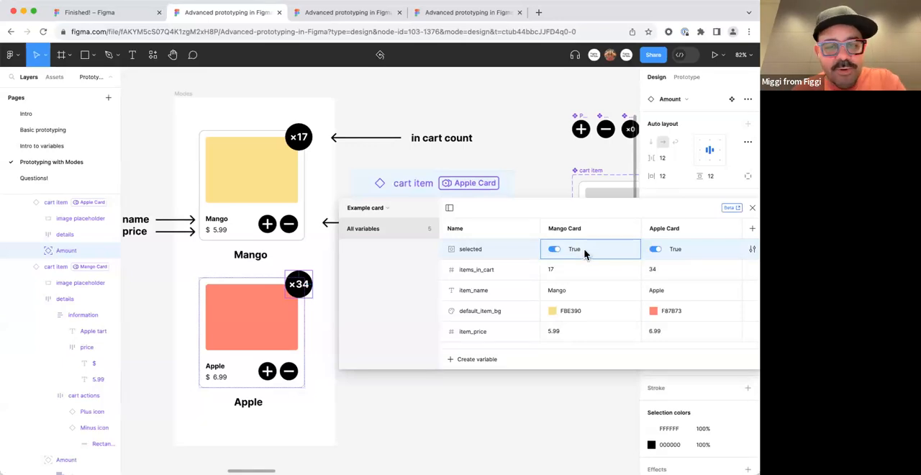
Delete the grey placeholder card and its Mode name label from the Modes frame under Variables, modes, and expressions.
left_click_drag(612, 210, 454, 346)
left_click(487, 251)
scroll(486, 250, "down", 5)
scroll(508, 257, "right", 10)
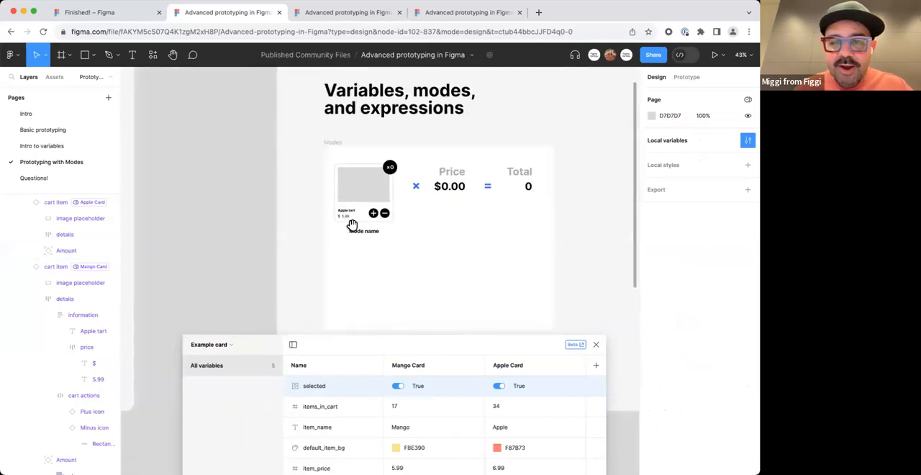
scroll(409, 245, "down", 1)
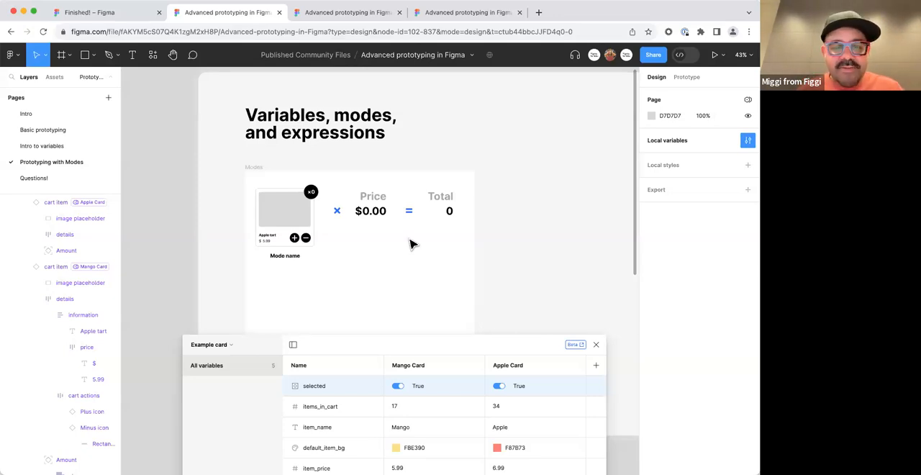
scroll(335, 288, "left", 2)
left_click_drag(336, 303, 600, 118)
key("Delete")
Copy the red Apple card with its label into the Modes frame under Variables, modes, and expressions, placing it before the multiplication sign.
key("space")
left_click_drag(285, 241, 555, 194)
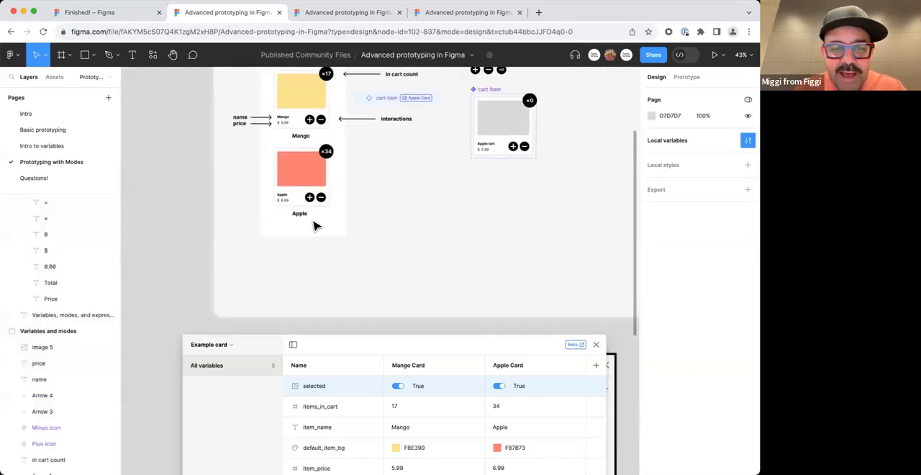
left_click_drag(319, 226, 323, 179)
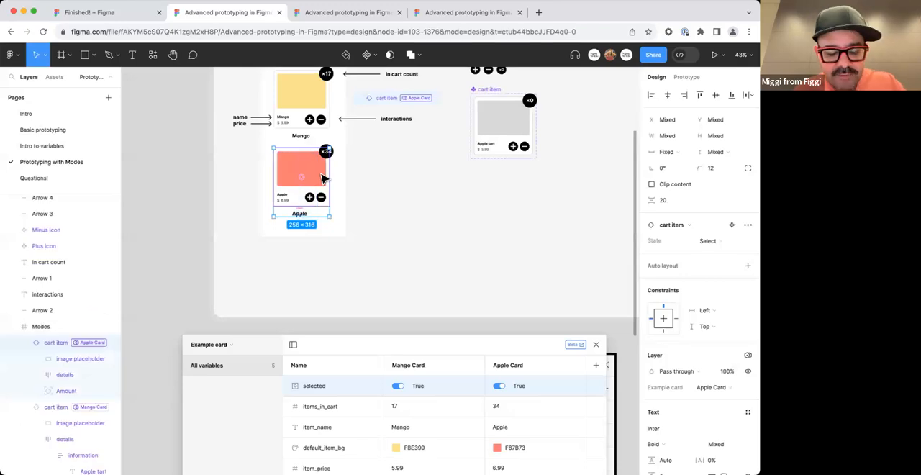
scroll(372, 218, "down", 3)
left_click(243, 160)
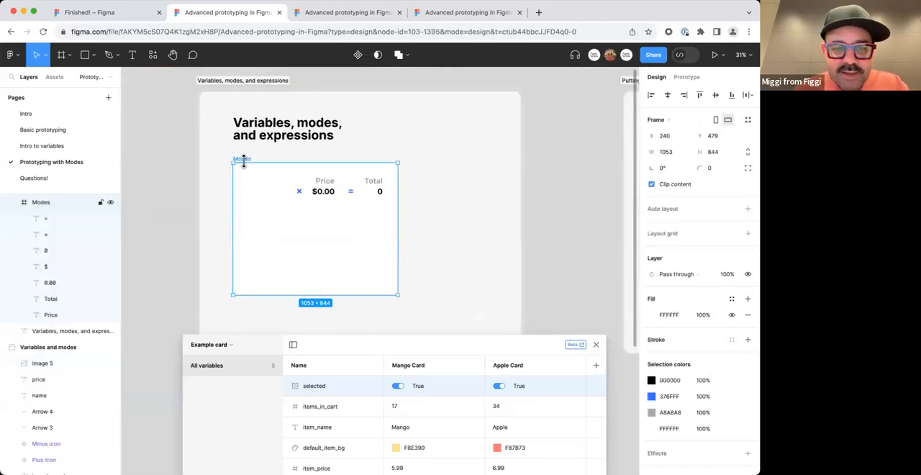
scroll(248, 172, "up", 2)
key("ctrl+v")
left_click_drag(265, 260, 289, 194)
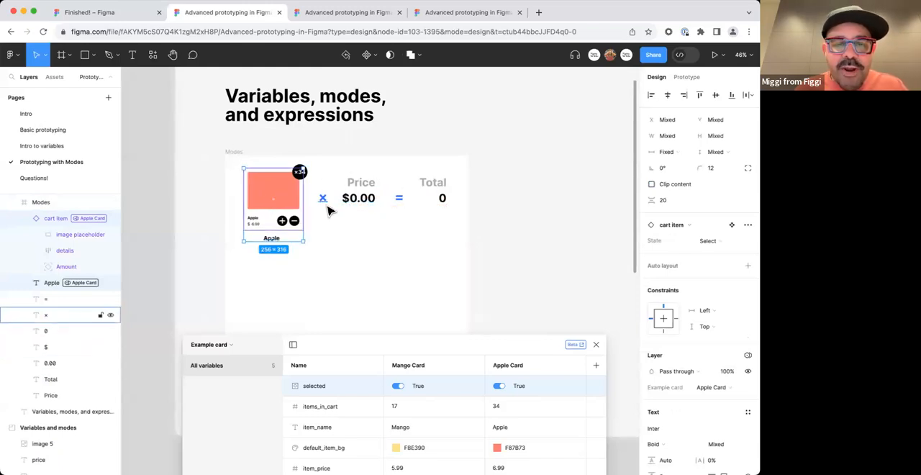
scroll(327, 209, "down", 2)
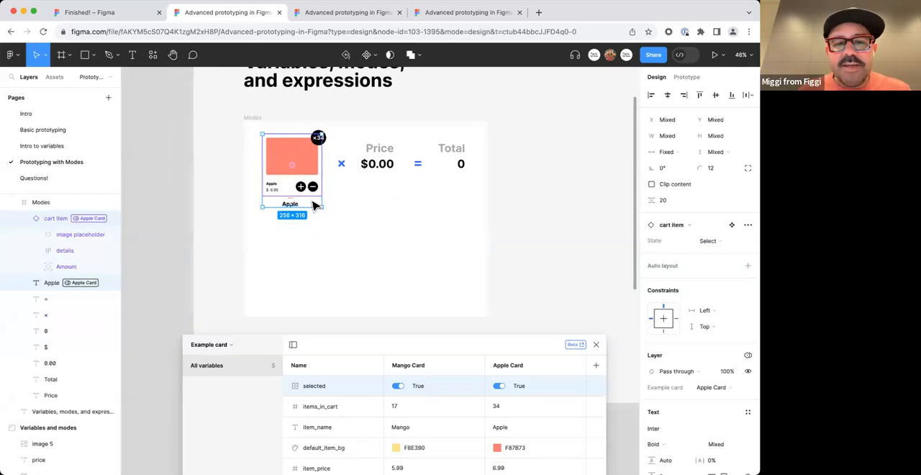
left_click_drag(402, 344, 391, 268)
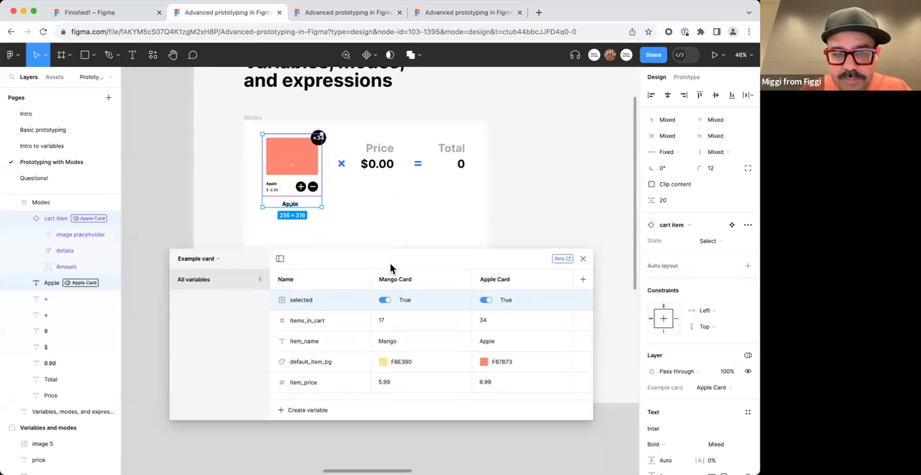
Select the plus icon nested in the Apple card and move the variables window clear of the card and its label.
left_click(388, 210)
left_click_drag(370, 202, 353, 207)
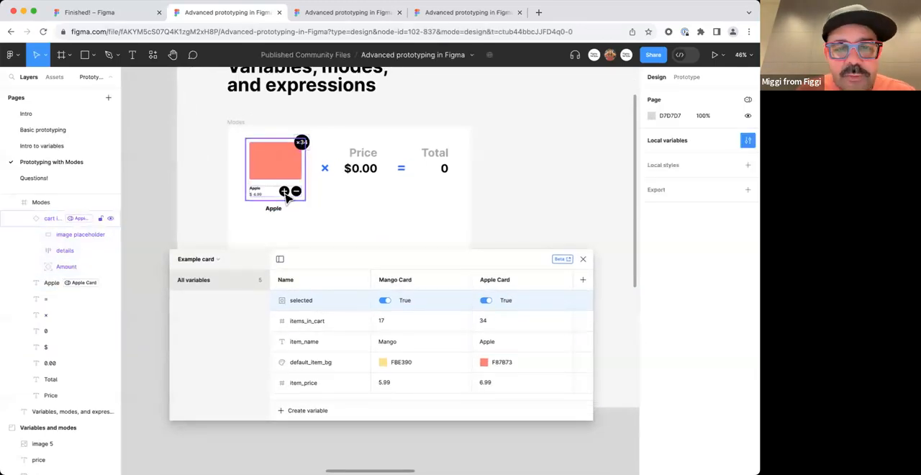
scroll(286, 197, "up", 3)
left_click(286, 210)
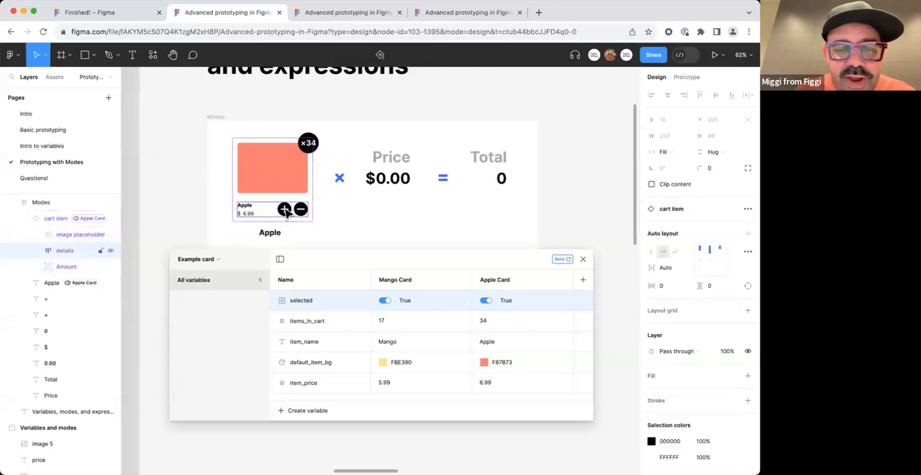
double_click(285, 210)
double_click(285, 210)
left_click_drag(331, 250, 319, 304)
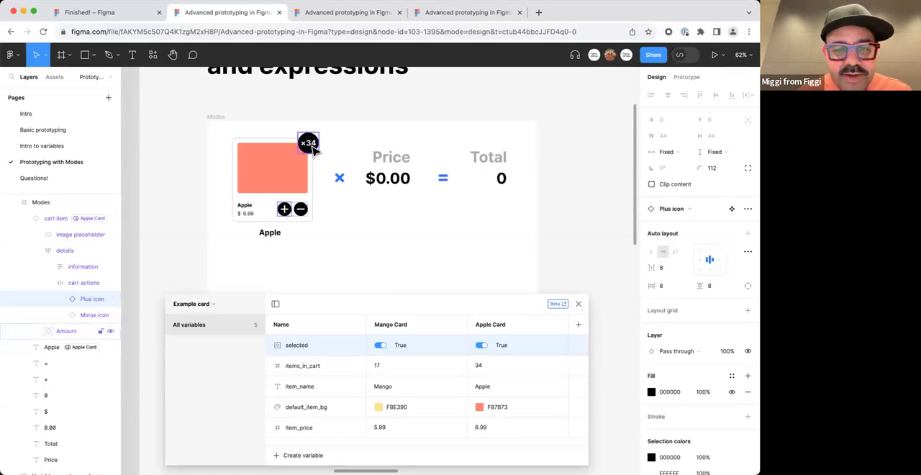
Bind the 0.00 text under Price to the item_price variable.
left_click(388, 184)
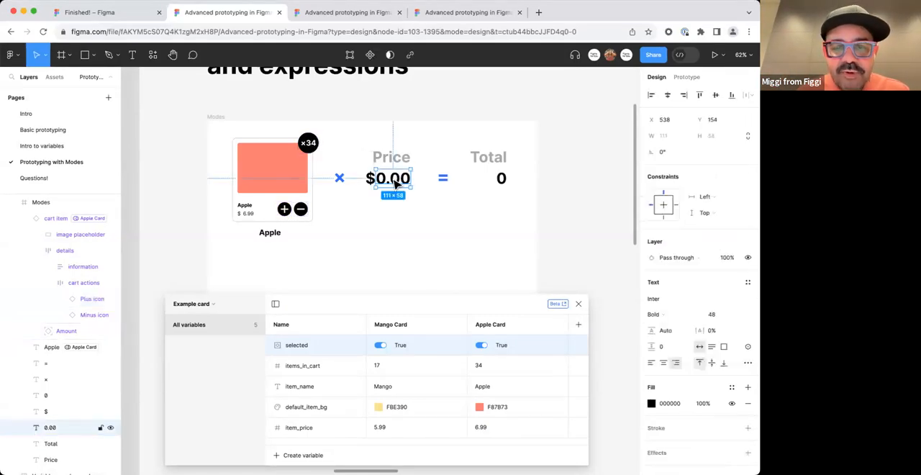
left_click(748, 346)
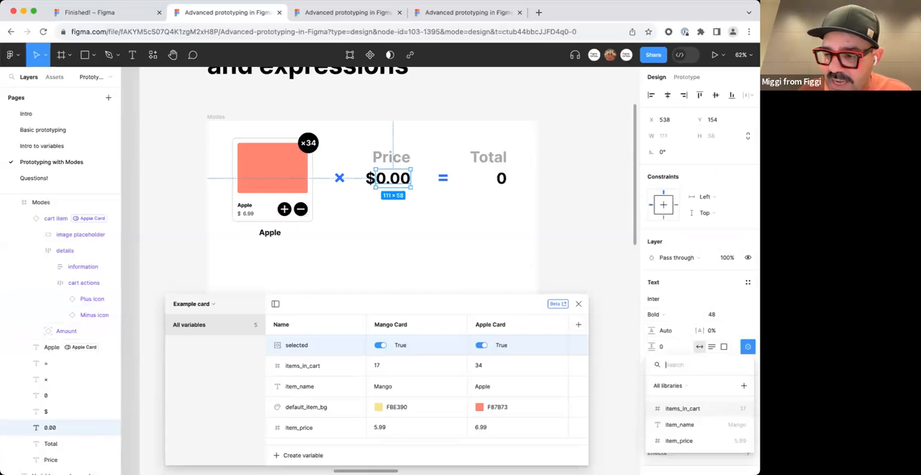
left_click(701, 440)
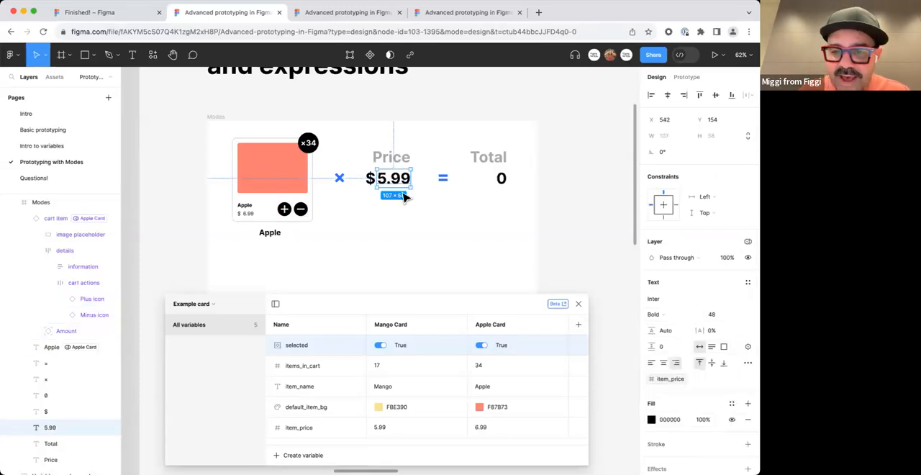
left_click_drag(506, 302, 533, 275)
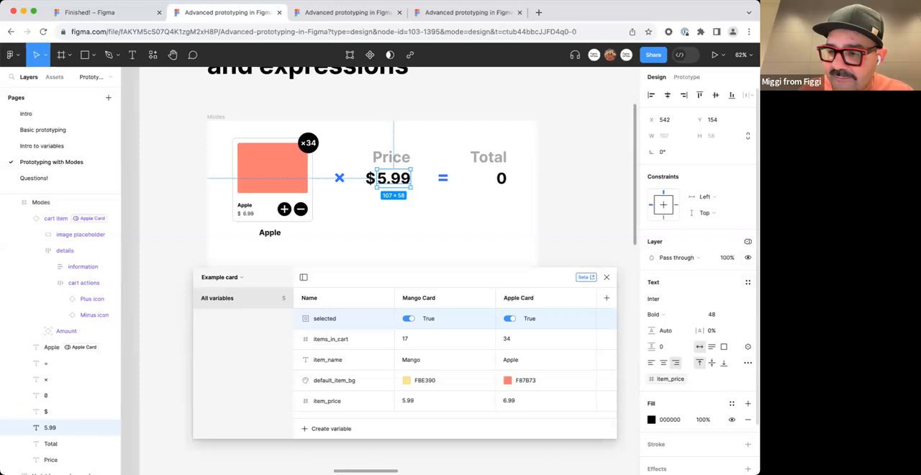
Set the Example card mode of the cart item in the Modes frame to Auto (Mango Card).
left_click(273, 105)
left_click(220, 117)
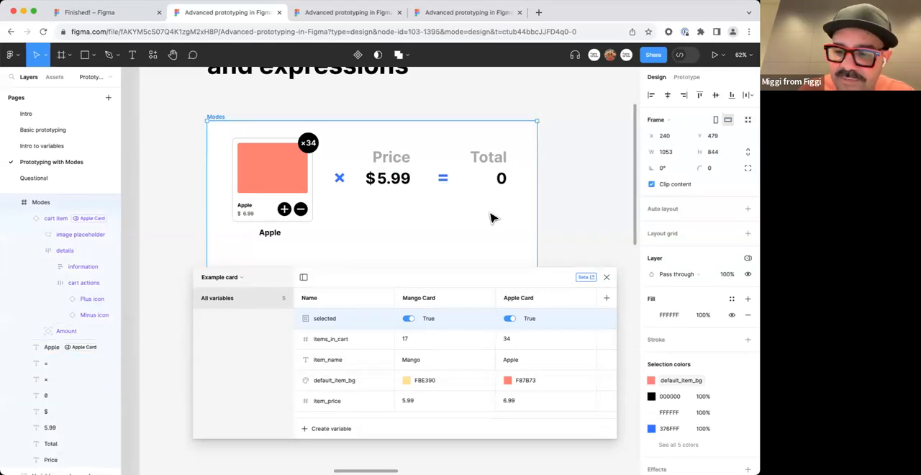
left_click(253, 178)
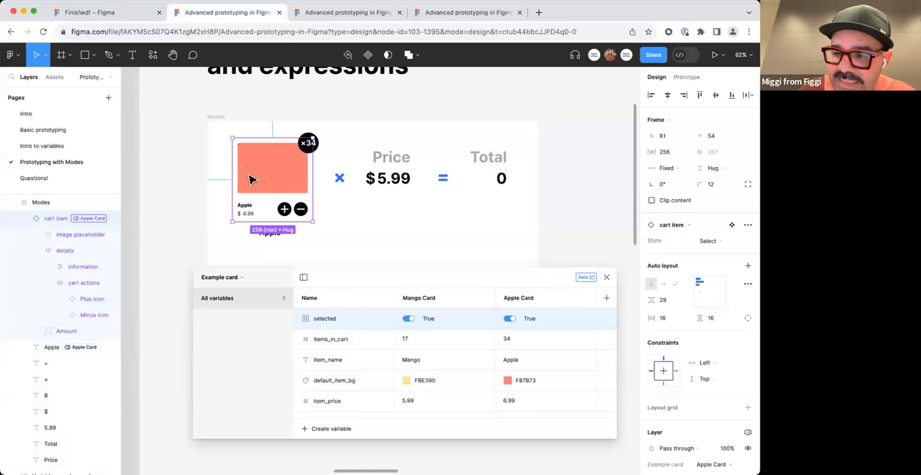
left_click(730, 245)
left_click(733, 245)
left_click(749, 242)
left_click(748, 242)
left_click(338, 228)
left_click(302, 180)
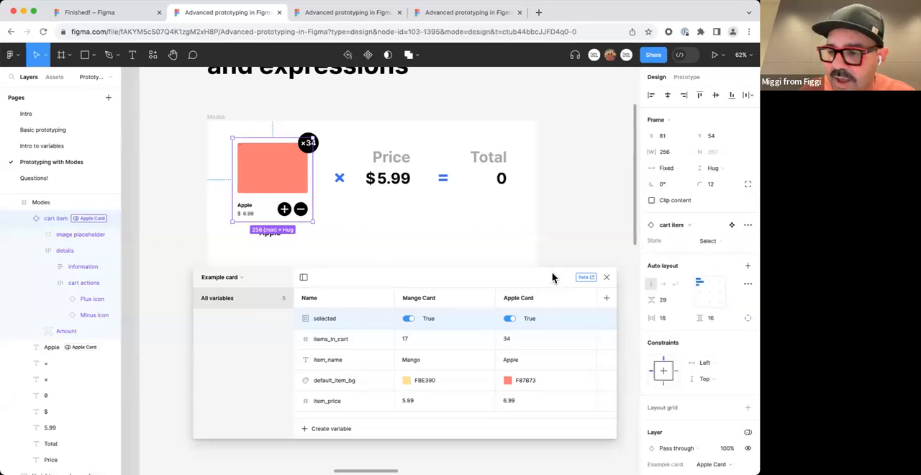
scroll(704, 367, "down", 5)
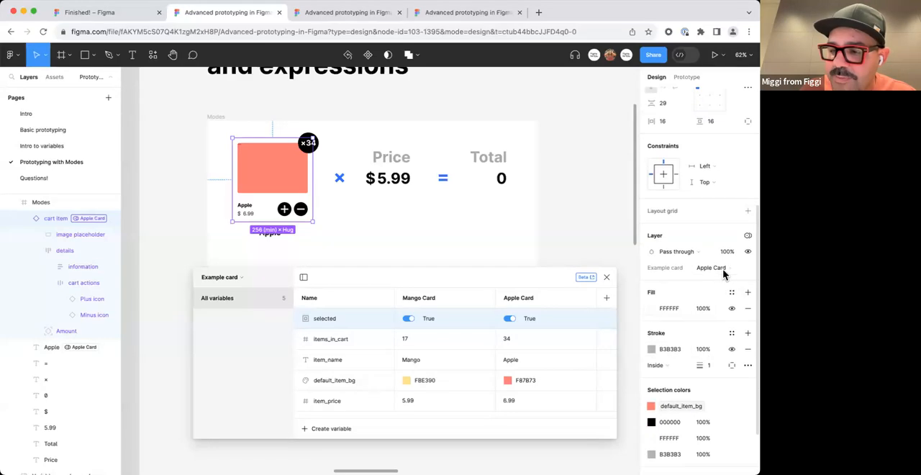
left_click(722, 270)
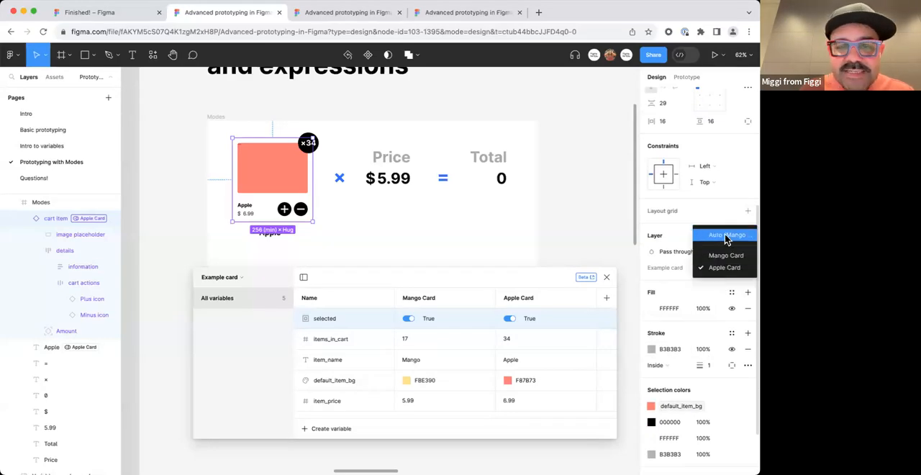
left_click(724, 233)
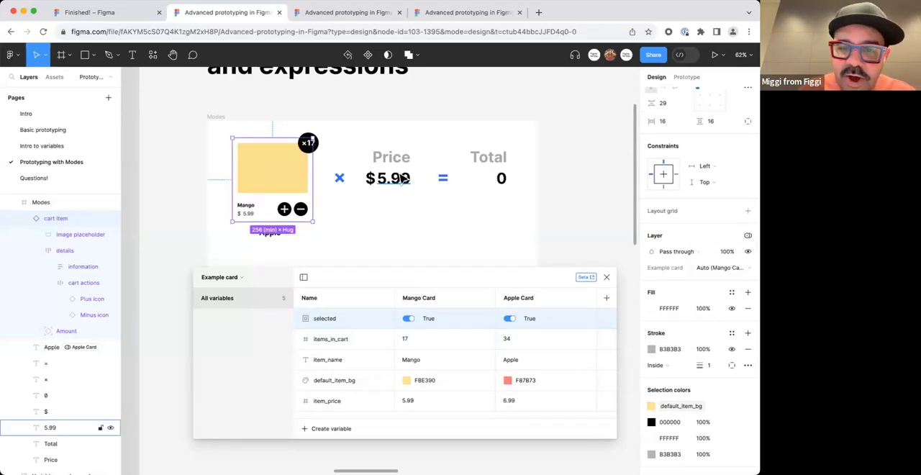
Apply the Apple Card mode of the Example card collection to the whole Modes frame.
left_click(220, 117)
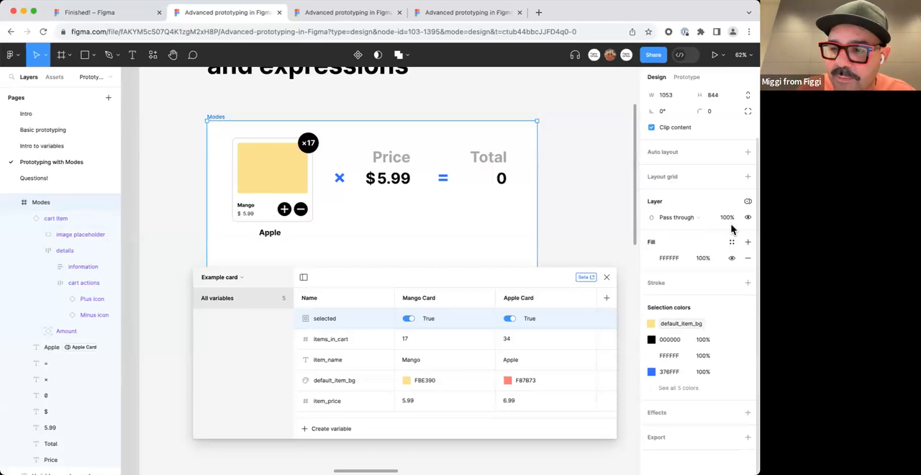
left_click(748, 201)
mouse_move(730, 240)
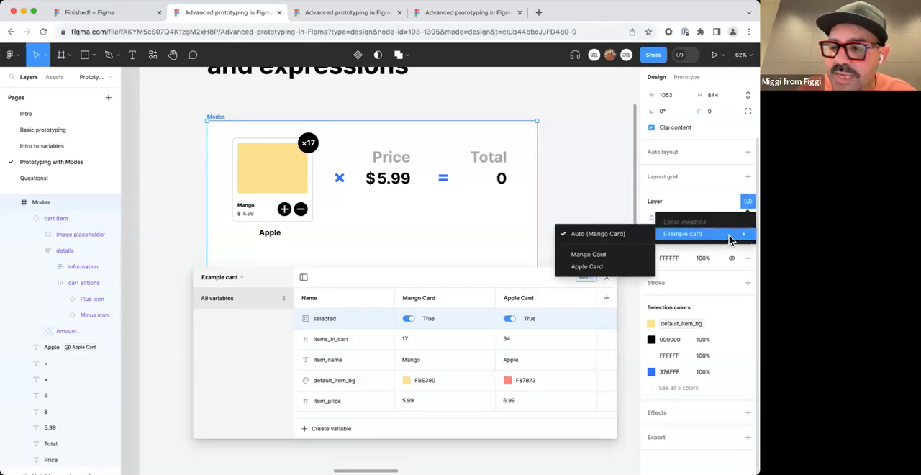
left_click(612, 266)
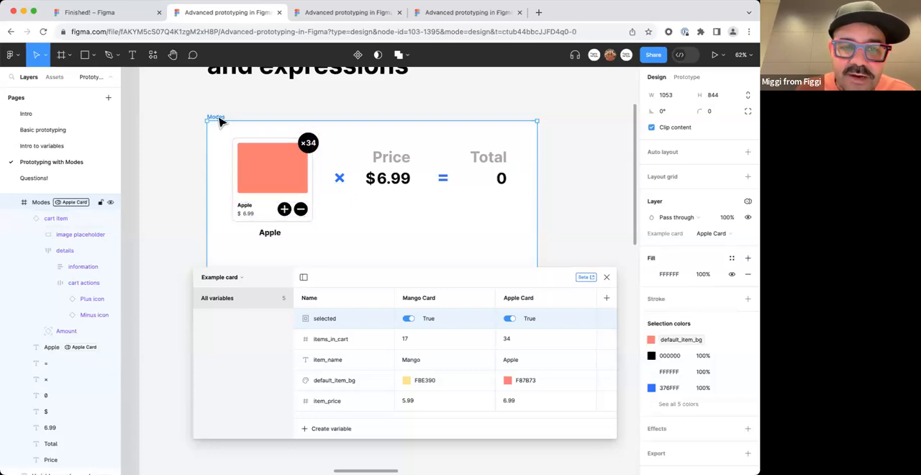
Switch the Modes frame's Example card mode to Mango Card and back to Apple Card.
left_click(732, 234)
left_click(732, 224)
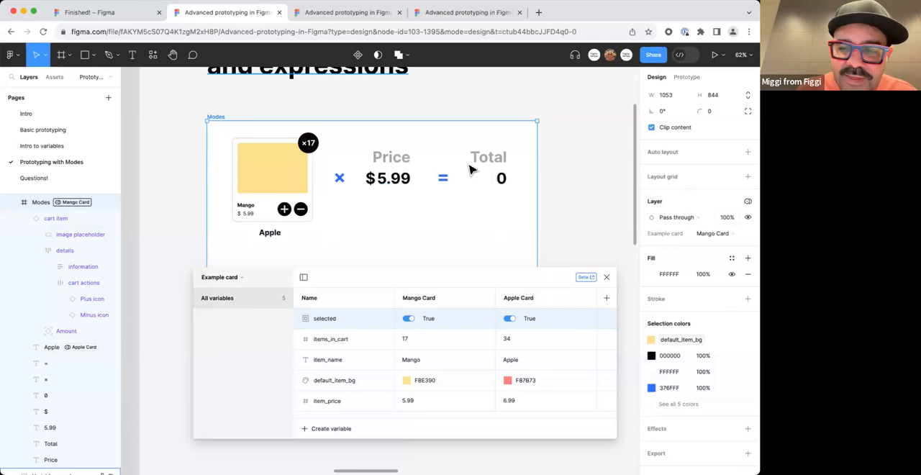
left_click(724, 233)
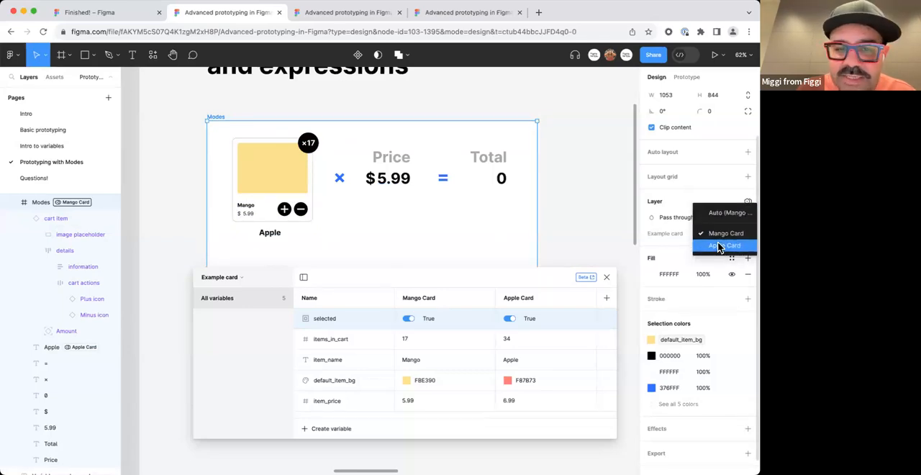
left_click(720, 246)
Set items_in_cart to 0 for both the Apple Card and Mango Card modes.
left_click(523, 340)
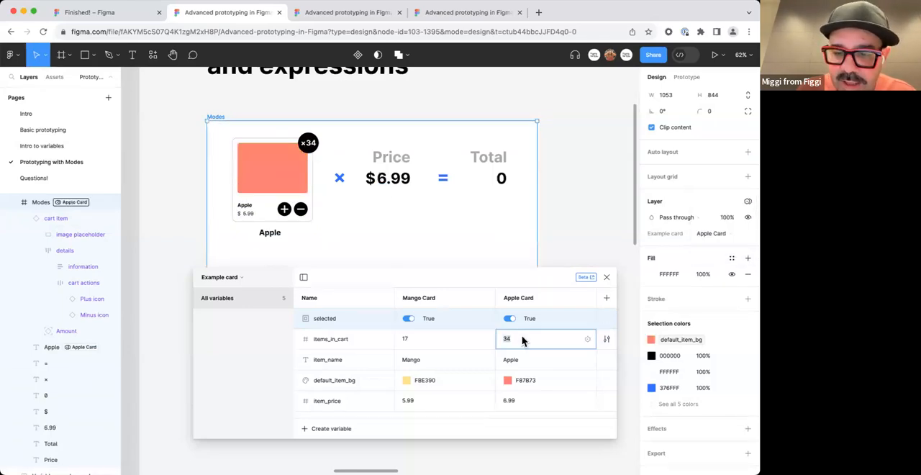
type("0")
key("Return")
left_click(441, 343)
type("0")
key("Return")
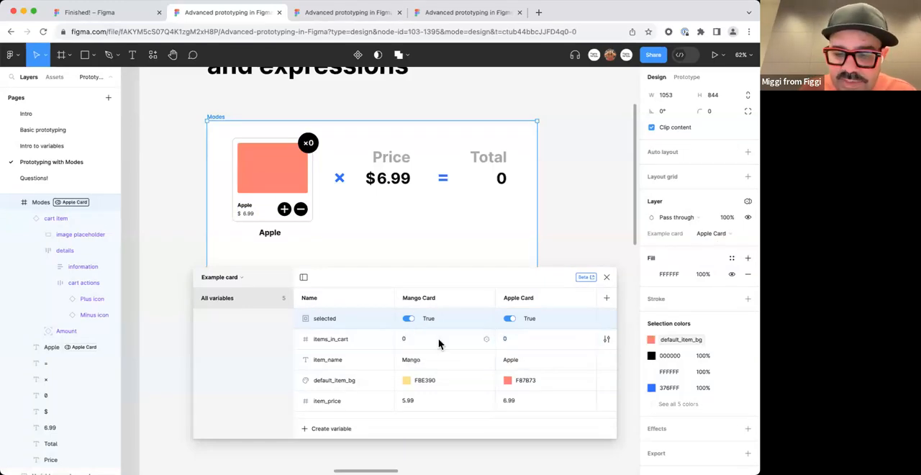
left_click_drag(357, 273, 353, 282)
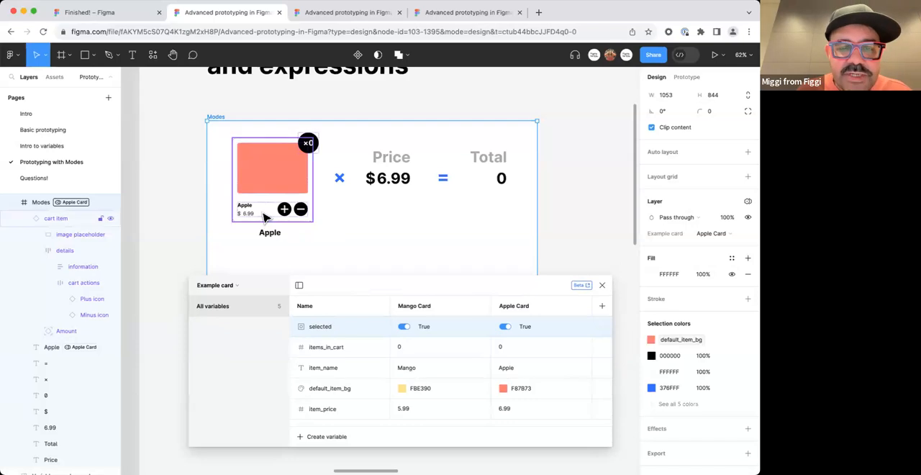
Create a new variable collection named Checkout.
left_click(285, 214)
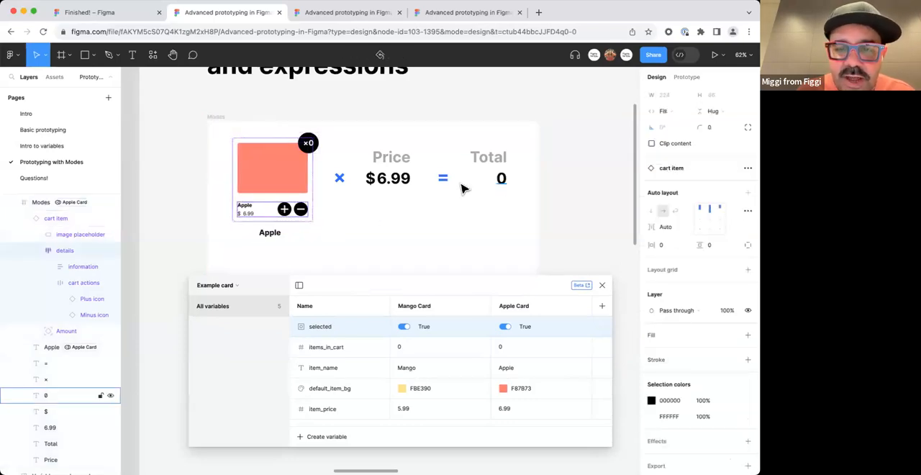
left_click_drag(408, 292, 399, 258)
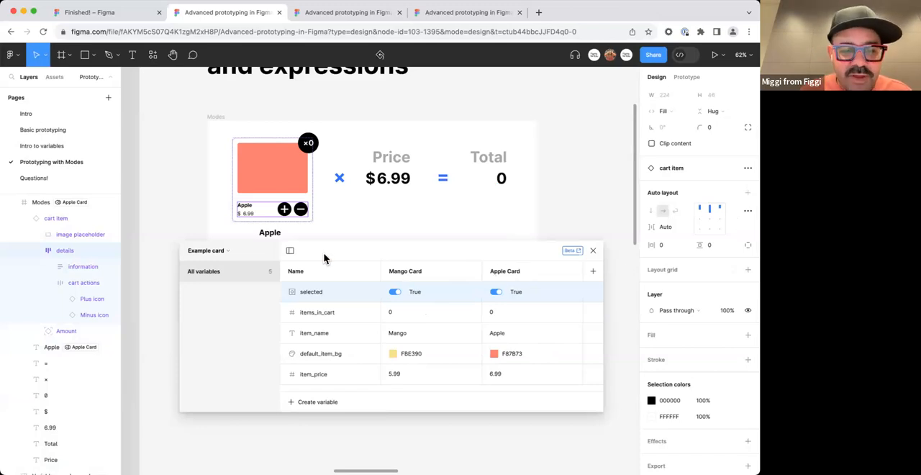
left_click(222, 251)
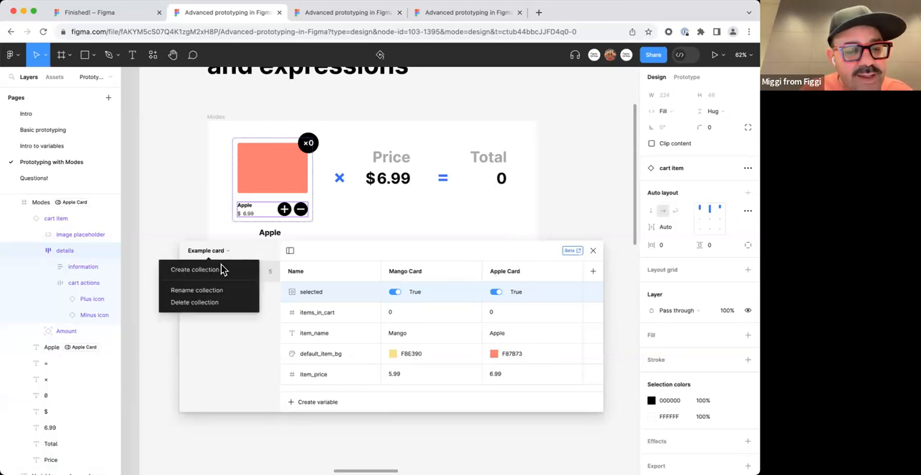
left_click(221, 270)
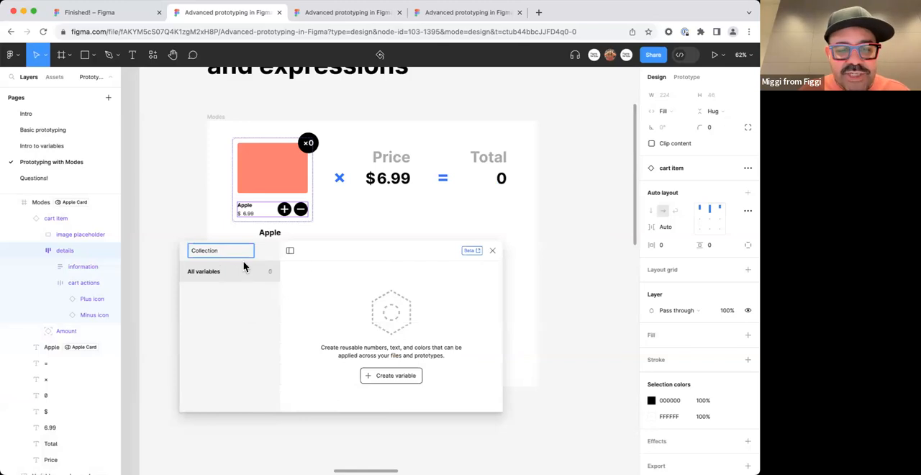
double_click(241, 256)
type("Checkout")
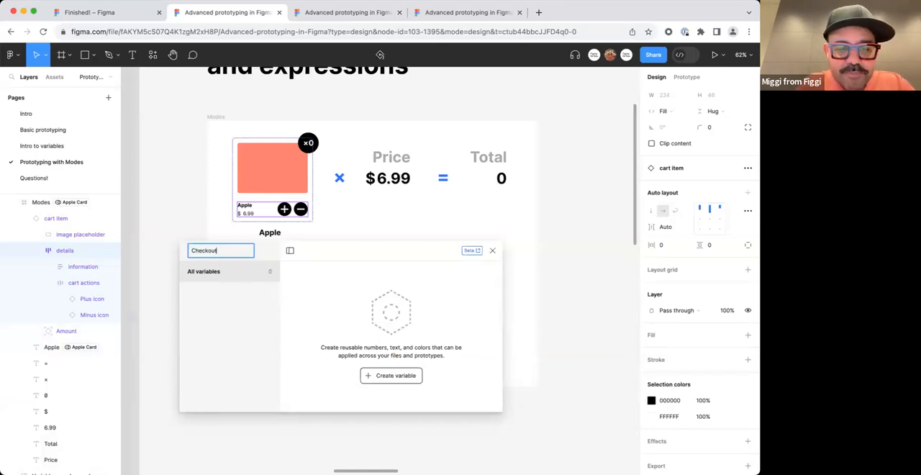
key("Return")
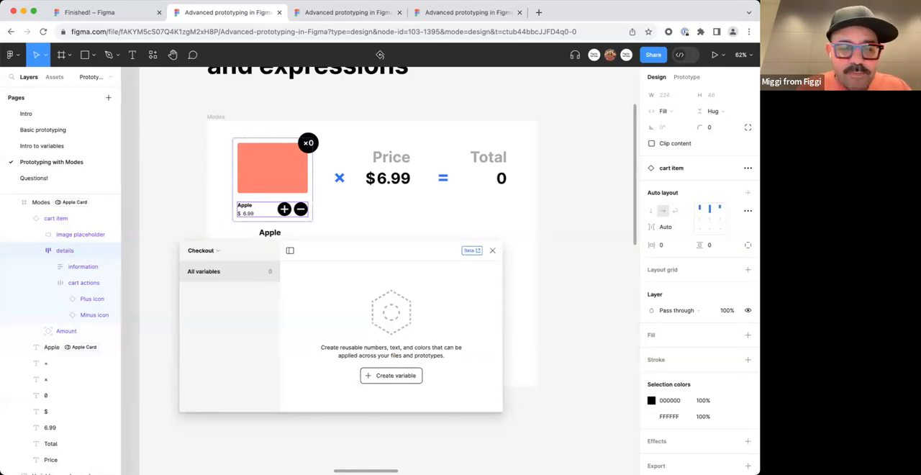
Add a number variable named Total to the Checkout collection and set its value to 6.
left_click(391, 380)
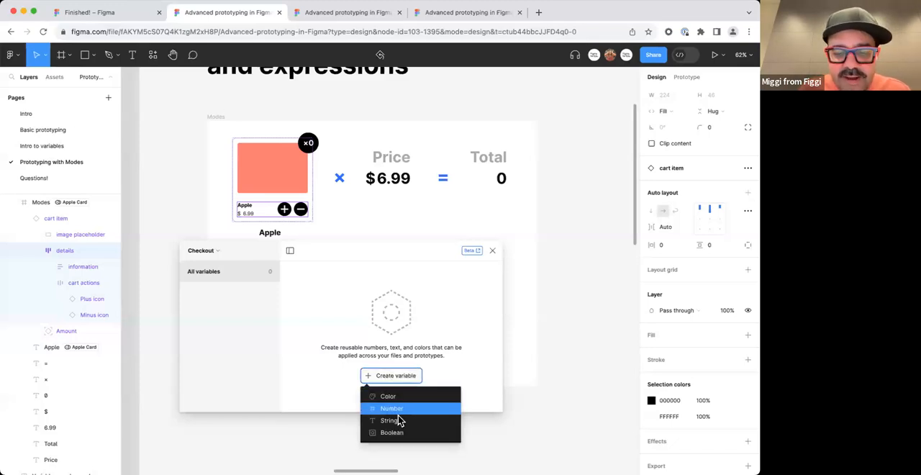
left_click(399, 409)
type("Total")
key("Return")
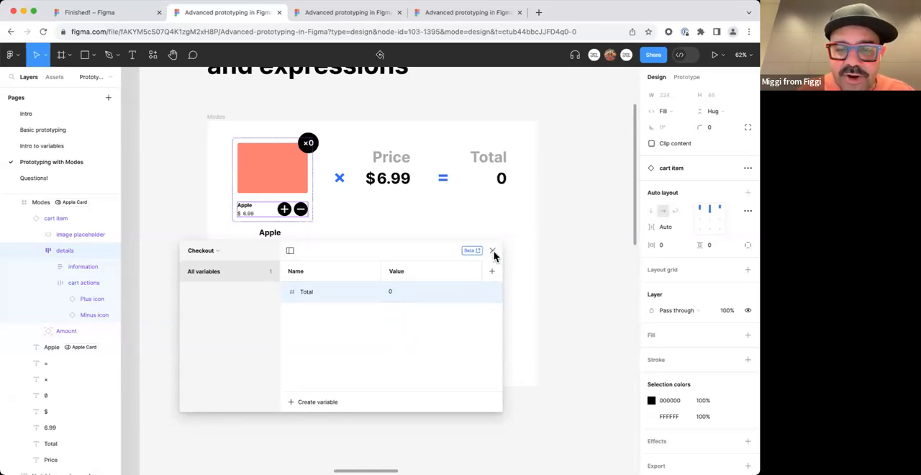
left_click(408, 293)
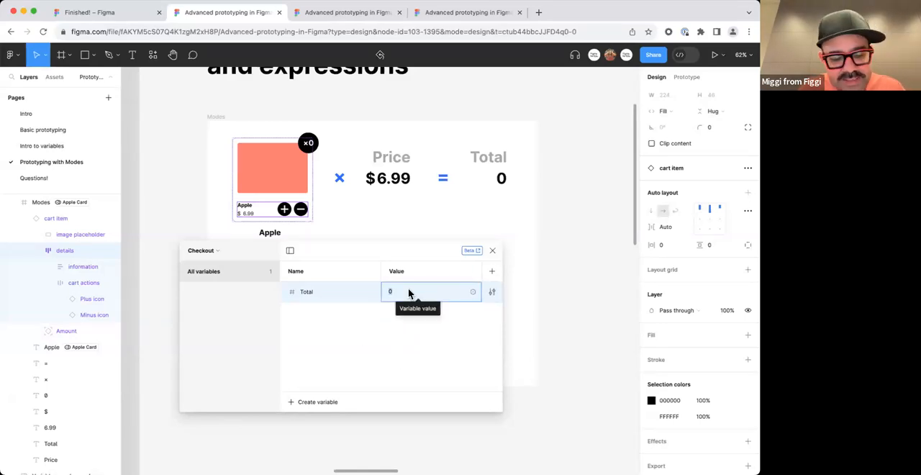
type("6")
key("Return")
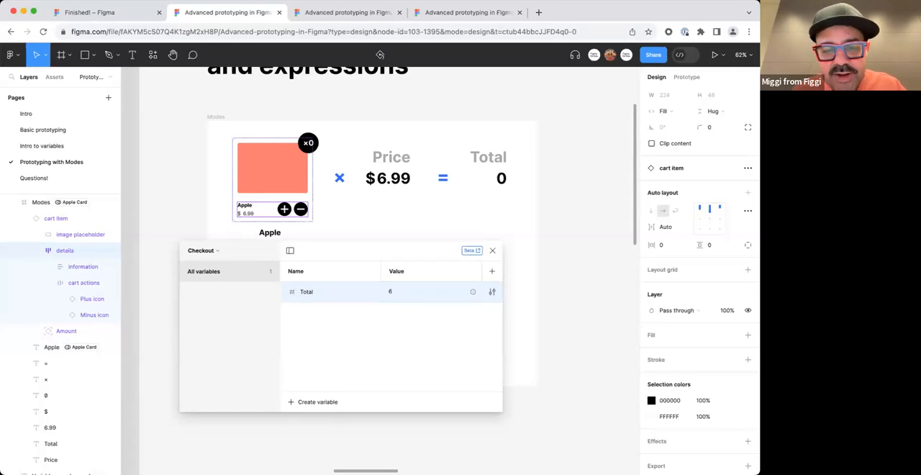
Bind the 0 text under Total to the Total variable from the Checkout collection.
left_click(501, 180)
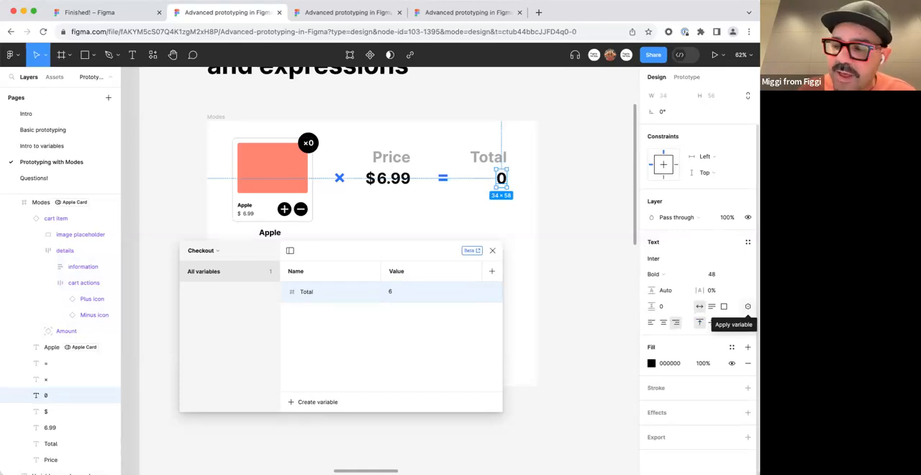
left_click(748, 307)
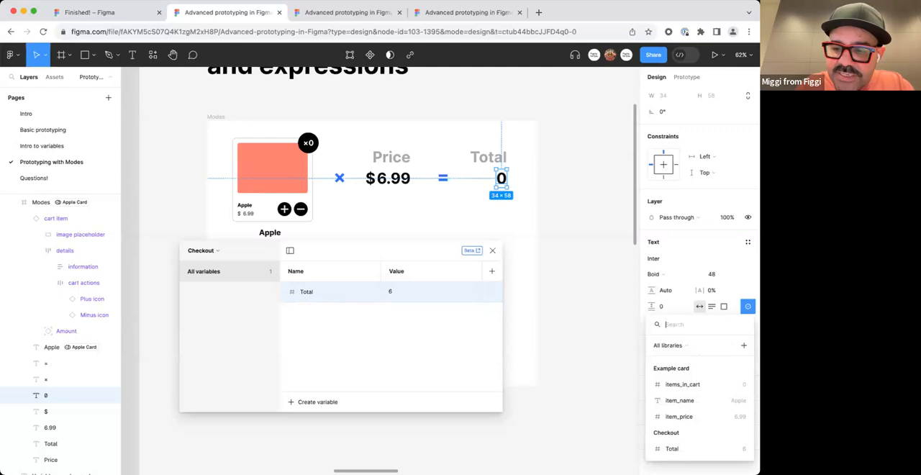
type("tota")
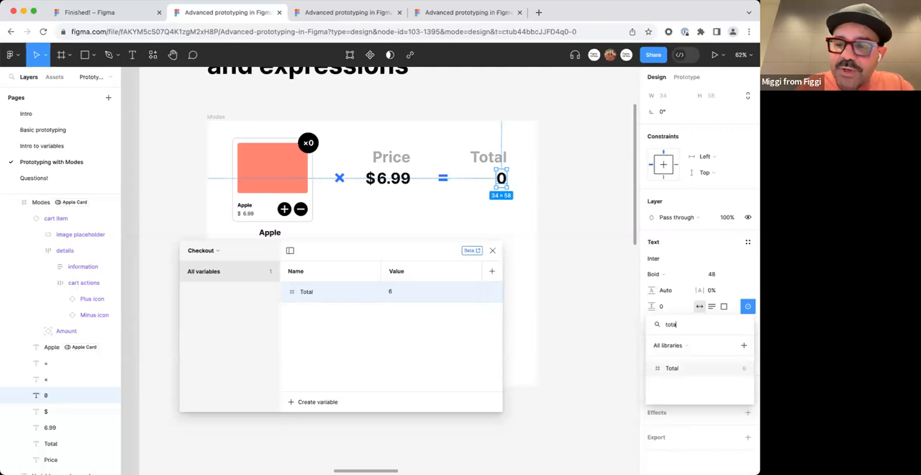
left_click(696, 373)
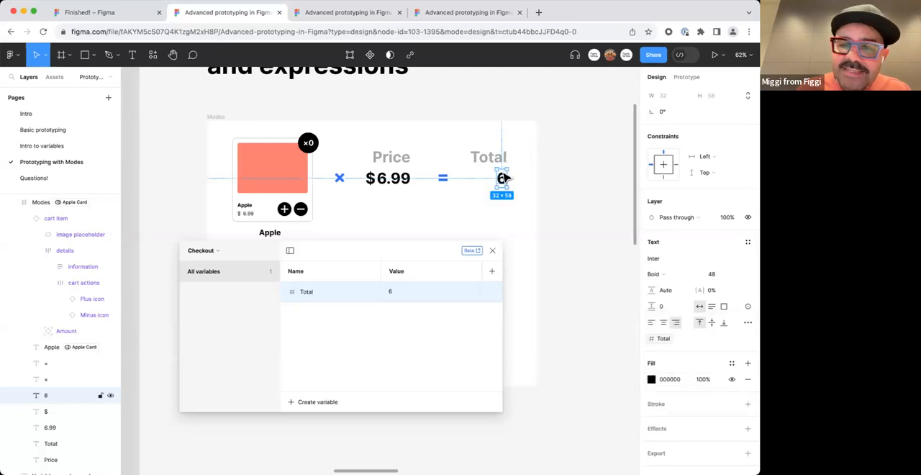
Set the Total variable in the Checkout collection to 0 and close the variables table.
left_click(396, 292)
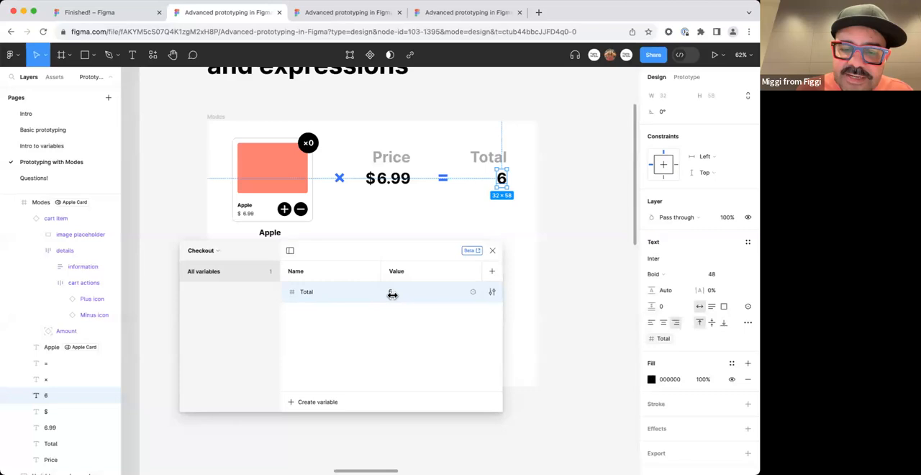
left_click(395, 295)
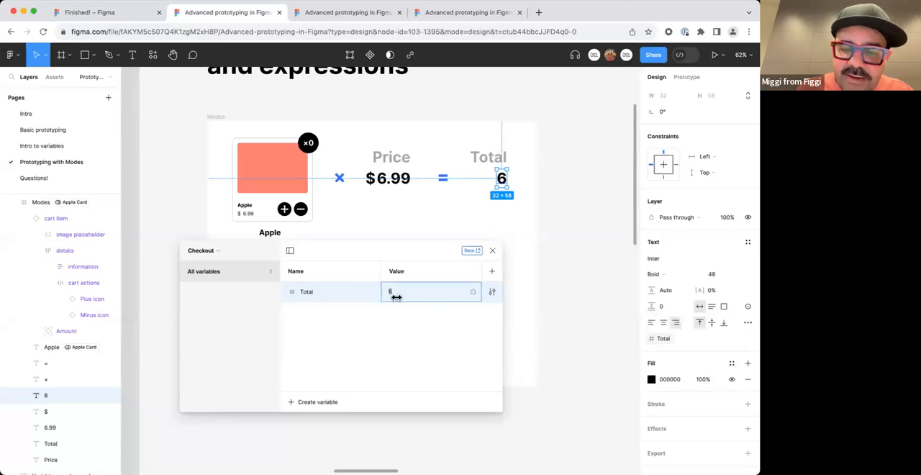
type("0")
key("Return")
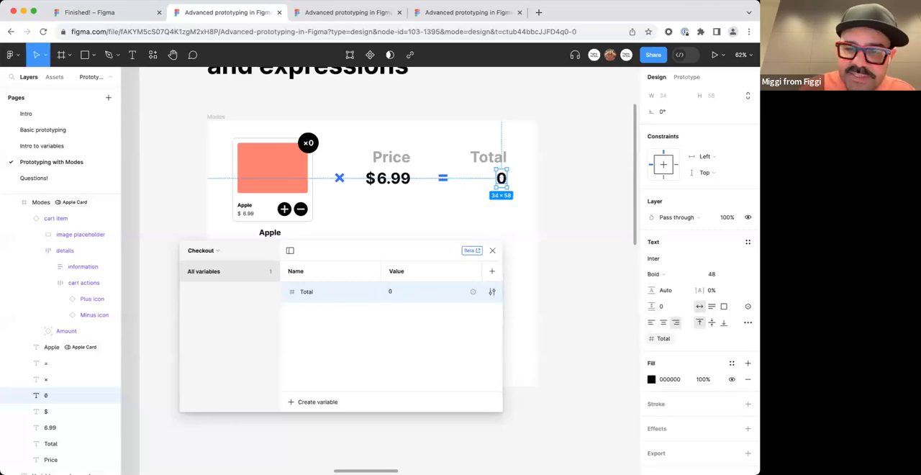
left_click(493, 252)
left_click(529, 246)
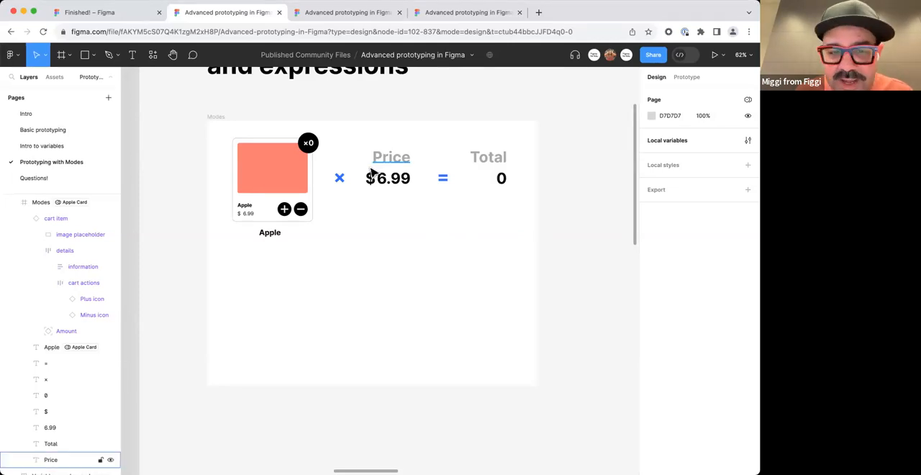
Show the prototype settings and drill through the Apple cart item's nested layers to its Plus icon.
left_click(685, 78)
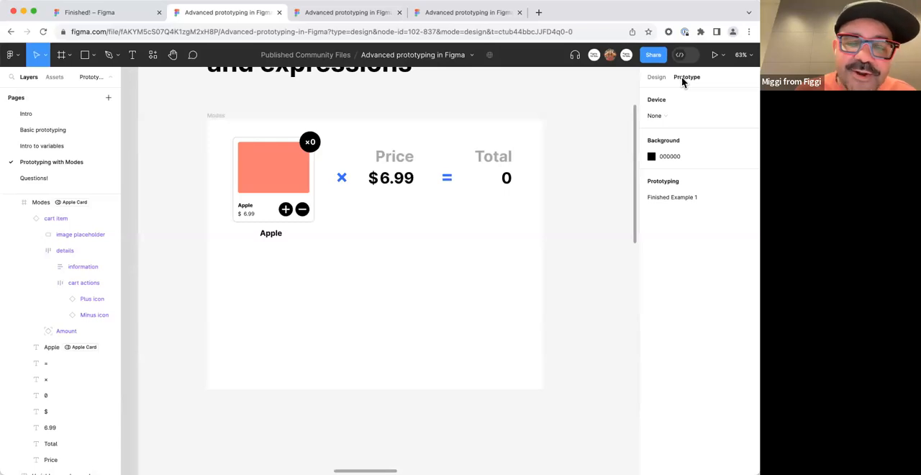
left_click(286, 210)
left_click(286, 210)
double_click(287, 210)
double_click(287, 210)
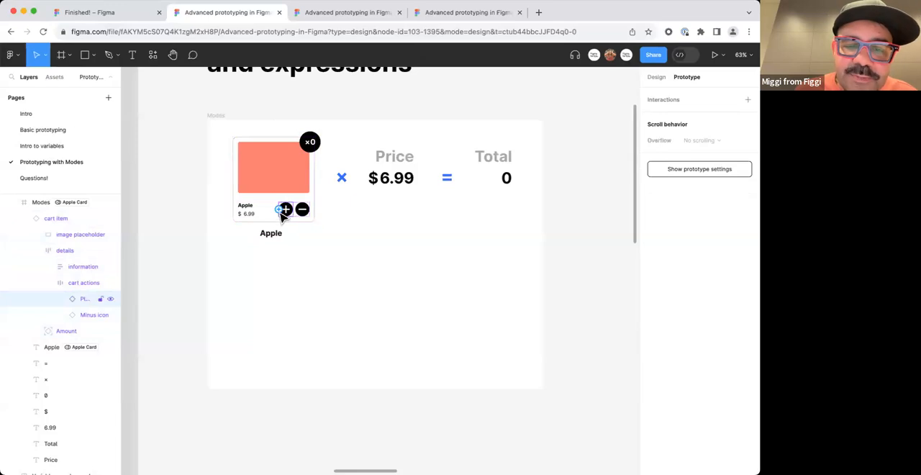
left_click(321, 252)
scroll(288, 216, "up", 1)
left_click(286, 209)
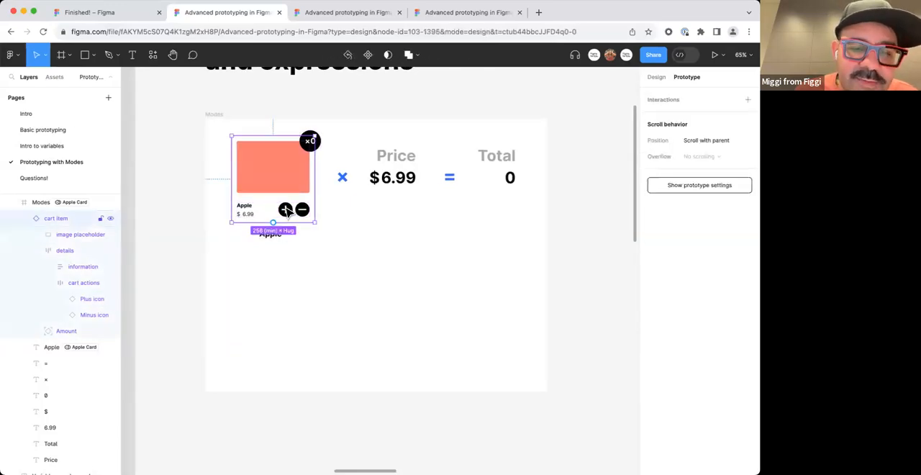
double_click(286, 209)
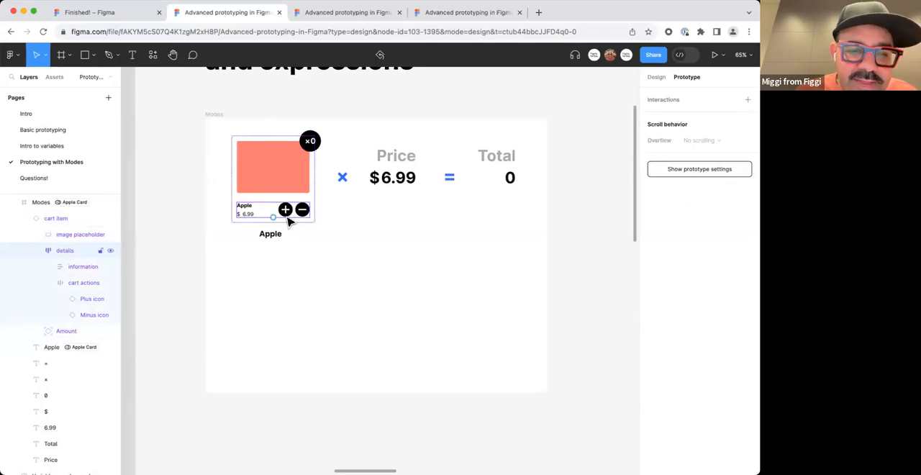
double_click(287, 216)
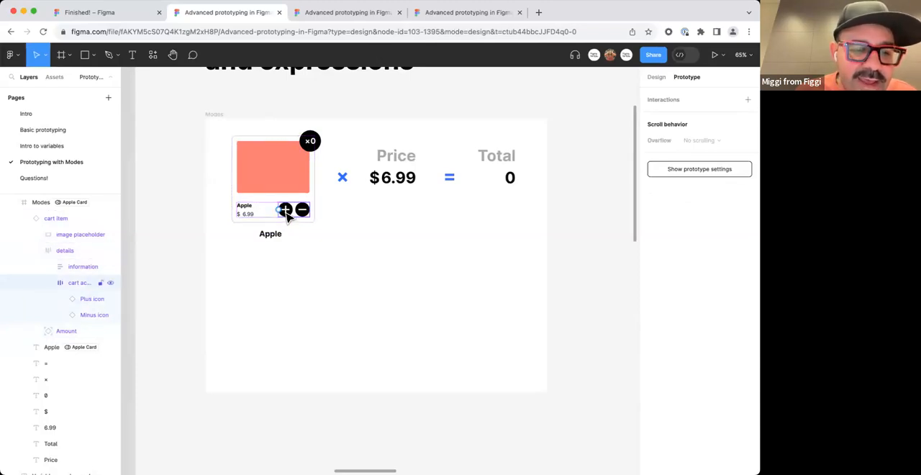
double_click(285, 210)
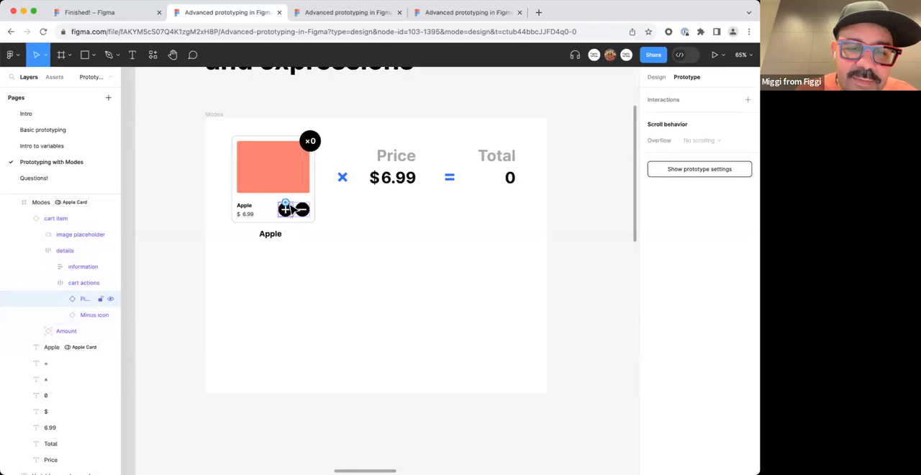
left_click(290, 227)
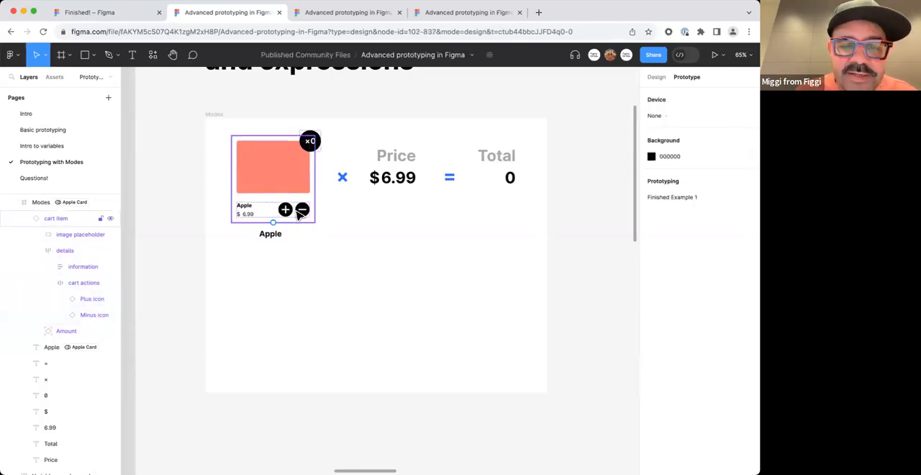
Add an On click interaction with a Set variable action to the cart item's Plus icon.
double_click(288, 212)
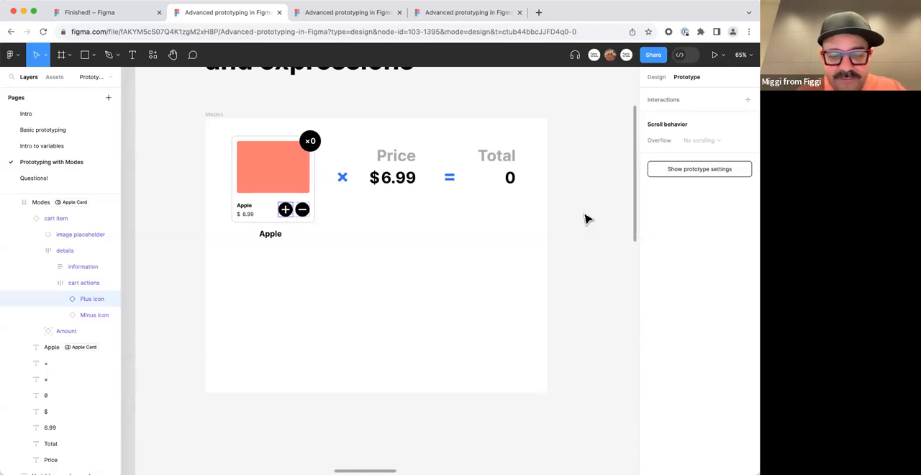
left_click(286, 212)
left_click(748, 99)
left_click_drag(529, 124, 391, 220)
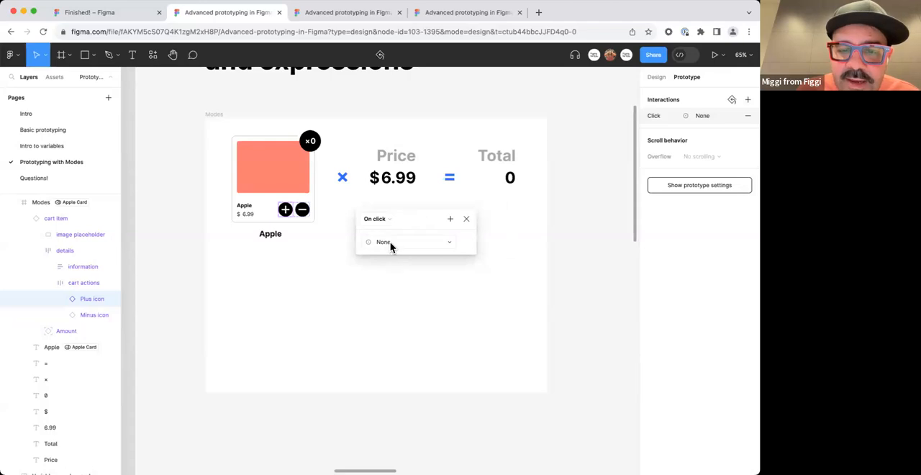
left_click(386, 243)
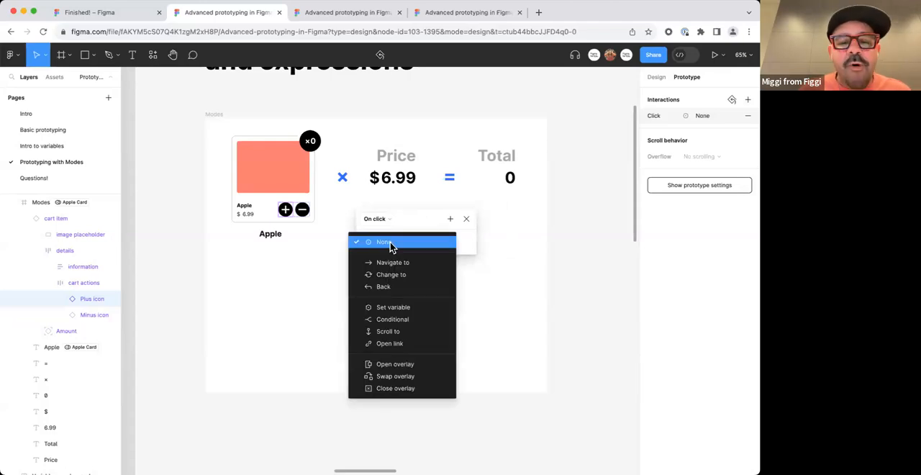
left_click(416, 314)
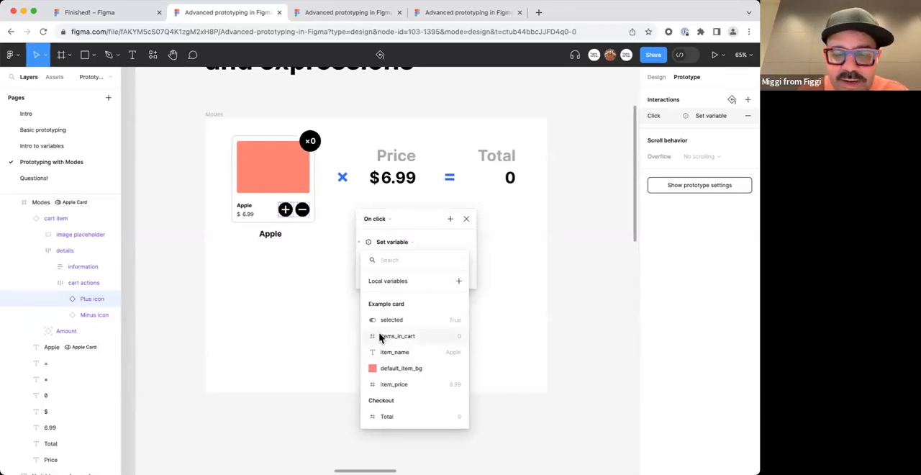
Choose items_in_cart as the variable changed by the Plus icon's Set variable action.
left_click(411, 339)
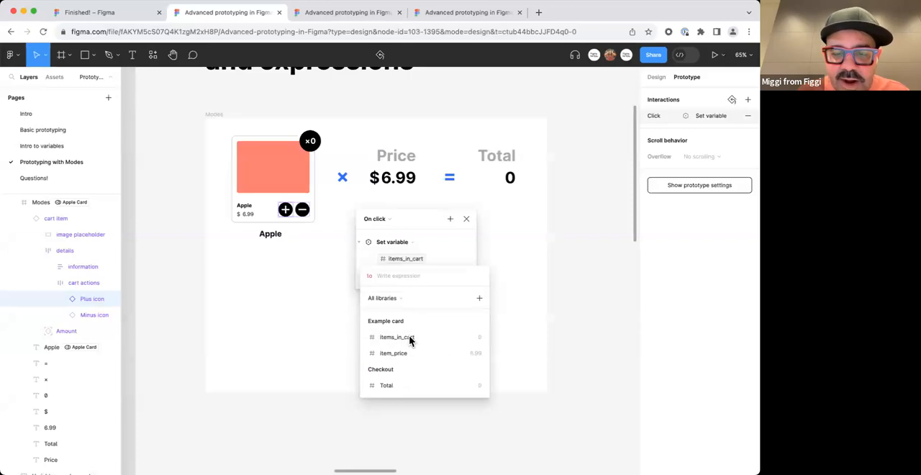
left_click(411, 338)
left_click(448, 258)
left_click(439, 260)
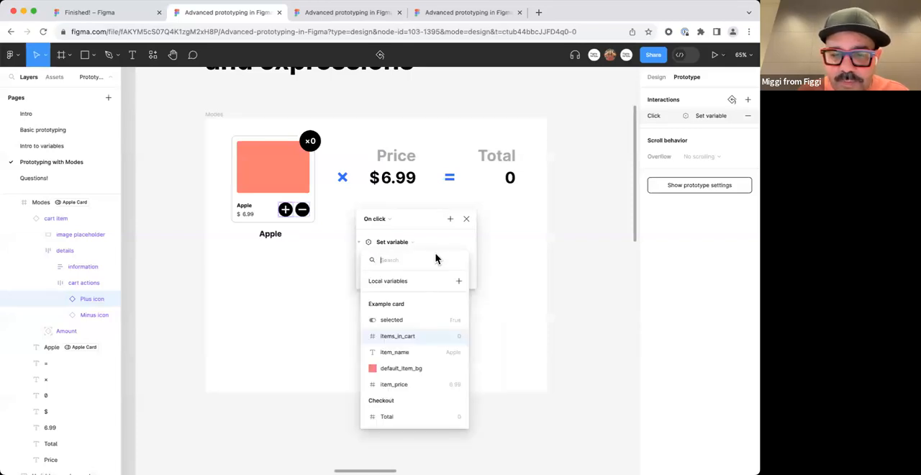
left_click(454, 261)
left_click(434, 261)
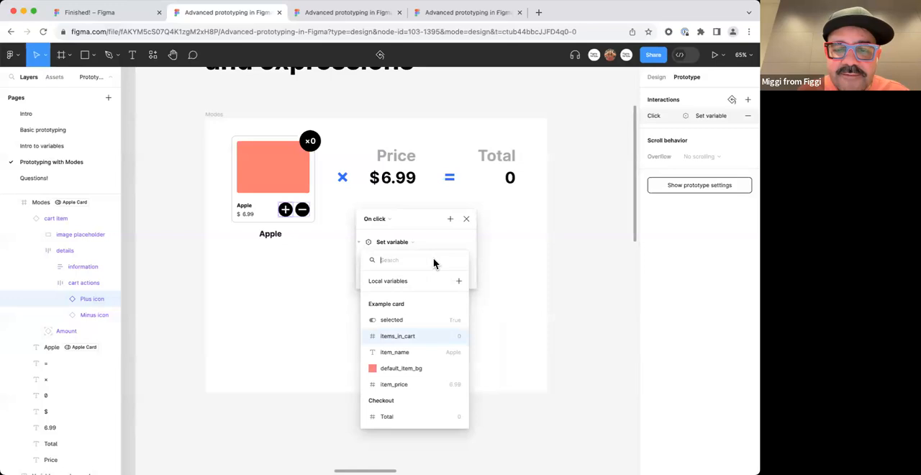
left_click(410, 336)
key("BackSpace")
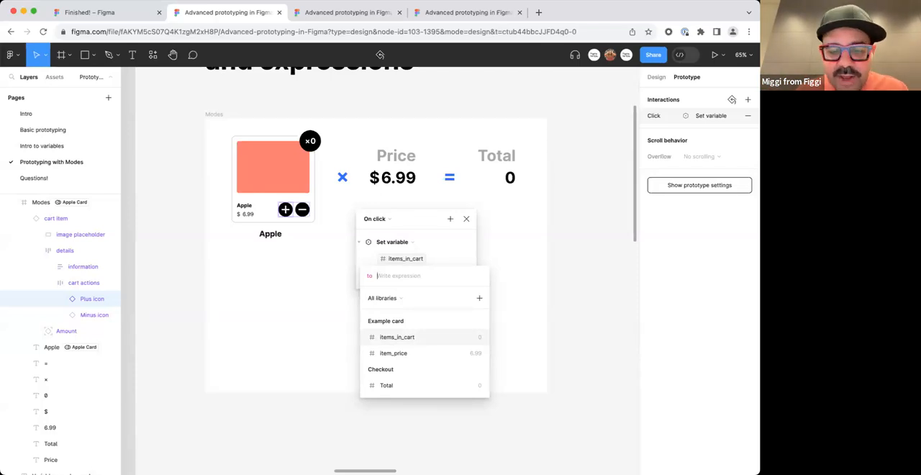
Set the items_in_cart action's expression to items_in_cart + 1.
left_click(425, 336)
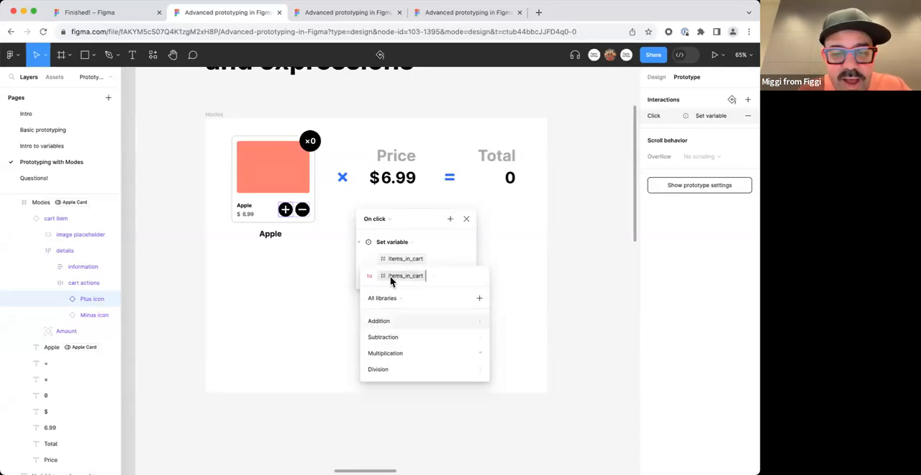
type("+1")
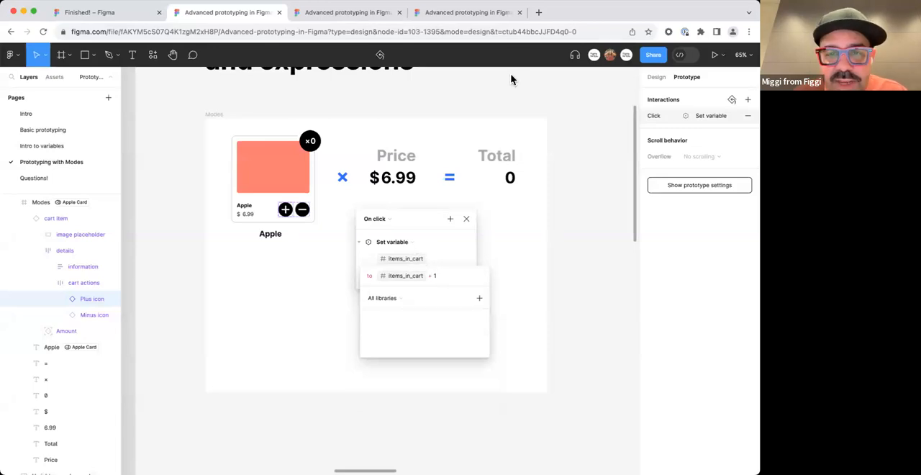
left_click(522, 32)
key("super+equal")
key("super+equal")
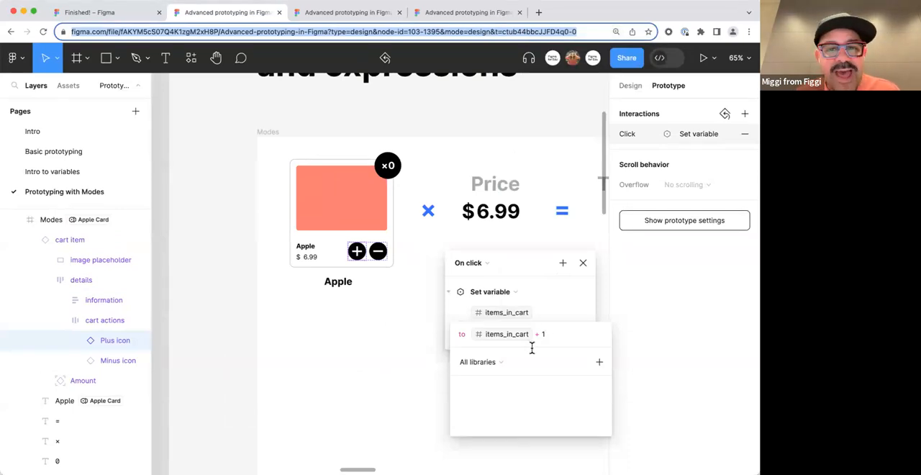
key("super+0")
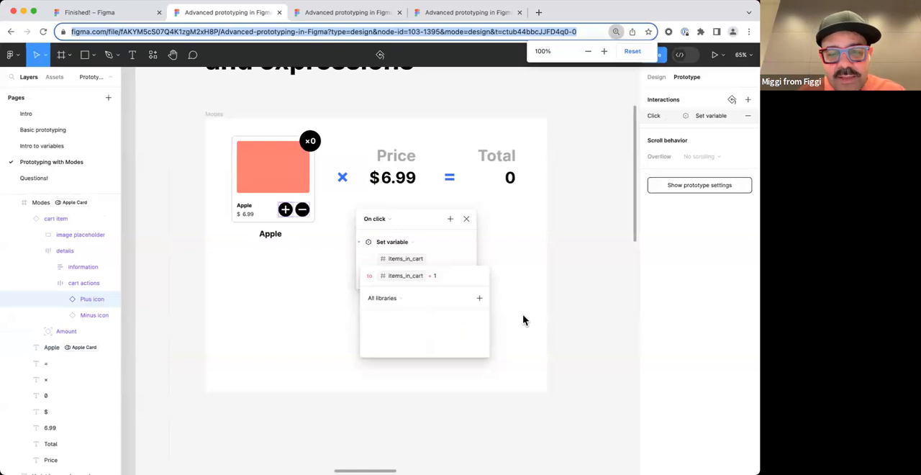
left_click(514, 276)
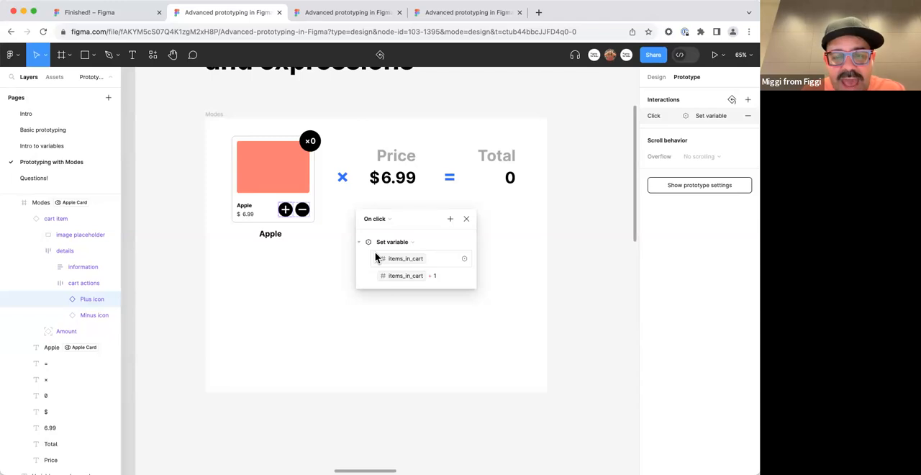
Add a second Set variable action to the Plus icon's On click interaction, targeting the Total variable.
left_click(450, 220)
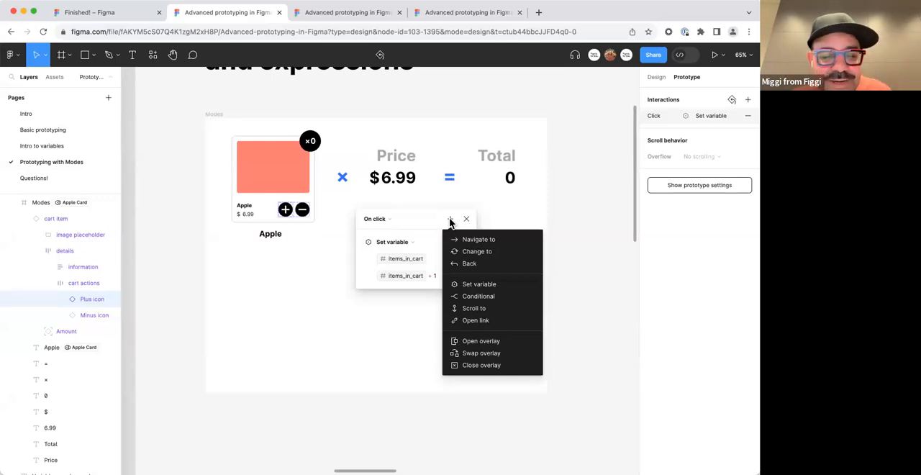
left_click(477, 285)
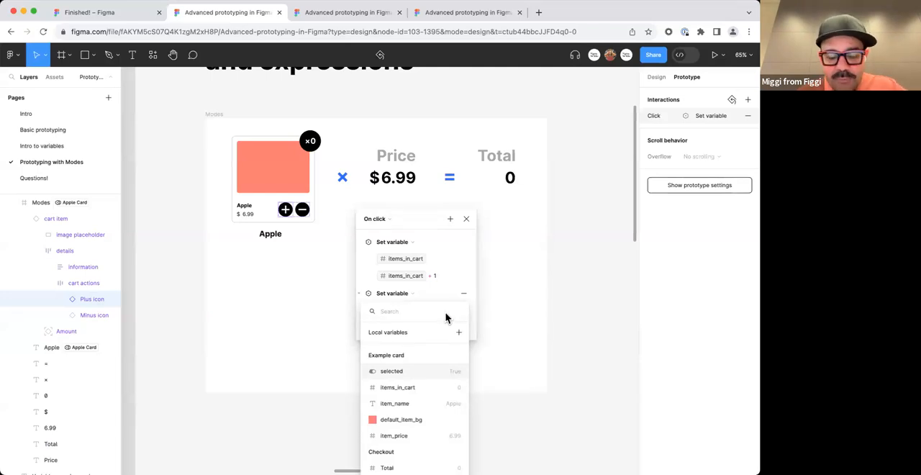
type("tot")
key("Return")
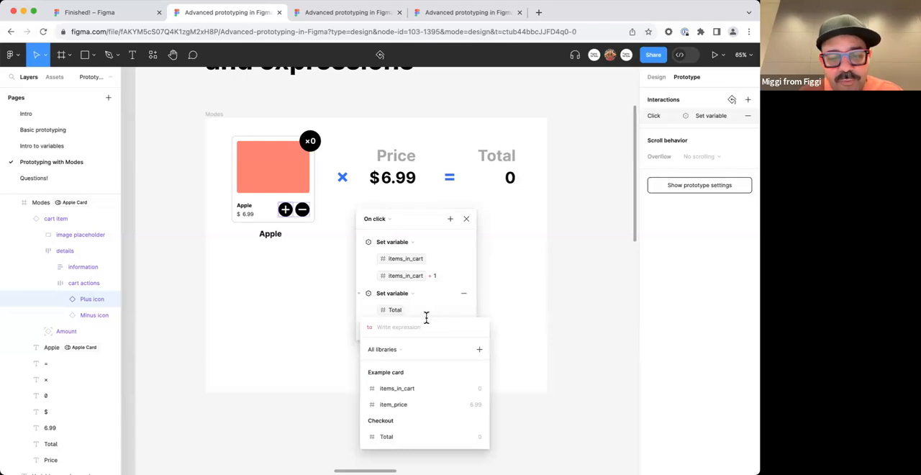
Set the Total action's expression to items_in_cart * item_price.
left_click(421, 394)
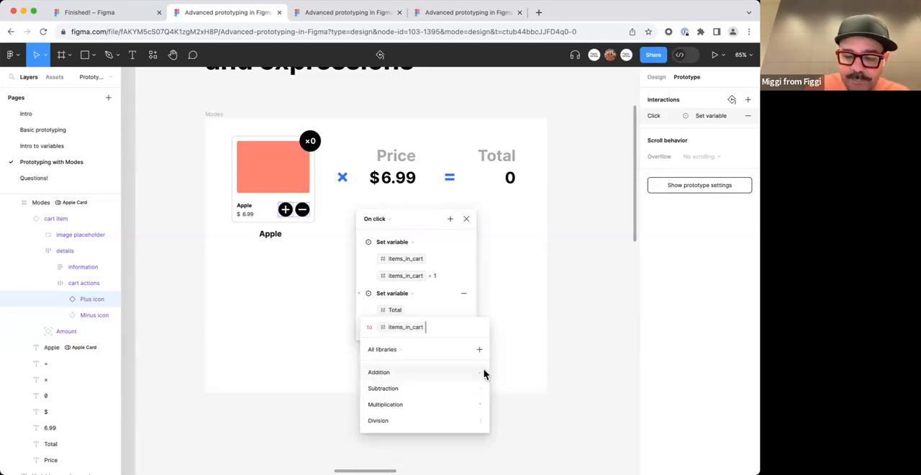
type("*")
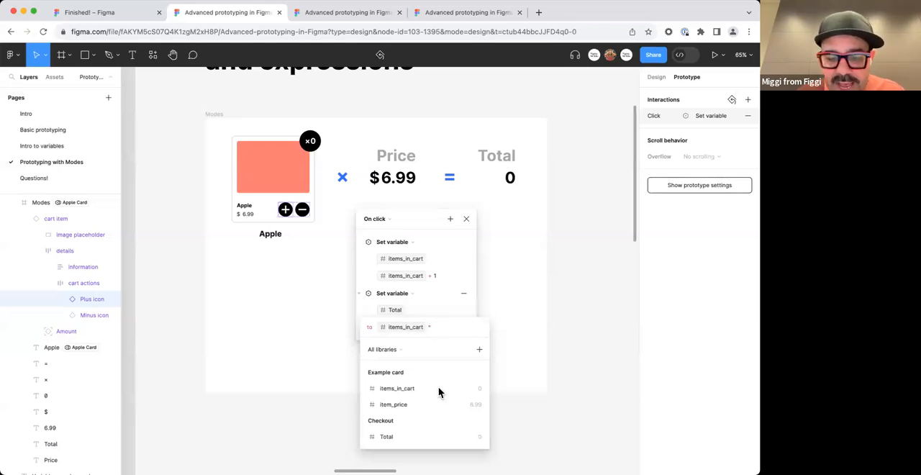
left_click(436, 404)
type("-")
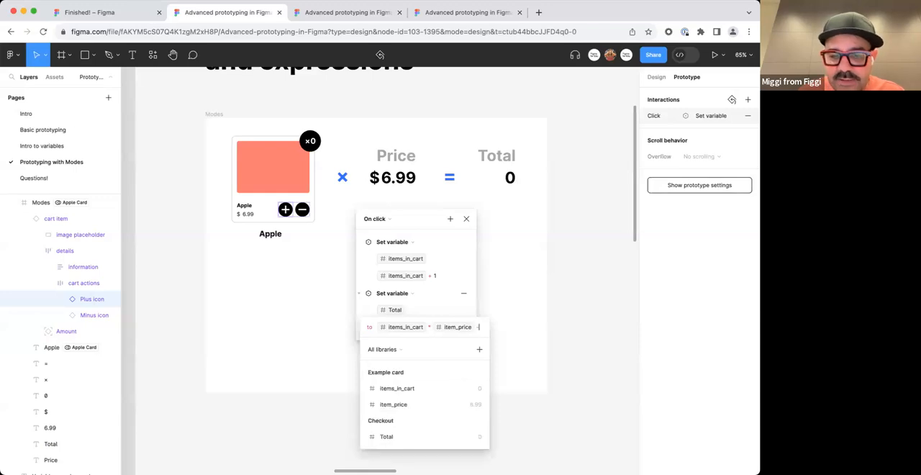
key("BackSpace")
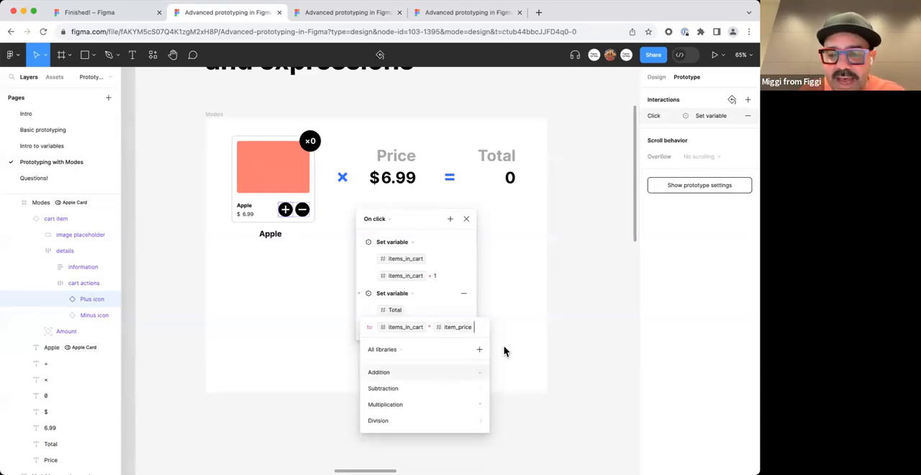
scroll(504, 349, "up", 1)
left_click(416, 313)
type("tot")
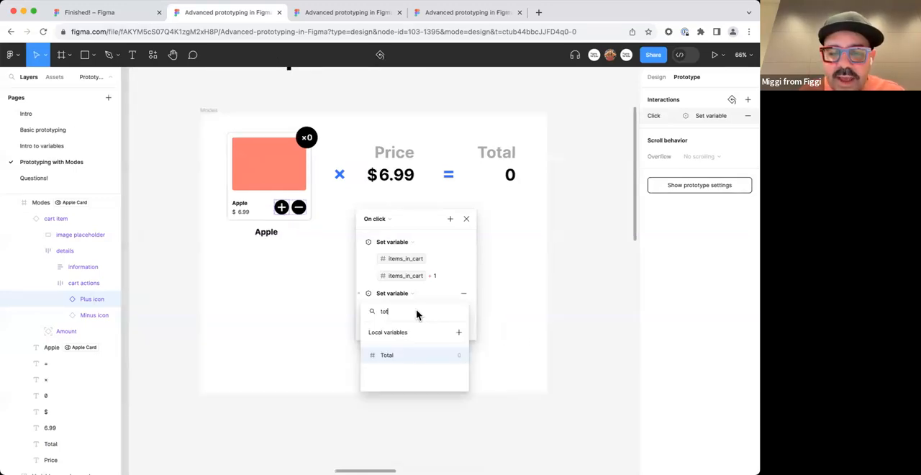
left_click(408, 358)
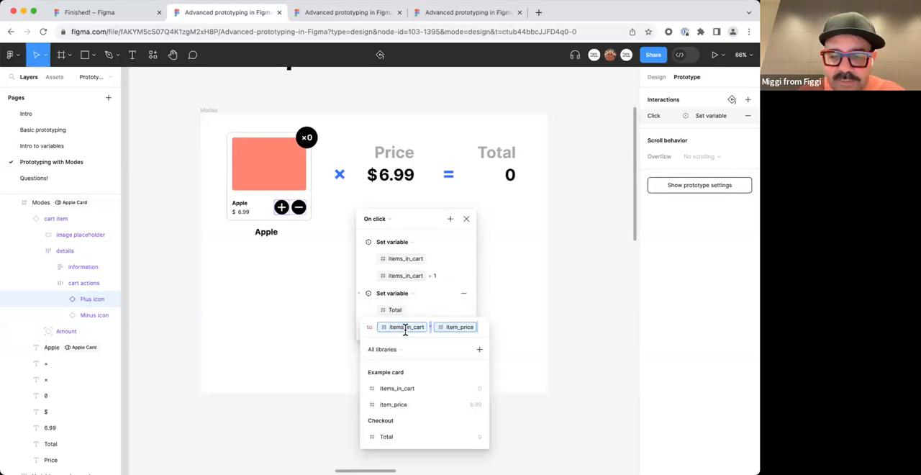
left_click(502, 331)
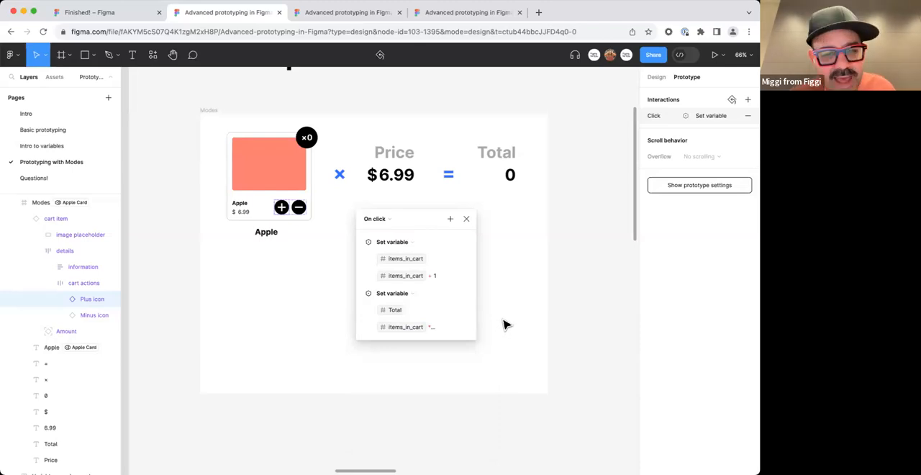
Preview the Modes frame and test the Plus icon repeatedly to check the quantity and total updates, closing the preview at the end.
left_click(209, 111)
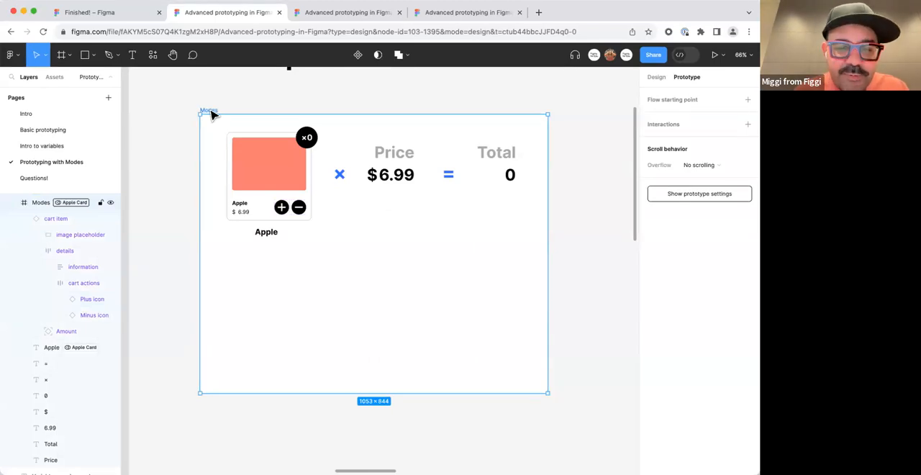
key("shift+space")
left_click_drag(357, 457, 601, 421)
left_click(284, 201)
left_click(283, 202)
left_click(284, 202)
left_click(284, 202)
left_click(284, 202)
left_click(284, 201)
left_click(284, 202)
left_click(284, 202)
left_click(284, 202)
left_click(284, 201)
left_click(284, 202)
left_click(284, 201)
left_click(284, 202)
left_click(283, 201)
left_click(283, 201)
left_click(283, 202)
left_click(284, 202)
left_click(284, 201)
left_click(284, 201)
left_click(283, 202)
left_click(284, 202)
left_click(283, 202)
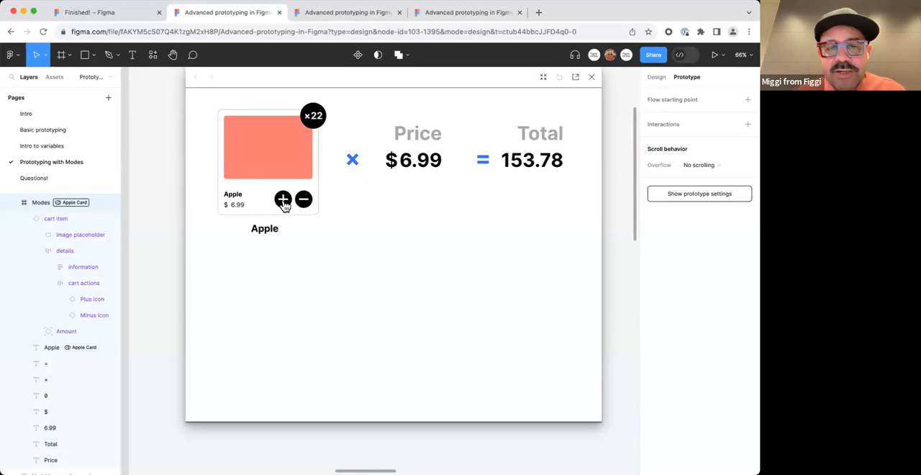
left_click(283, 202)
left_click(283, 201)
left_click(284, 201)
left_click(283, 202)
left_click(283, 201)
left_click(282, 203)
left_click(282, 203)
left_click(282, 203)
left_click(282, 203)
left_click(282, 203)
left_click(282, 203)
left_click(282, 203)
left_click(282, 203)
left_click(282, 203)
left_click(282, 203)
left_click(282, 203)
left_click(282, 203)
left_click(282, 203)
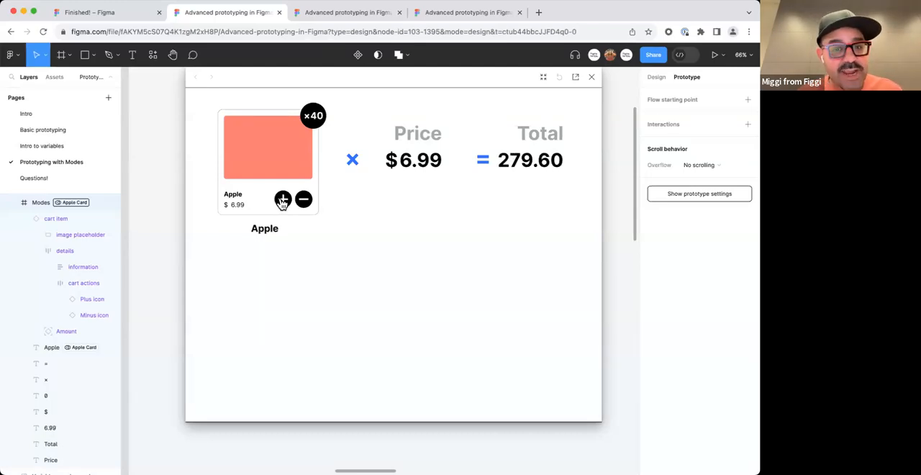
left_click(591, 77)
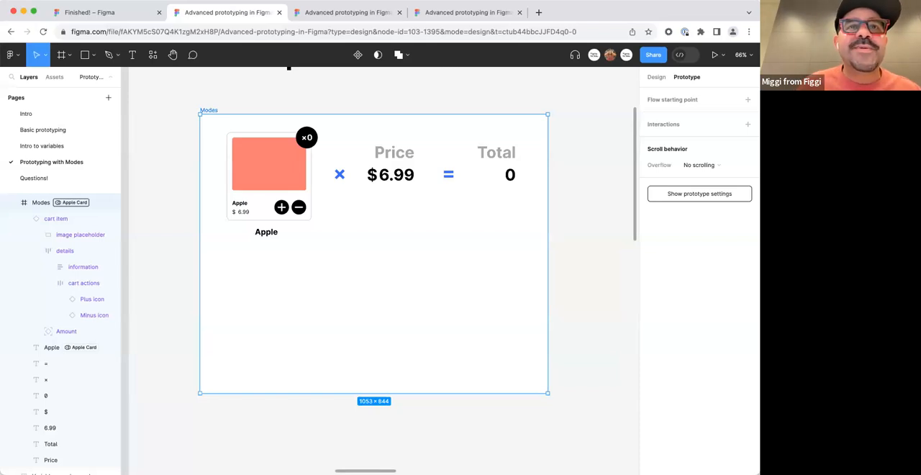
Give the cart card's Minus icon an On click interaction with a Set variable action targeting items_in_cart.
left_click(392, 215)
double_click(298, 210)
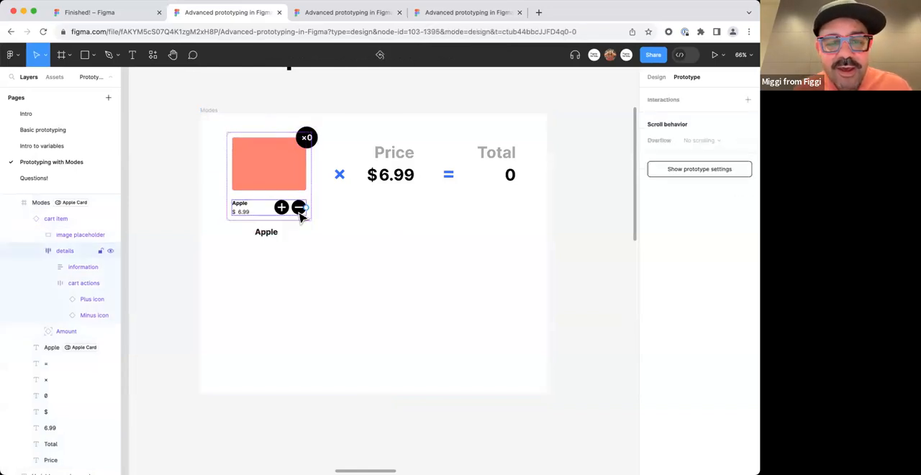
double_click(299, 209)
double_click(300, 209)
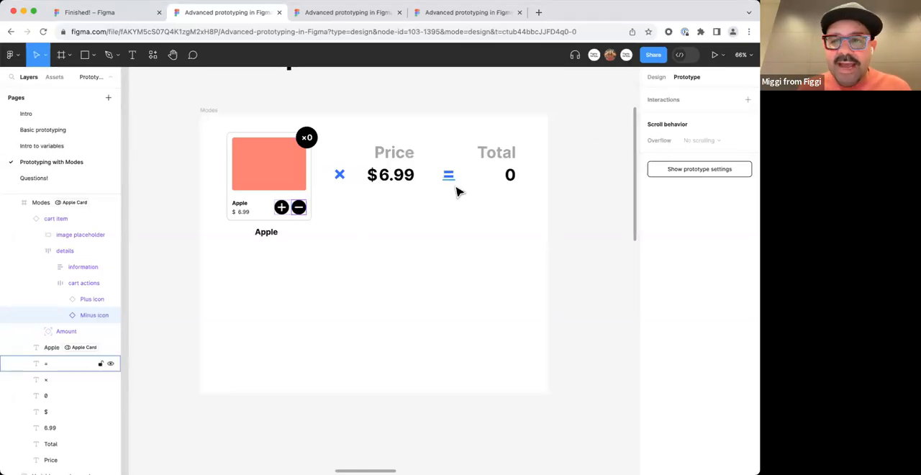
left_click(670, 101)
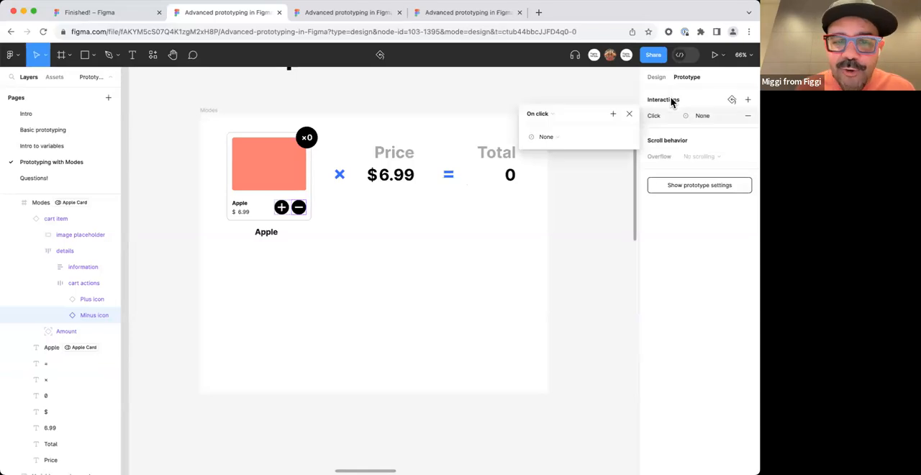
left_click(560, 137)
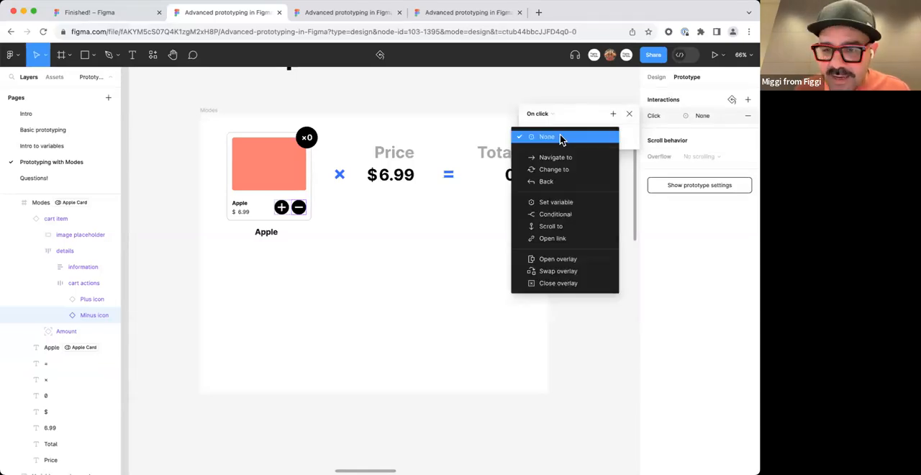
left_click(578, 204)
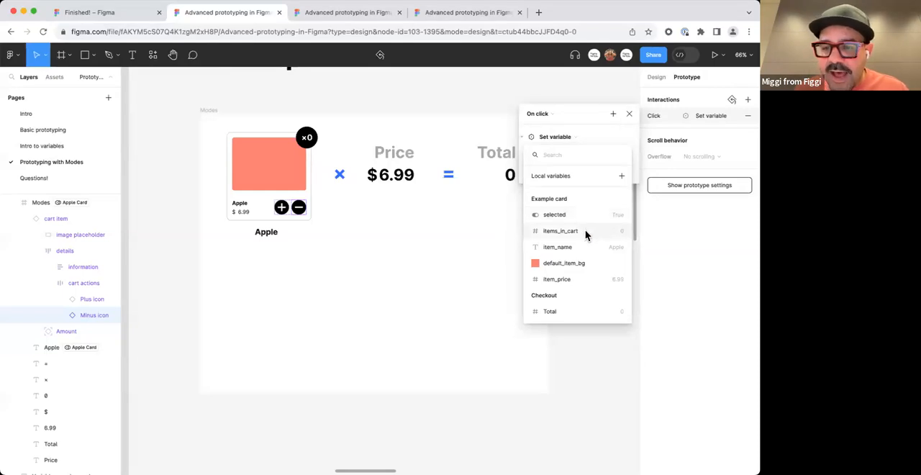
left_click(585, 230)
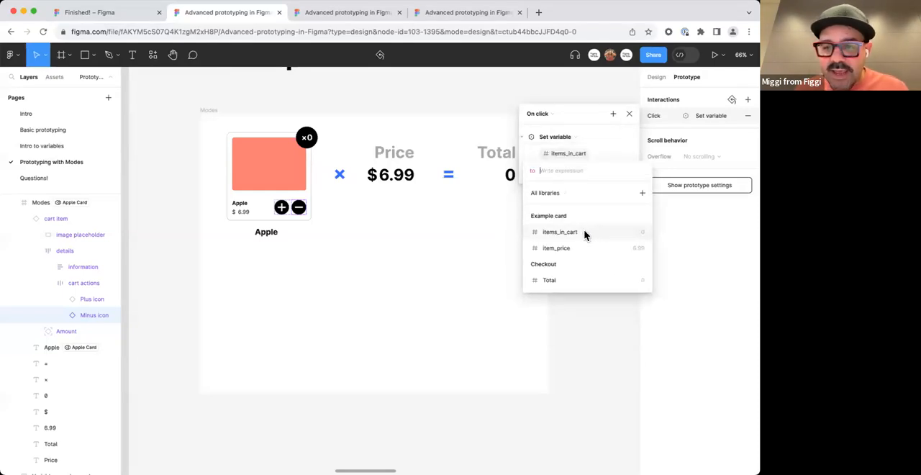
Set the Minus icon's items_in_cart action to the expression items_in_cart - 1.
left_click(583, 231)
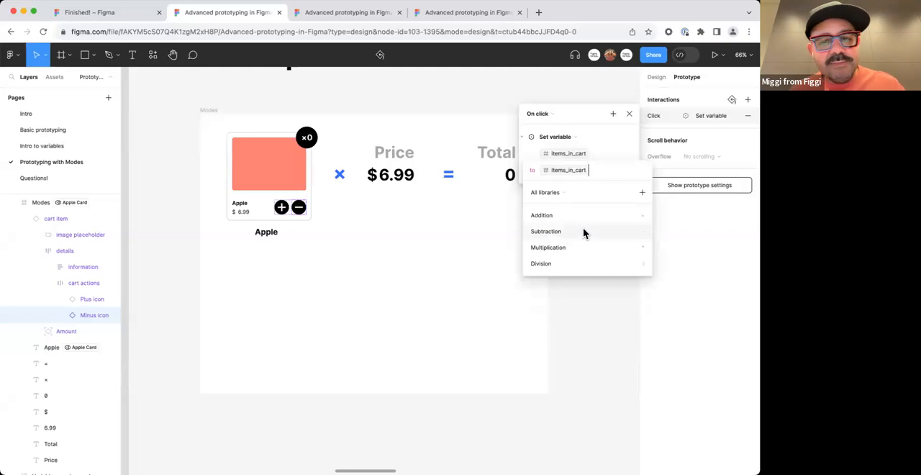
left_click(583, 231)
type("1")
key("Return")
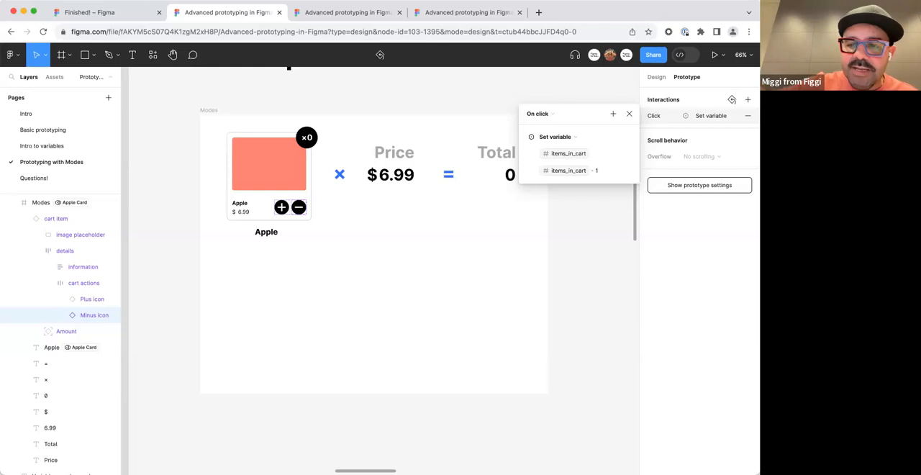
Add a second Set variable action to the Minus icon's On click interaction, targeting the Total variable.
left_click(612, 115)
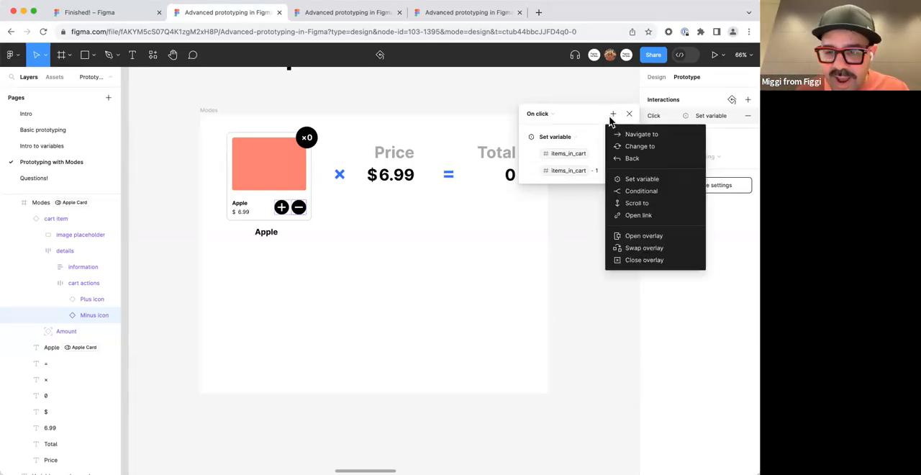
left_click(638, 180)
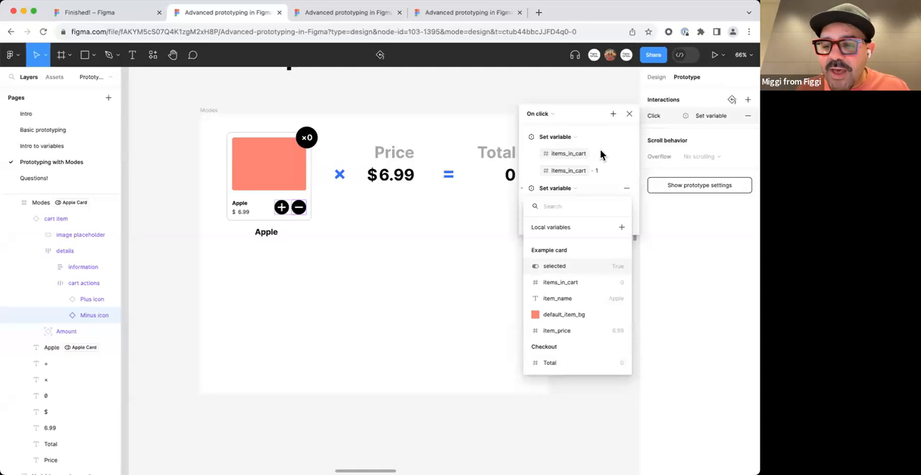
left_click(570, 363)
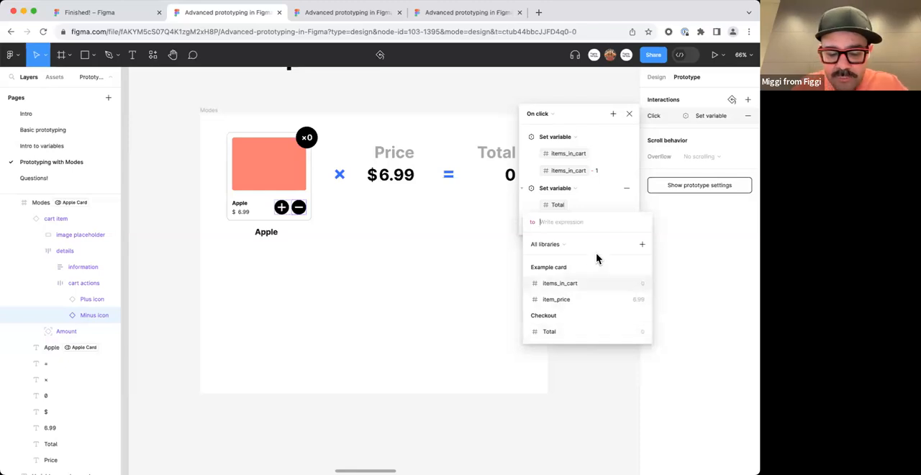
Set the Minus icon's Total action to the expression items_in_cart * item_price and close the interaction.
type("it")
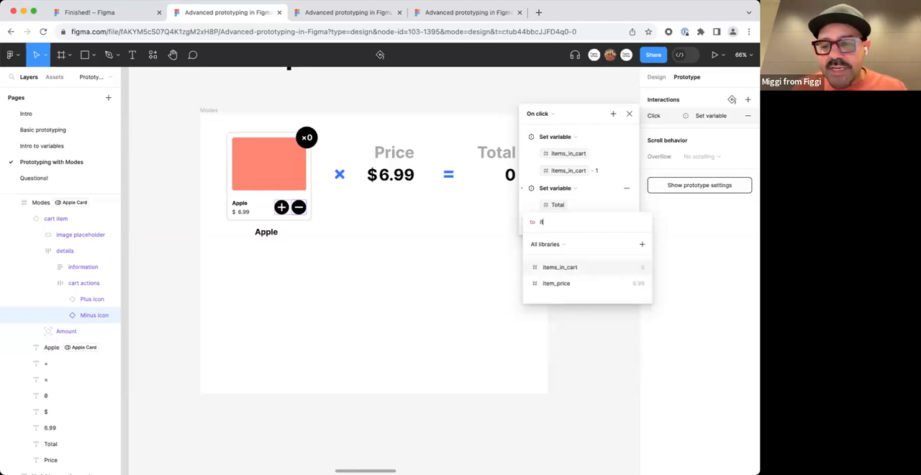
key("Return")
type("* ")
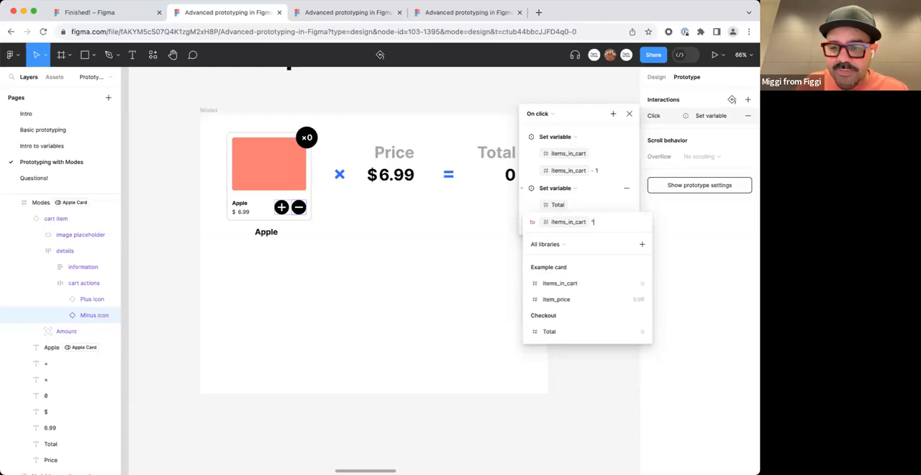
type("it")
key("Down")
key("Return")
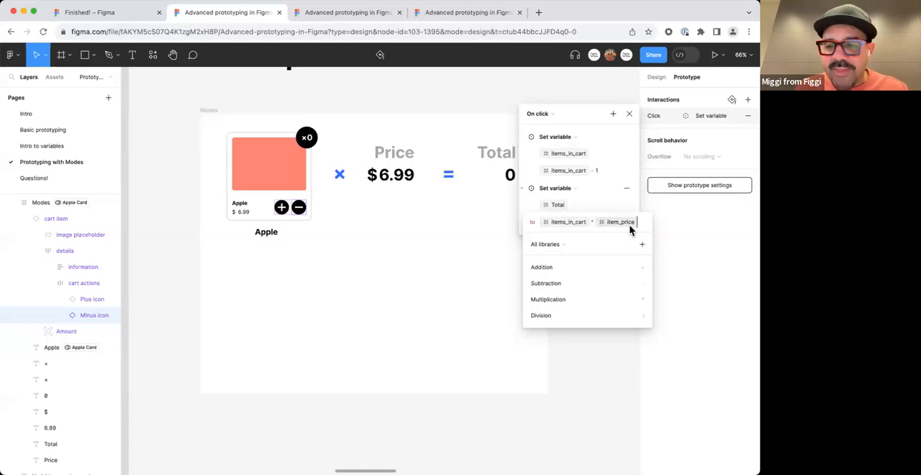
key("Return")
left_click(603, 287)
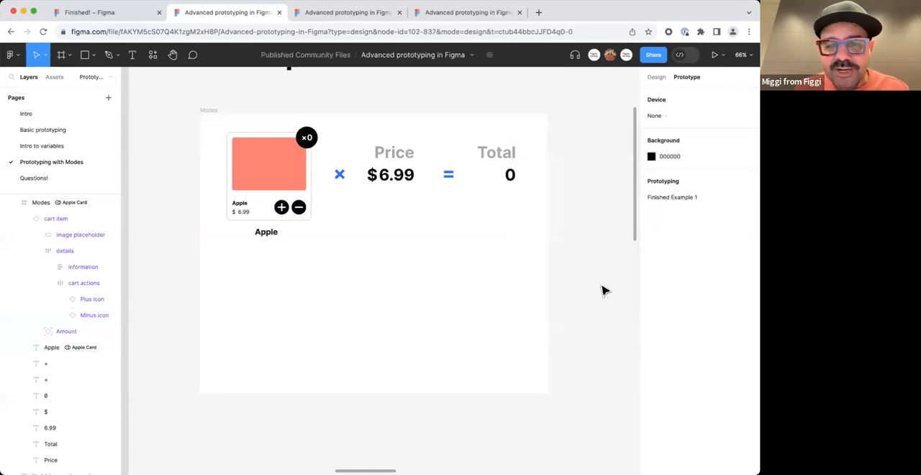
Preview the Modes frame and test both the Plus and Minus icons, including repeated subtraction below zero, closing the preview at the end.
left_click(215, 111)
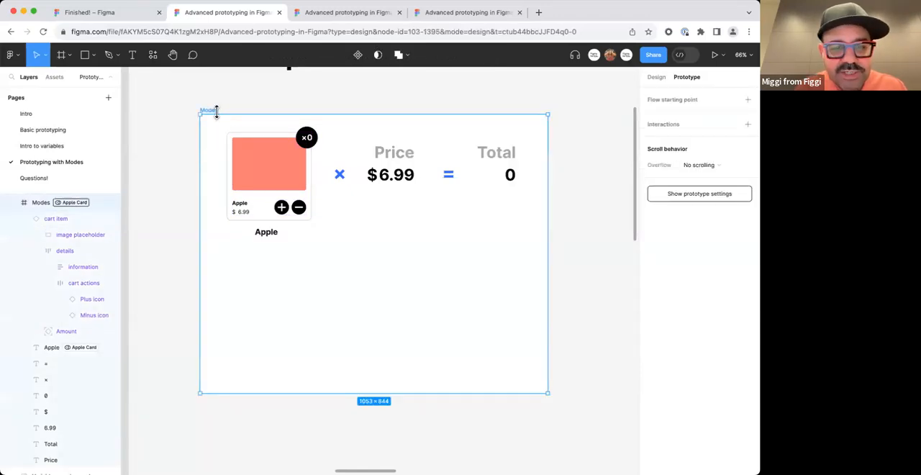
key("shift+space")
left_click(282, 202)
left_click(282, 202)
left_click(283, 202)
left_click(283, 201)
left_click(283, 201)
left_click(302, 201)
left_click(303, 202)
left_click(303, 203)
left_click(302, 202)
left_click(302, 202)
left_click(303, 203)
left_click(303, 203)
left_click(303, 203)
left_click(303, 203)
left_click(304, 202)
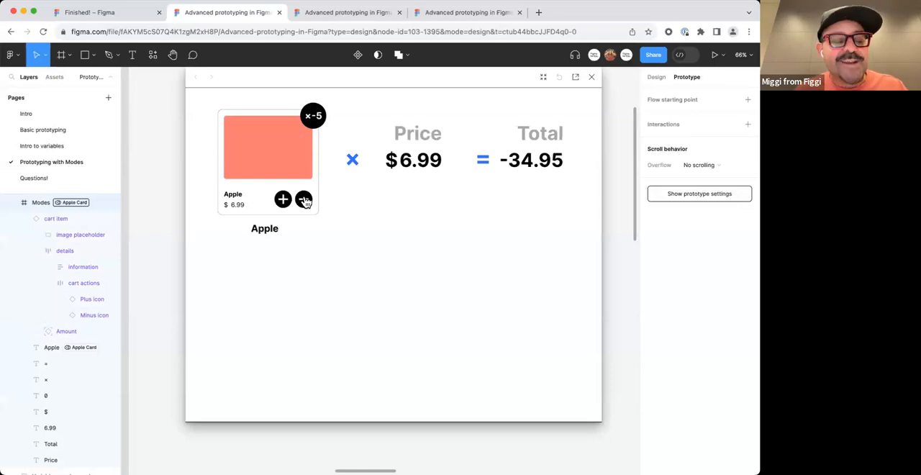
left_click(304, 203)
left_click(304, 203)
left_click(304, 203)
left_click(304, 203)
left_click(303, 203)
left_click(303, 203)
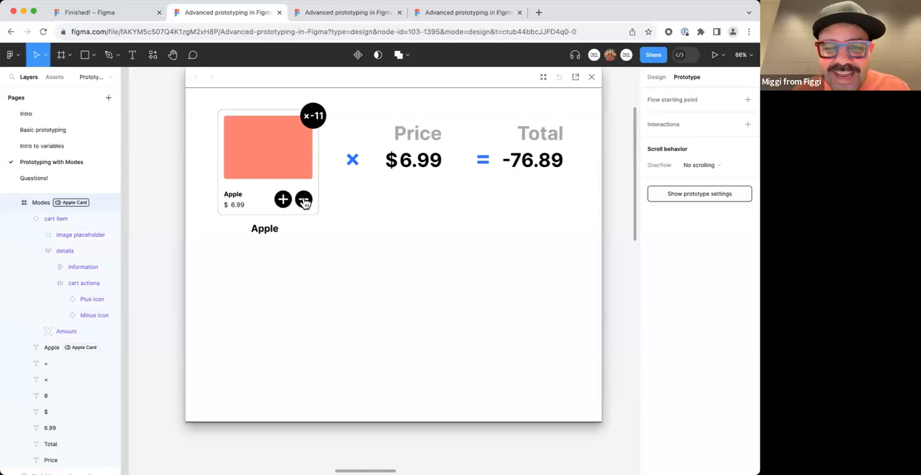
left_click(304, 203)
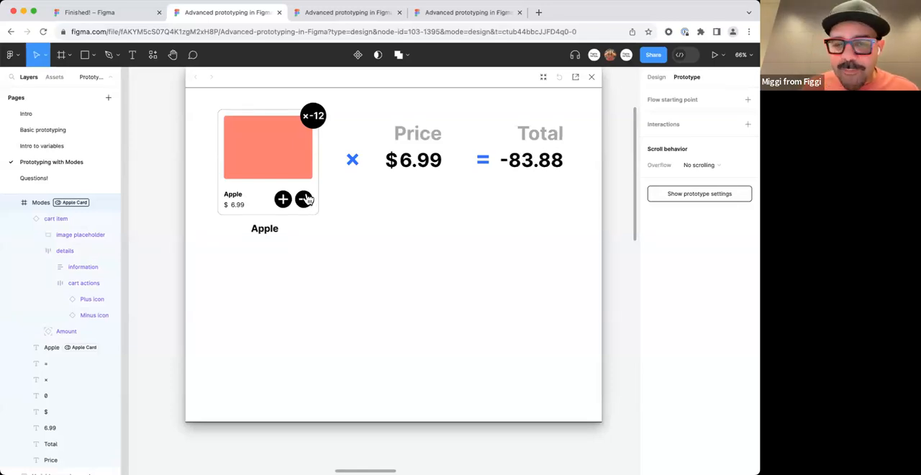
left_click(592, 78)
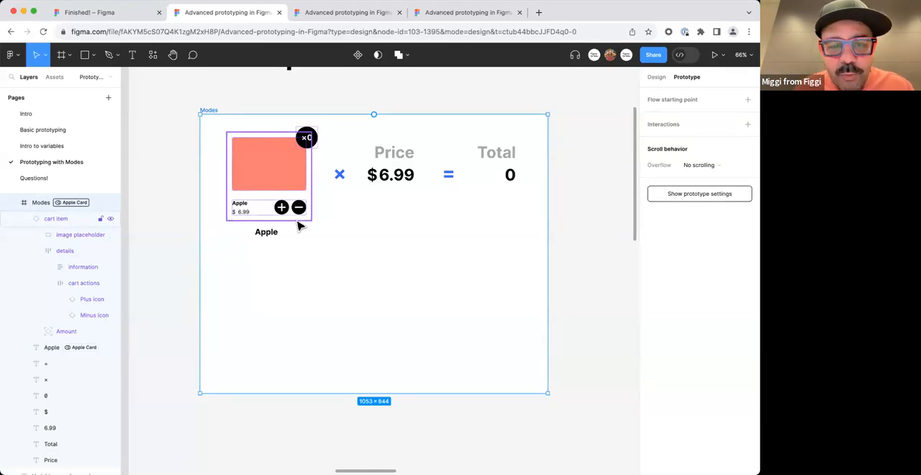
Remove the items_in_cart Set variable action from the Minus icon's On click interaction.
left_click(362, 227)
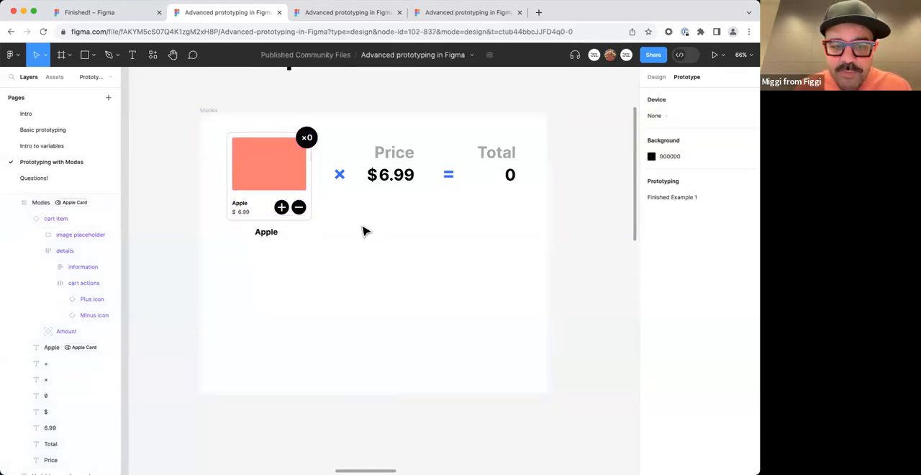
double_click(302, 212)
left_click(299, 209)
left_click(298, 209)
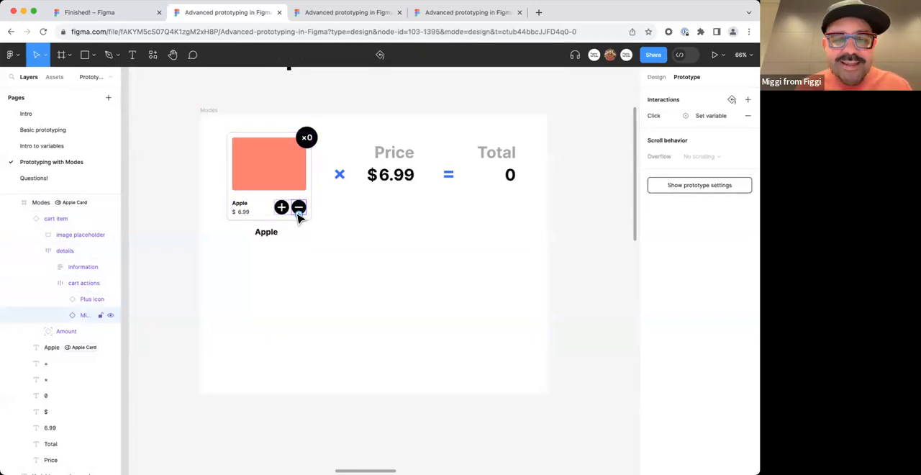
left_click(652, 117)
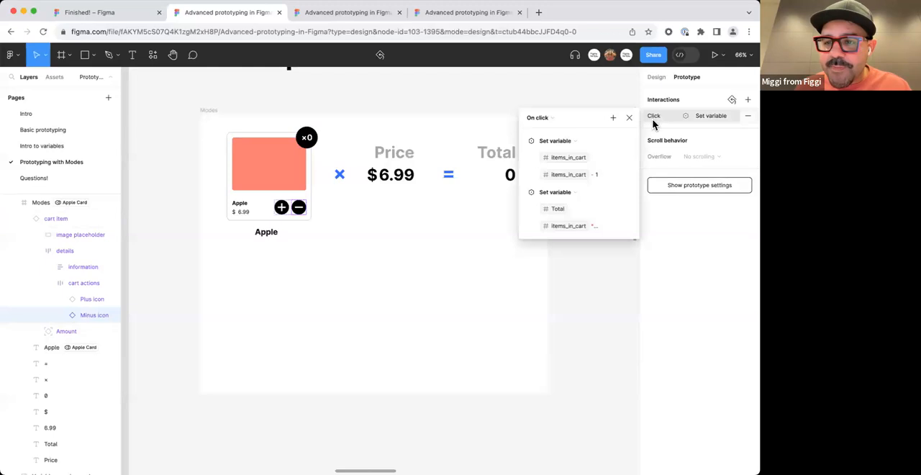
left_click_drag(565, 119, 391, 117)
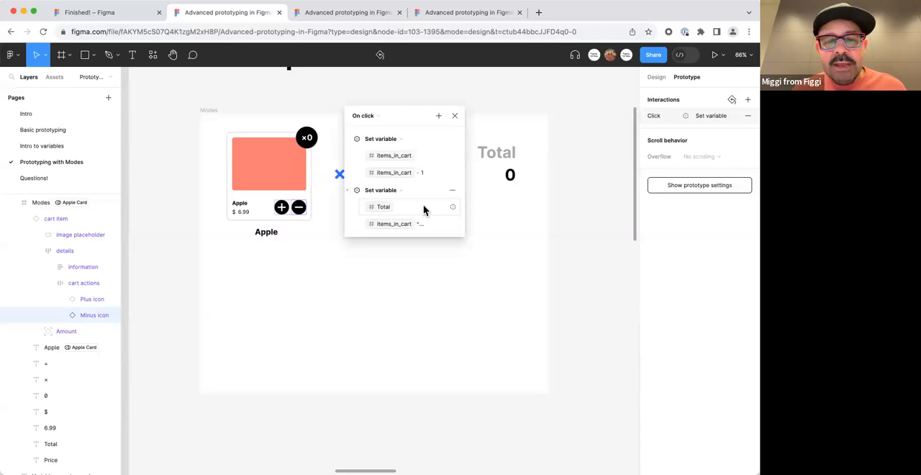
left_click(452, 141)
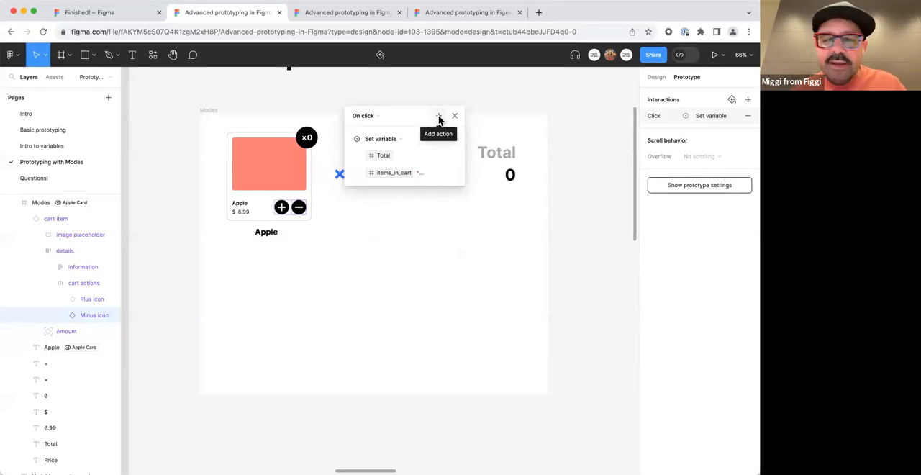
Add a Conditional action to the Minus icon's On click interaction and place it above the Total action.
left_click(439, 116)
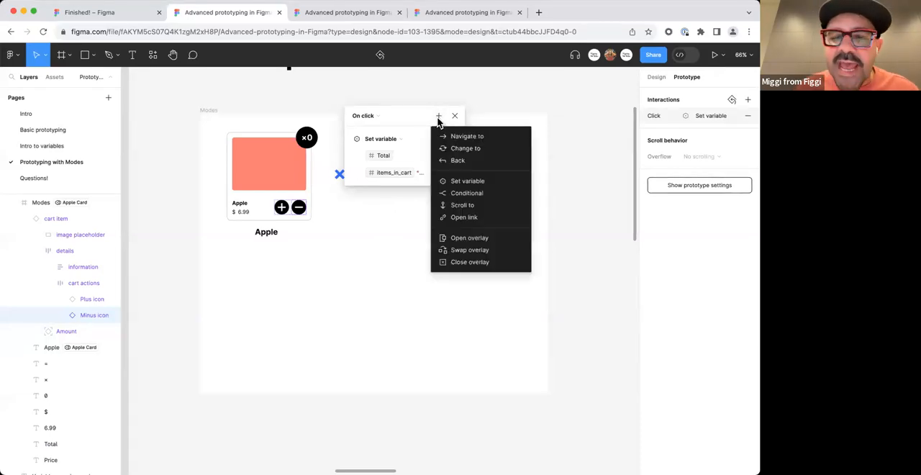
left_click(458, 193)
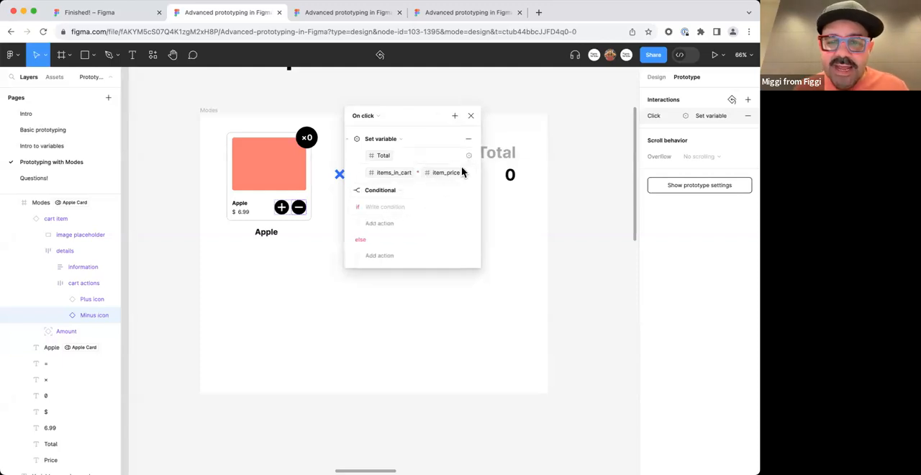
left_click(349, 191)
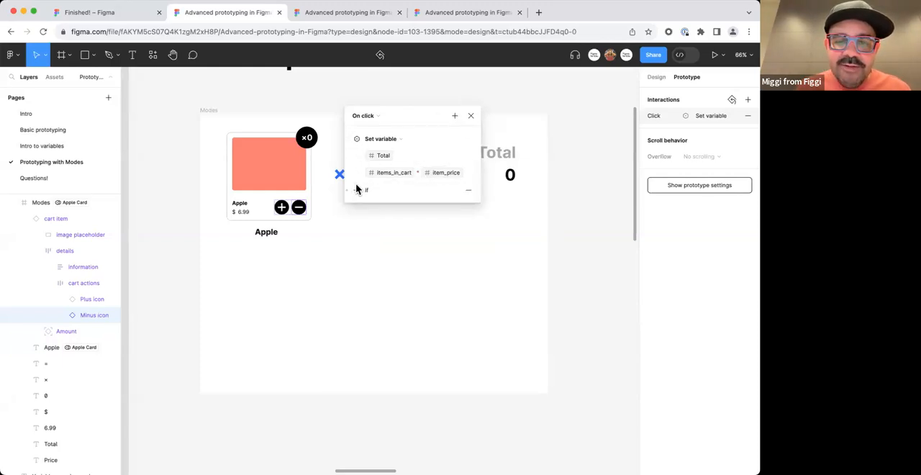
left_click(357, 189)
left_click(354, 190)
left_click(352, 188)
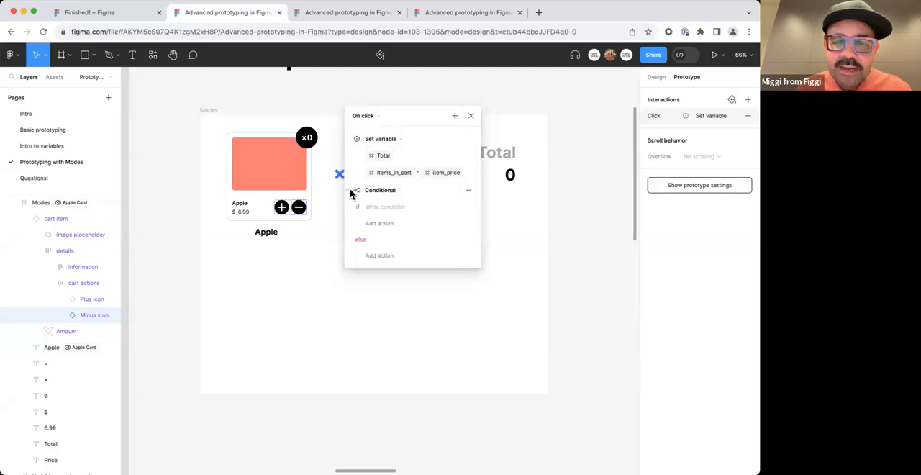
left_click(352, 190)
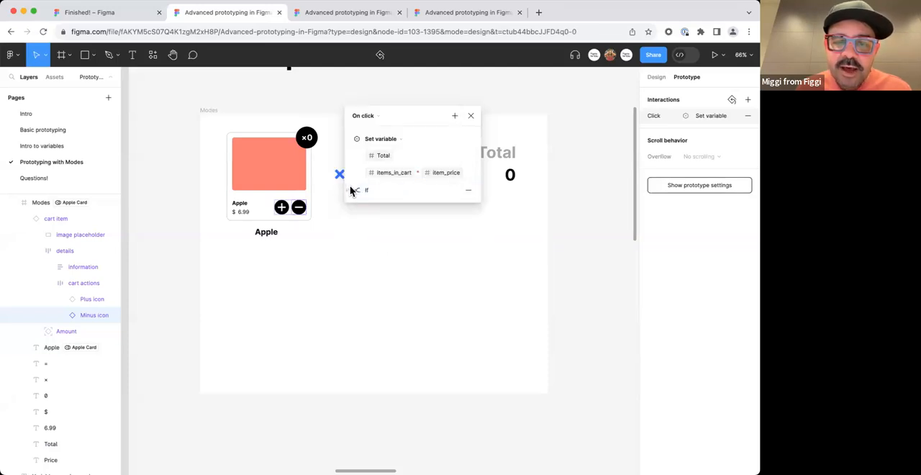
left_click_drag(350, 190, 356, 139)
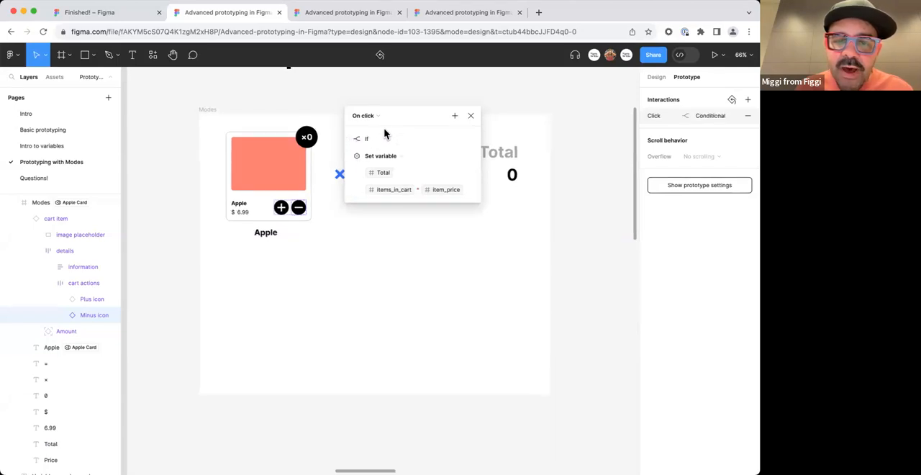
Set the condition of the Minus icon's Conditional action to items_in_cart >= 1.
left_click(347, 155)
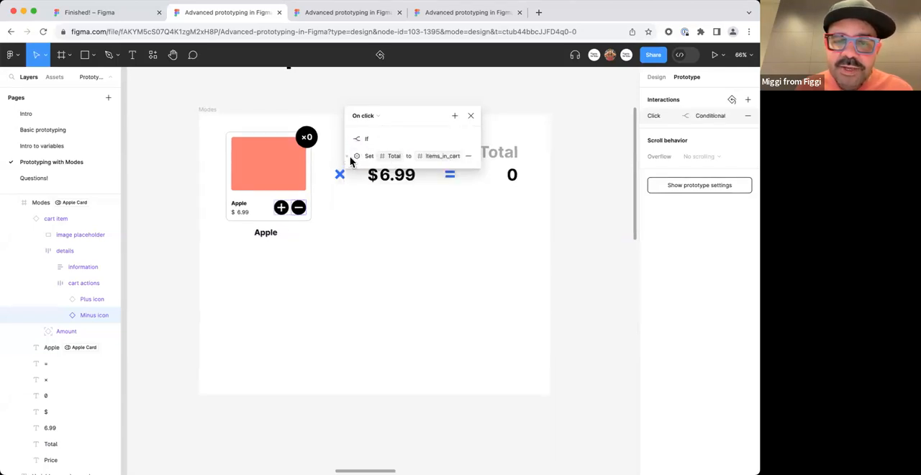
left_click(349, 156)
left_click(351, 139)
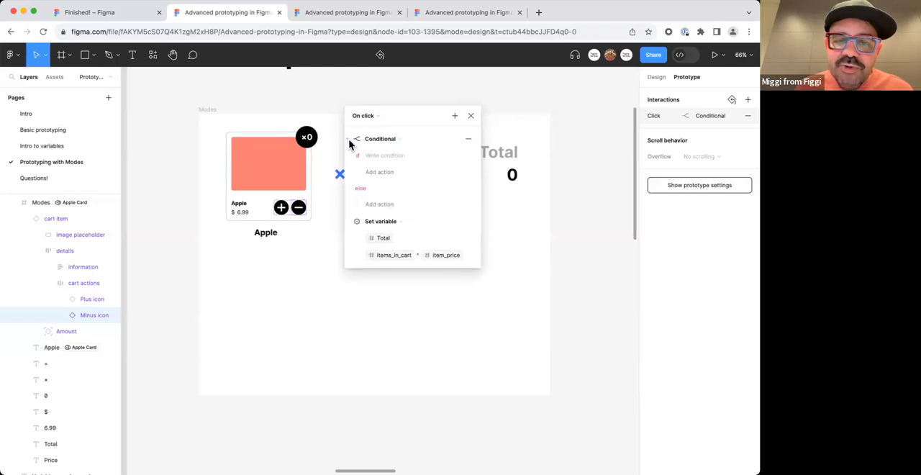
left_click(384, 154)
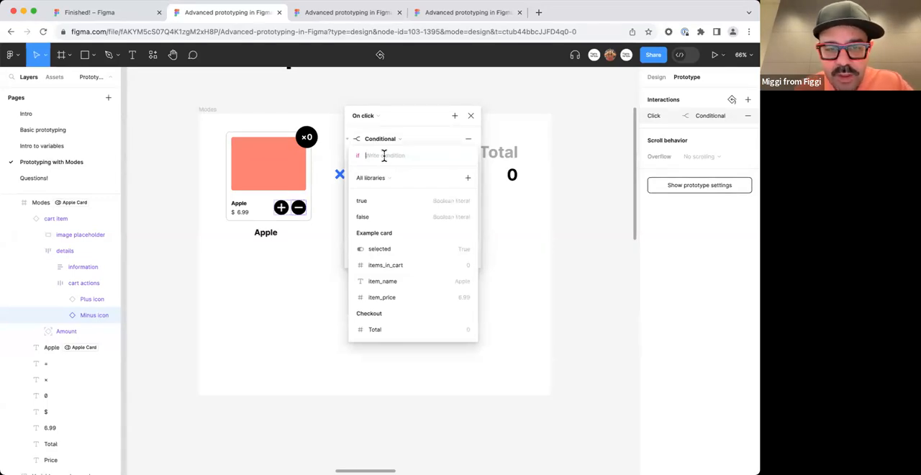
type("item")
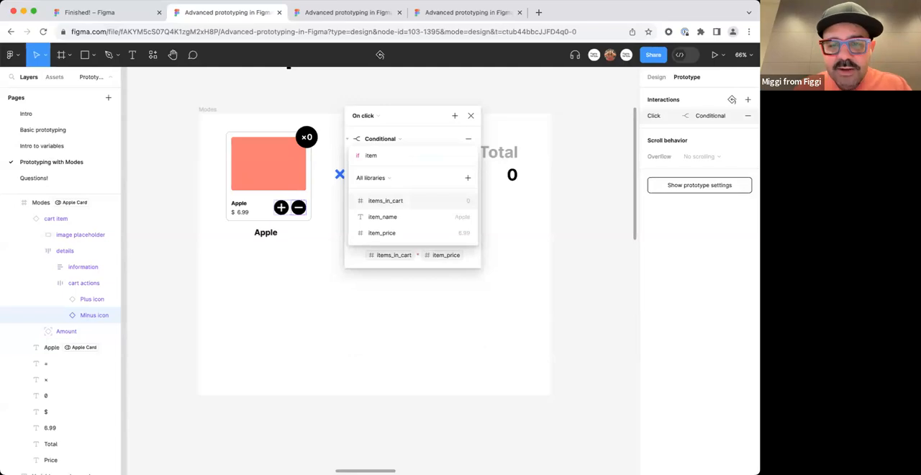
key("Return")
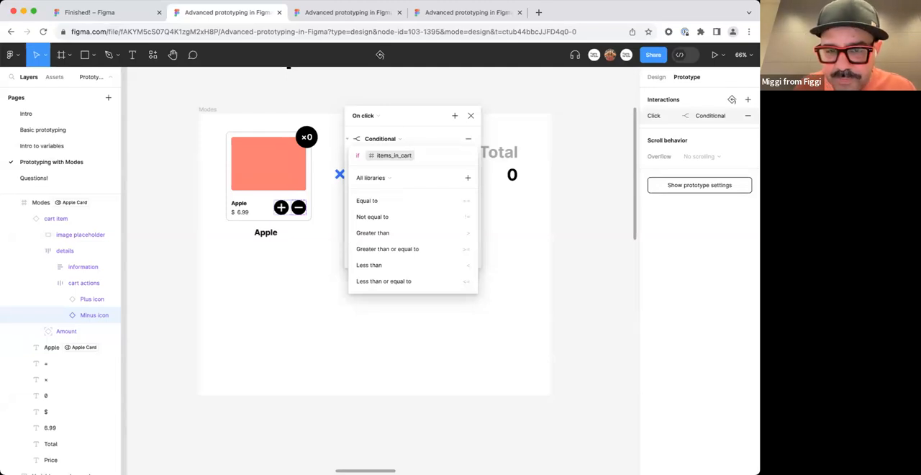
type(">")
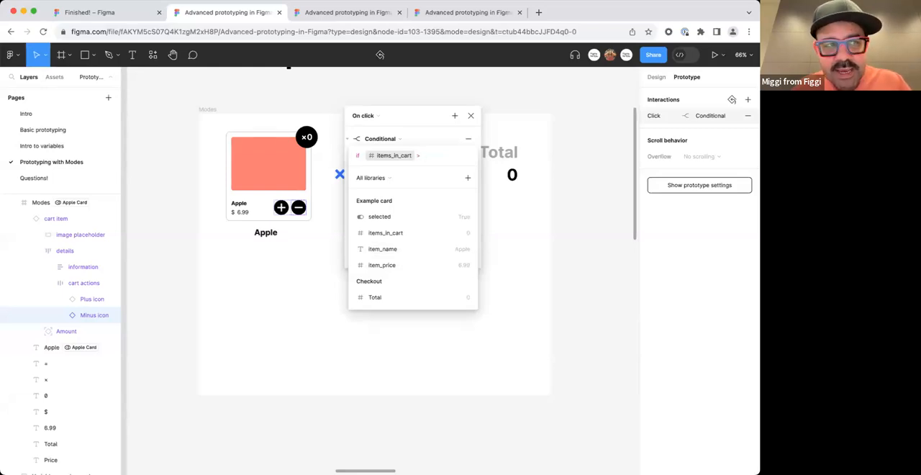
type(" 1")
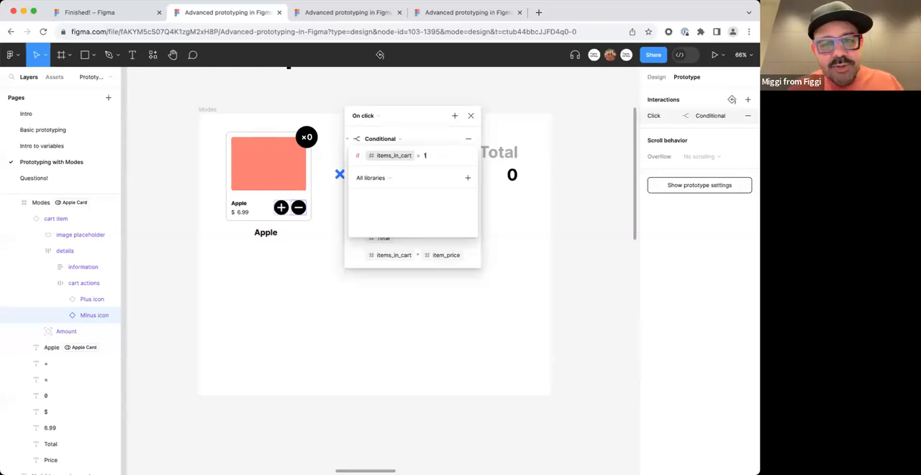
key("BackSpace")
key("BackSpace")
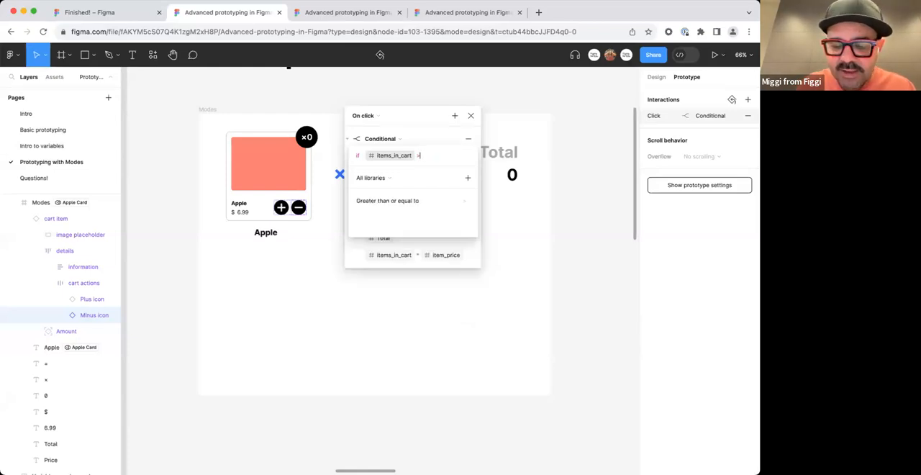
type("= ")
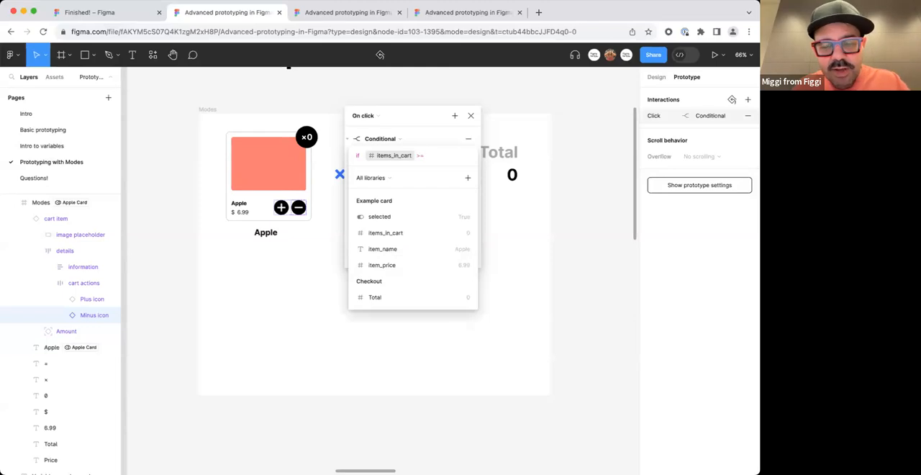
type("1")
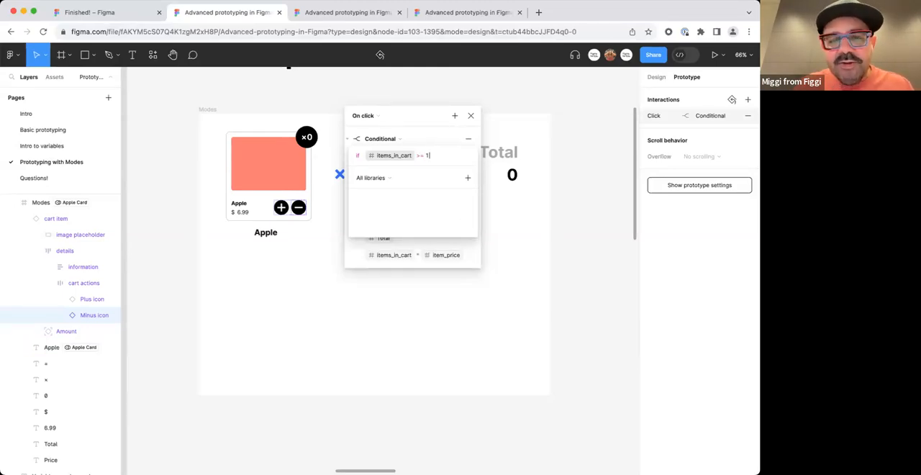
key("BackSpace")
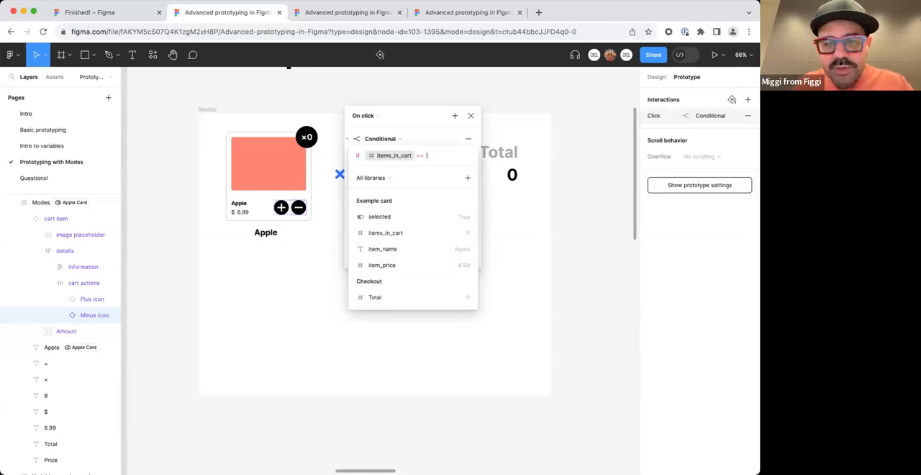
type("1")
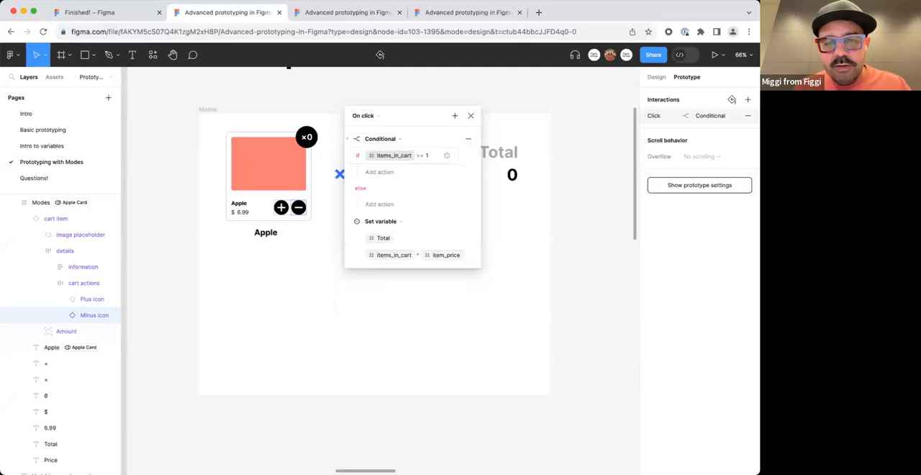
Add a Set variable action under the if branch that sets items_in_cart to items_in_cart - 1, and close the interaction.
left_click(389, 176)
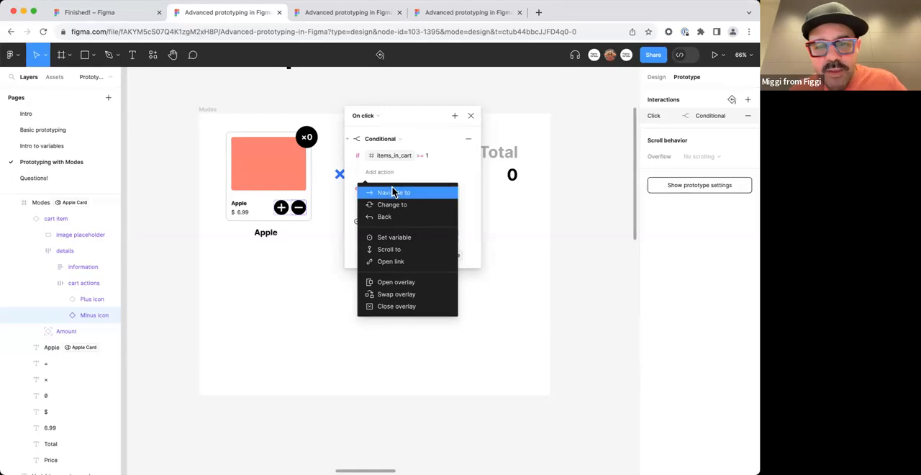
left_click(418, 239)
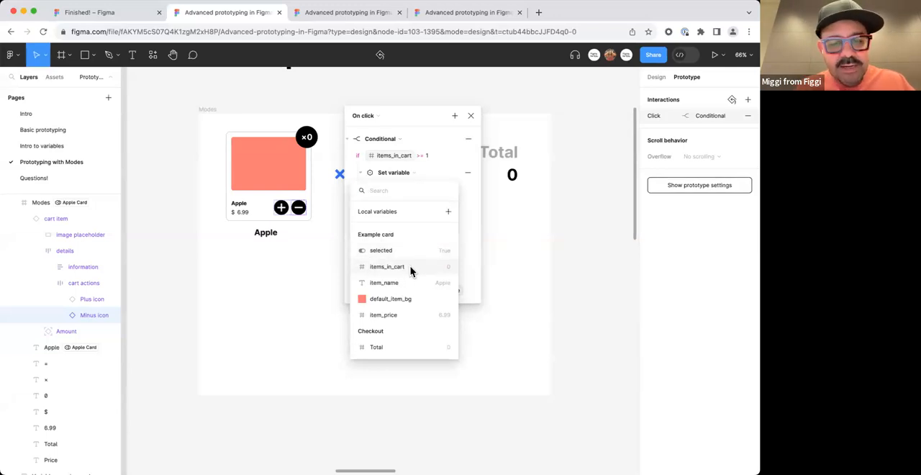
left_click(410, 268)
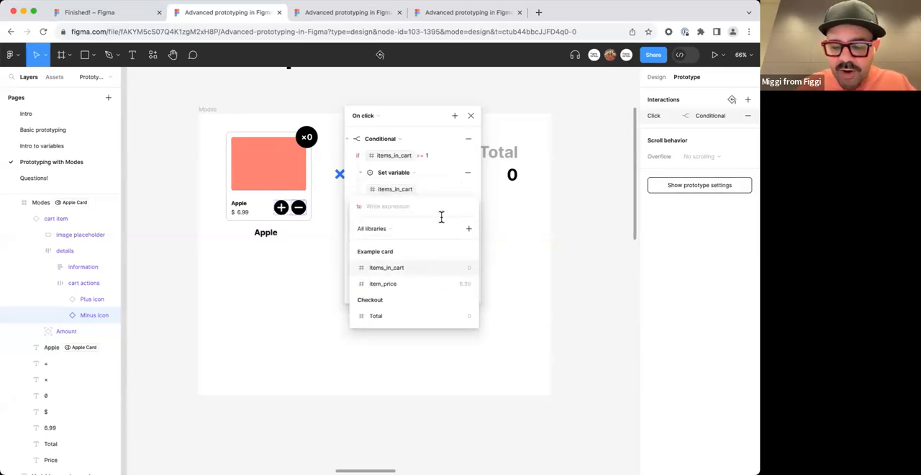
left_click(424, 265)
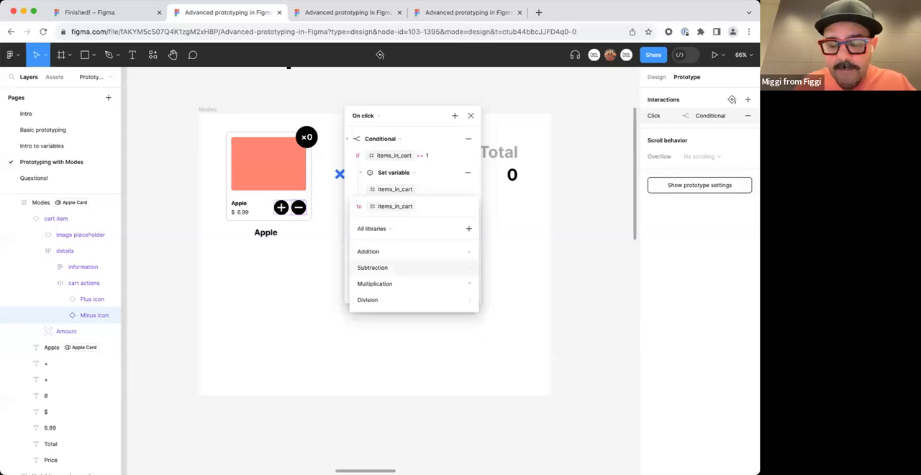
left_click(424, 267)
type("1")
key("Return")
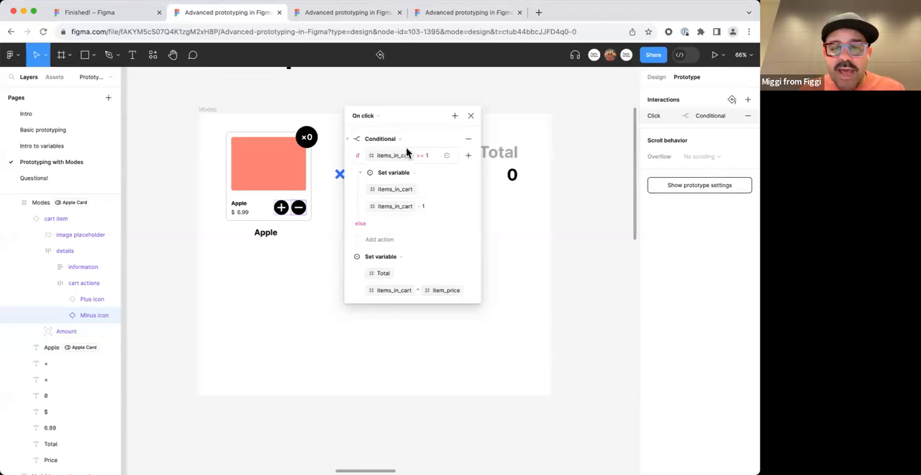
left_click(471, 116)
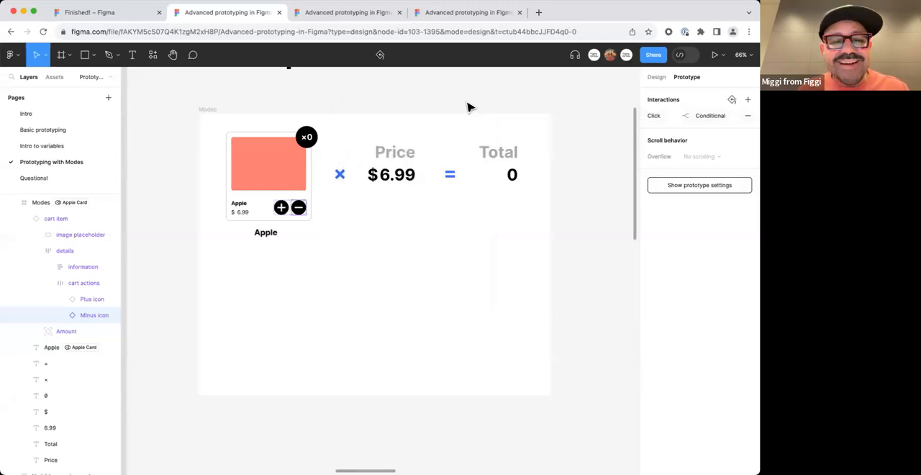
Preview the Modes frame and test the Plus and Minus icons repeatedly, including subtracting at zero, closing the preview at the end.
left_click(468, 106)
left_click(210, 110)
key("shift+space")
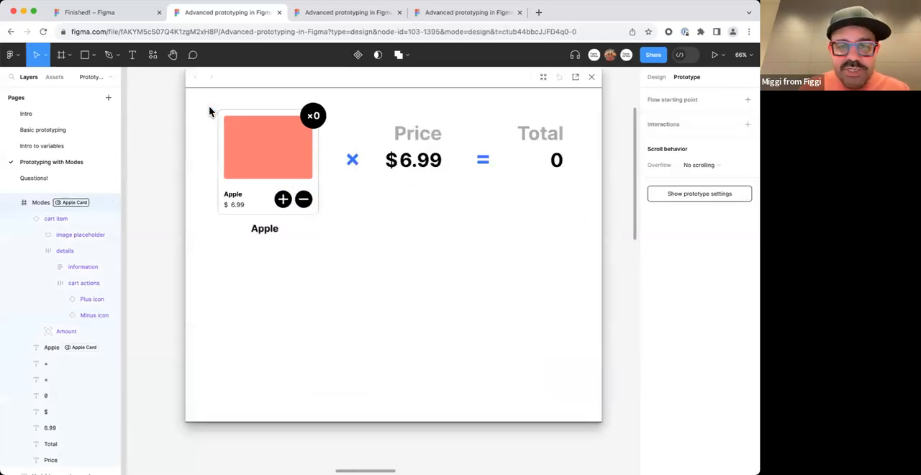
left_click(285, 200)
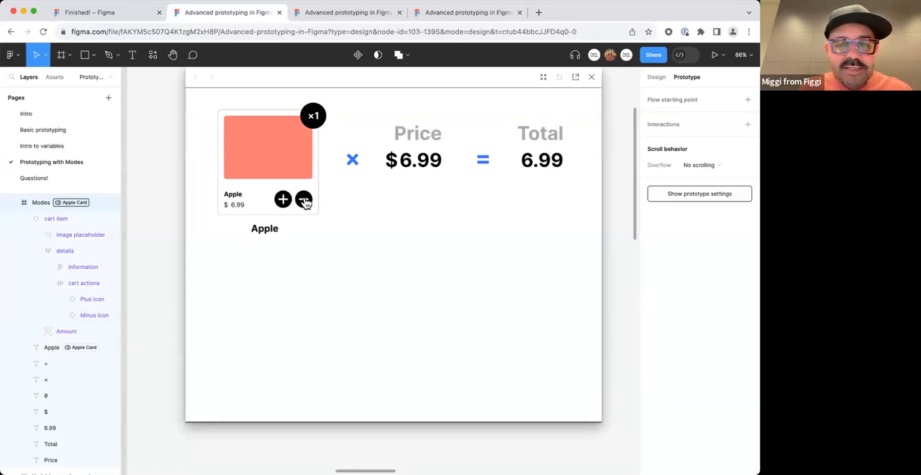
left_click(304, 201)
double_click(284, 200)
left_click(284, 200)
left_click(284, 199)
double_click(304, 201)
double_click(305, 201)
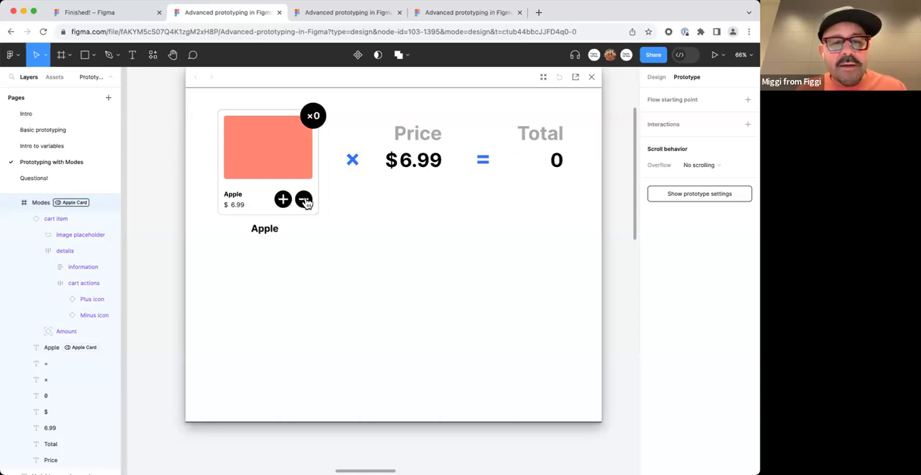
double_click(282, 199)
double_click(283, 199)
left_click(304, 201)
double_click(304, 200)
left_click(304, 201)
left_click(592, 79)
left_click(545, 107)
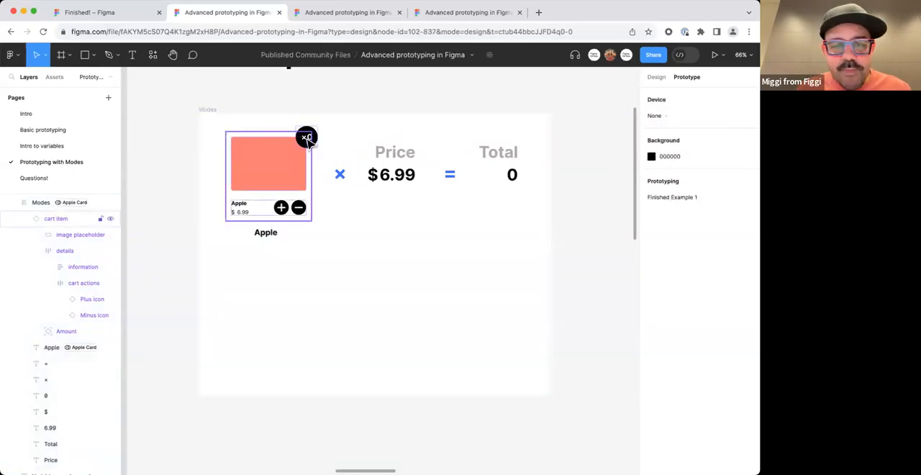
Reopen the Minus icon's On click interaction, look over the actions available for the else branch, and collapse the Conditional action.
double_click(298, 209)
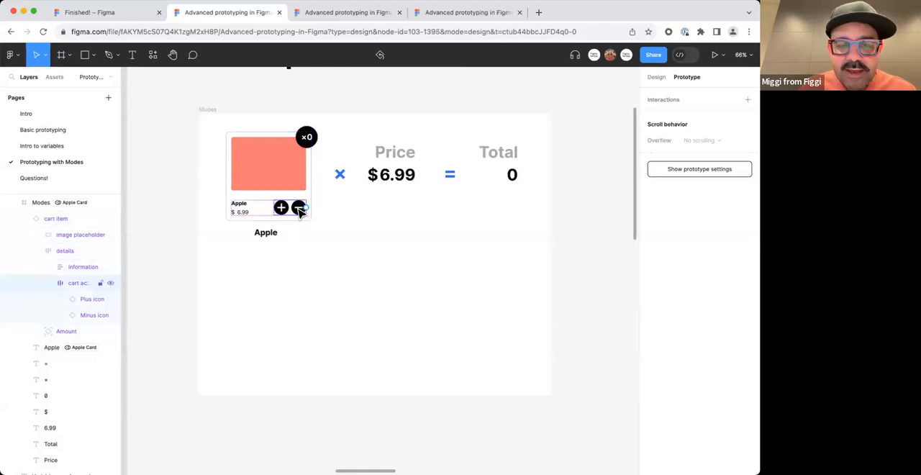
double_click(300, 209)
left_click(663, 118)
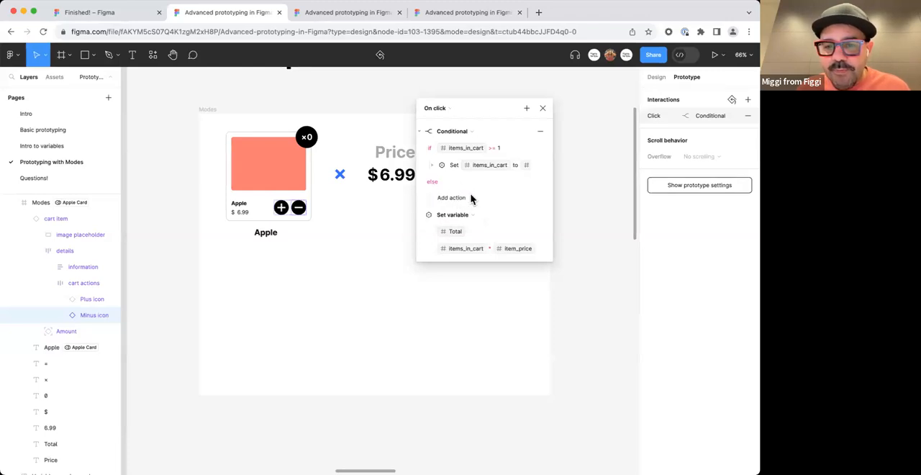
left_click(467, 197)
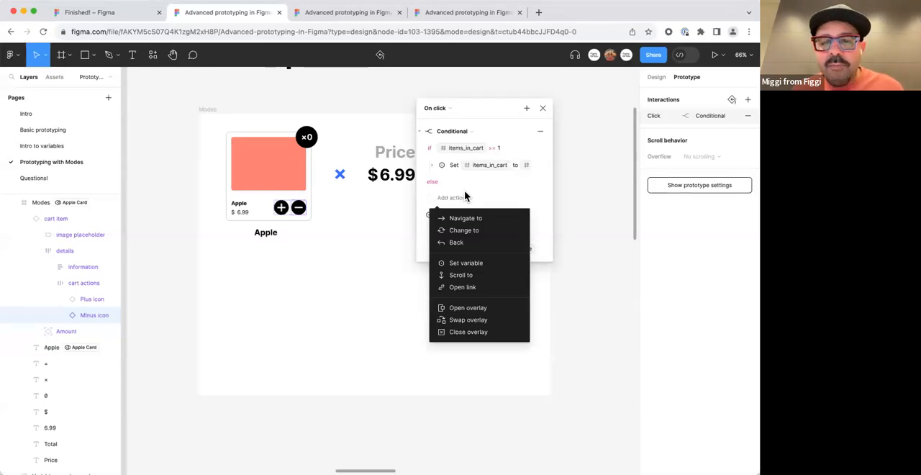
left_click(465, 263)
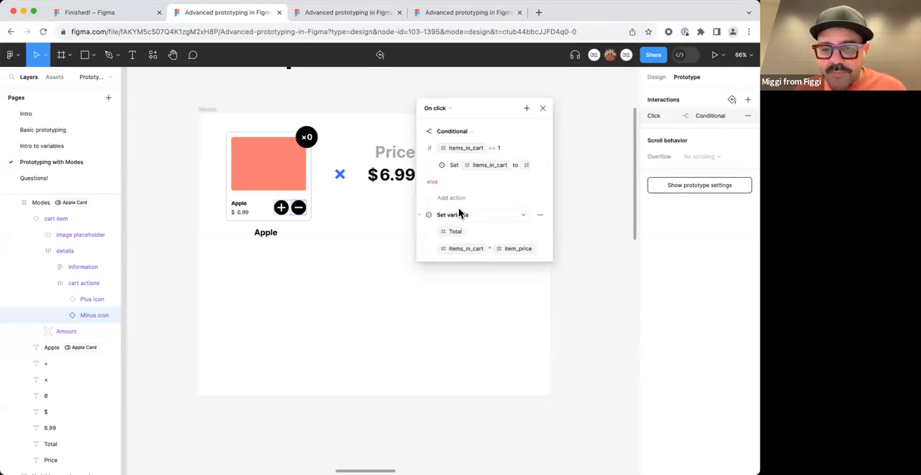
left_click(421, 134)
left_click(421, 134)
left_click(421, 134)
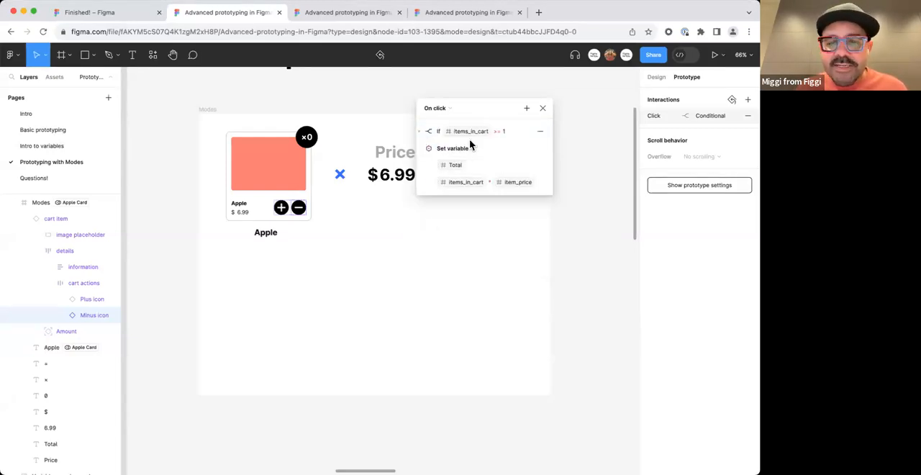
Add a second Conditional action to the Minus icon's interaction and place it directly below the first, above the Total action.
left_click(527, 108)
left_click(559, 185)
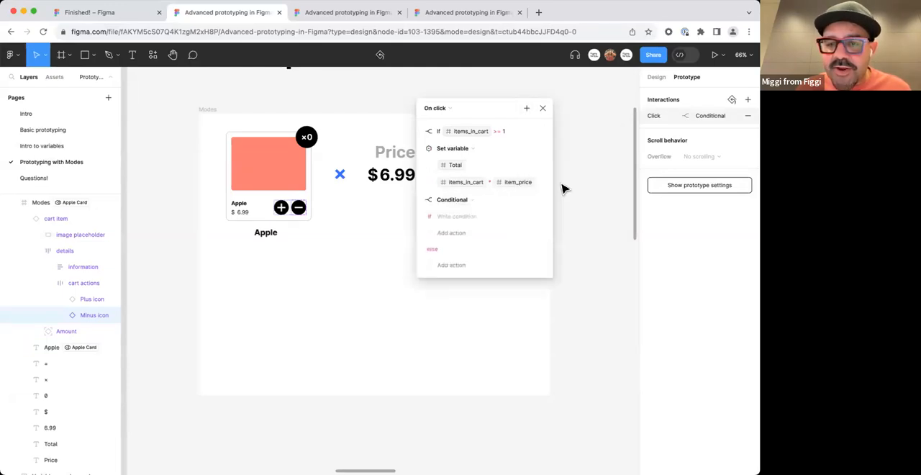
left_click(418, 200)
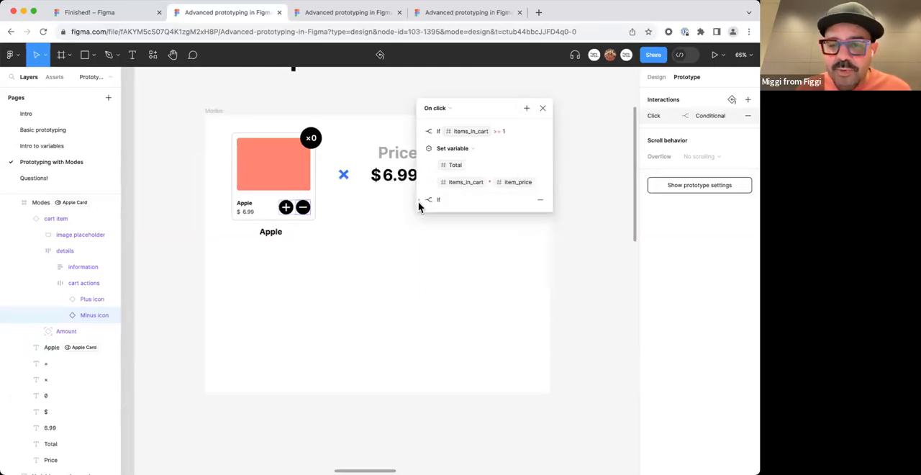
left_click_drag(419, 201, 461, 160)
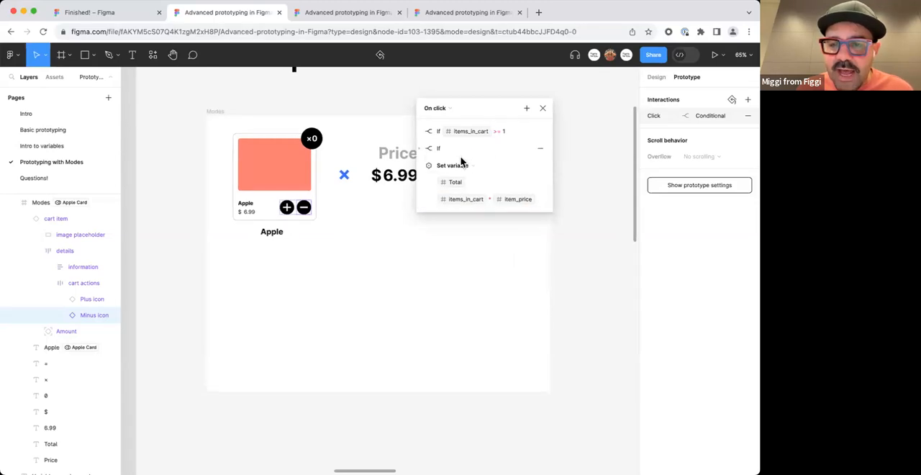
Expand the Minus icon's second Conditional action and begin its if condition with items_in_cart <=.
left_click(423, 151)
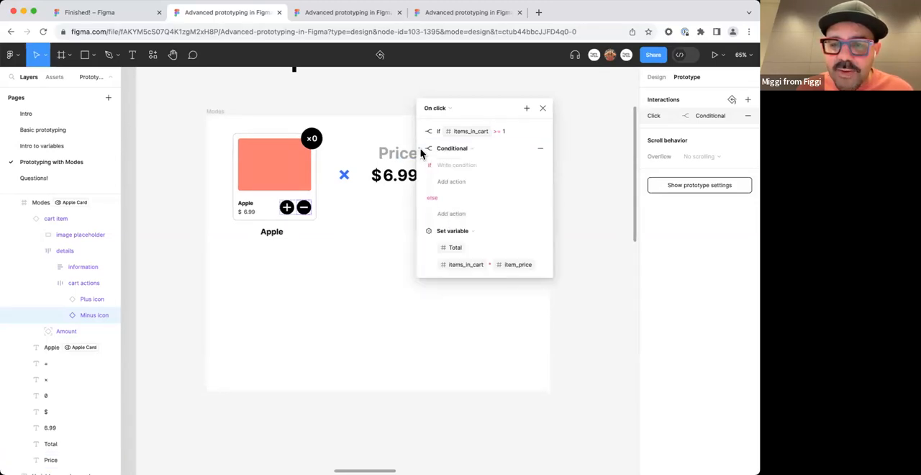
left_click(469, 166)
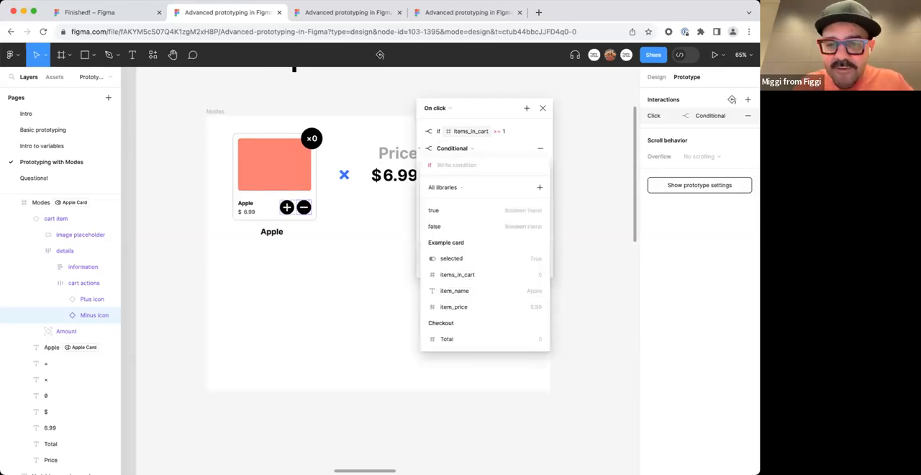
type("item")
key("Return")
type(">=")
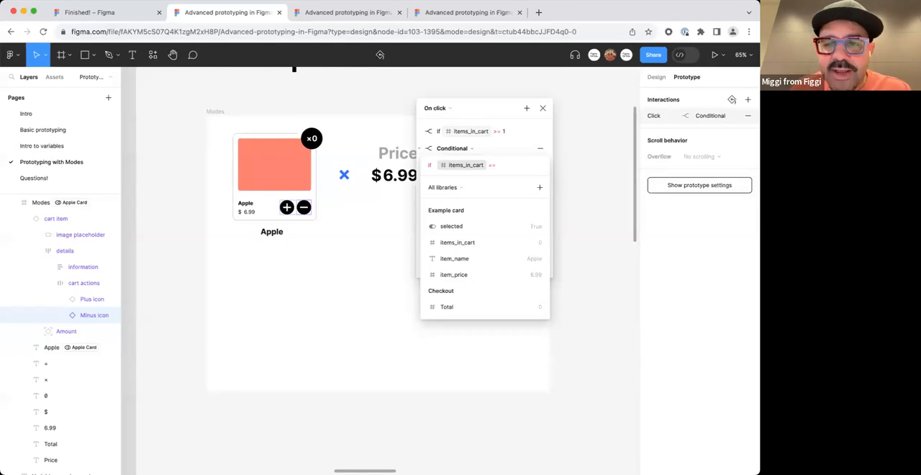
key("BackSpace")
key("BackSpace")
key("BackSpace")
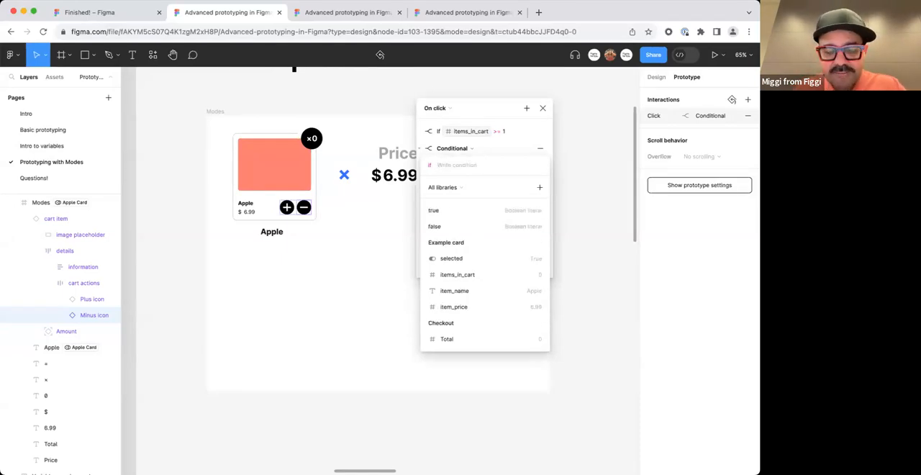
type("item")
key("Return")
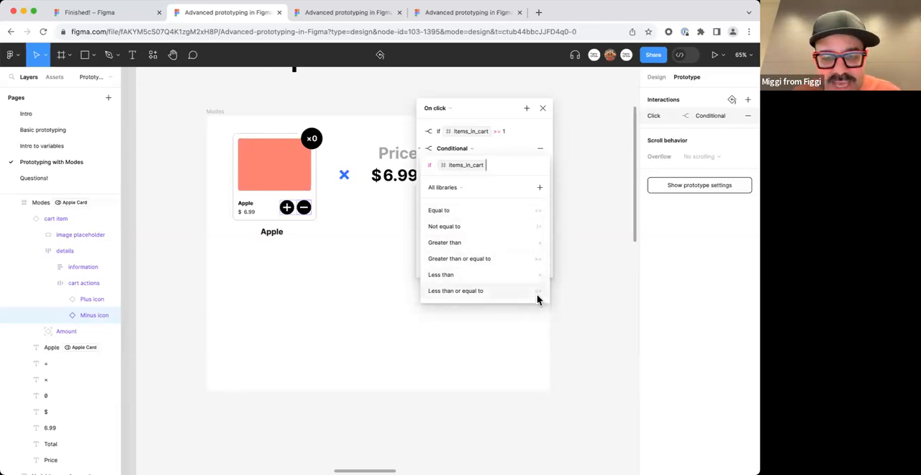
left_click(536, 213)
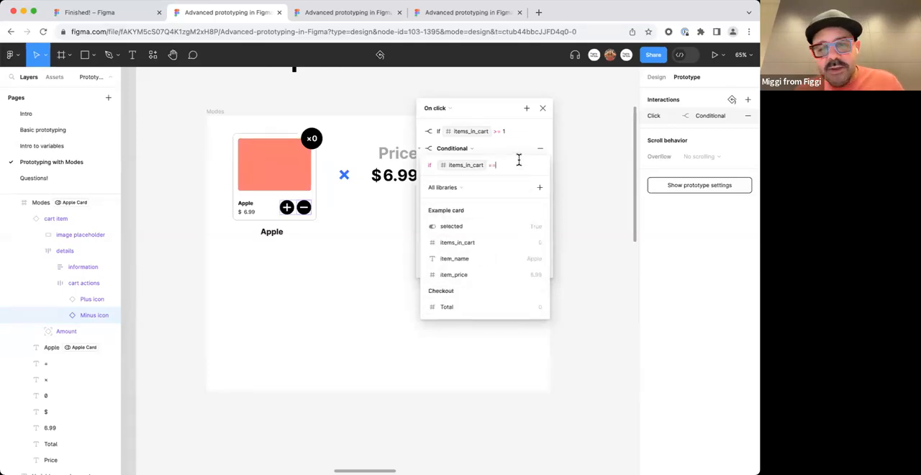
key("BackSpace")
type("<")
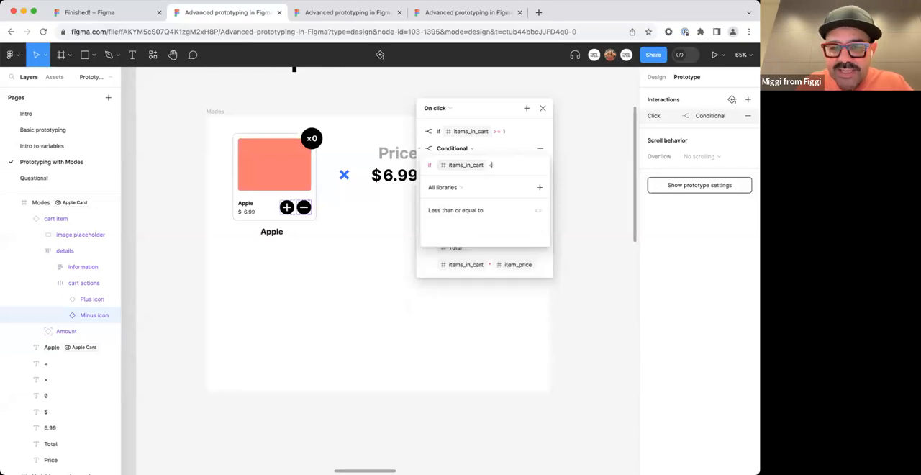
type("==")
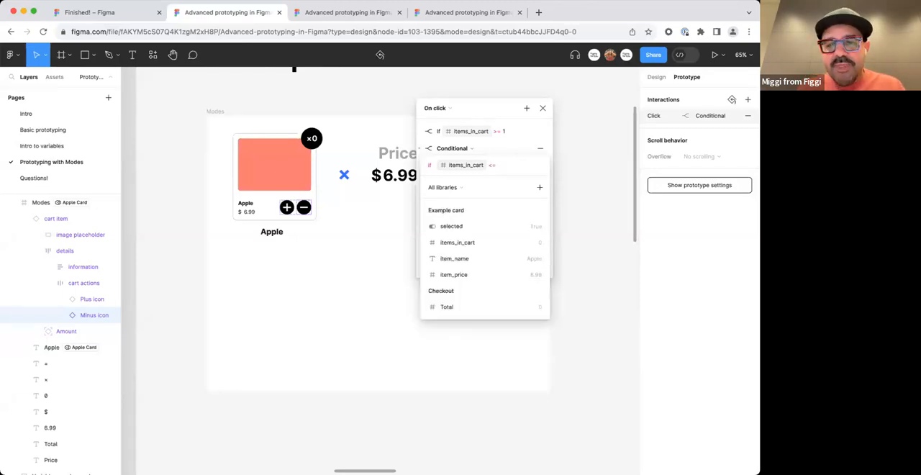
left_click(446, 226)
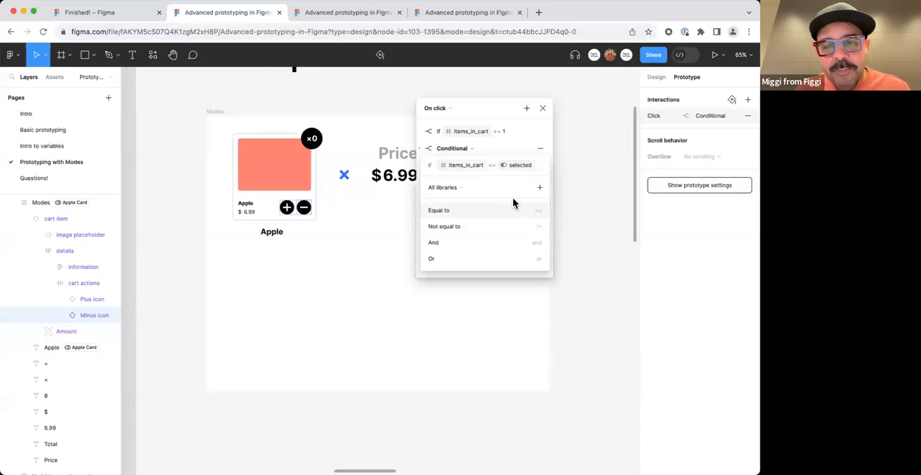
type("==")
key("BackSpace")
key("BackSpace")
key("BackSpace")
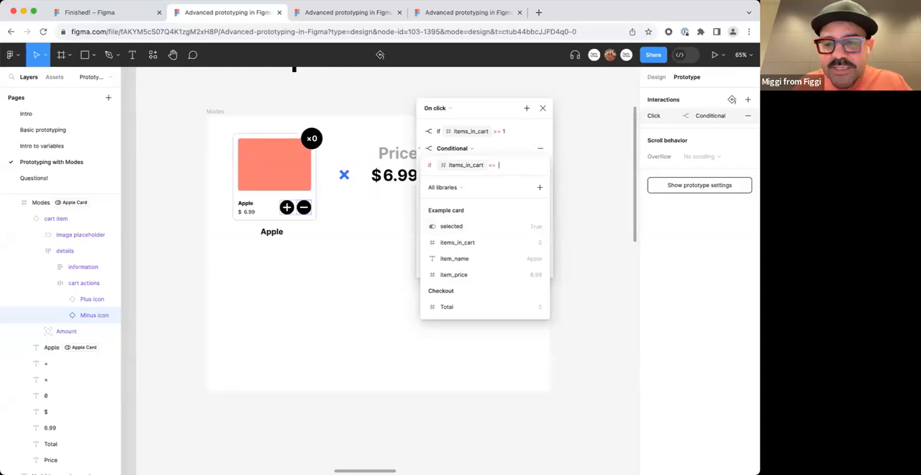
Complete the condition with 0 and add a Set variable action under the if branch that sets selected to false.
type("0")
key("Return")
left_click(452, 182)
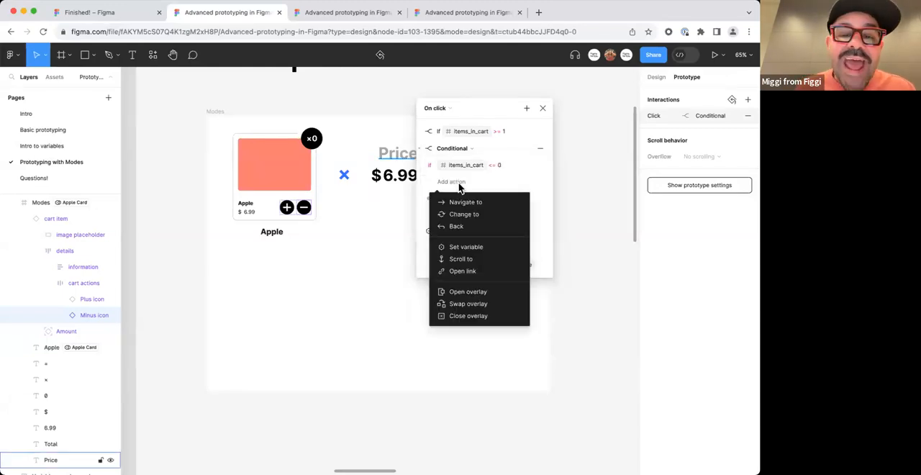
left_click(466, 247)
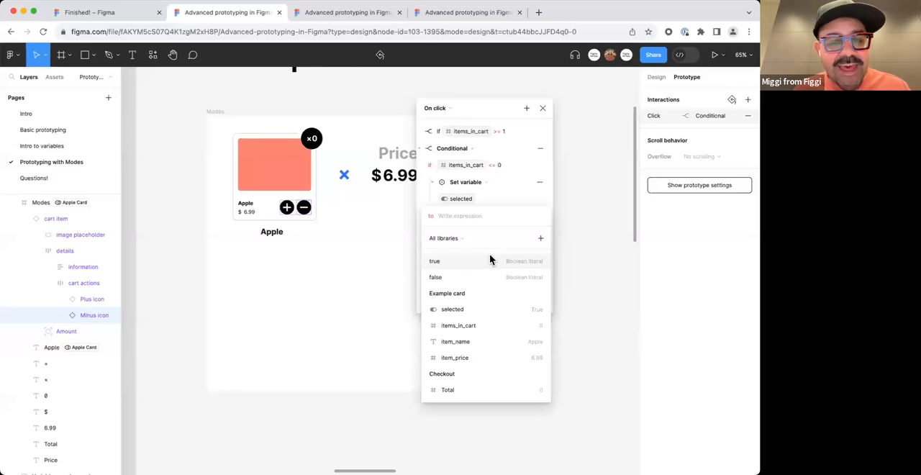
left_click(480, 278)
key("Return")
key("BackSpace")
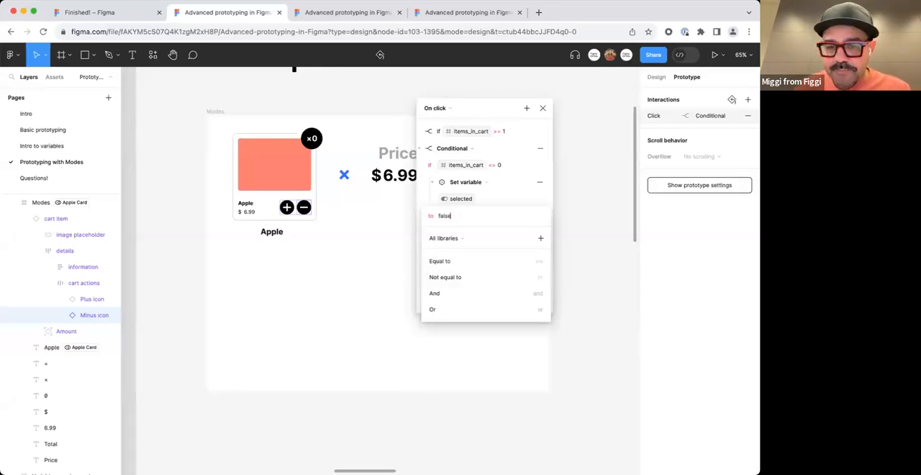
key("Return")
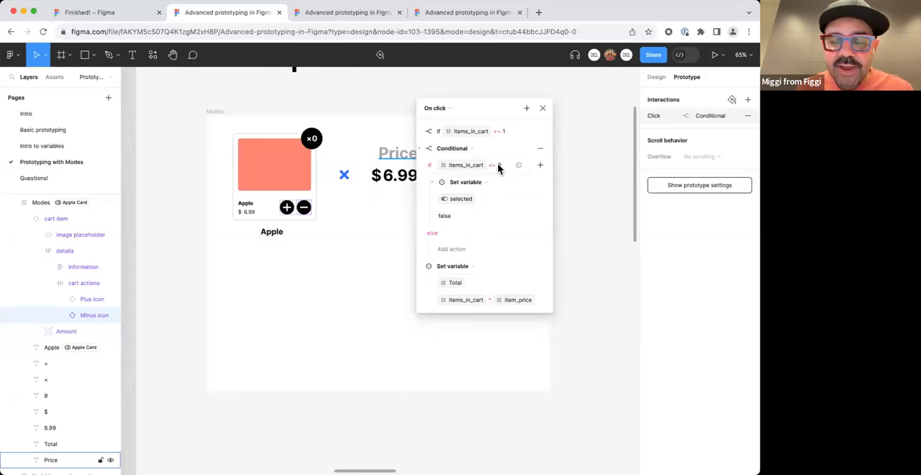
Add a Set variable action under the else branch that sets selected to true, collapse it, and close the interaction.
left_click(459, 251)
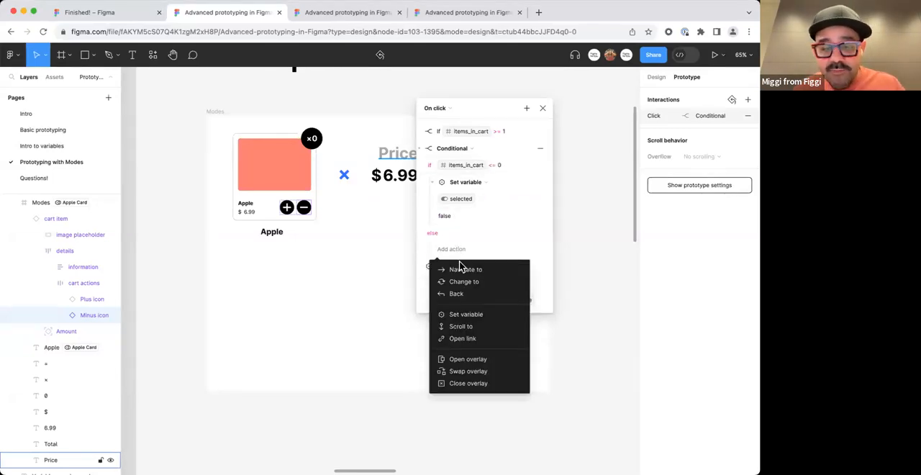
left_click(465, 316)
left_click(471, 328)
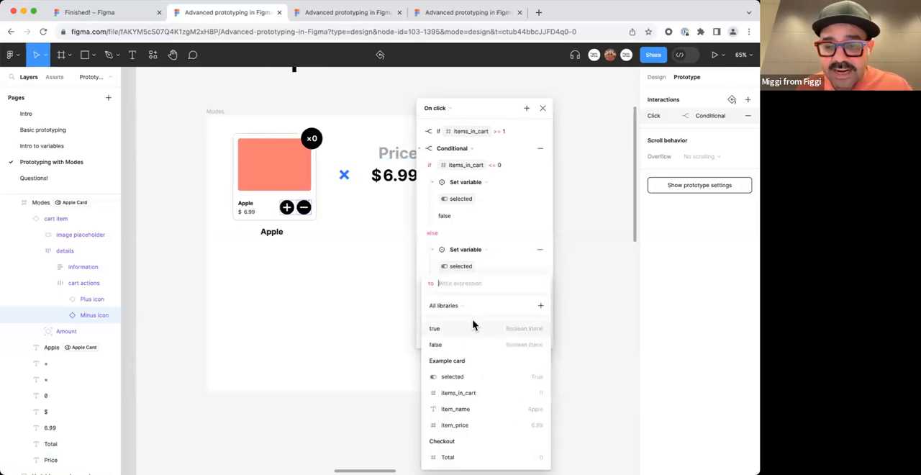
left_click(476, 377)
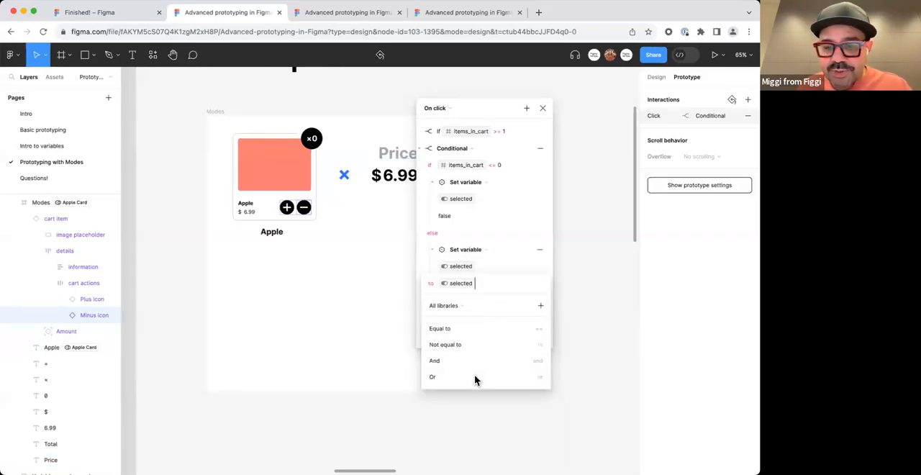
key("BackSpace")
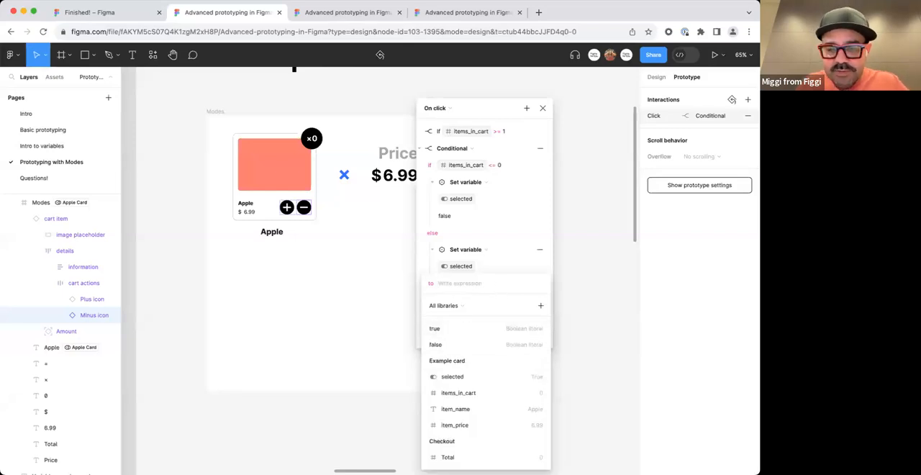
type("ture")
key("BackSpace")
key("BackSpace")
key("BackSpace")
type("rue")
key("Return")
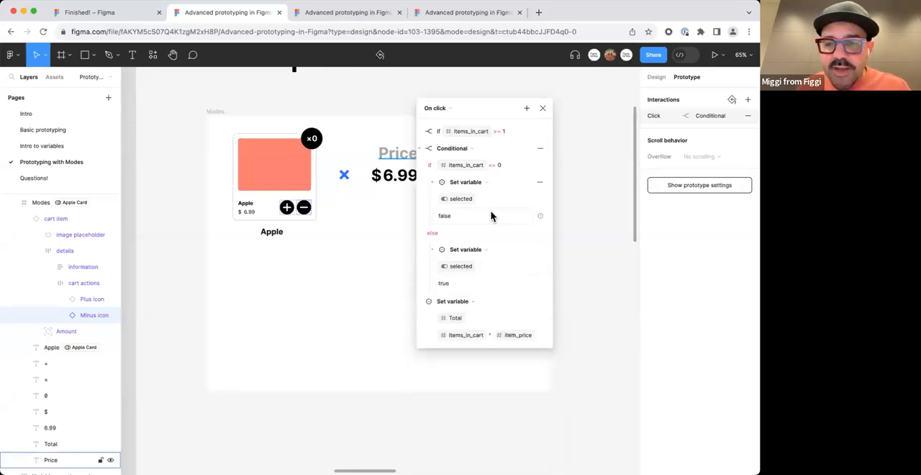
left_click(432, 249)
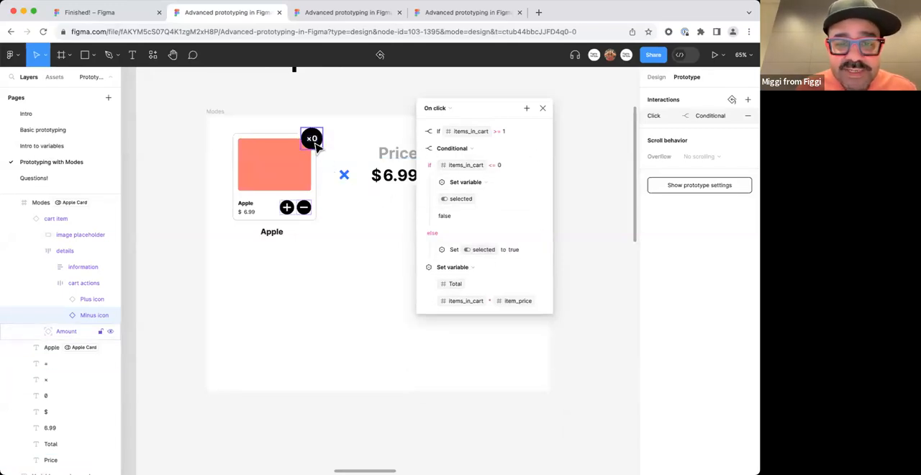
left_click(520, 103)
In the Example card variable collection, set selected to False for both the Mango Card and Apple Card modes.
left_click(274, 161)
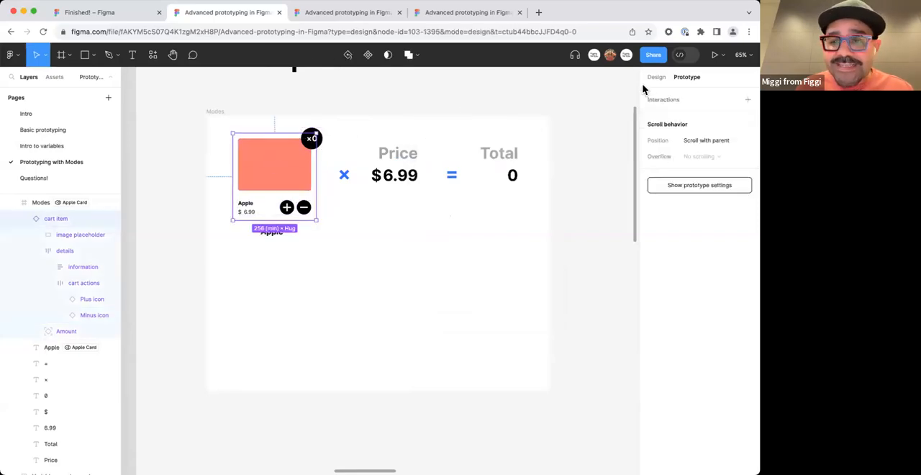
left_click(656, 77)
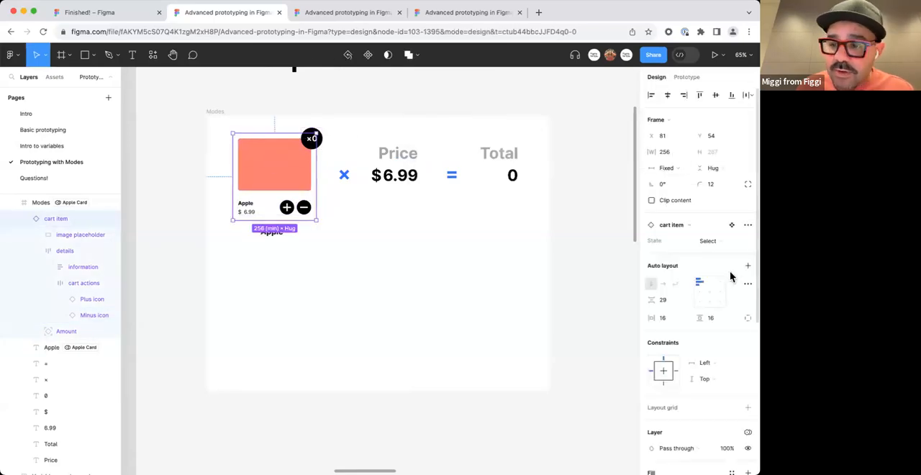
left_click(220, 113)
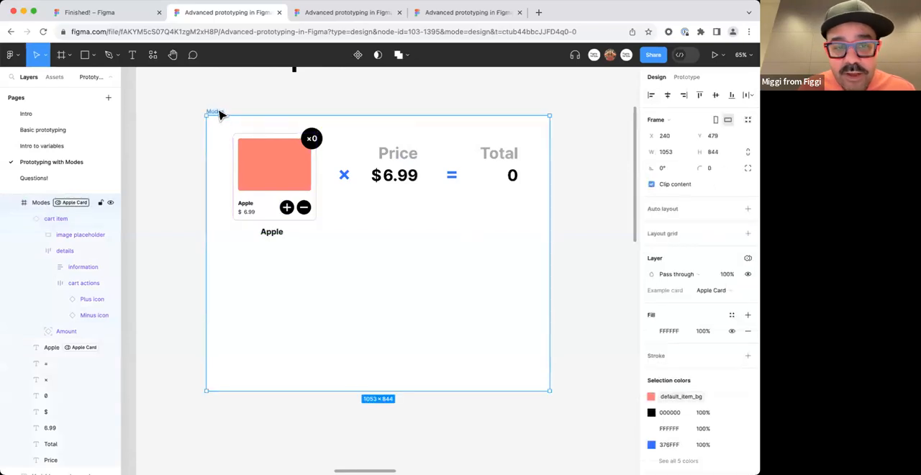
left_click(313, 142)
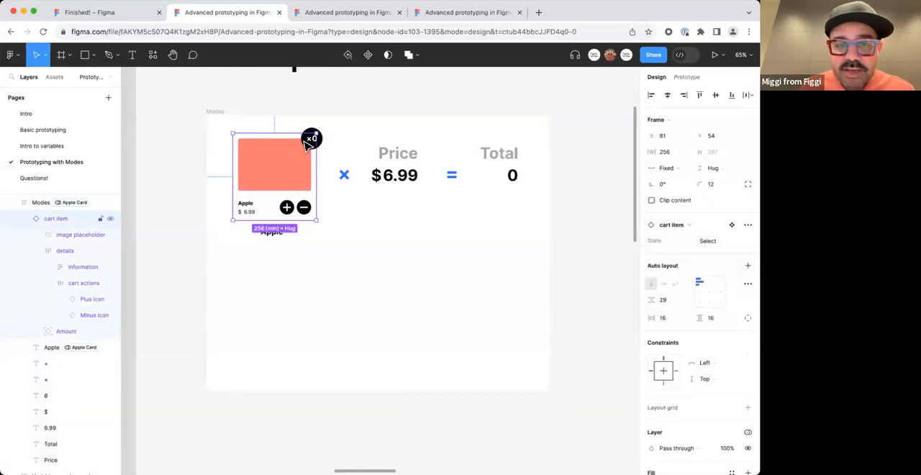
left_click(365, 103)
scroll(167, 157, "down", 3)
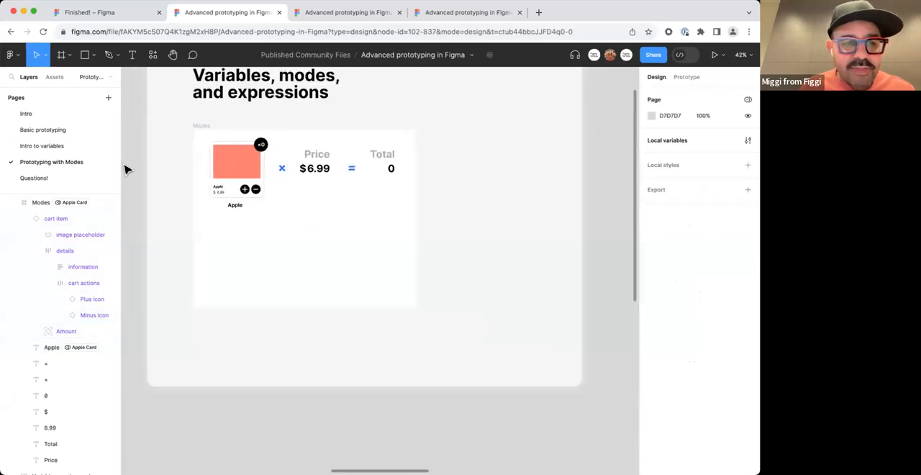
left_click(747, 141)
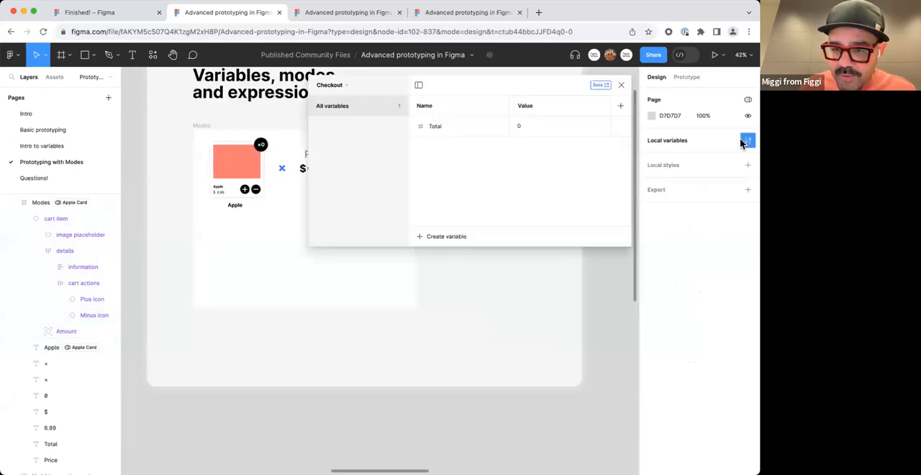
left_click(342, 89)
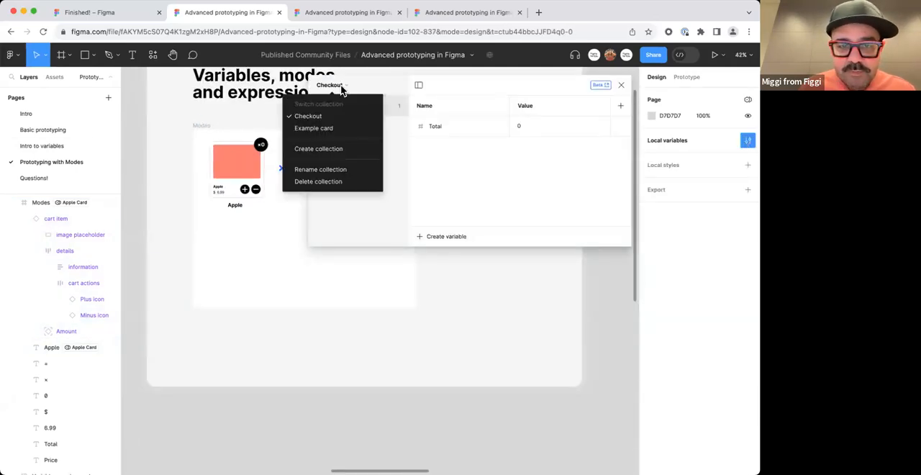
left_click(329, 128)
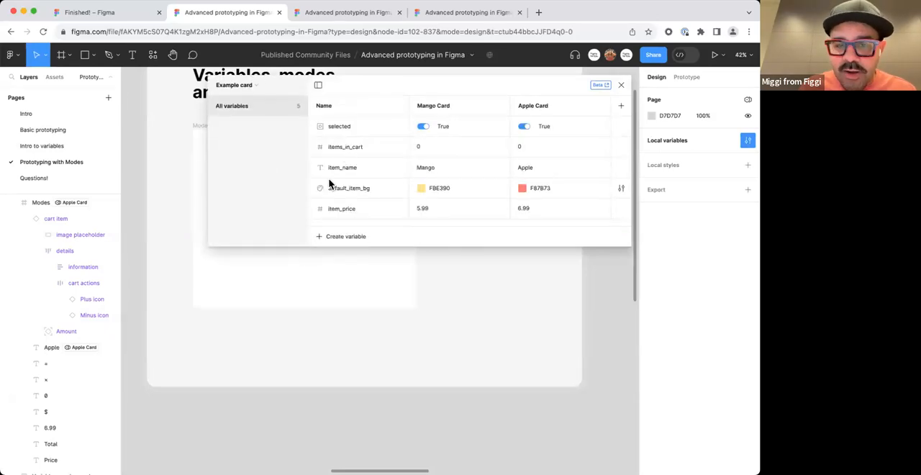
left_click(525, 128)
left_click(422, 126)
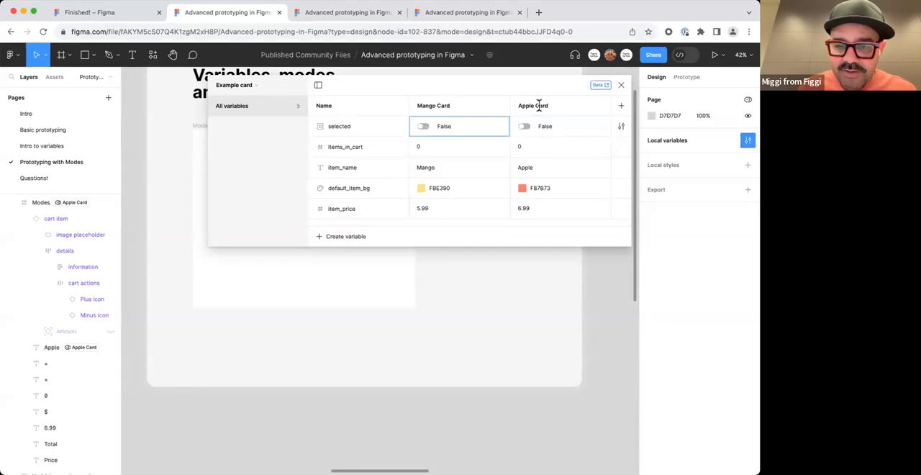
left_click(621, 85)
Select the cart item and check its Amount layer in the layer hierarchy.
left_click(551, 204)
scroll(234, 156, "up", 5)
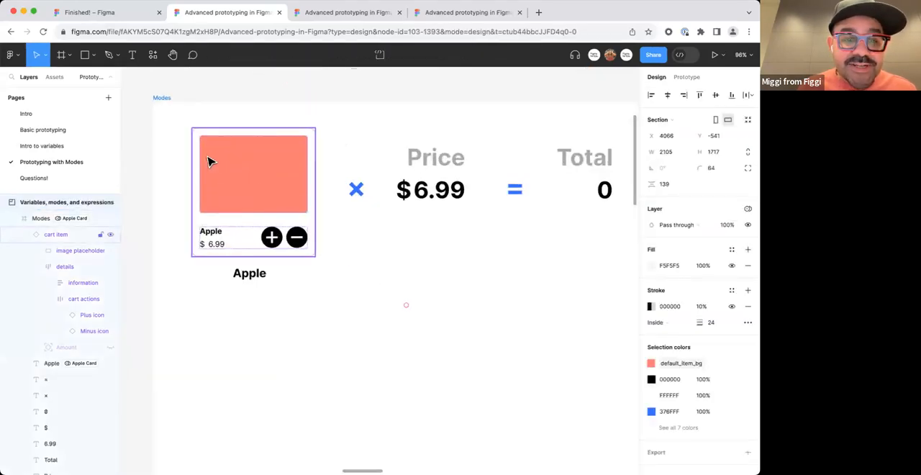
left_click(241, 157)
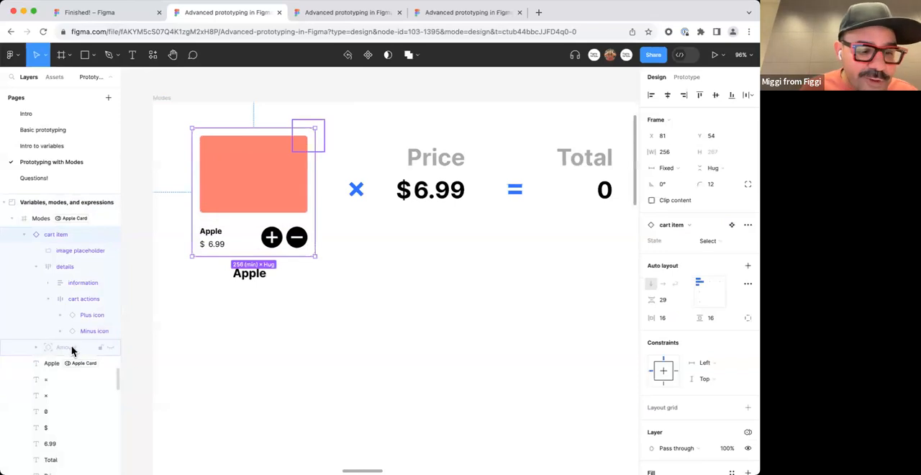
left_click(37, 349)
left_click(37, 348)
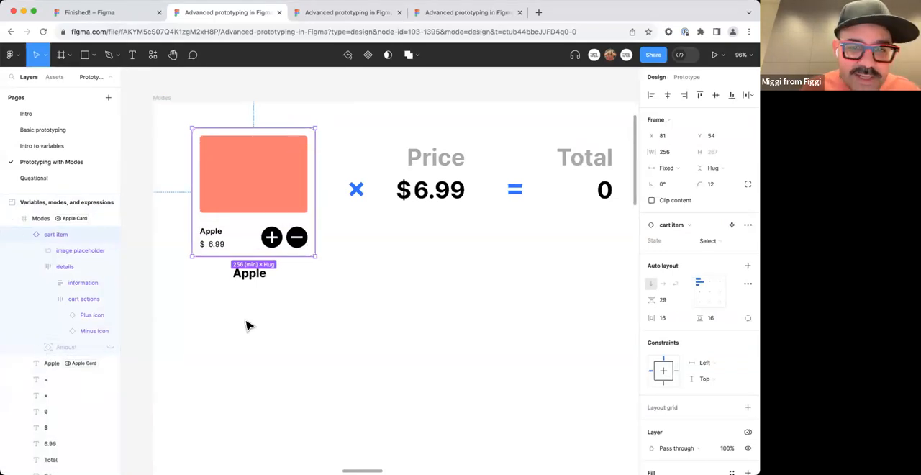
scroll(252, 327, "down", 2)
Preview the Modes frame and alternate the Plus and Minus icons to test when the quantity badge shows and hides.
left_click(182, 146)
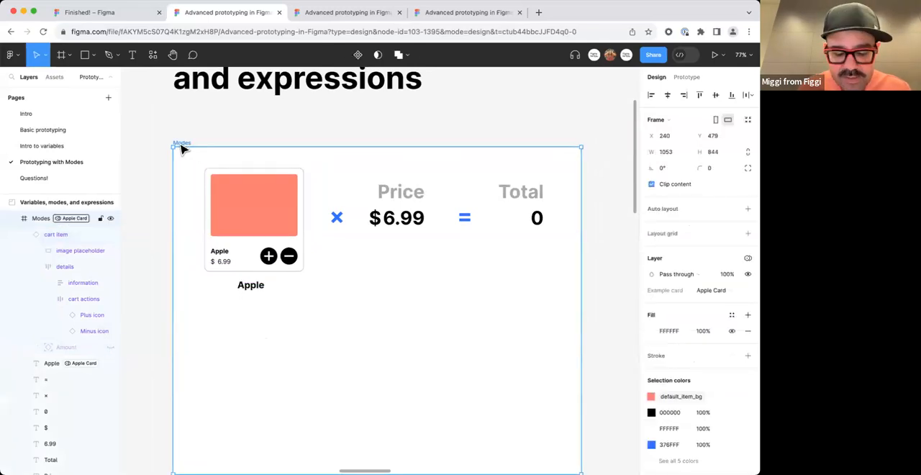
key("shift+space")
left_click(283, 200)
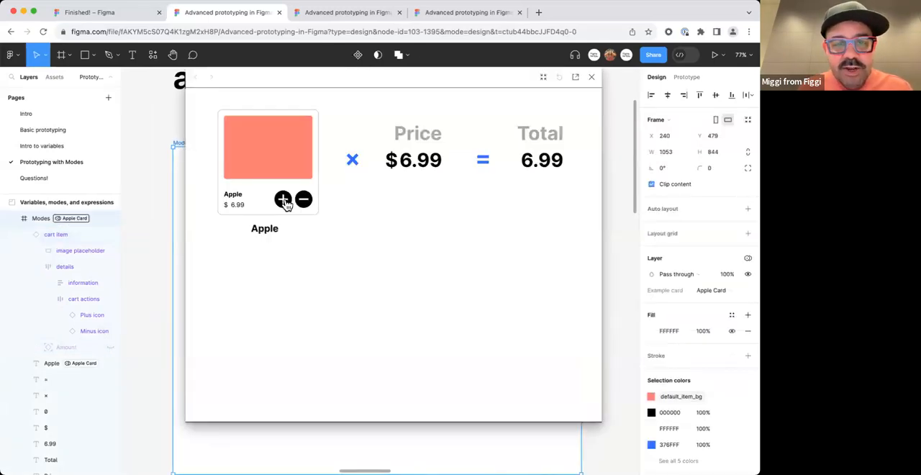
left_click(284, 200)
left_click(284, 200)
left_click(304, 200)
left_click(303, 200)
left_click(283, 200)
left_click(283, 200)
left_click(304, 200)
left_click(282, 199)
left_click(282, 199)
left_click(282, 199)
left_click(282, 200)
left_click(304, 200)
left_click(303, 200)
Test the Apple card's quantity badge once more with the Minus and Plus icons, and close the preview.
left_click(304, 200)
left_click(304, 200)
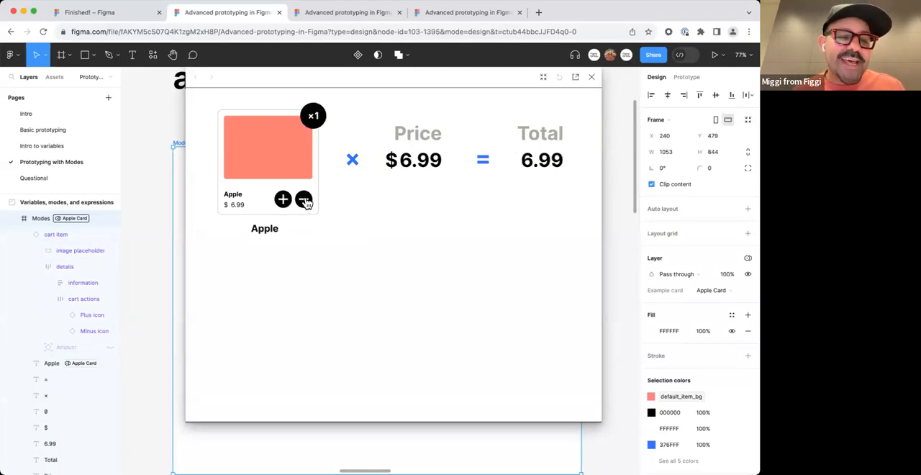
left_click(304, 200)
left_click(283, 199)
left_click(283, 199)
left_click(283, 200)
left_click(283, 199)
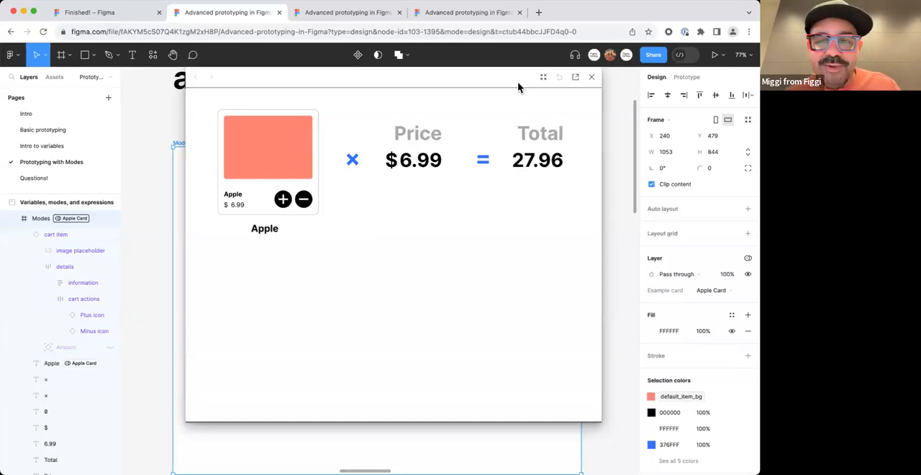
left_click(592, 76)
left_click(595, 127)
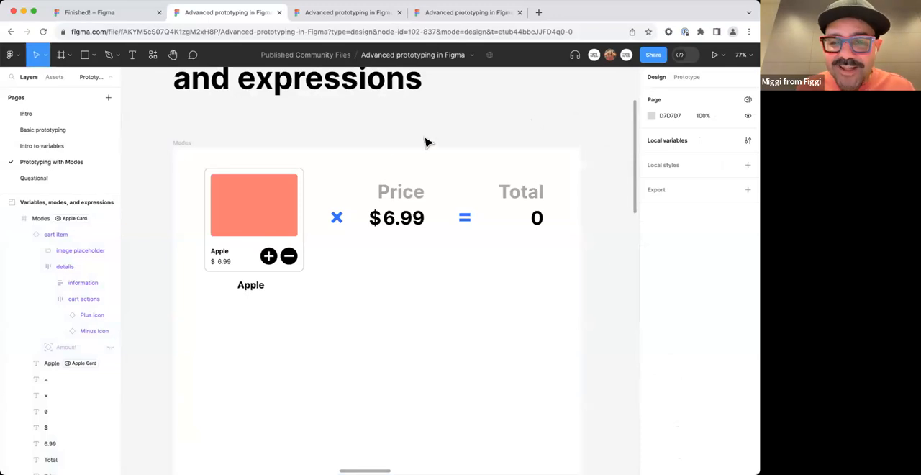
Open the Plus icon's click interaction and collapse its items_in_cart and Total Set variable actions.
left_click(271, 260)
double_click(269, 258)
double_click(268, 258)
left_click(687, 77)
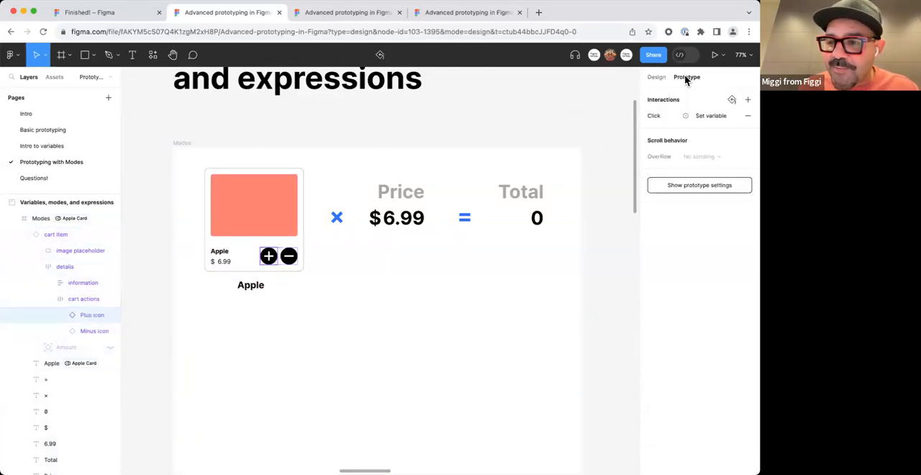
left_click(655, 115)
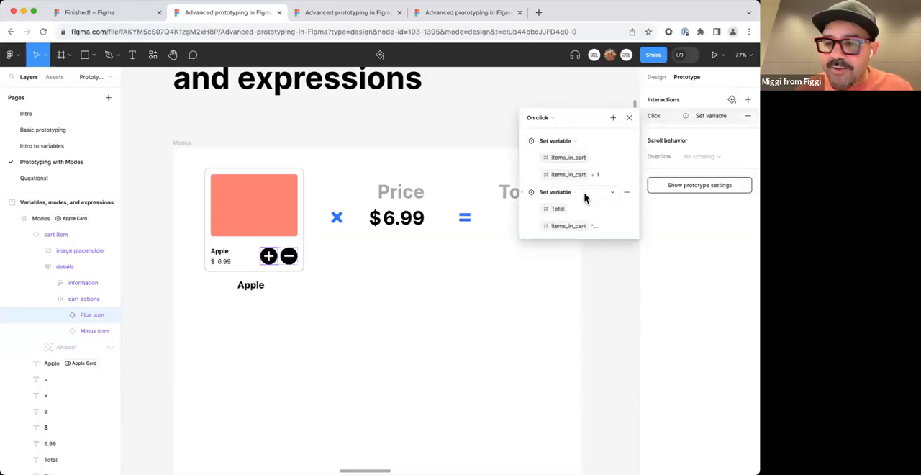
left_click(522, 142)
left_click(523, 158)
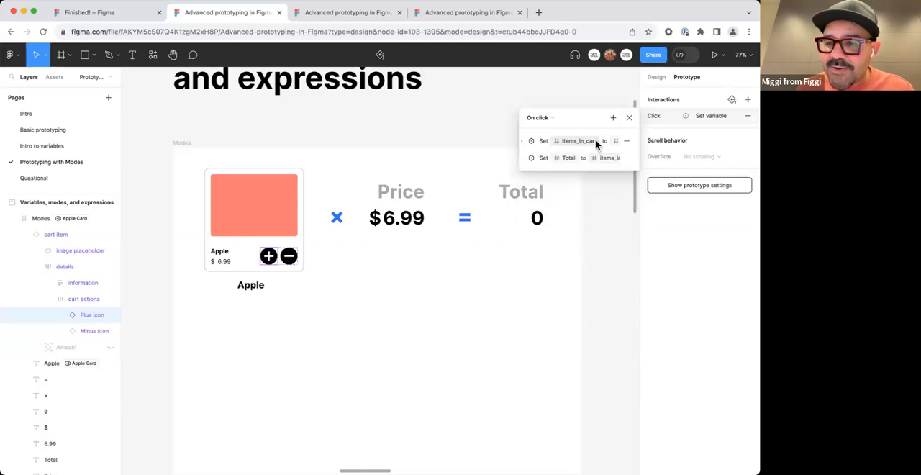
Add a Set variable action to the Plus icon's click interaction that sets selected to true, and close the interaction.
left_click(612, 118)
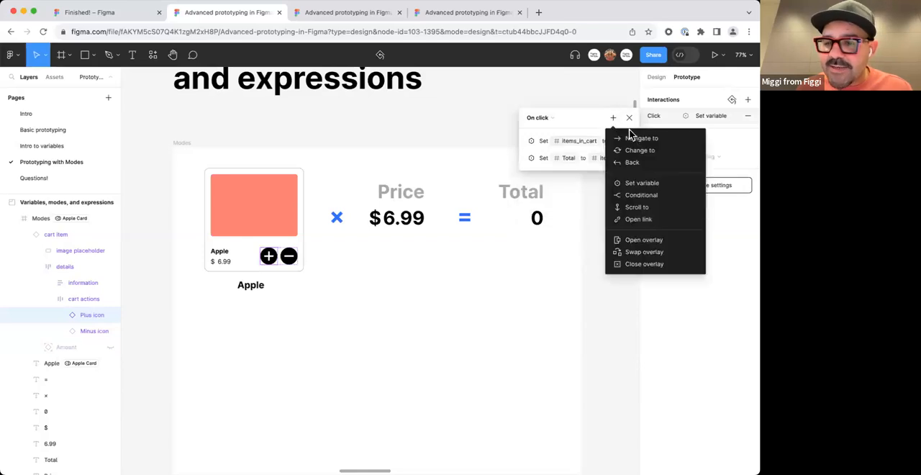
left_click(642, 183)
type("sel")
key("Return")
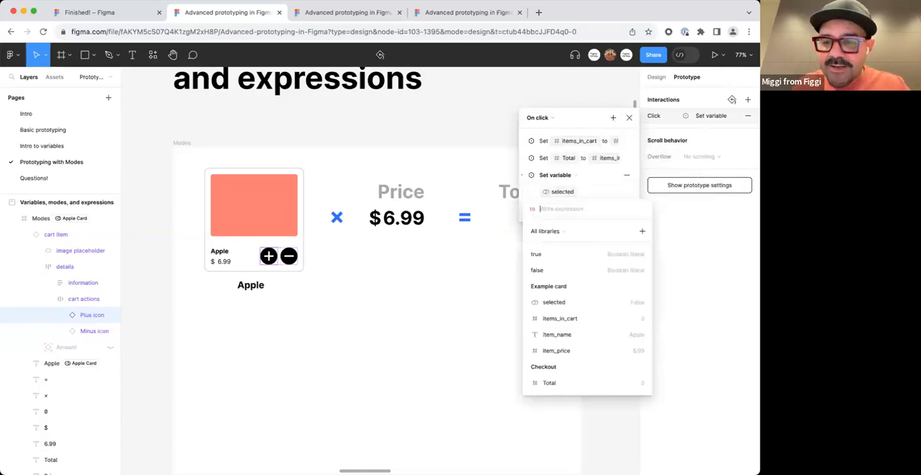
type("true")
key("Return")
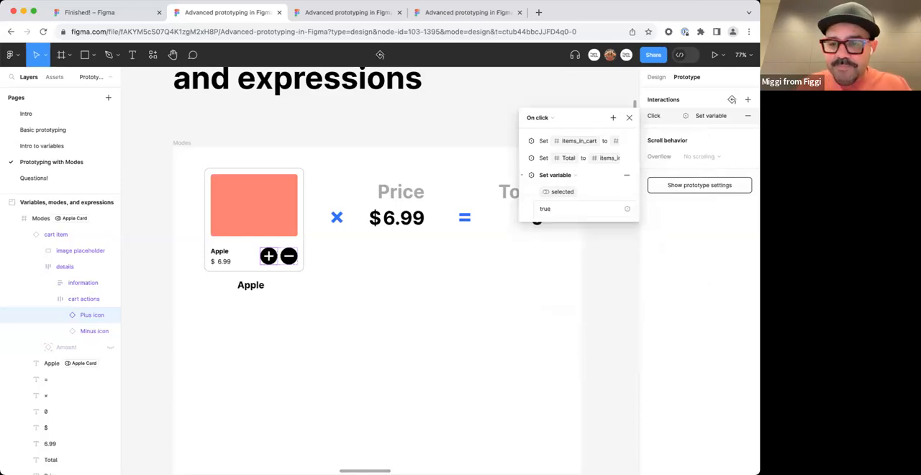
left_click(427, 284)
Preview the Modes frame, raise and lower the Apple quantity twice to test the badge and total, and close the preview.
left_click(181, 143)
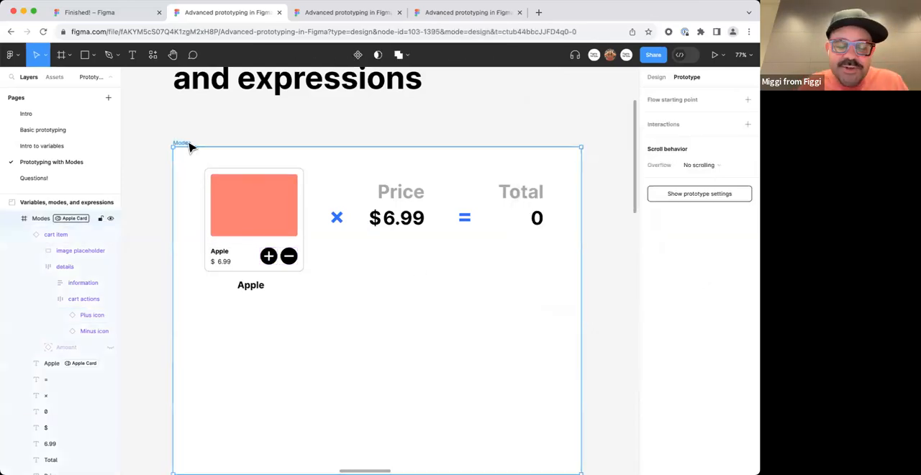
key("shift+space")
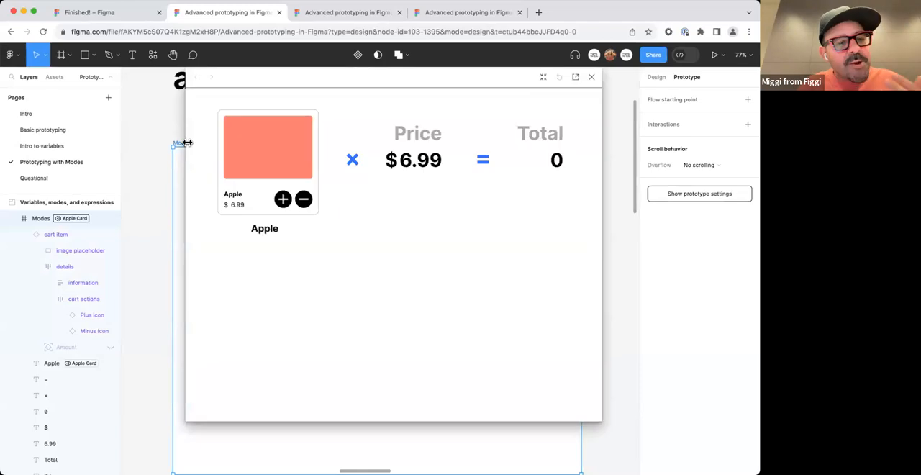
left_click(284, 202)
left_click(284, 203)
left_click(284, 201)
left_click(284, 201)
left_click(284, 202)
left_click(304, 202)
left_click(305, 201)
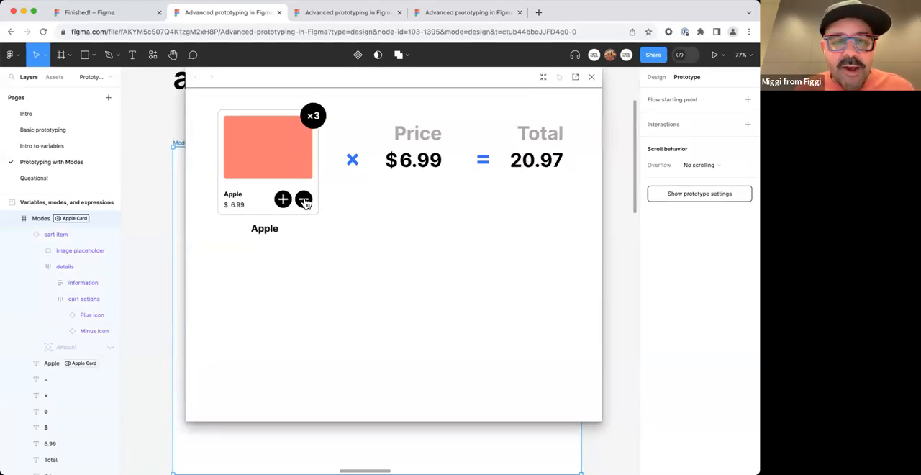
left_click(304, 202)
left_click(304, 201)
left_click(305, 202)
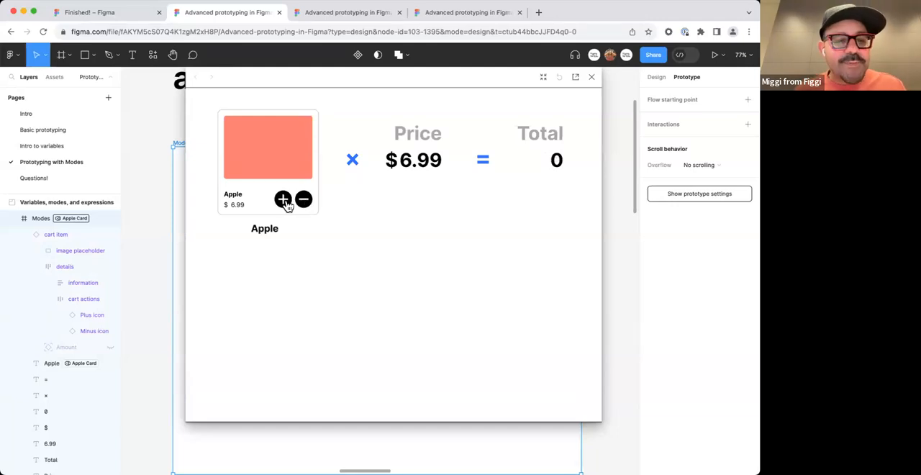
left_click(284, 202)
left_click(284, 202)
left_click(284, 202)
left_click(284, 202)
left_click(284, 202)
left_click(285, 202)
left_click(284, 201)
left_click(304, 202)
left_click(305, 201)
left_click(304, 201)
left_click(304, 201)
left_click(304, 202)
left_click(304, 202)
left_click(304, 202)
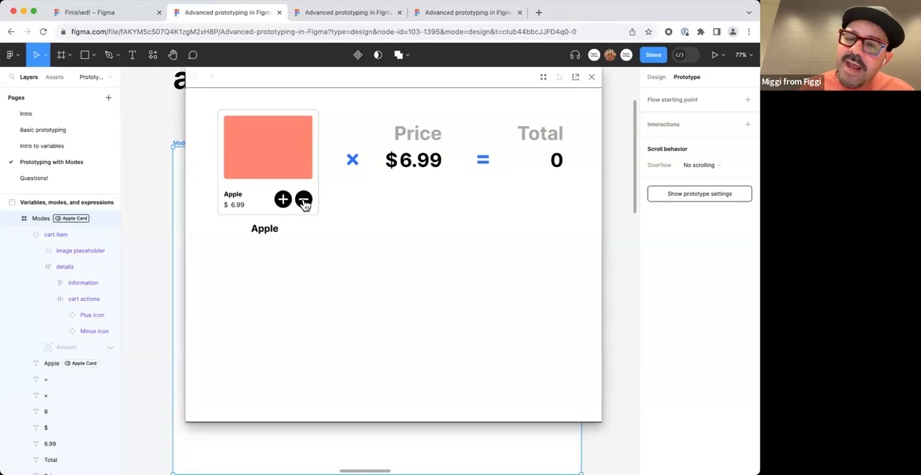
left_click(592, 77)
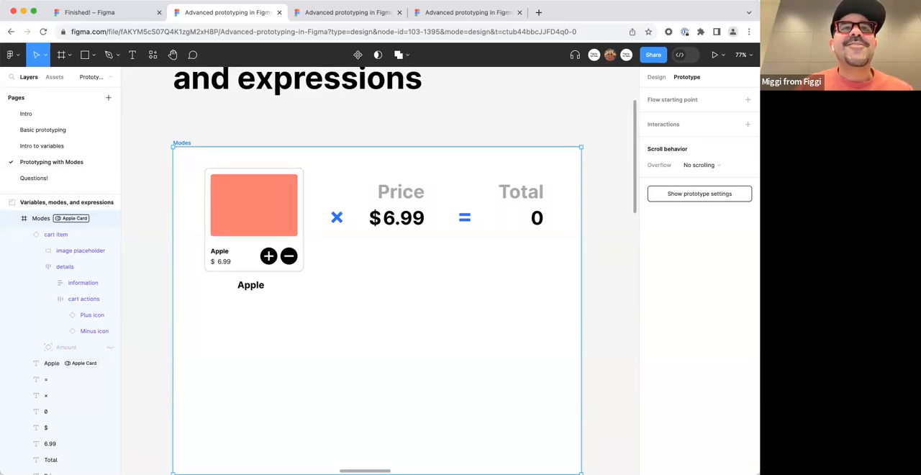
Deselect the Modes frame and bring the "Putting it all together" section and its pseudo code into view.
left_click(471, 101)
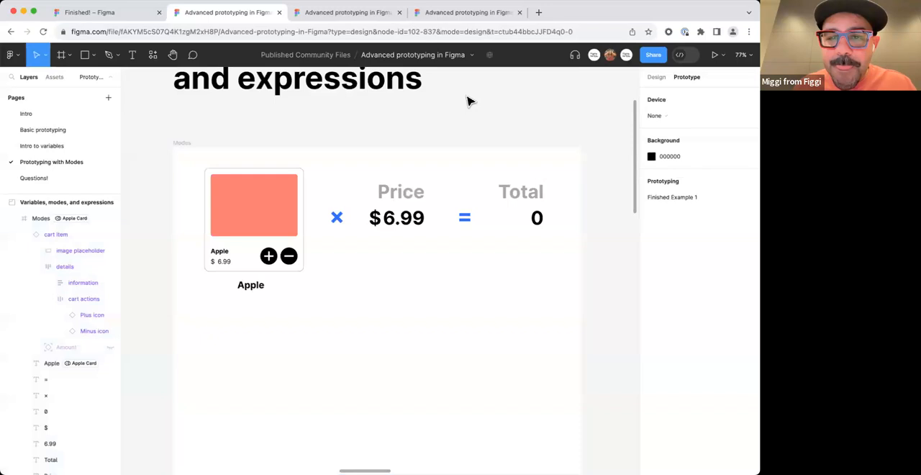
scroll(469, 106, "down", 5)
left_click_drag(497, 170, 289, 225)
scroll(430, 216, "right", 8)
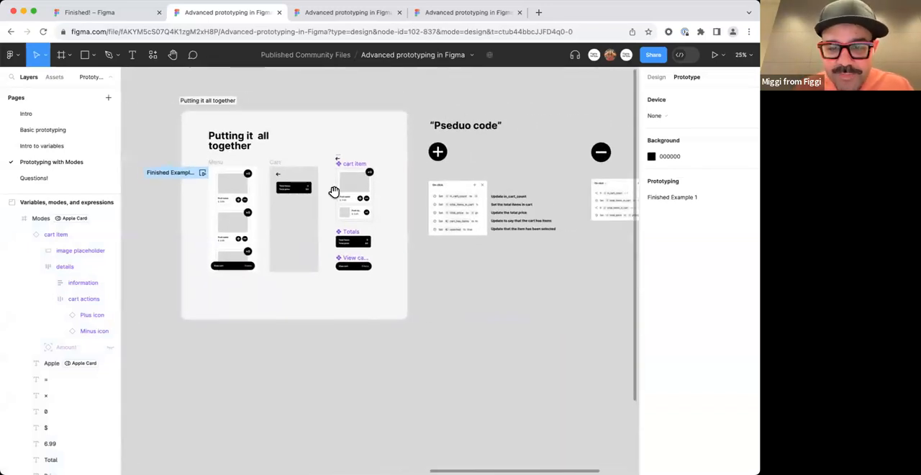
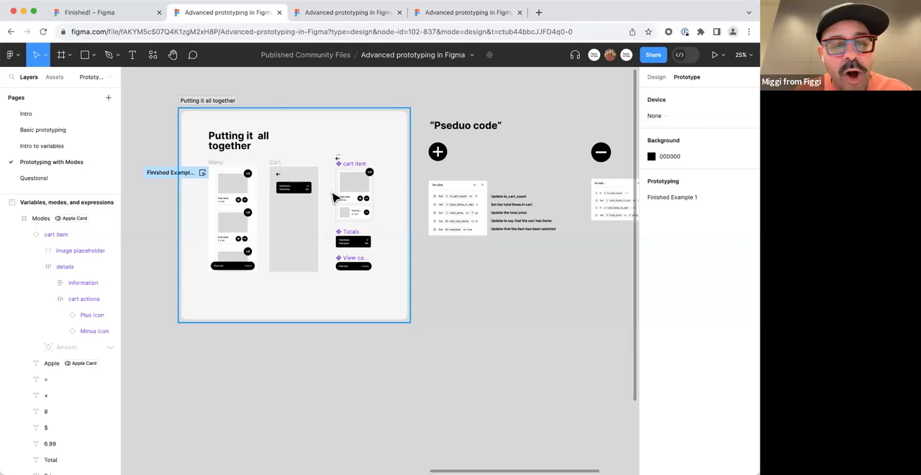
Compare the "Putting it all together" section with its completed version in the Finished! file.
left_click(292, 308)
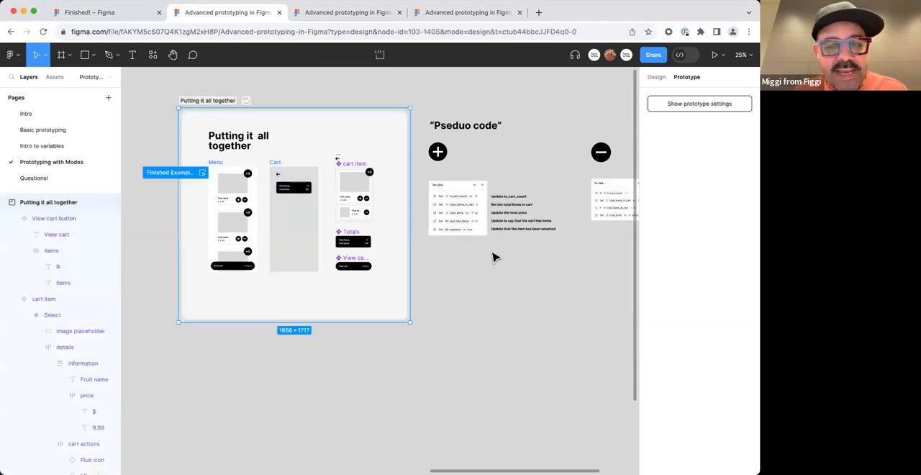
scroll(537, 240, "up", 5)
scroll(536, 237, "down", 5)
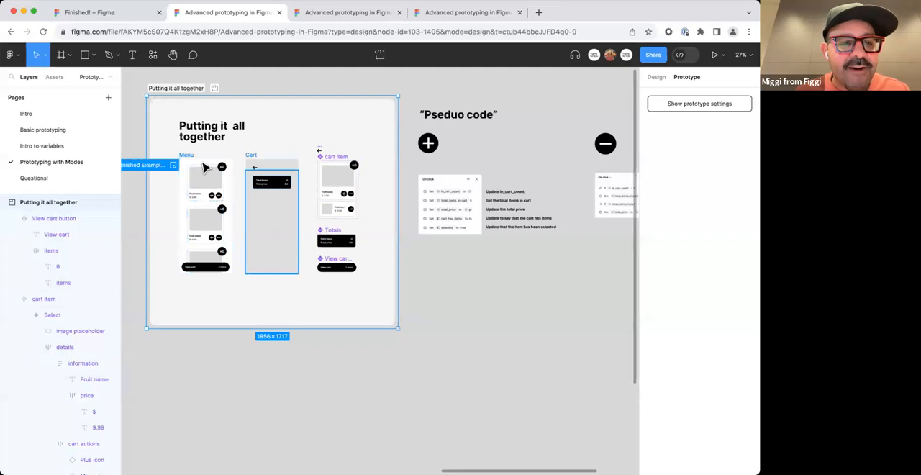
left_click(133, 14)
left_click_drag(518, 150, 235, 169)
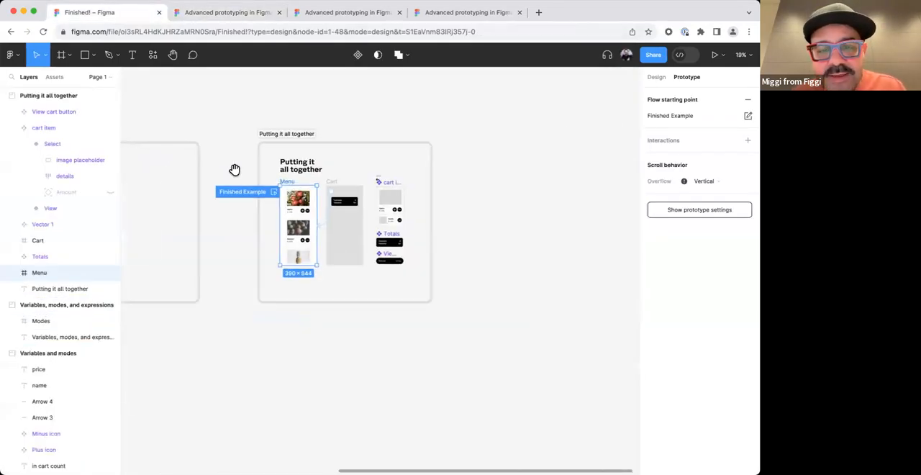
scroll(290, 185, "up", 5)
left_click_drag(352, 185, 324, 179)
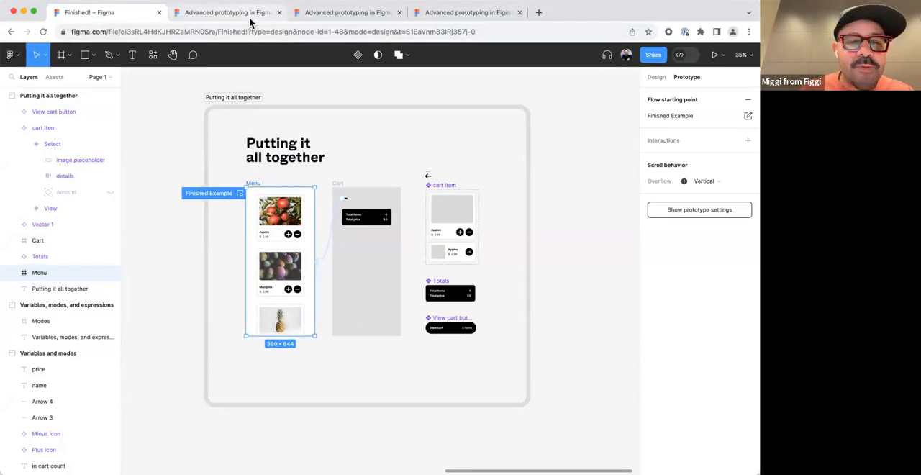
Return to the workshop file and examine the pseudo code for the Plus icon's click actions beside the "Putting it all together" section.
left_click(250, 16)
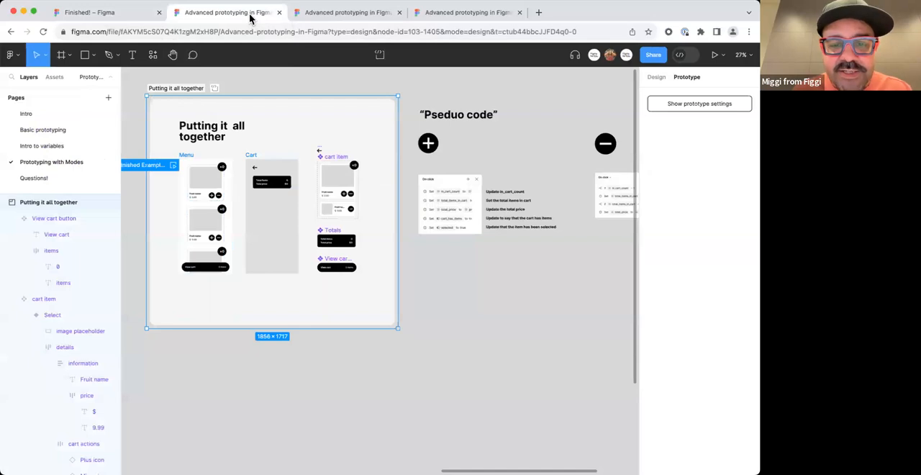
scroll(503, 248, "up", 5)
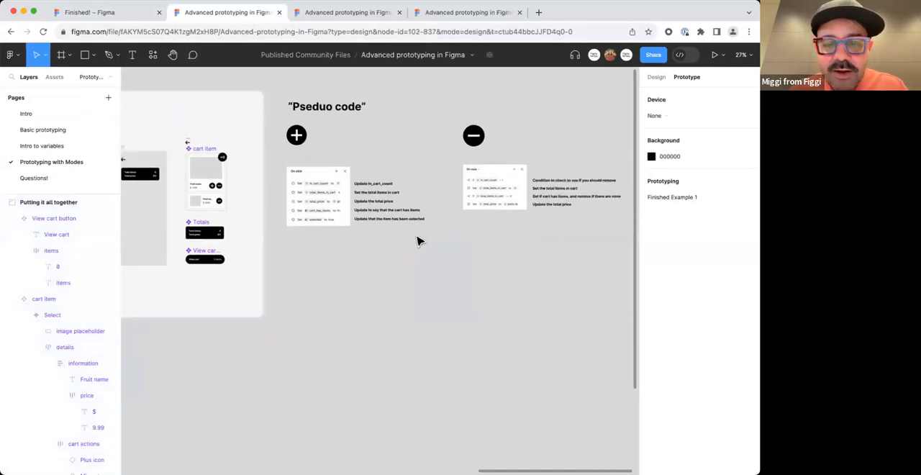
scroll(367, 180, "left", 3)
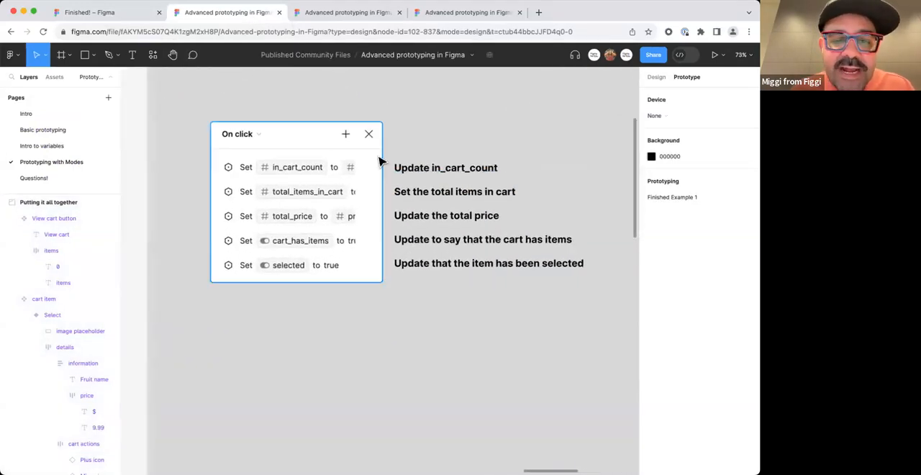
scroll(404, 310, "down", 4)
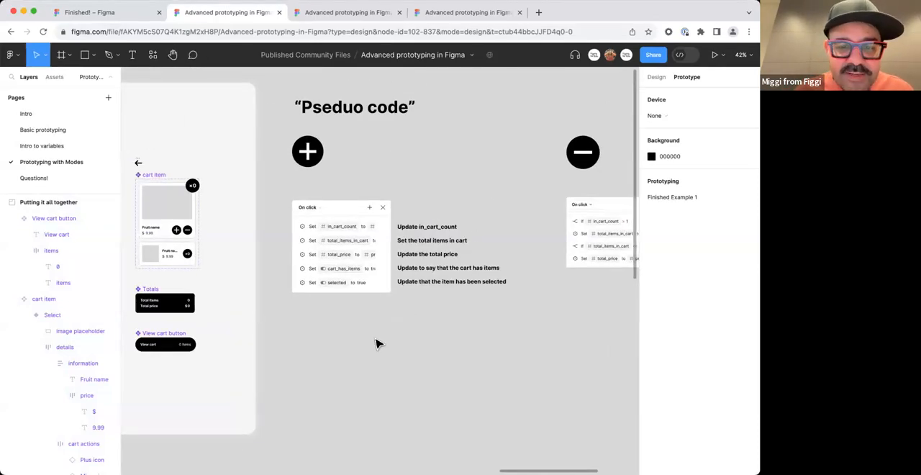
scroll(401, 302, "up", 4)
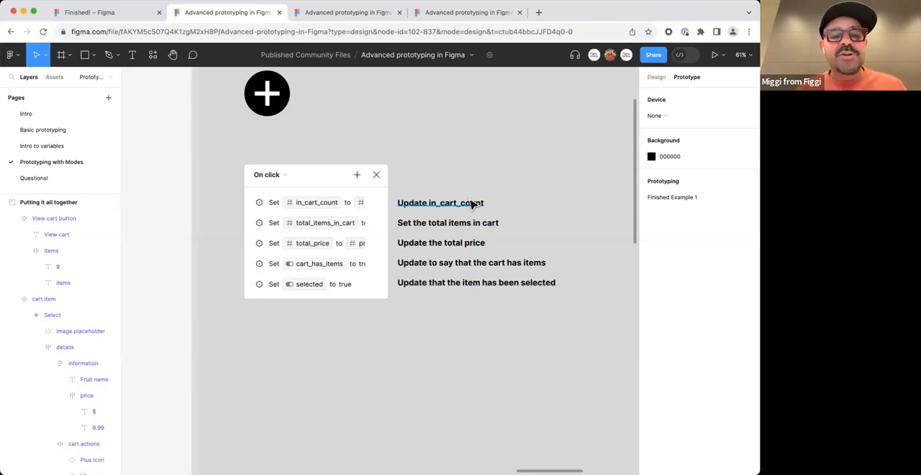
scroll(398, 259, "down", 10)
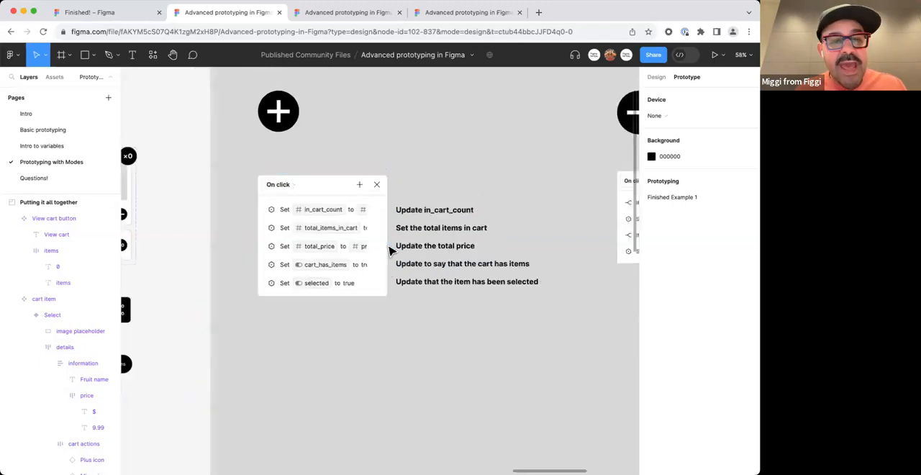
scroll(449, 223, "left", 3)
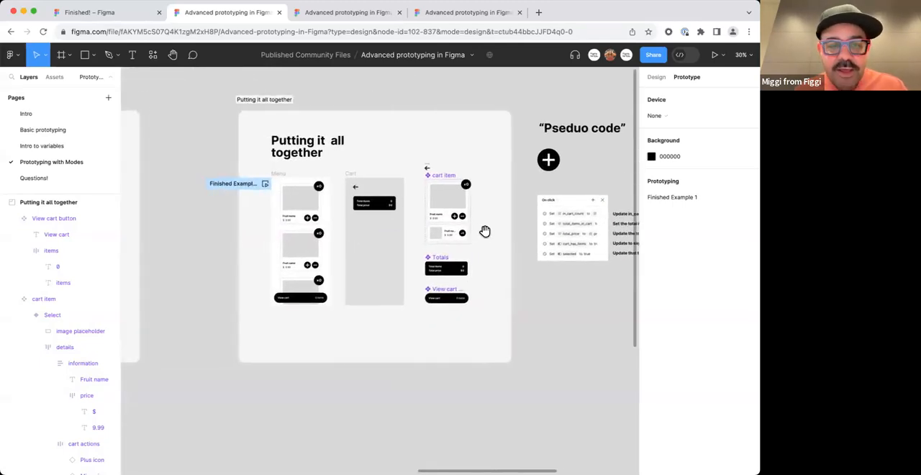
Inspect the Modes frame in the Finished! file and open its local variables to view the Checkout collection.
left_click(138, 14)
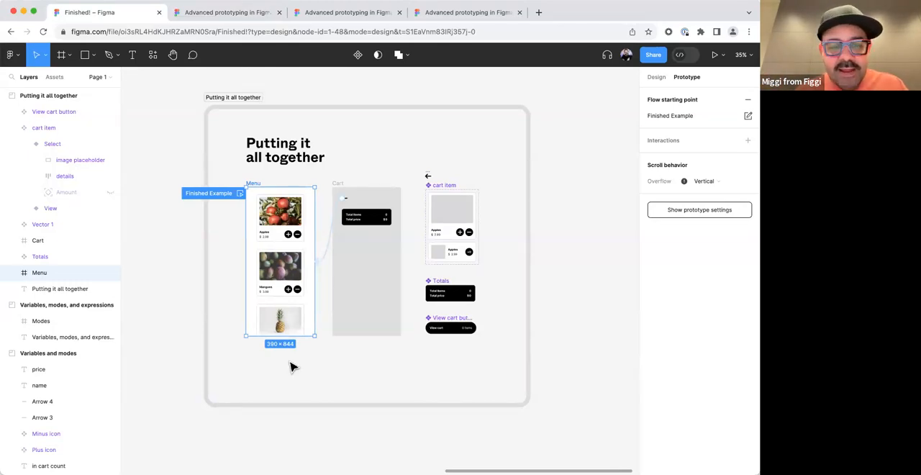
left_click(193, 255)
left_click_drag(193, 255, 382, 237)
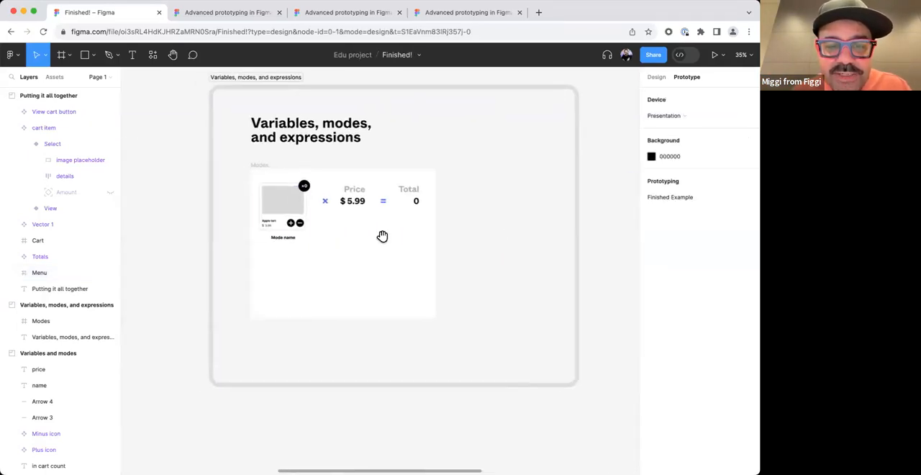
scroll(326, 234, "up", 3)
left_click(237, 136)
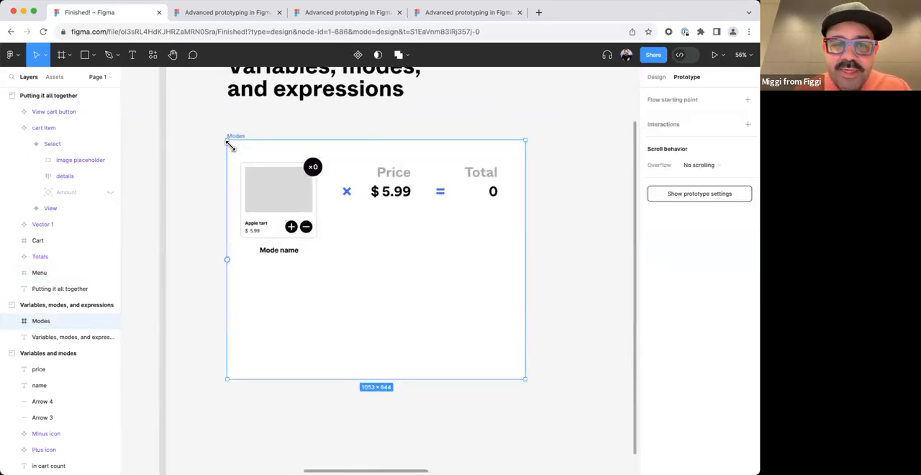
scroll(225, 141, "up", 2)
left_click(658, 77)
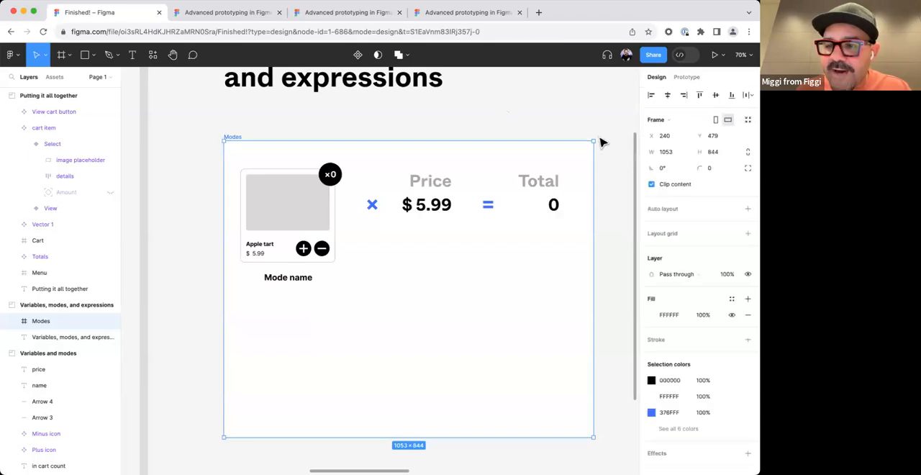
left_click(531, 121)
scroll(540, 115, "right", 2)
left_click(748, 140)
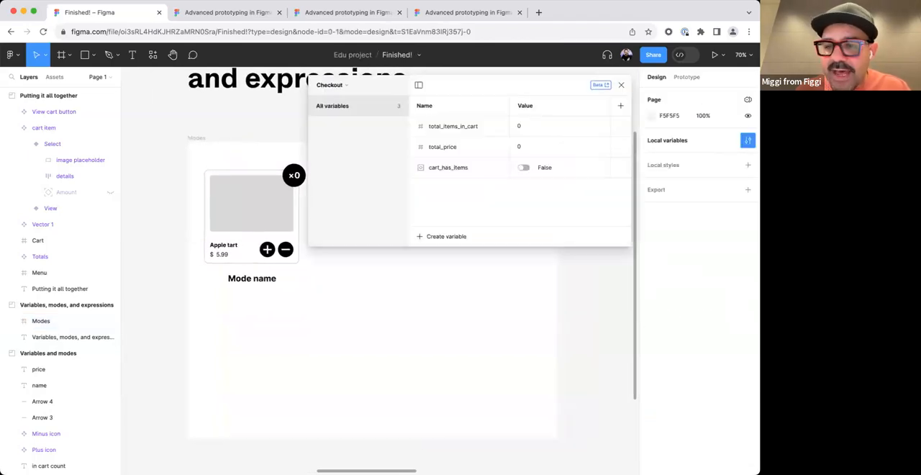
Switch back to the workshop file and shorten the Modes frame to a height of 418.
left_click(202, 14)
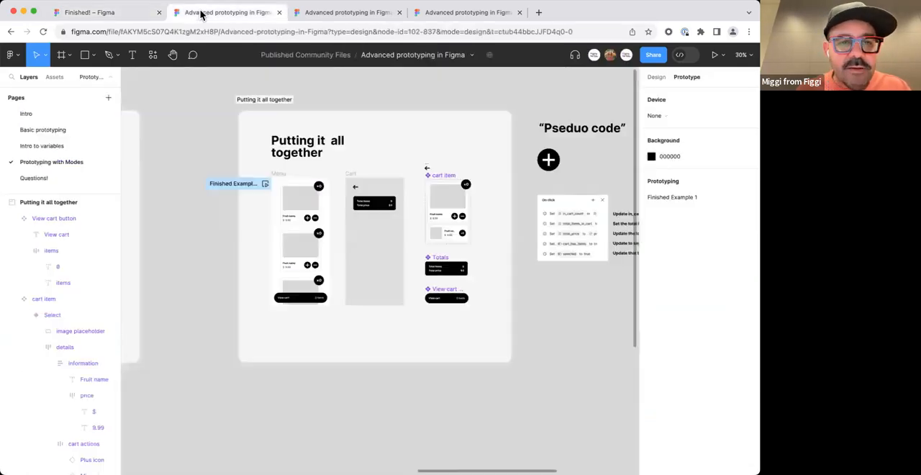
left_click_drag(205, 172, 374, 180)
scroll(345, 166, "up", 3)
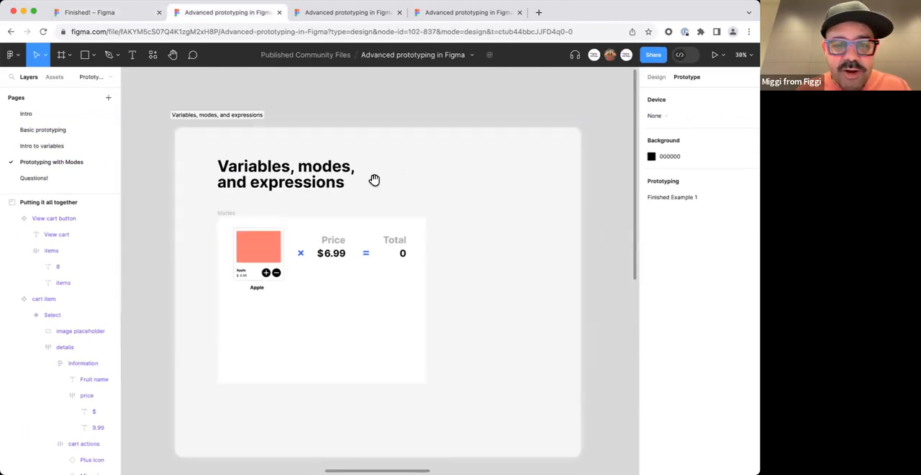
left_click(231, 216)
left_click_drag(339, 380, 360, 298)
scroll(339, 259, "up", 5)
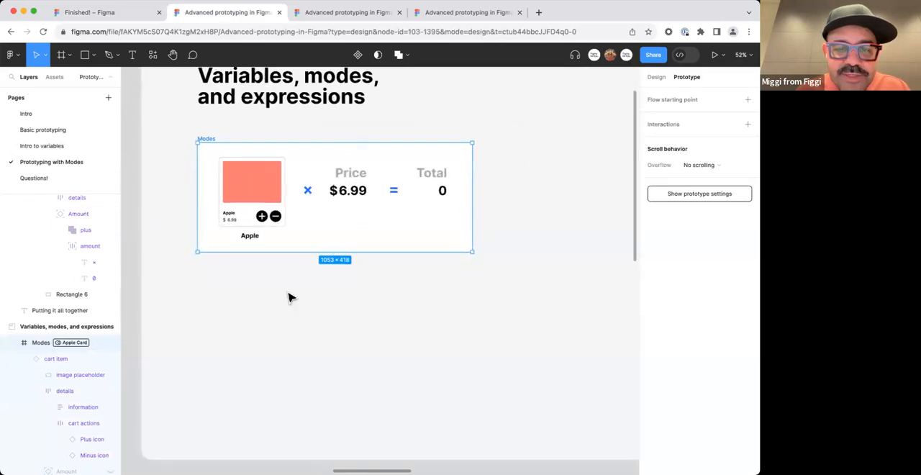
Duplicate the Modes frame directly below the original and switch the copy's Example card mode to Mango Card.
left_click_drag(373, 217, 350, 341)
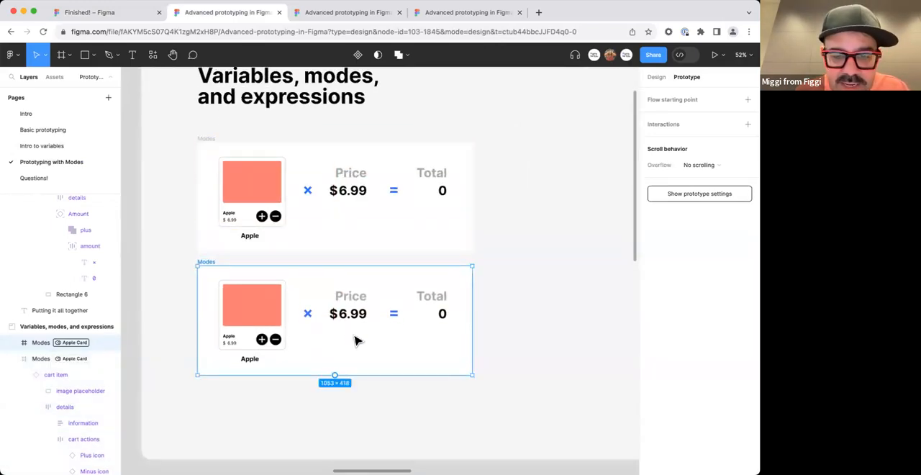
left_click(656, 77)
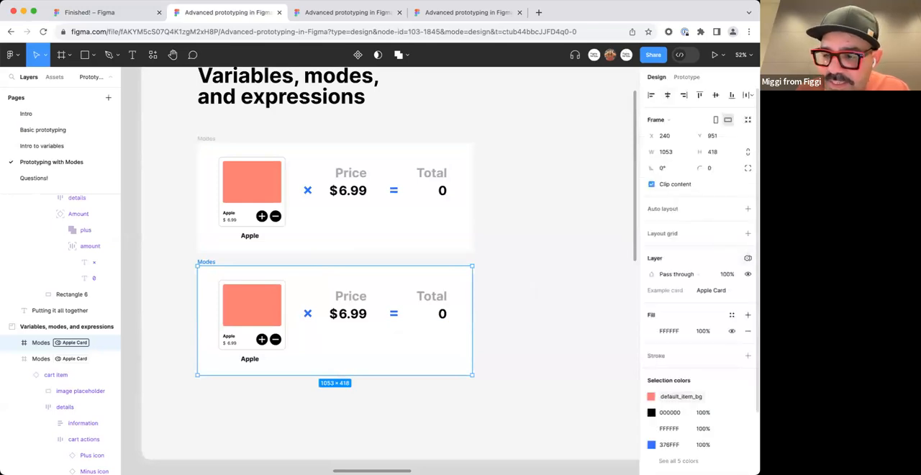
left_click(747, 258)
mouse_move(691, 286)
left_click(587, 310)
left_click(523, 329)
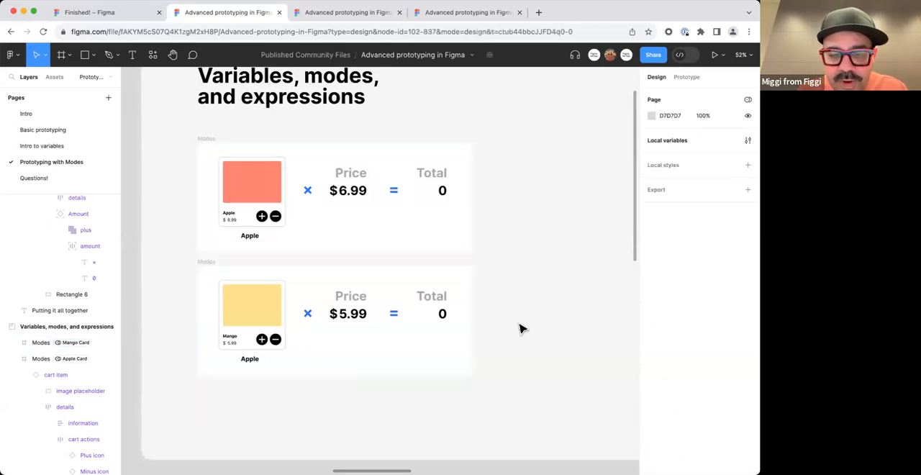
left_click(232, 257)
key("shift+space")
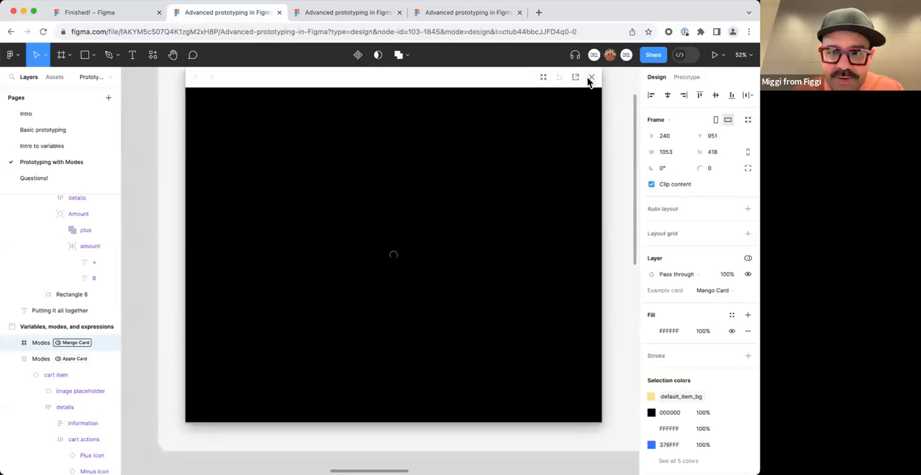
left_click(591, 77)
left_click(562, 113)
left_click(227, 254)
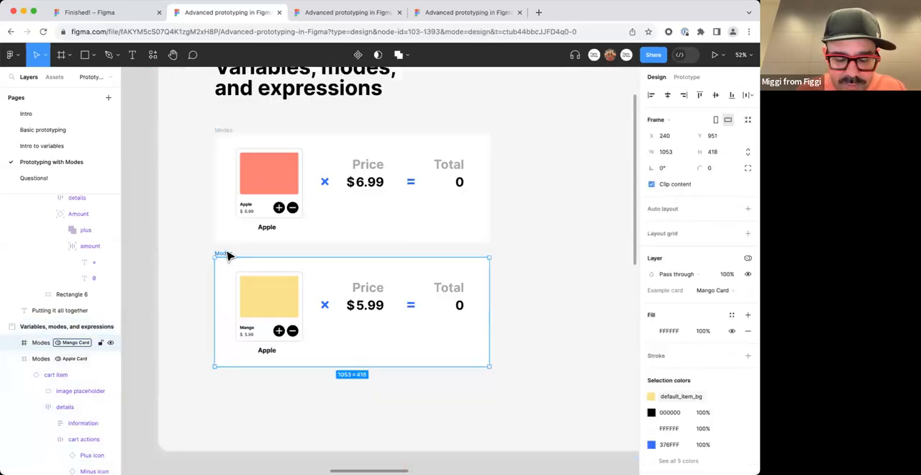
key("shift+space")
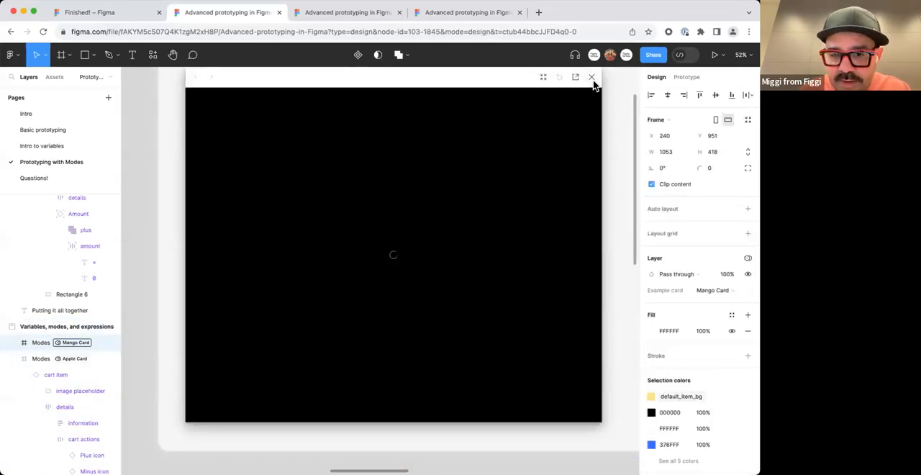
left_click(591, 77)
Present the Mango Card Modes frame and repeatedly raise and lower the Mango quantity to test its badge and total.
left_click(715, 54)
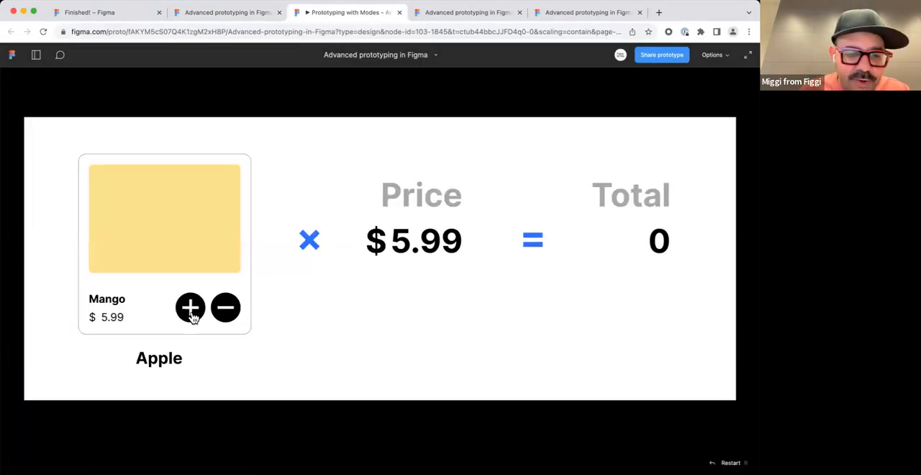
left_click(192, 315)
left_click(192, 315)
left_click(192, 315)
left_click(191, 315)
left_click(191, 316)
left_click(191, 315)
left_click(191, 315)
left_click(226, 307)
left_click(226, 307)
left_click(226, 308)
left_click(226, 307)
left_click(226, 307)
left_click(226, 307)
left_click(226, 307)
left_click(189, 310)
left_click(188, 310)
left_click(190, 309)
left_click(190, 308)
left_click(190, 308)
left_click(224, 308)
left_click(225, 308)
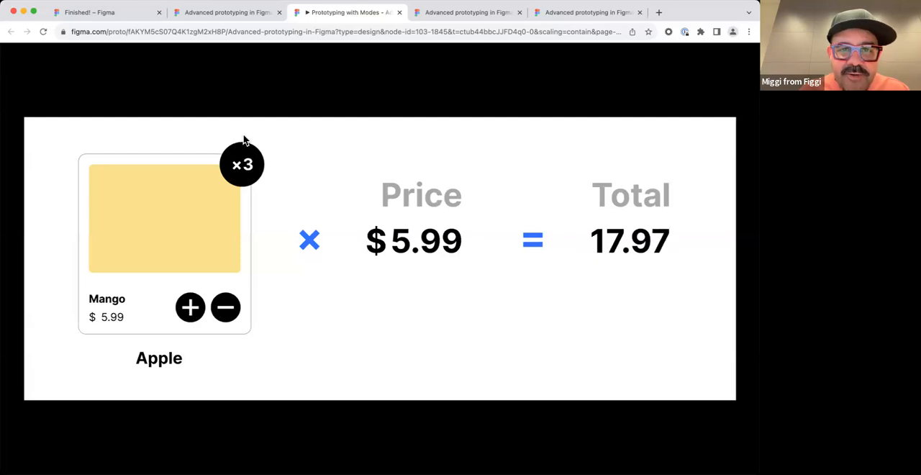
Return to the design file and extend the "Variables, modes, and expressions" section downward to a height of 2123.
left_click(257, 15)
left_click(468, 251)
scroll(470, 255, "down", 3)
left_click_drag(549, 265, 391, 249)
scroll(428, 245, "down", 2)
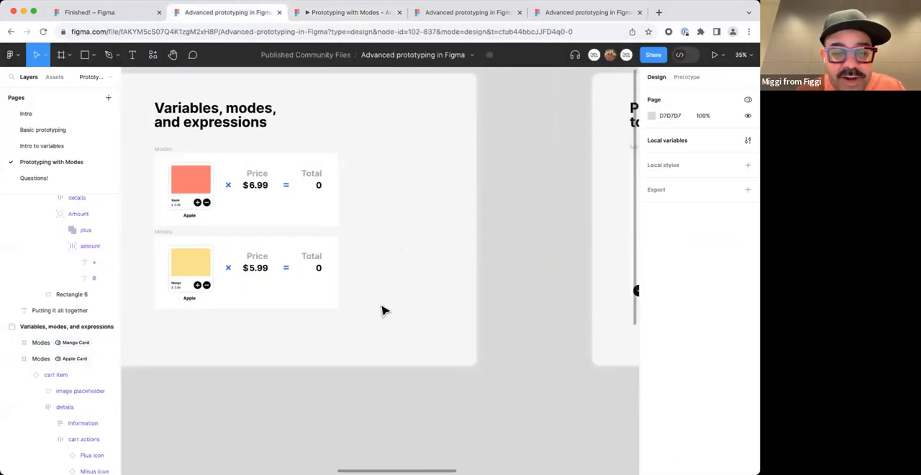
left_click(365, 368)
left_click_drag(355, 373, 357, 444)
left_click_drag(359, 397, 414, 372)
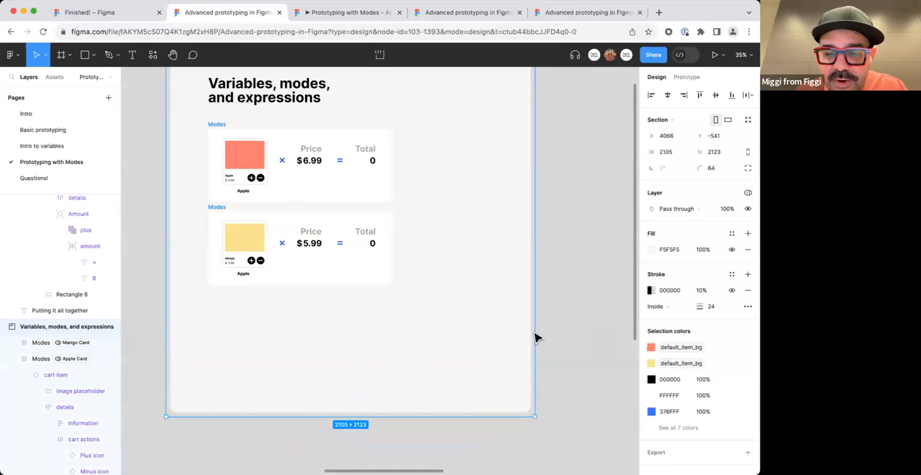
left_click(584, 313)
Add a mode named Pineapple to the Example card variable collection and set its item_name to Pineapple.
left_click(685, 77)
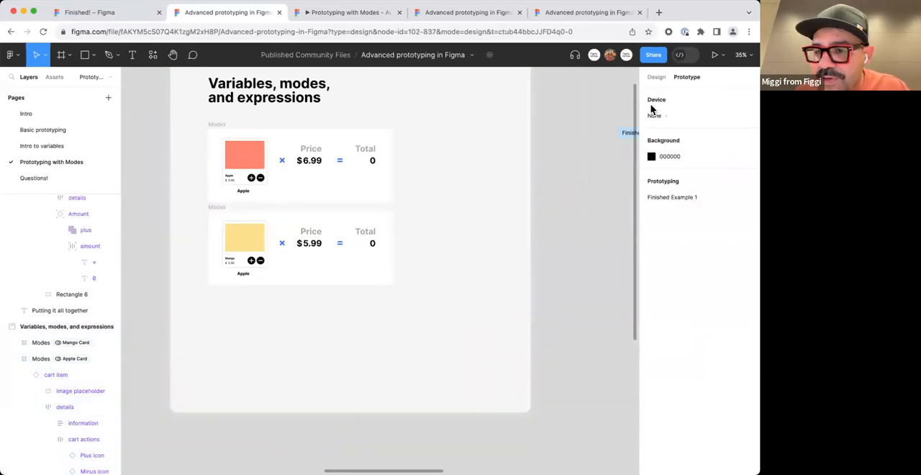
left_click(656, 77)
left_click(748, 141)
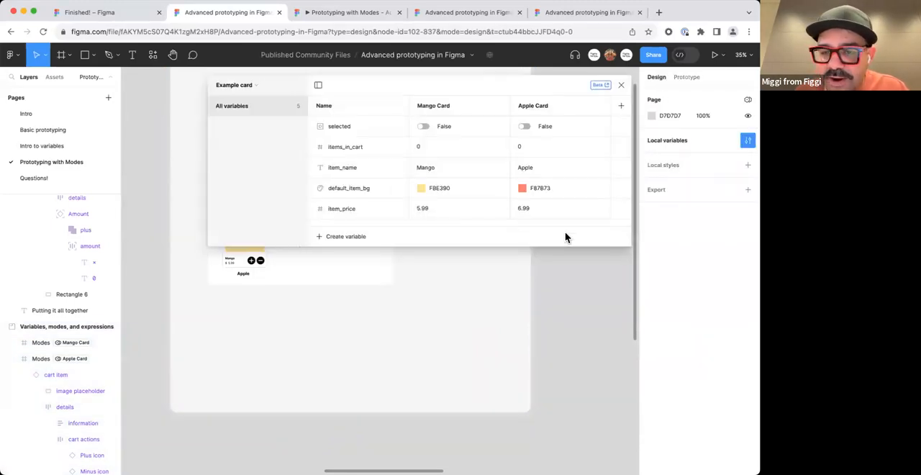
double_click(535, 106)
type("Pineapple")
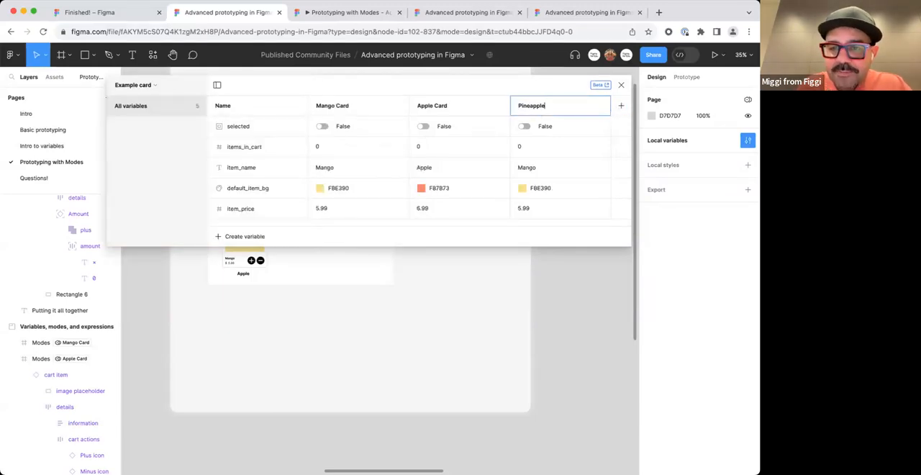
key("Return")
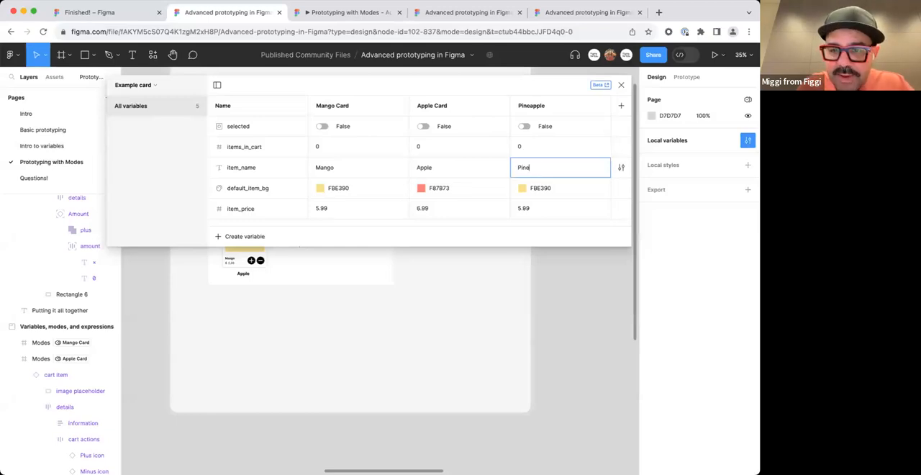
Set the Pineapple mode's default_item_bg colour variable to a green, 1ACC0B.
double_click(562, 202)
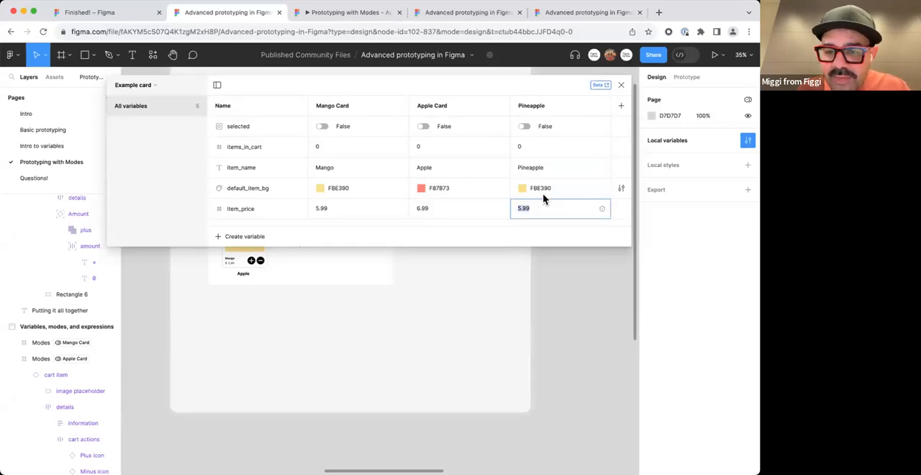
left_click(559, 194)
left_click(523, 190)
left_click(604, 269)
left_click_drag(610, 274, 627, 285)
left_click(557, 345)
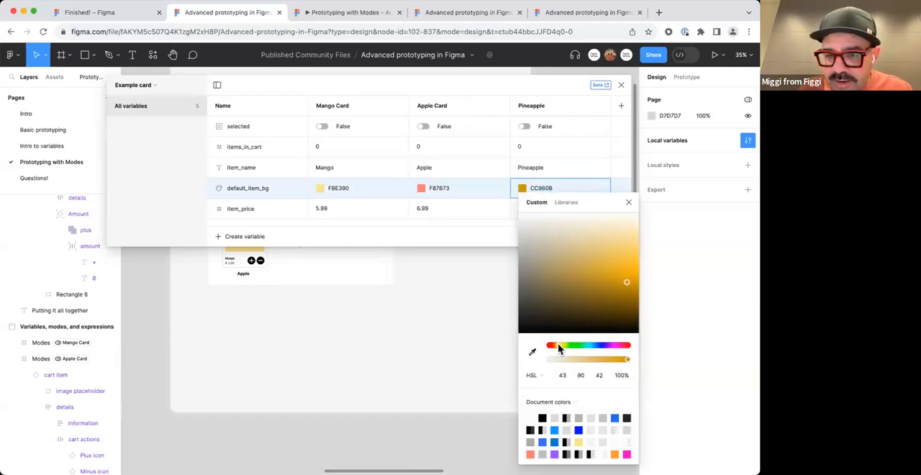
left_click(574, 346)
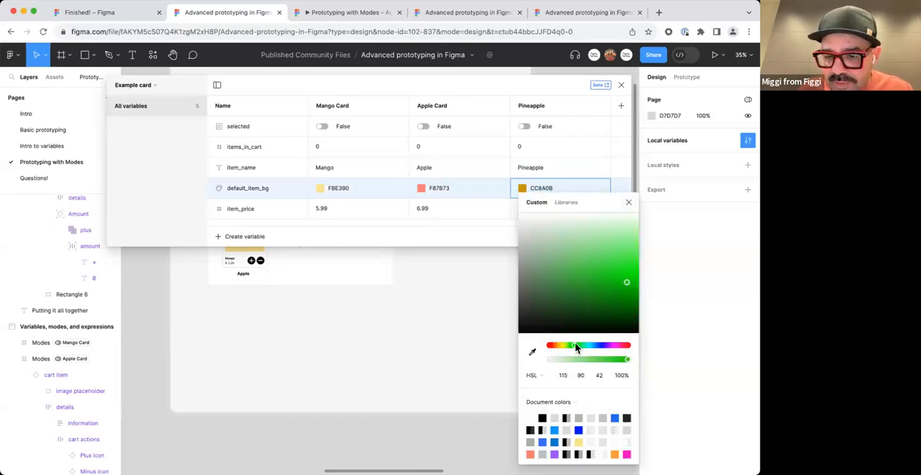
left_click(629, 203)
Set the Pineapple mode's item_price to 6.99.
double_click(540, 210)
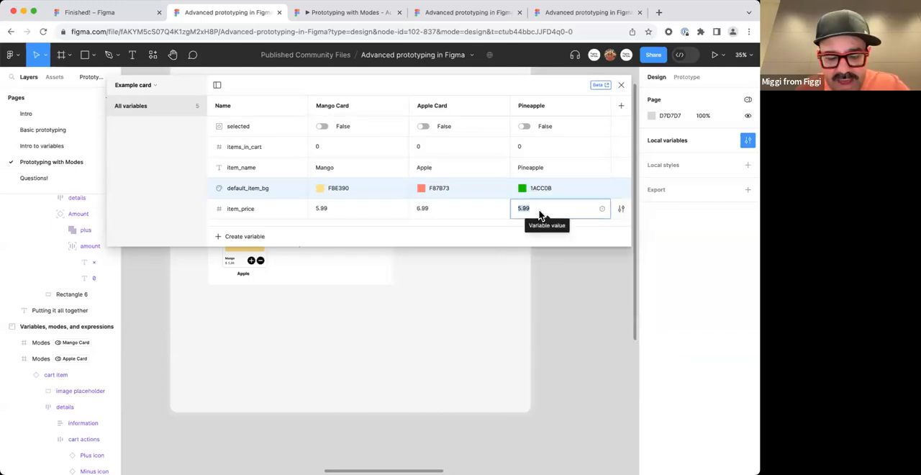
type("6")
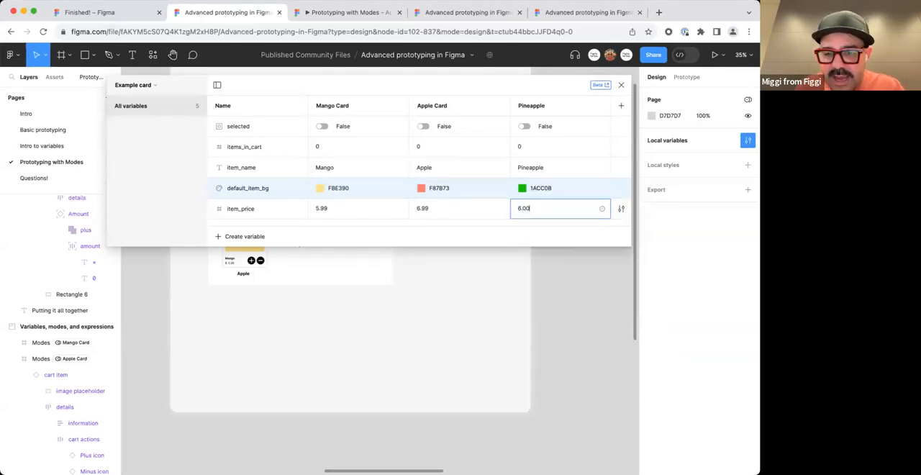
key("Return")
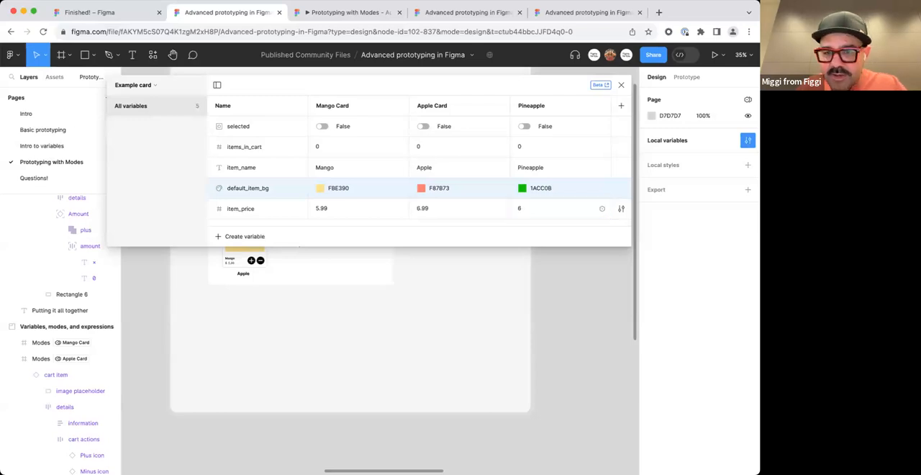
double_click(545, 210)
type("6.99")
key("Return")
Duplicate the Mango Card Modes frame directly below itself and switch the copy's Example card mode to Pineapple.
left_click(522, 306)
scroll(522, 305, "down", 3)
left_click_drag(504, 313, 514, 321)
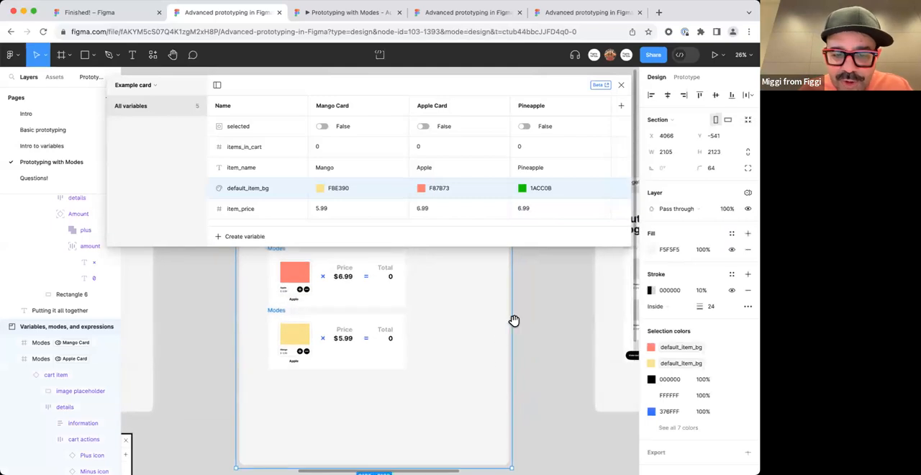
left_click(280, 318)
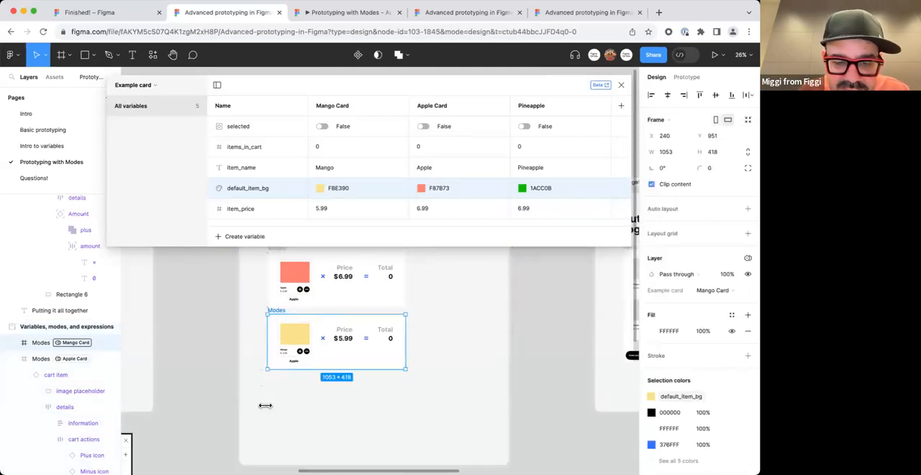
left_click_drag(338, 358, 334, 422)
left_click_drag(371, 410, 388, 370)
left_click(621, 85)
scroll(437, 243, "up", 5)
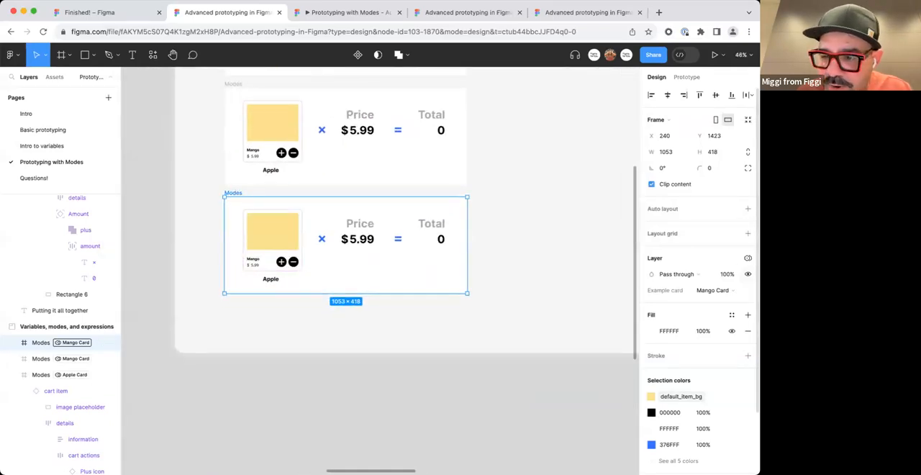
left_click(724, 290)
left_click(723, 315)
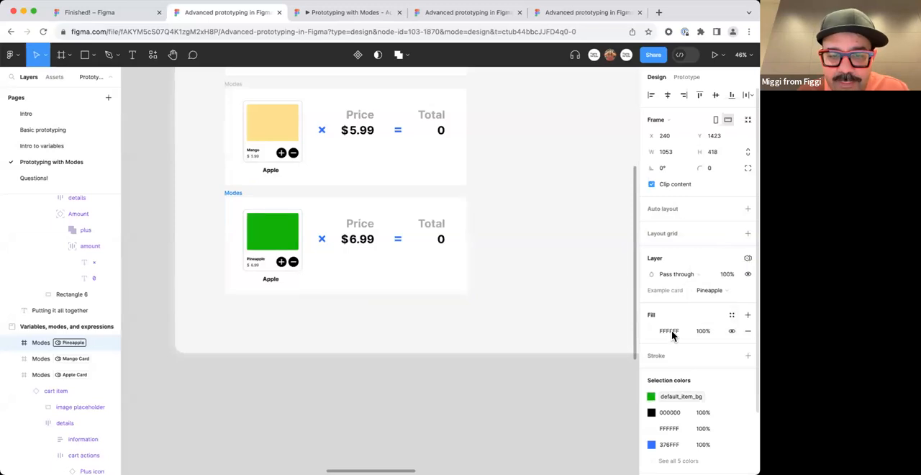
Change the Pineapple mode's item_price to 9.99 in the local variables.
left_click(339, 316)
scroll(332, 321, "up", 3)
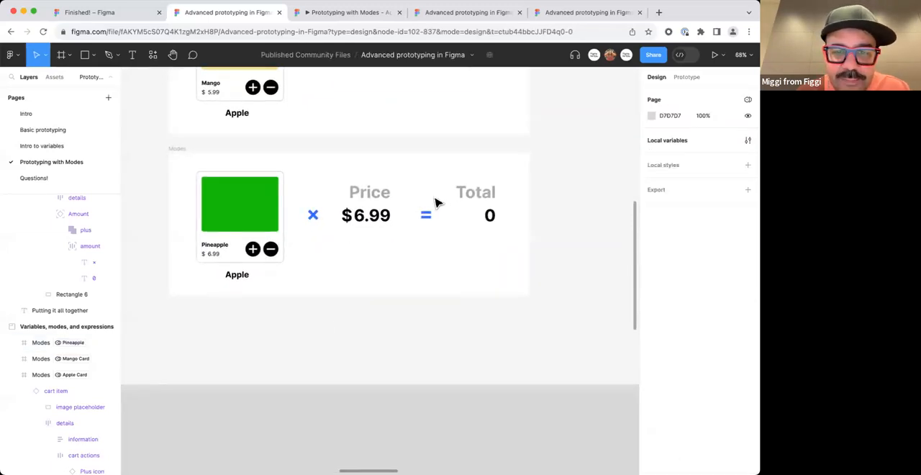
scroll(431, 207, "down", 2)
scroll(389, 231, "down", 2)
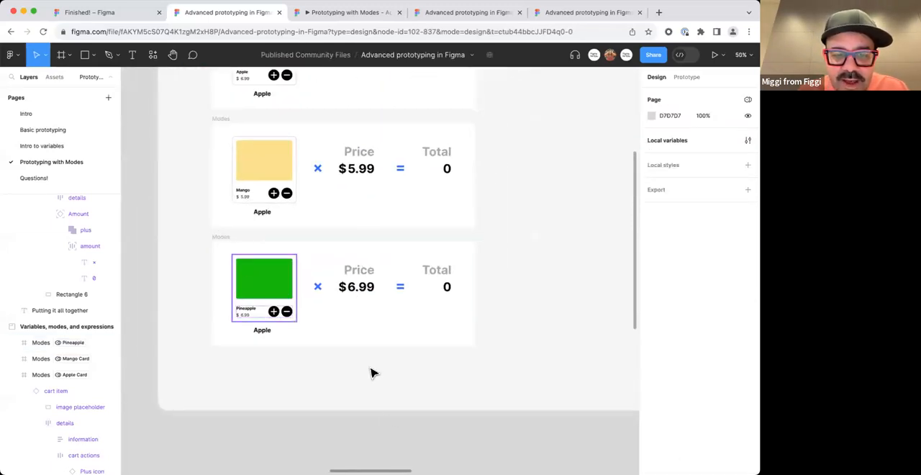
left_click(748, 140)
double_click(547, 208)
type("7.99")
key("Return")
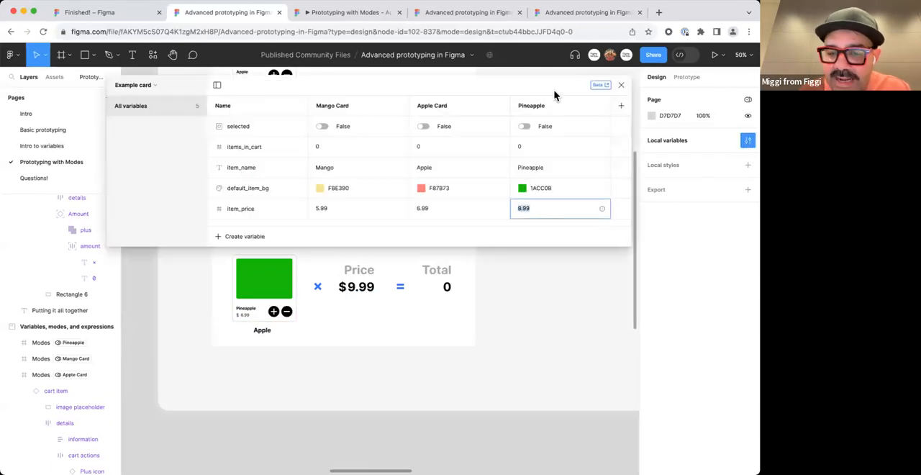
left_click(621, 85)
Present the Pineapple Modes frame and raise and lower the quantity to test its badge and total, then close the presentation.
scroll(463, 247, "down", 1)
left_click(250, 237)
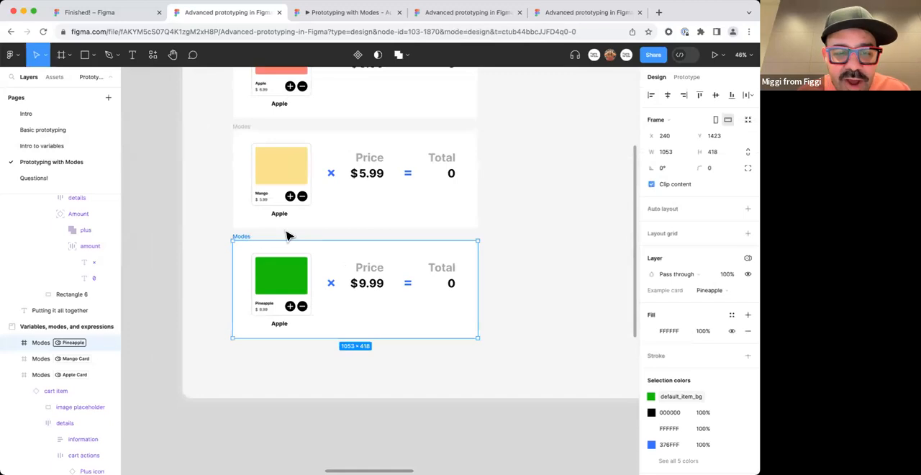
left_click(714, 54)
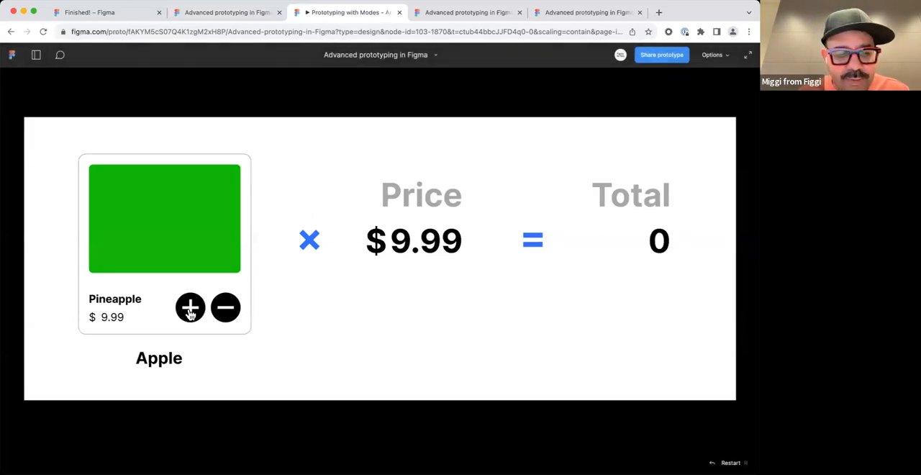
left_click(190, 308)
left_click(190, 308)
left_click(190, 308)
left_click(190, 308)
left_click(190, 308)
left_click(226, 310)
left_click(226, 310)
left_click(226, 310)
left_click(226, 309)
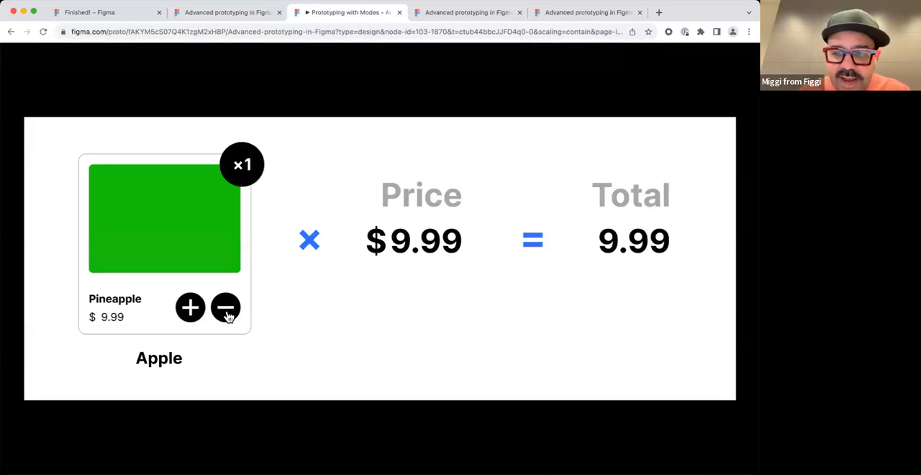
left_click(226, 310)
left_click(190, 308)
left_click(190, 308)
left_click(190, 308)
left_click(190, 309)
left_click(190, 308)
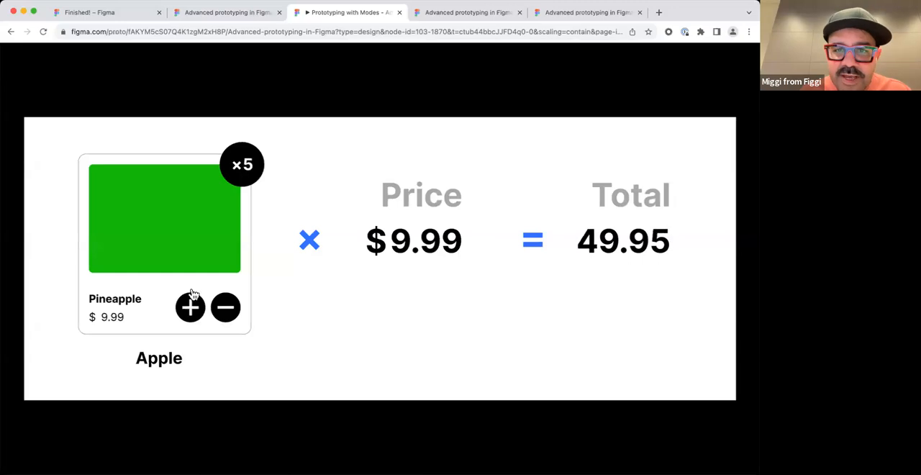
left_click(399, 12)
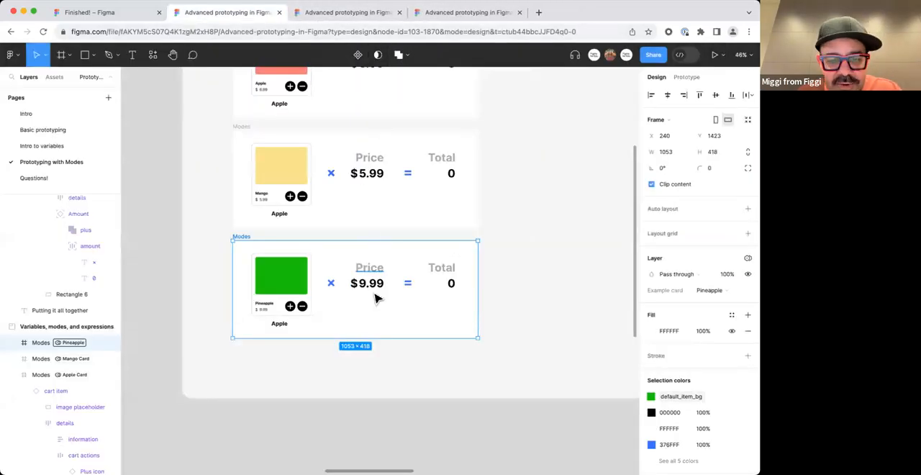
Switch to the Finished! file and examine the "Putting it all together" section with its Menu and Cart frames and components.
scroll(382, 304, "down", 3)
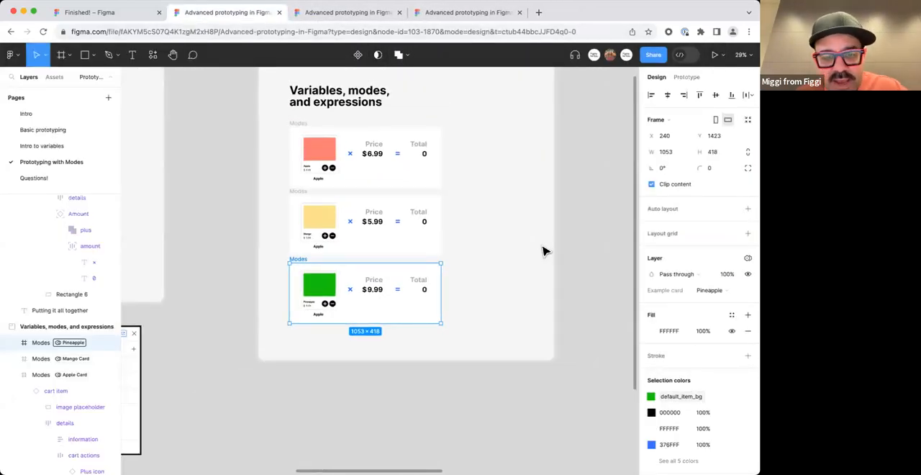
scroll(563, 200, "right", 10)
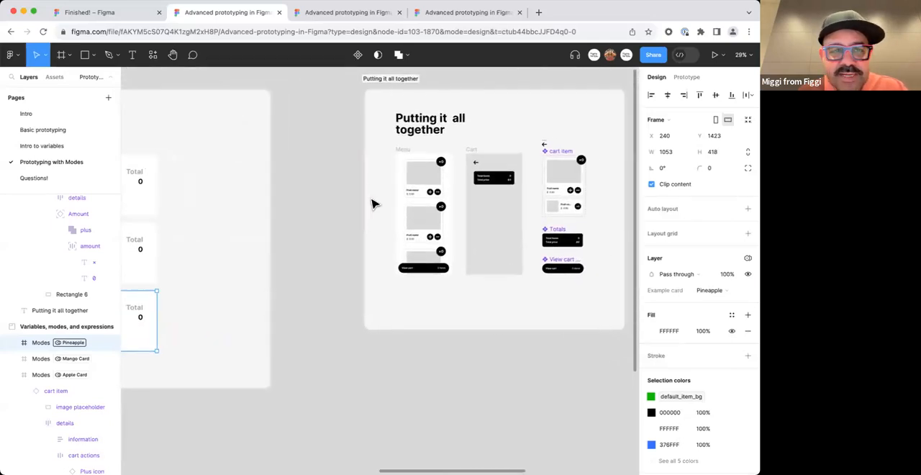
left_click(107, 11)
left_click(624, 87)
scroll(540, 106, "down", 5)
scroll(368, 257, "right", 10)
scroll(315, 231, "up", 3)
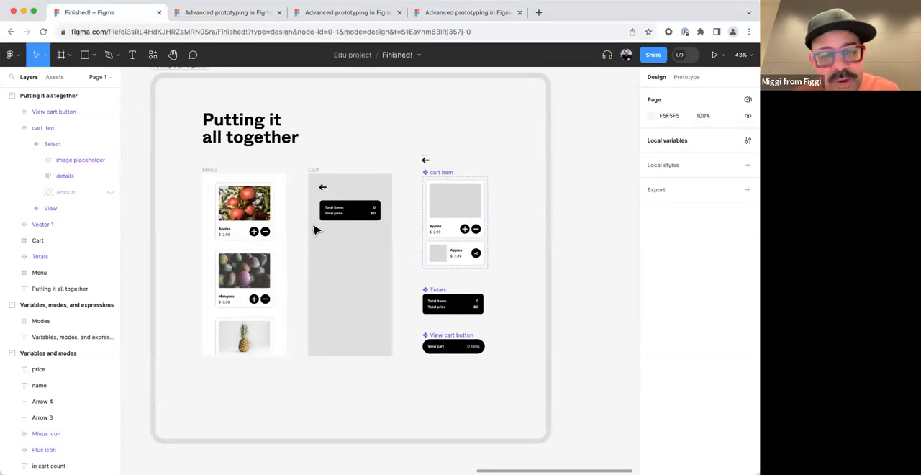
scroll(314, 231, "left", 3)
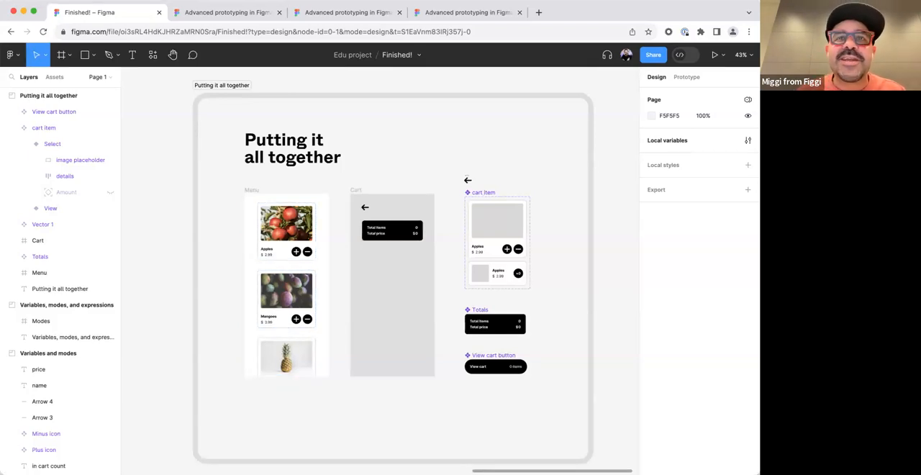
left_click_drag(331, 255, 300, 238)
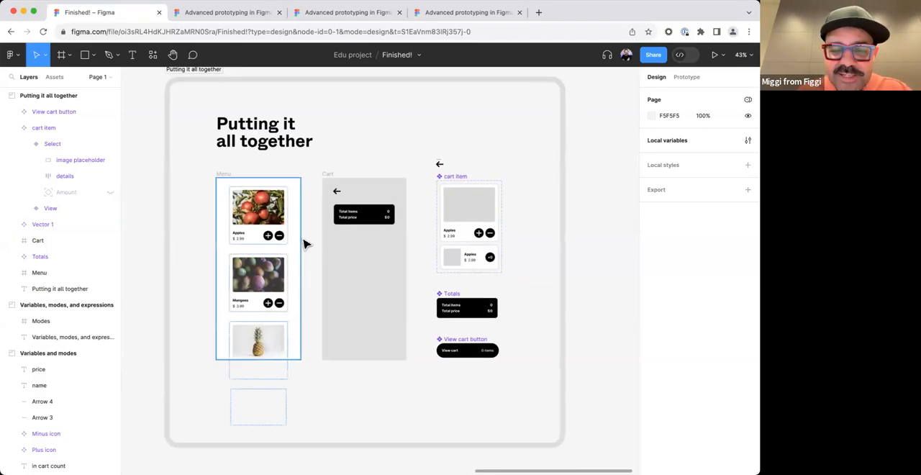
Preview the Menu frame's Finished Example flow, add three Apples to the cart, scroll through the menu and close the preview.
left_click(230, 180)
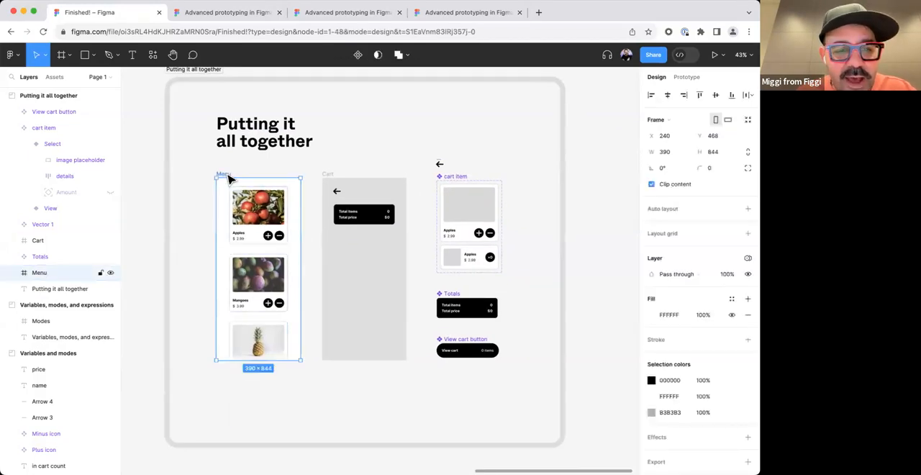
left_click(687, 77)
left_click(210, 185)
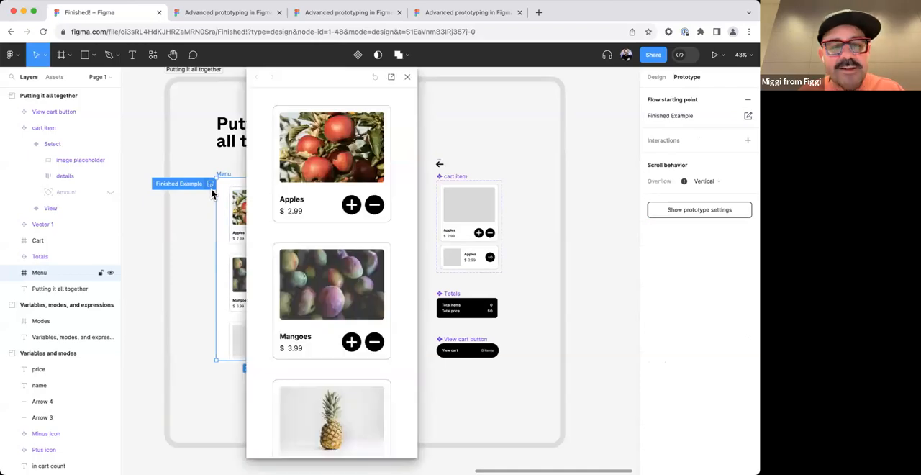
left_click(352, 206)
left_click(351, 206)
left_click(352, 206)
scroll(331, 238, "down", 3)
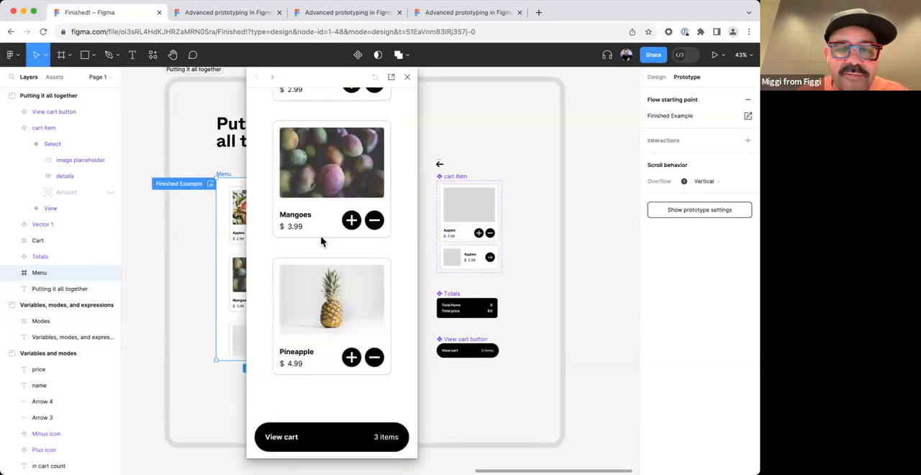
scroll(321, 323, "up", 3)
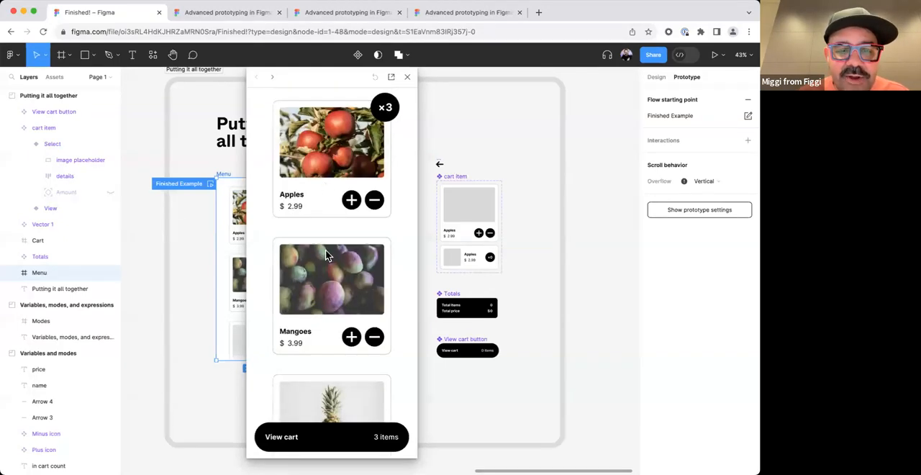
left_click(408, 83)
scroll(514, 146, "down", 5)
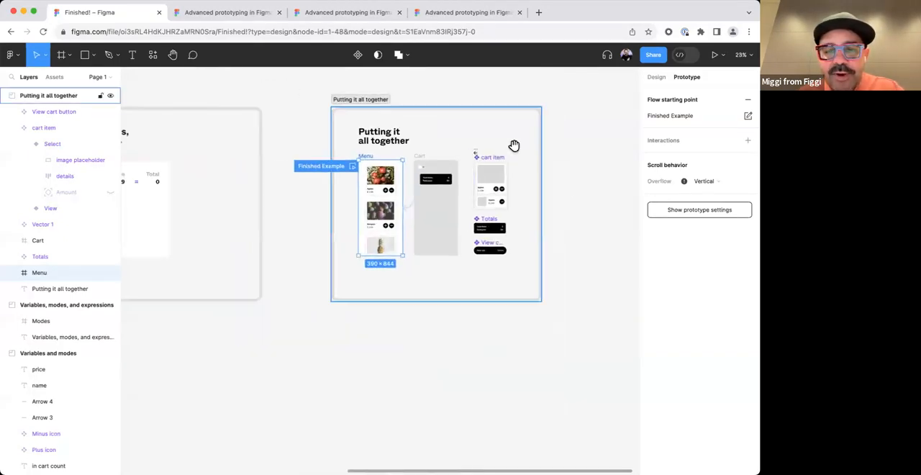
scroll(426, 195, "right", 5)
scroll(291, 199, "right", 10)
scroll(419, 223, "up", 2)
scroll(349, 229, "right", 10)
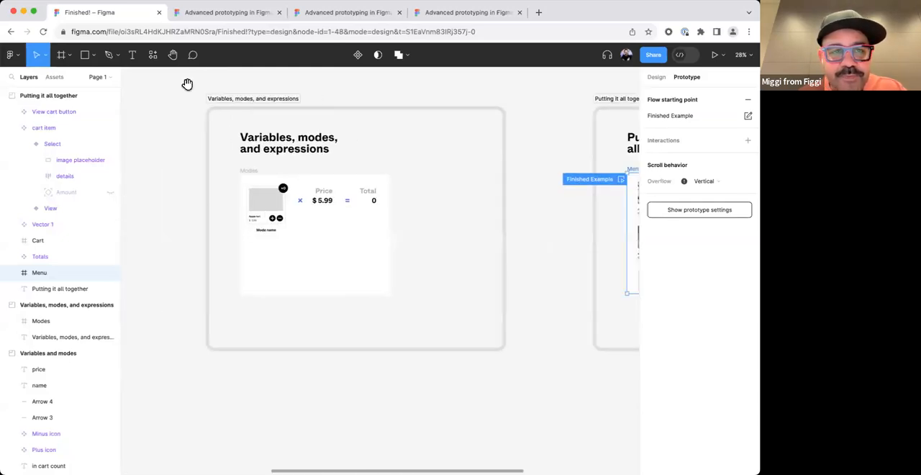
Switch to the Advanced prototyping file and place the pineapple, mango and apple images in the Apple, Mango and Pineapple cards respectively.
left_click(220, 13)
scroll(421, 230, "left", 8)
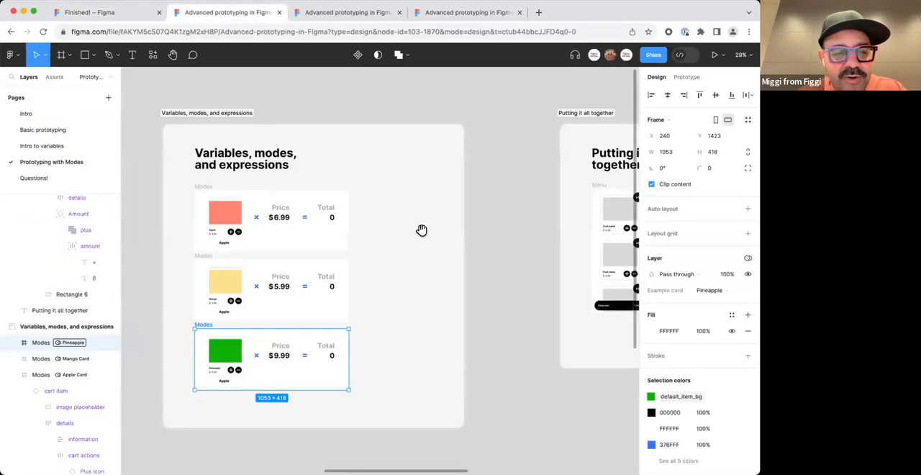
scroll(376, 242, "up", 3)
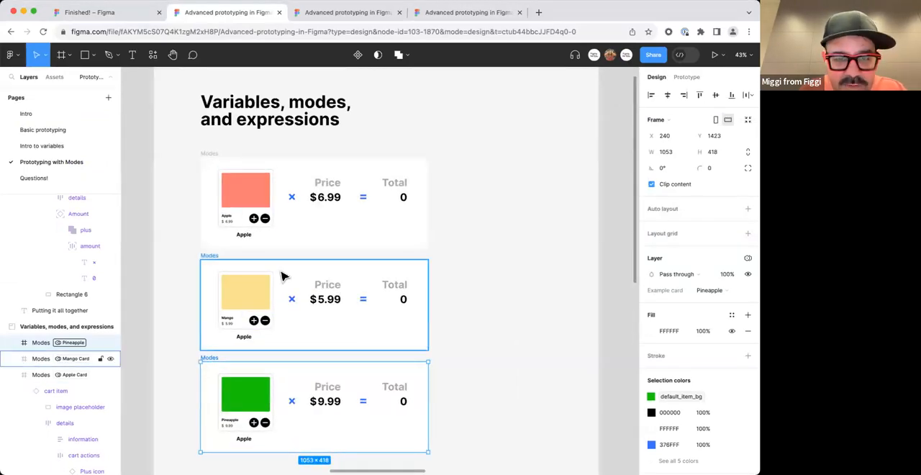
key("super+slash")
type("place")
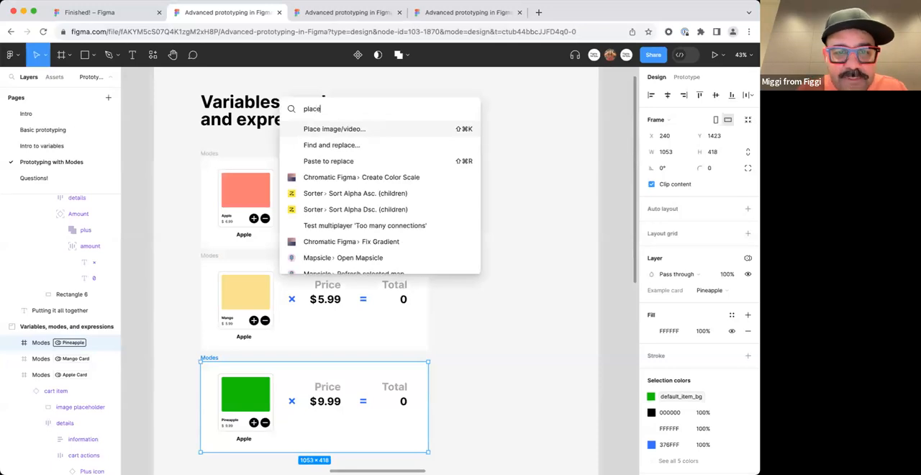
left_click(367, 133)
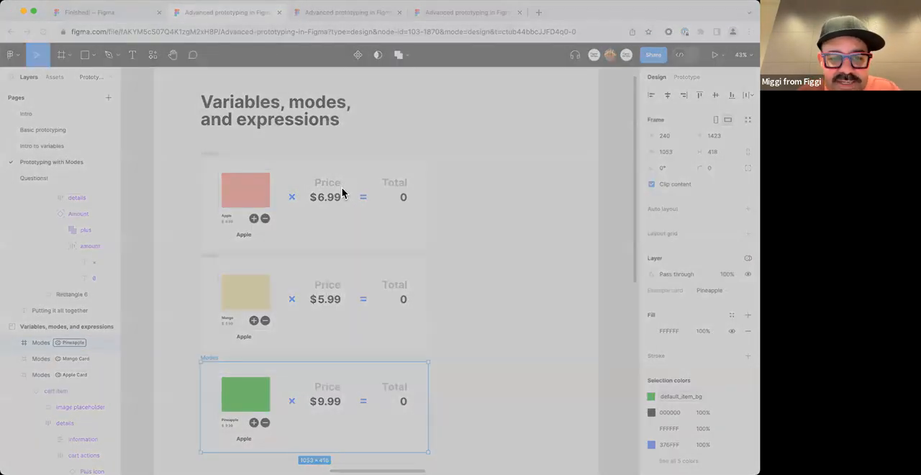
left_click(557, 334)
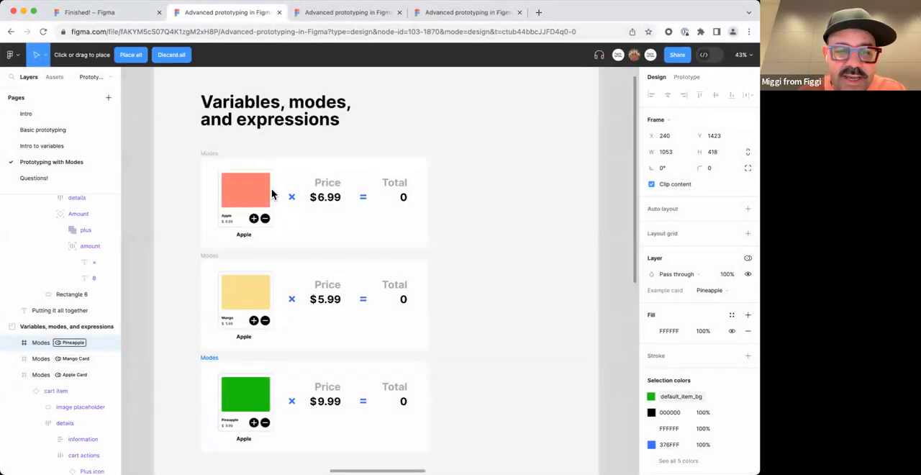
left_click(247, 191)
left_click(245, 292)
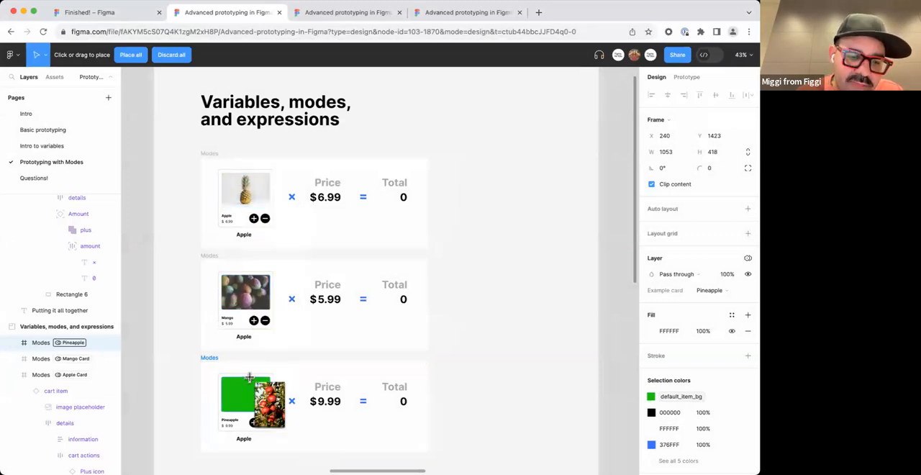
left_click(246, 393)
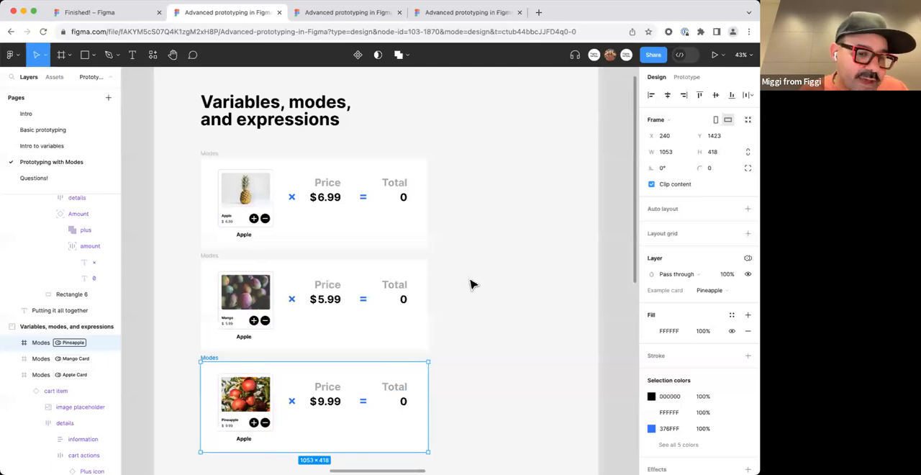
Switch to the Finished! file, preview the Menu frame's Finished Example flow and scroll through the menu items.
left_click(130, 18)
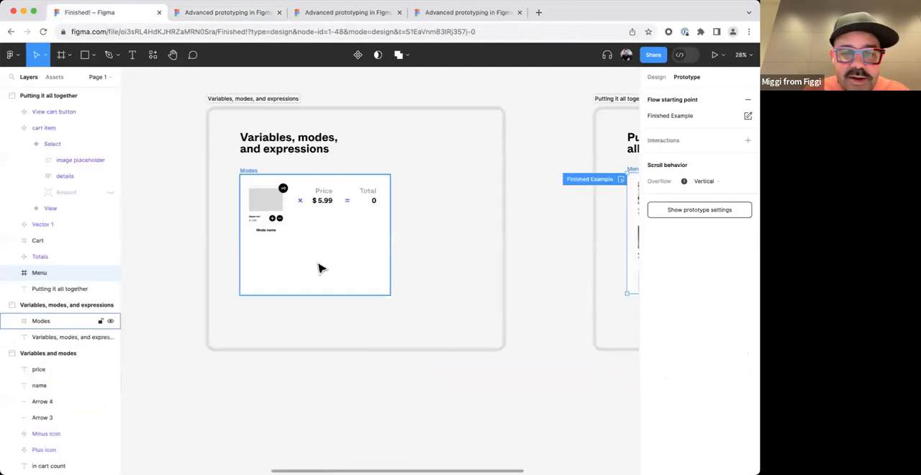
scroll(479, 286, "right", 5)
scroll(251, 199, "up", 2)
scroll(251, 199, "up", 2)
scroll(230, 199, "right", 2)
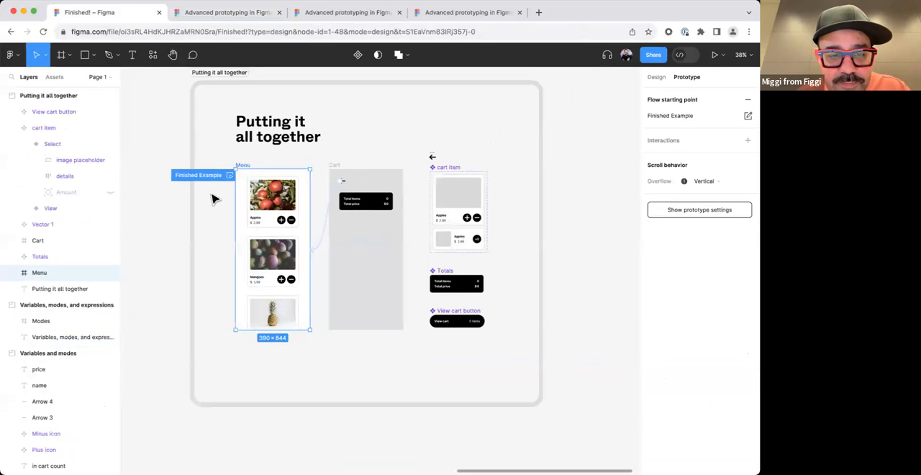
left_click(229, 175)
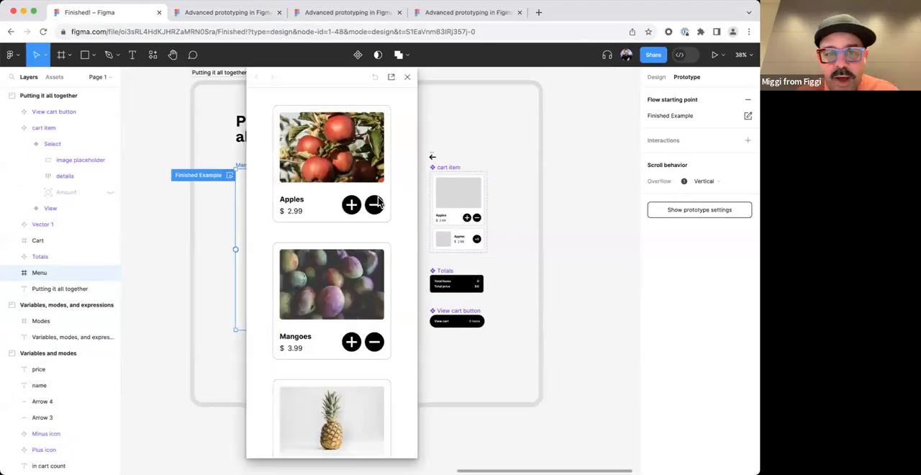
scroll(375, 205, "down", 3)
scroll(339, 208, "up", 3)
scroll(334, 210, "down", 3)
scroll(328, 213, "up", 3)
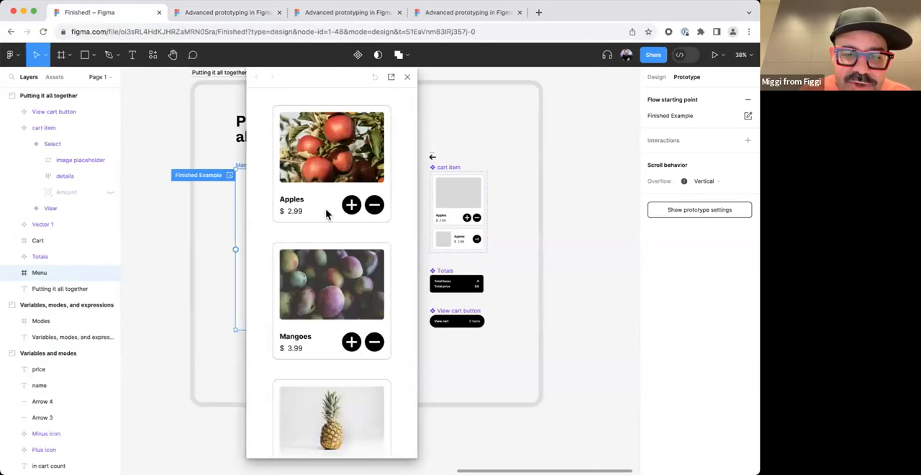
Add five Apples and four Mangoes in the preview, view the cart and return to the menu.
left_click(351, 205)
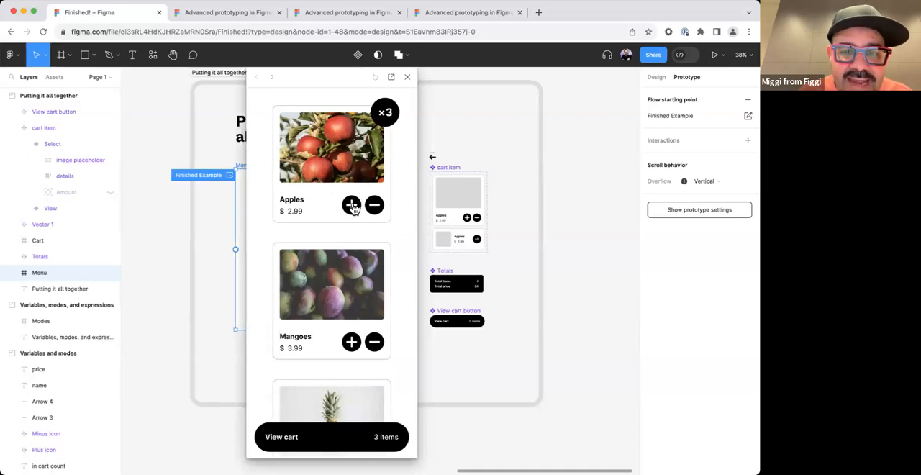
left_click(352, 207)
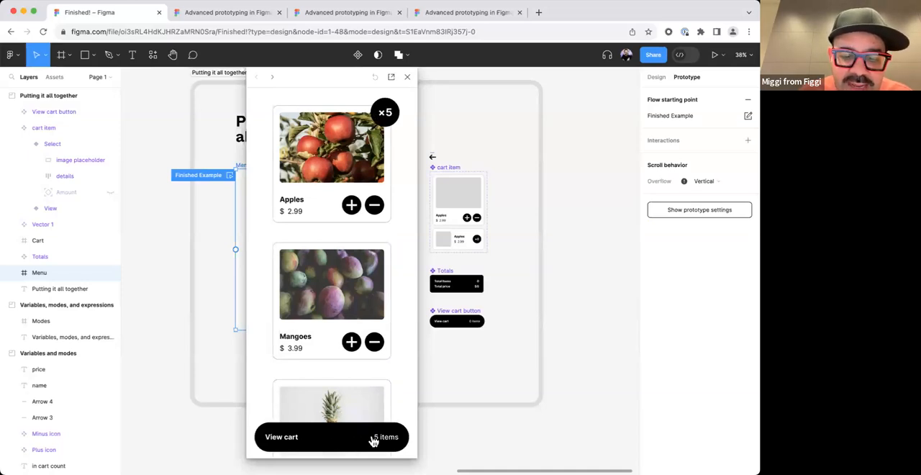
left_click(351, 344)
left_click(351, 343)
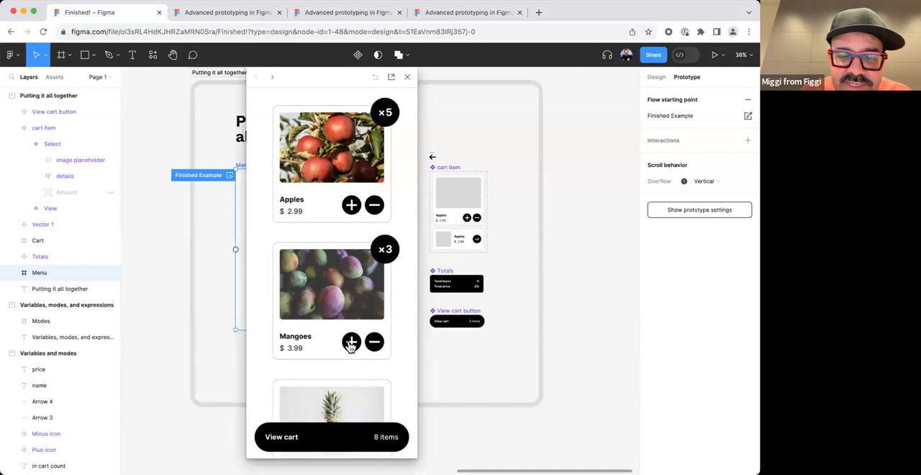
left_click(327, 435)
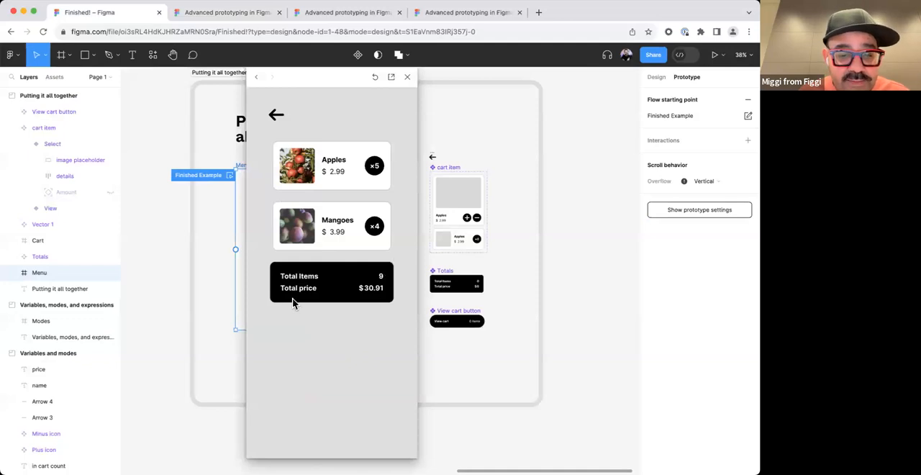
left_click(270, 117)
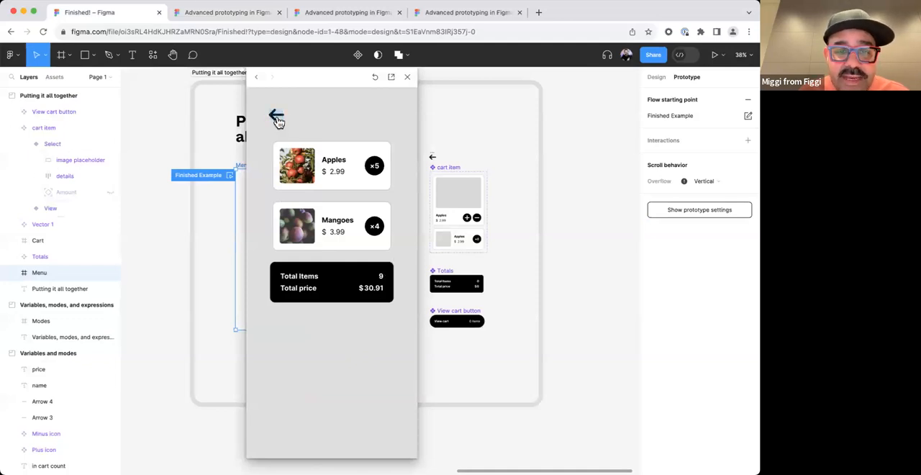
left_click(278, 118)
Remove all the Mangoes in the preview, check the cart again, return to the menu and close the preview.
left_click(369, 348)
left_click(369, 348)
left_click(367, 349)
left_click(341, 430)
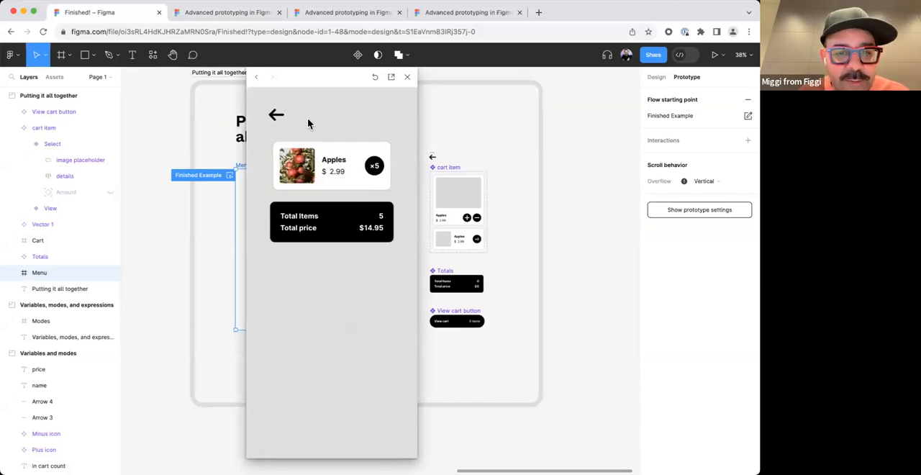
left_click(277, 116)
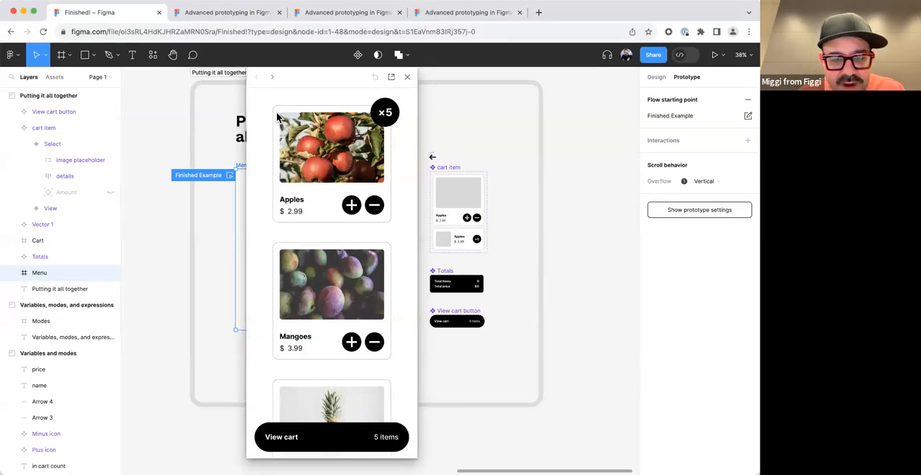
scroll(370, 278, "down", 3)
scroll(382, 181, "up", 3)
left_click(407, 77)
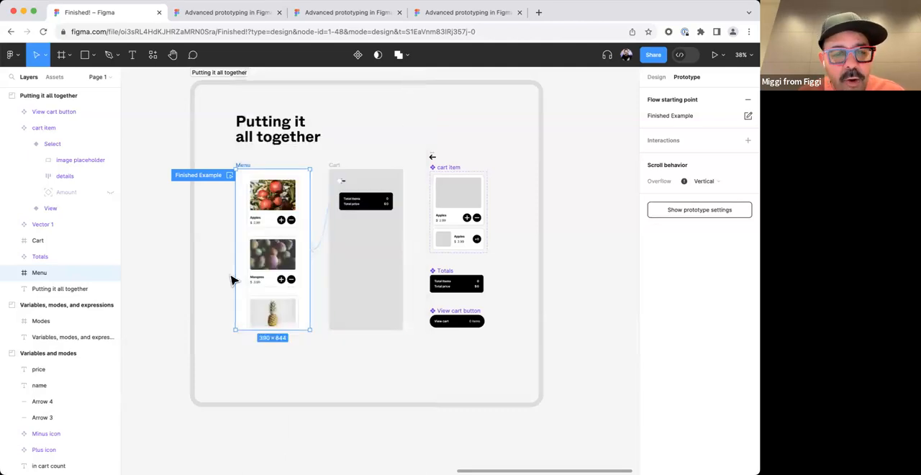
Select the Plus icon inside the main cart item component and open its Click interaction's Set variable actions for review.
scroll(238, 248, "up", 5)
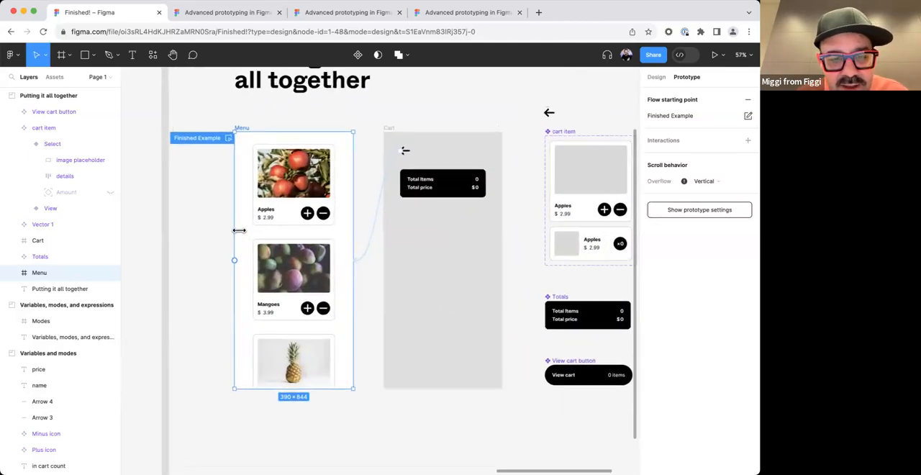
double_click(313, 217)
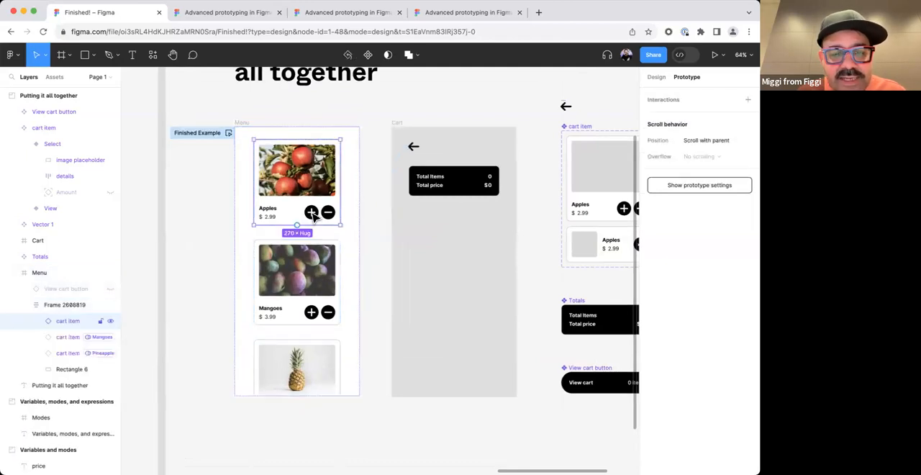
double_click(313, 217)
double_click(313, 218)
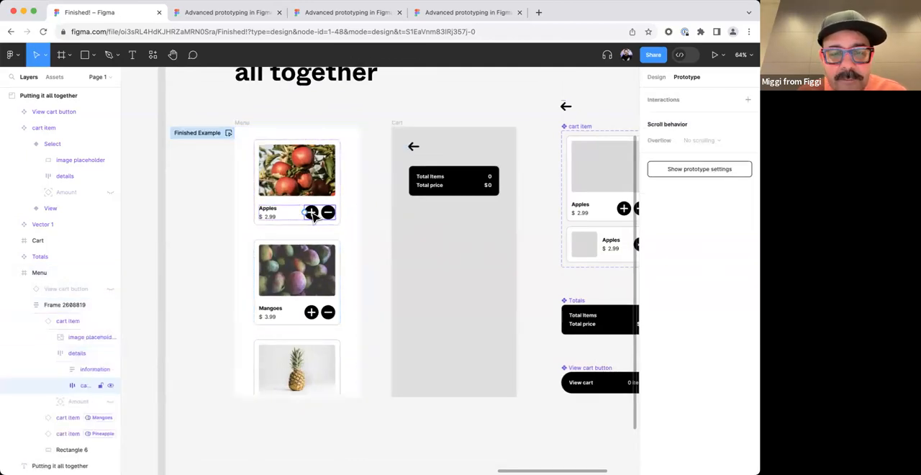
left_click(388, 177)
left_click_drag(559, 192, 334, 205)
double_click(405, 220)
double_click(406, 220)
double_click(405, 221)
left_click(654, 116)
left_click_drag(576, 120, 500, 102)
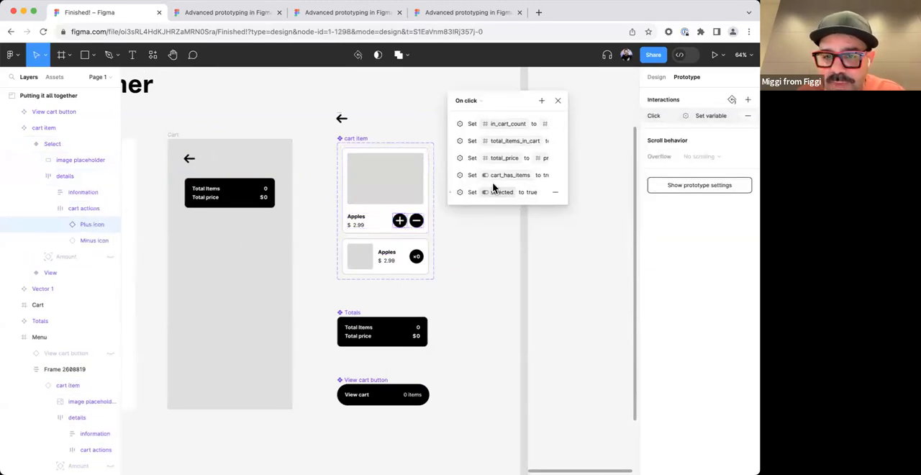
Expand the Plus icon's total_price action and clear its whole expression.
left_click(454, 159)
left_click(536, 193)
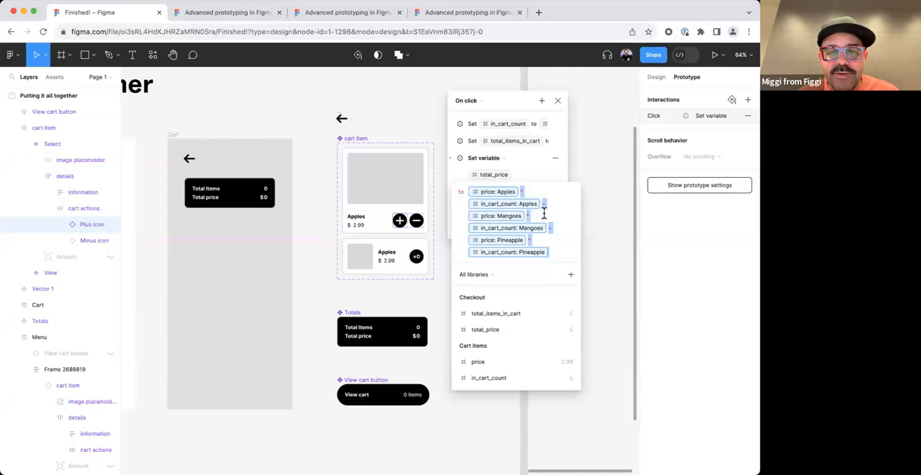
key("BackSpace")
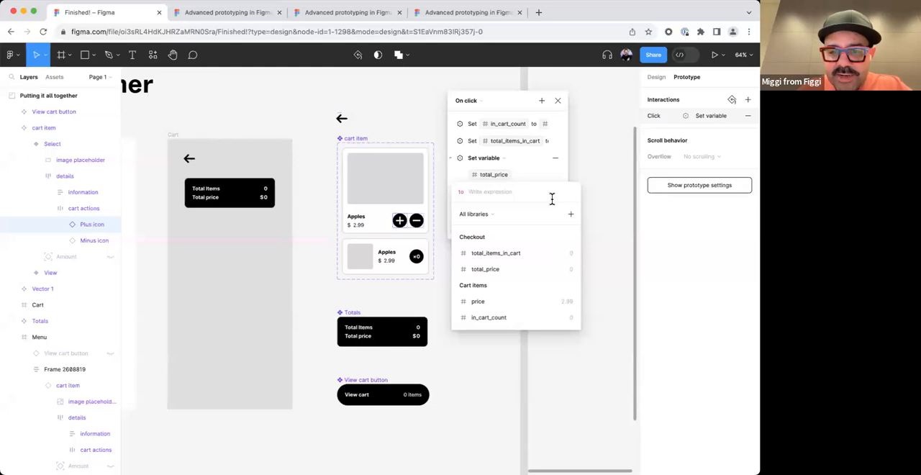
Start the total_price expression with the in_cart_count variable and set its mode to Apples.
type("it")
key("BackSpace")
key("BackSpace")
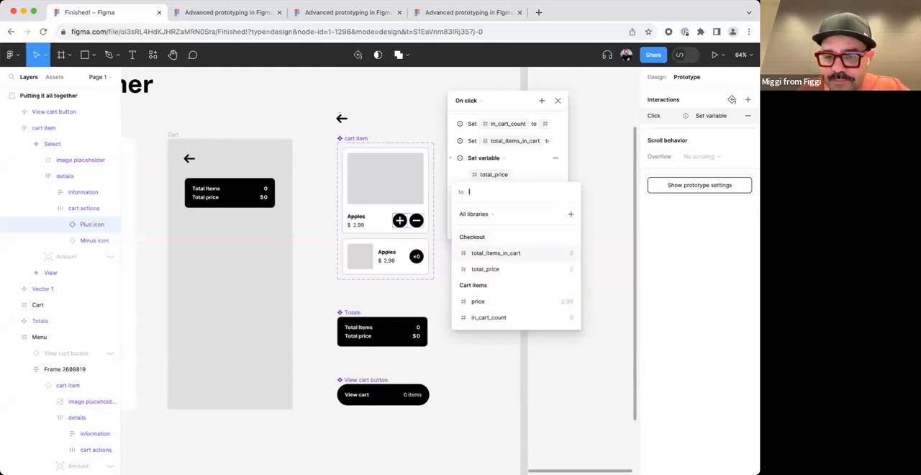
left_click(501, 317)
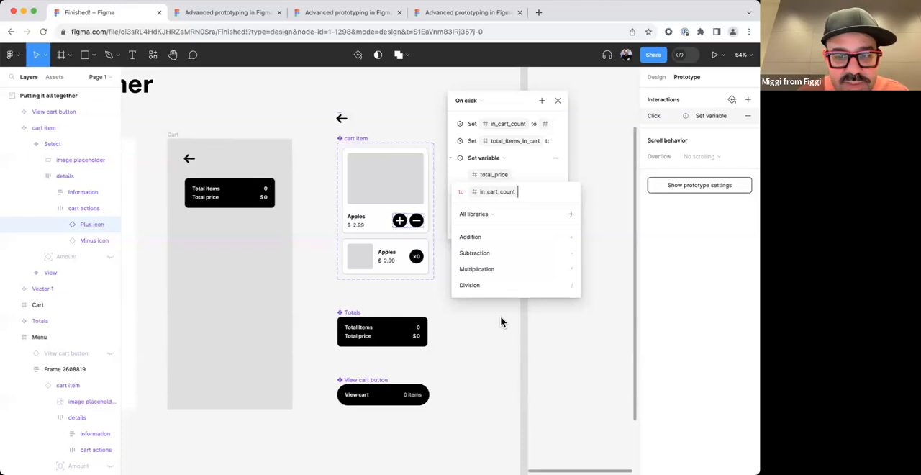
key("BackSpace")
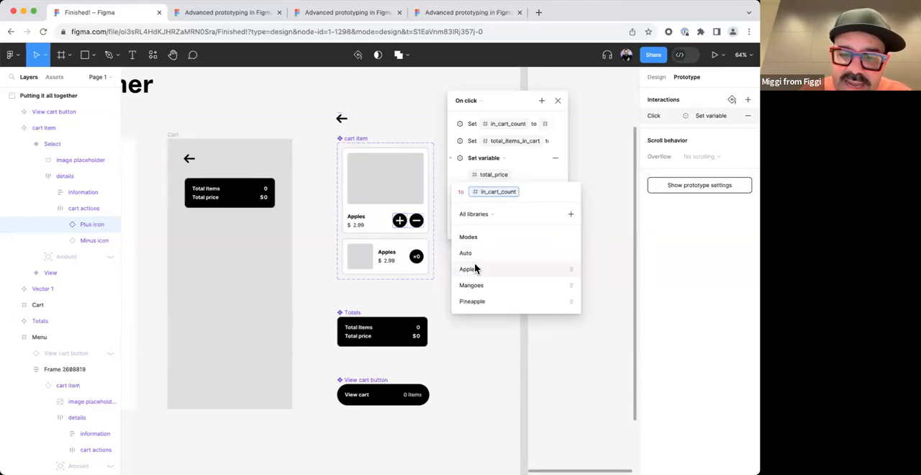
left_click(509, 194)
left_click(508, 192)
left_click(531, 194)
left_click(514, 194)
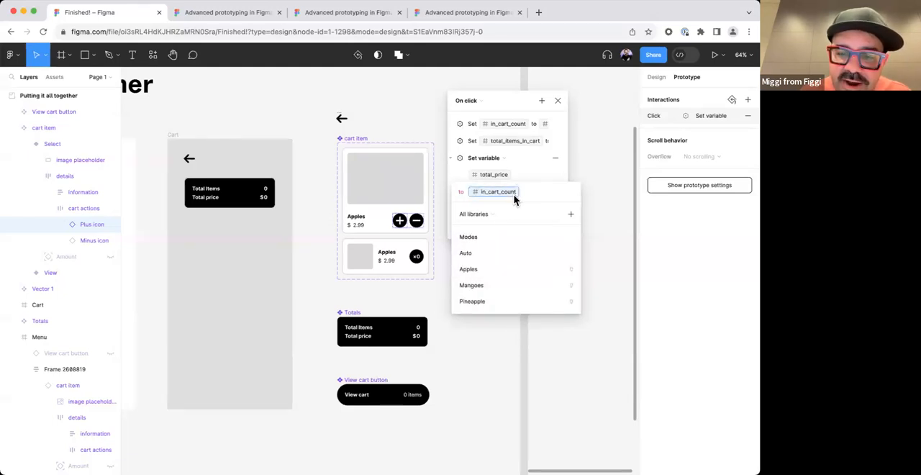
left_click(473, 269)
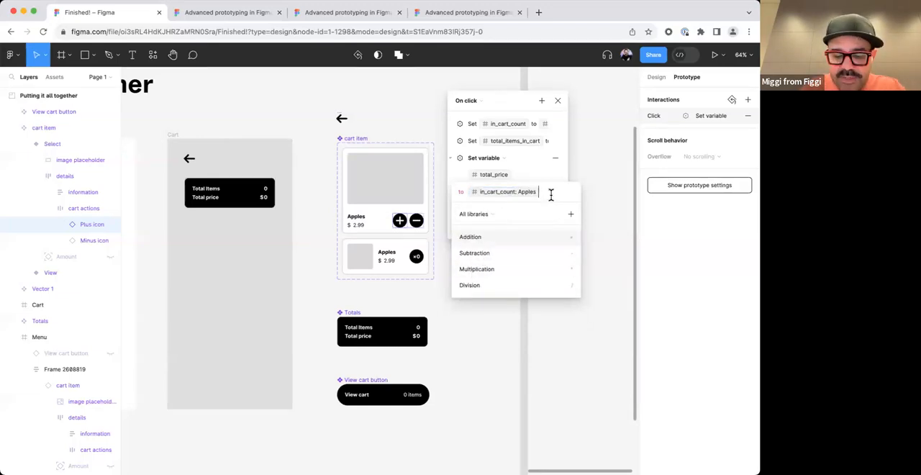
Multiply the Apples in_cart_count by the price variable set to Apples mode in the total_price expression.
type("+")
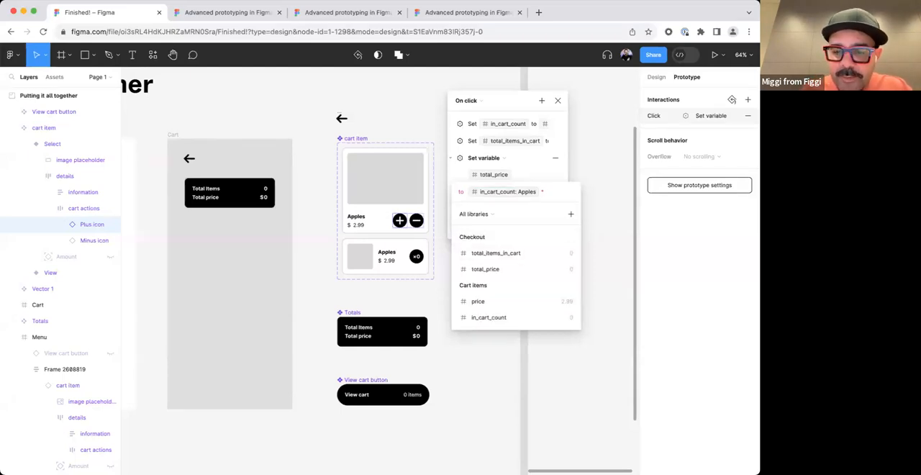
type("price")
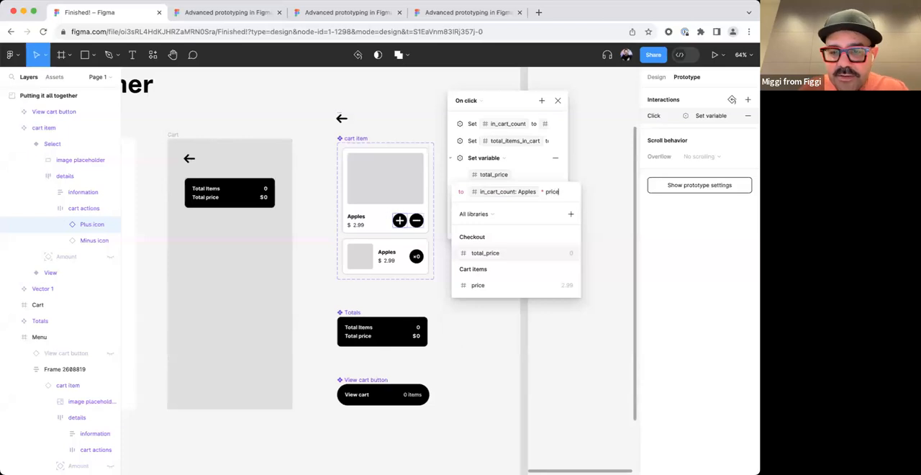
left_click(506, 285)
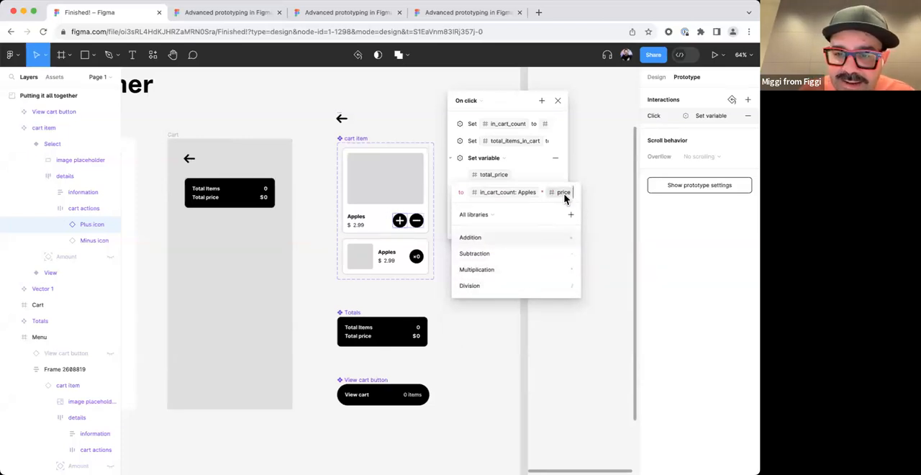
left_click(565, 194)
left_click(504, 266)
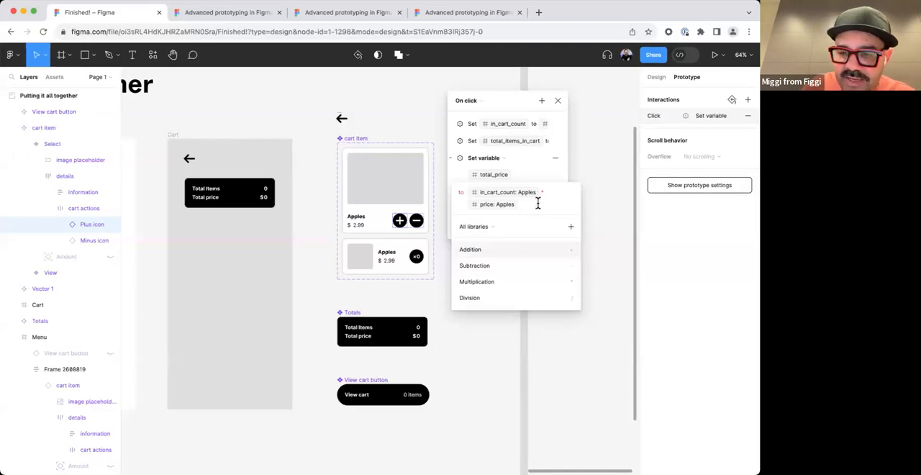
Extend the total_price expression with an addition of the in_cart_count variable in Mangoes mode.
type("*")
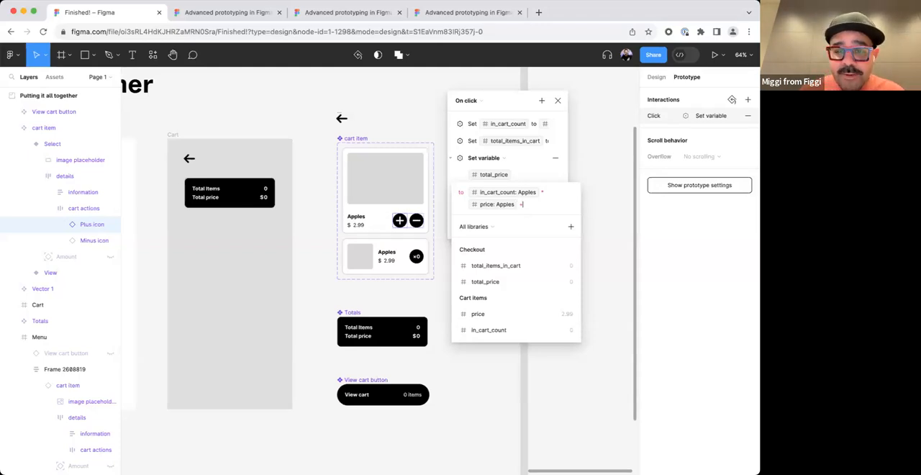
type("in")
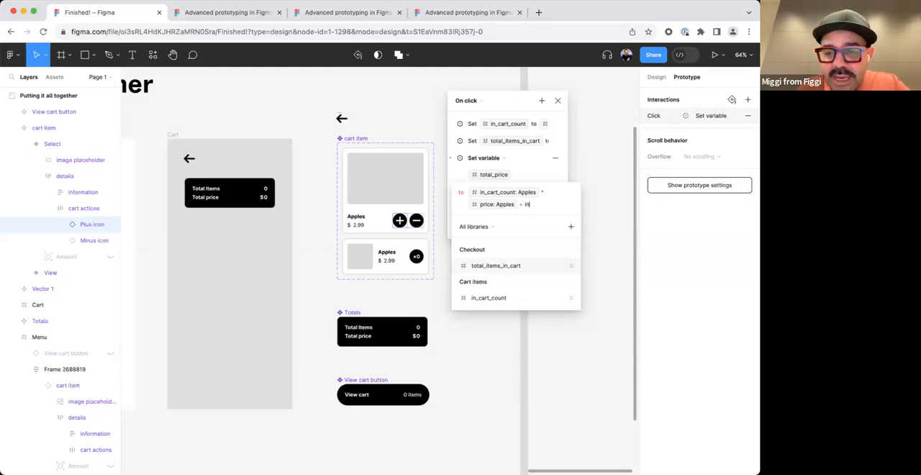
key("Down")
key("Return")
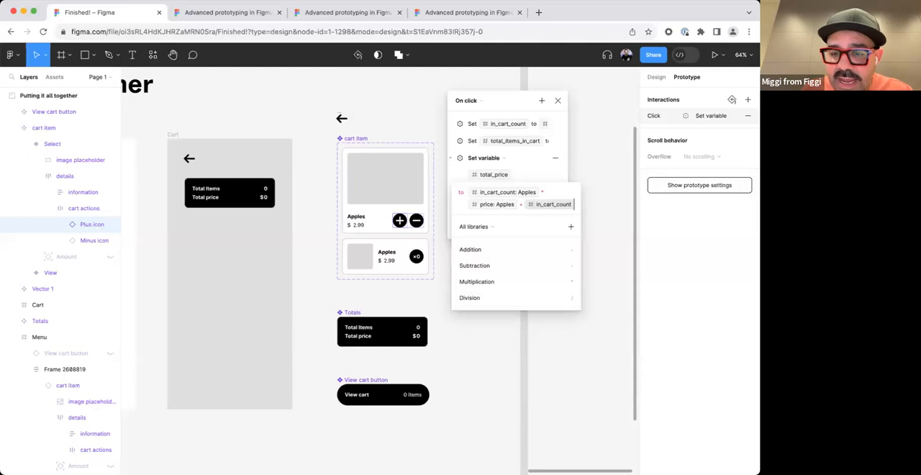
left_click(560, 206)
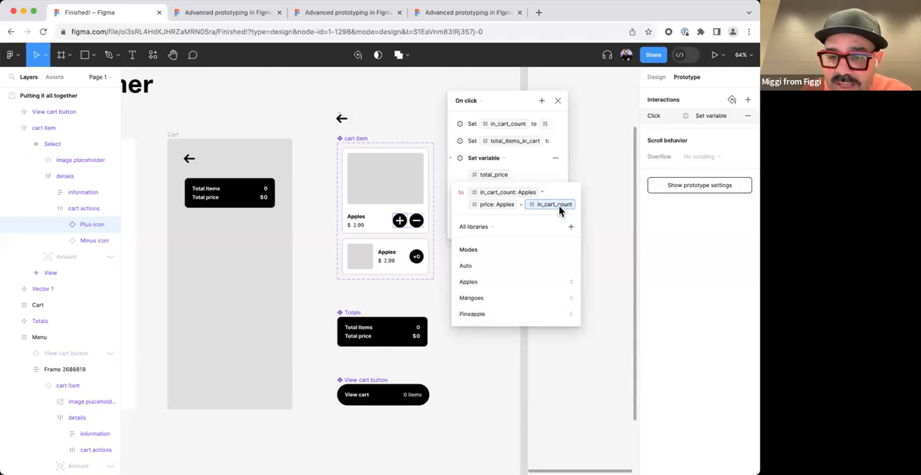
left_click(508, 297)
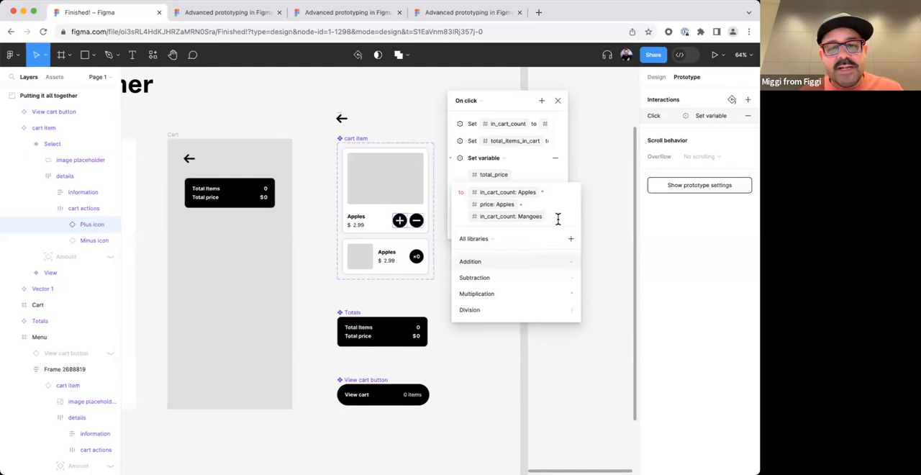
Multiply the Mangoes in_cart_count by the price variable set to Mangoes mode.
type("* ")
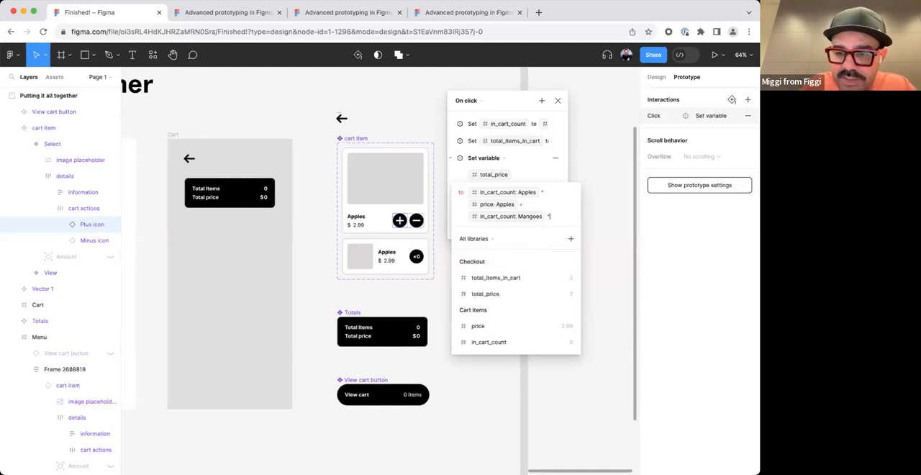
type("price")
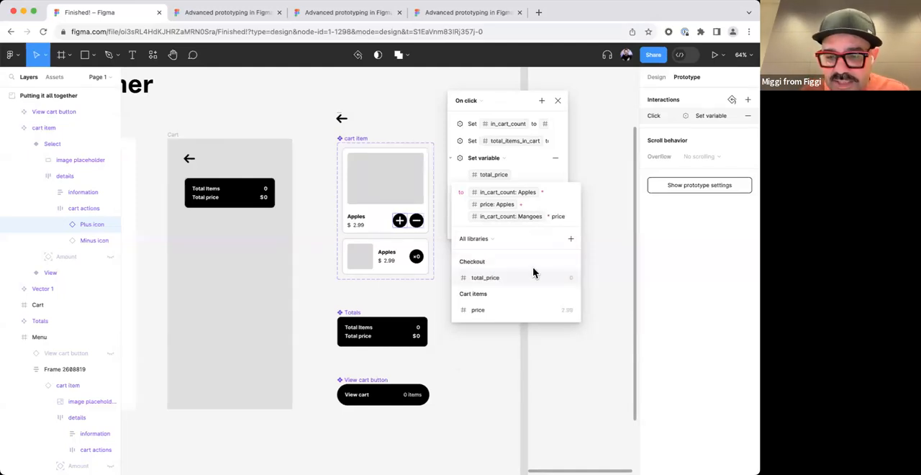
left_click(538, 310)
left_click(491, 229)
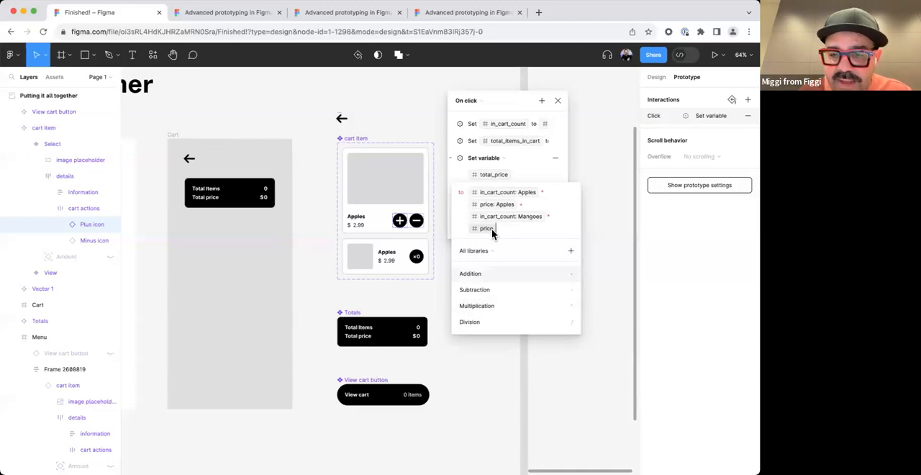
left_click(510, 321)
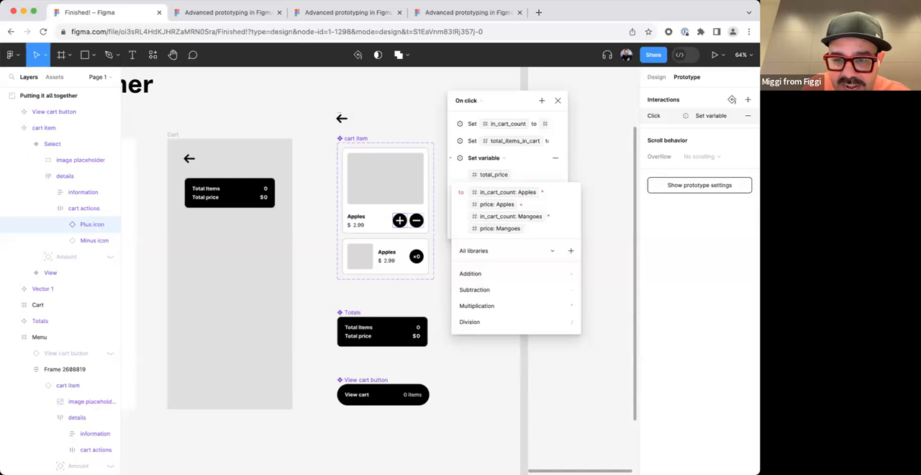
Add the in_cart_count variable in Pineapple mode to the total_price expression.
type("+ ")
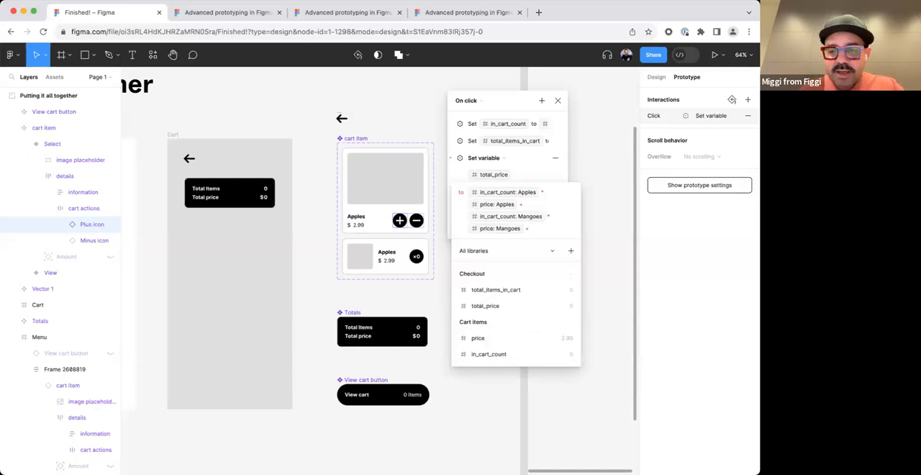
type("in")
key("Down")
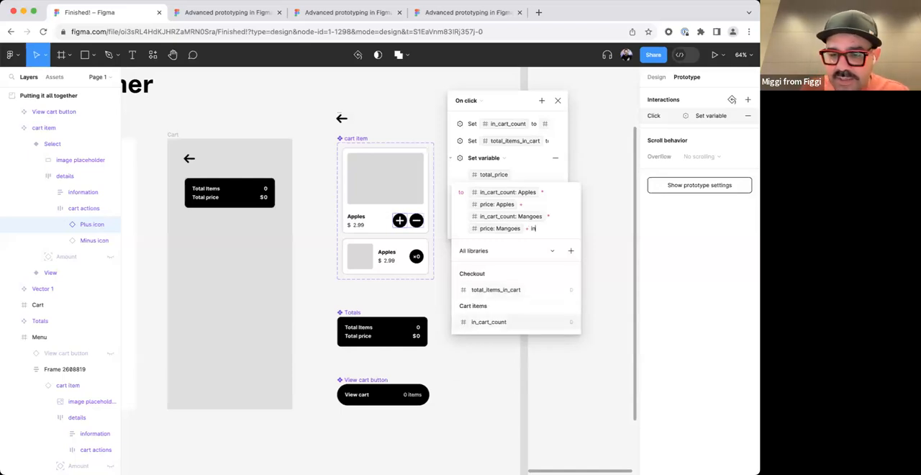
key("Return")
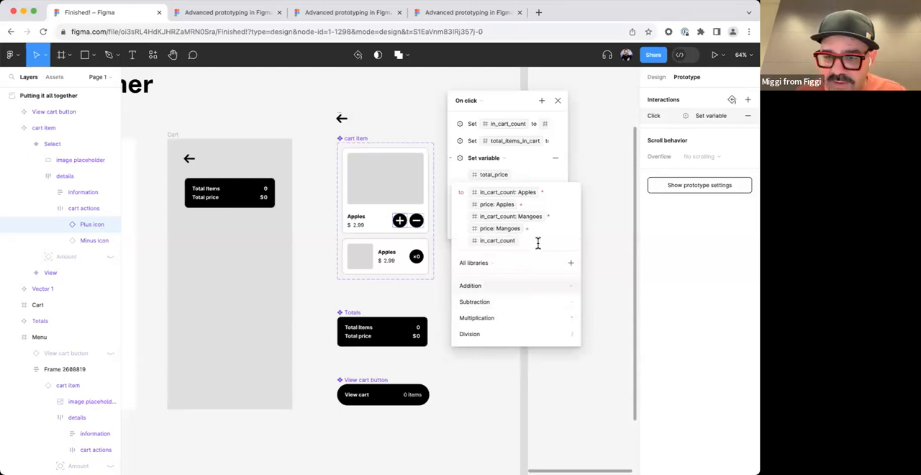
left_click(515, 241)
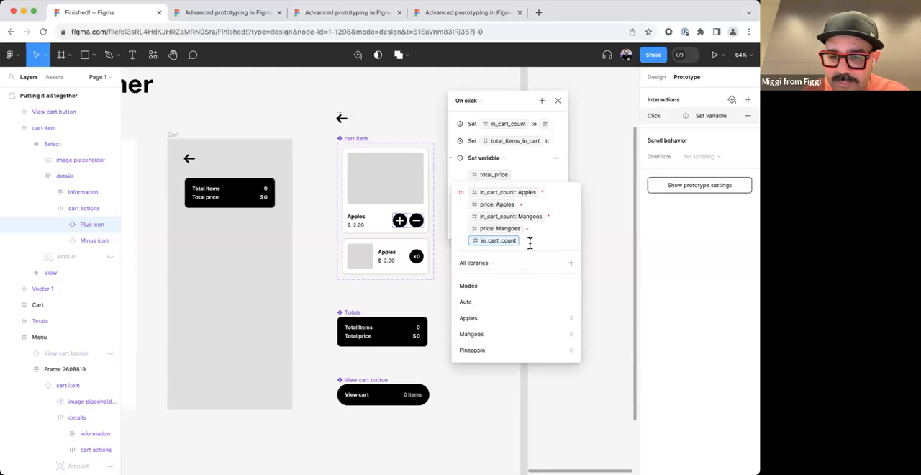
left_click(487, 347)
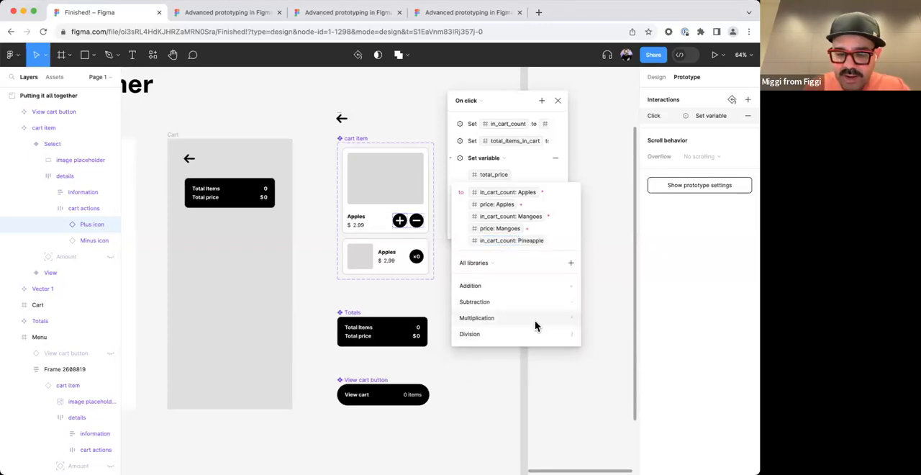
Multiply the Pineapple in_cart_count by the price variable in Pineapple mode and close the Plus icon's interaction settings.
type("* ")
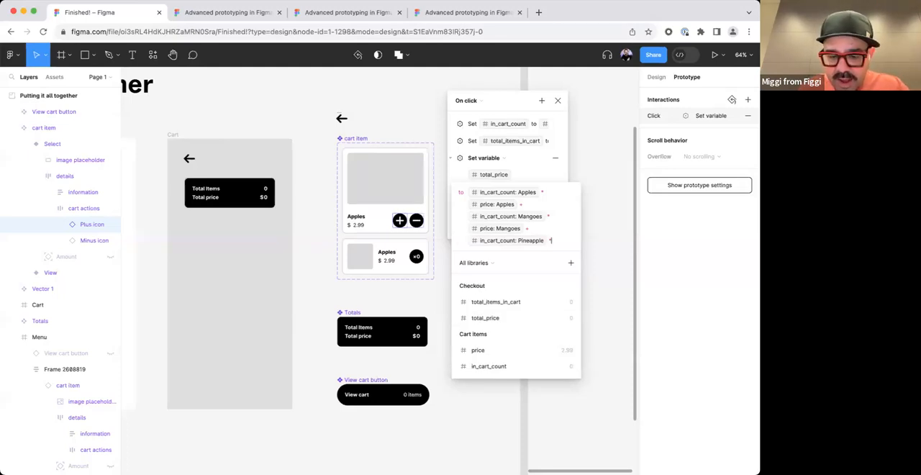
type("pric")
key("Down")
key("Return")
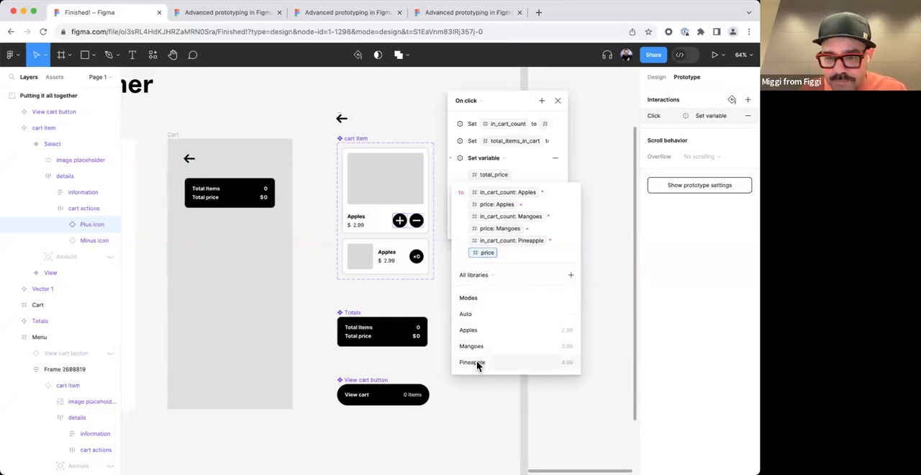
left_click(477, 361)
type("+")
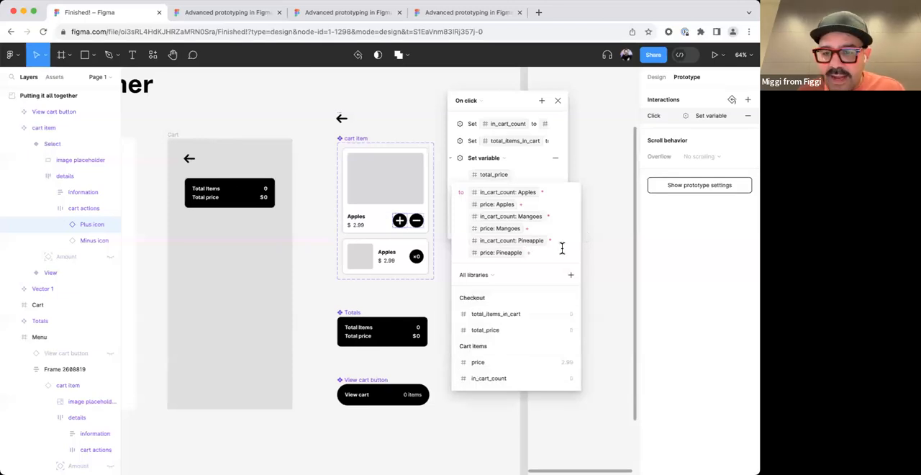
key("BackSpace")
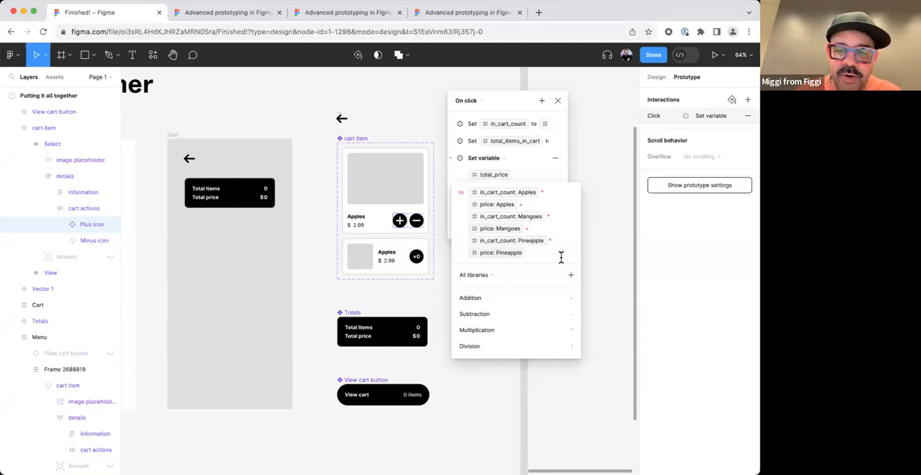
left_click(594, 255)
left_click(558, 101)
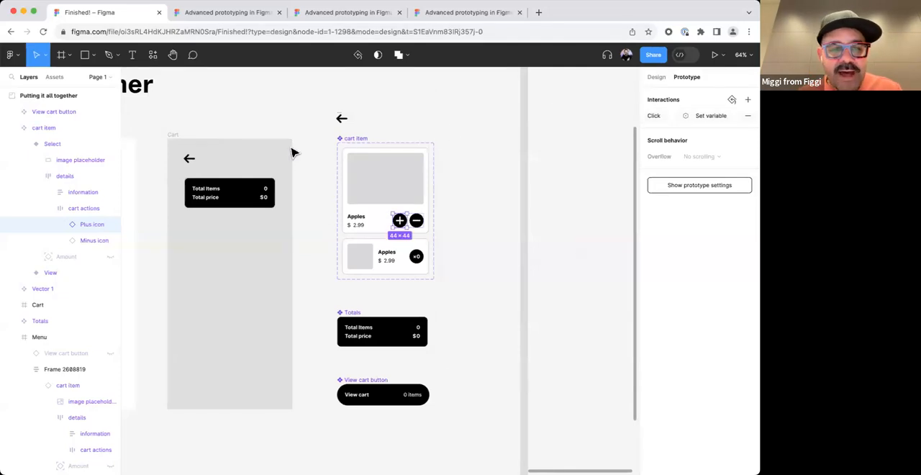
Preview the Finished Example flow from the Menu frame and add three Apples to the cart.
scroll(237, 126, "left", 5)
left_click(224, 136)
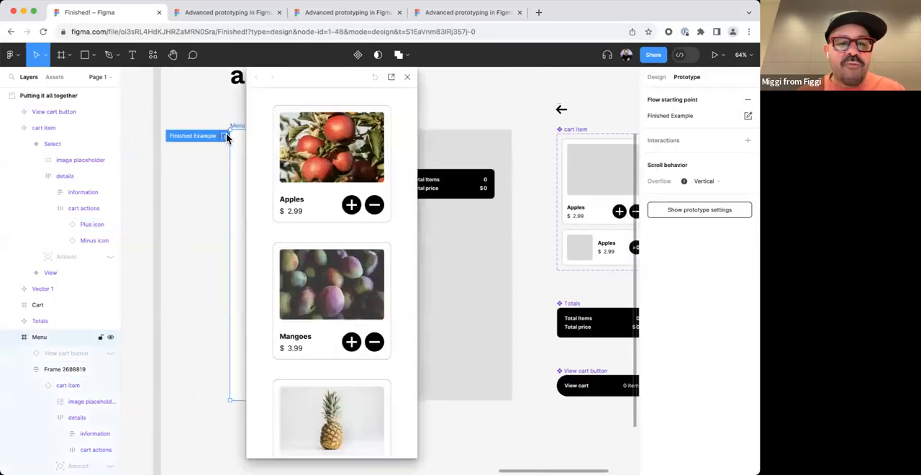
left_click(351, 205)
left_click(351, 205)
left_click(350, 206)
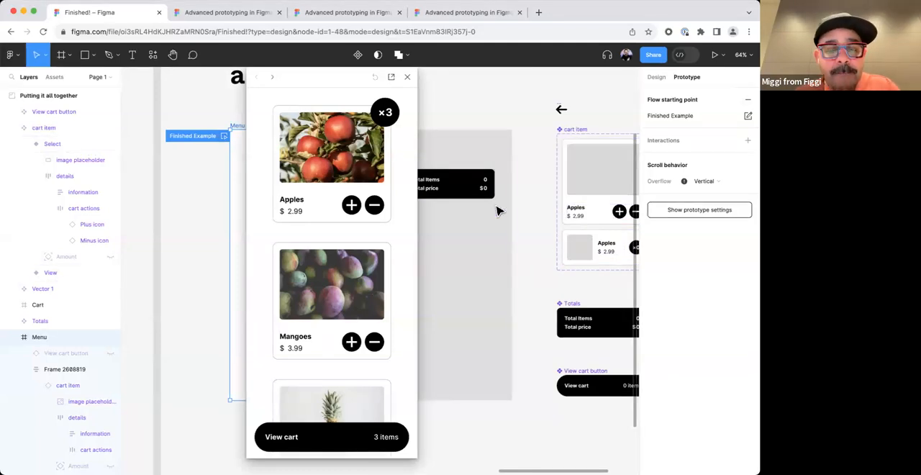
Reposition the preview, select the Apples cart item in the Menu frame and show its design properties.
left_click_drag(326, 77, 558, 116)
scroll(275, 203, "up", 1)
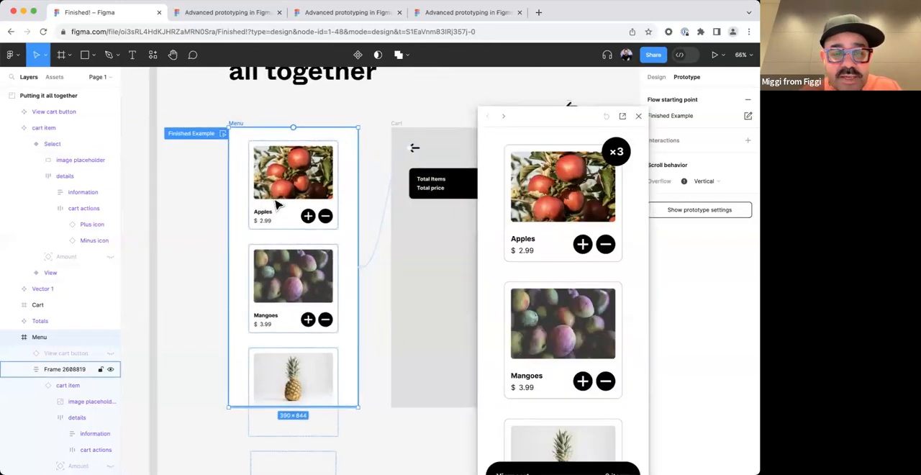
double_click(276, 201)
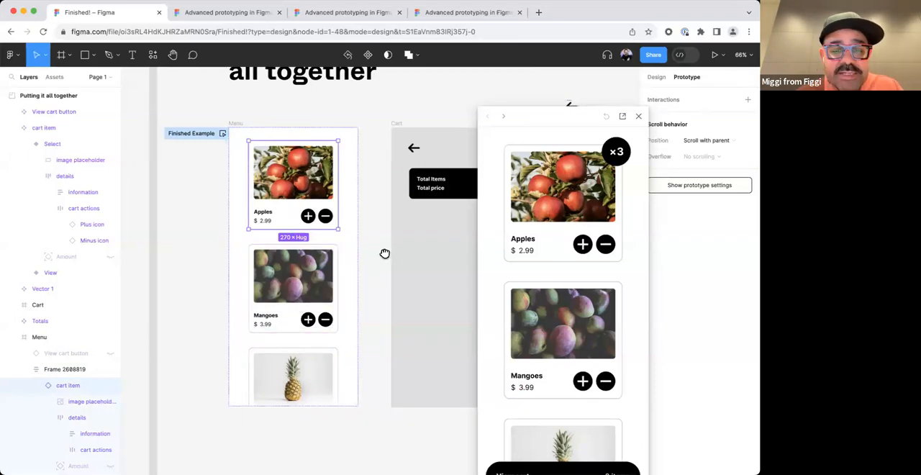
scroll(385, 253, "right", 5)
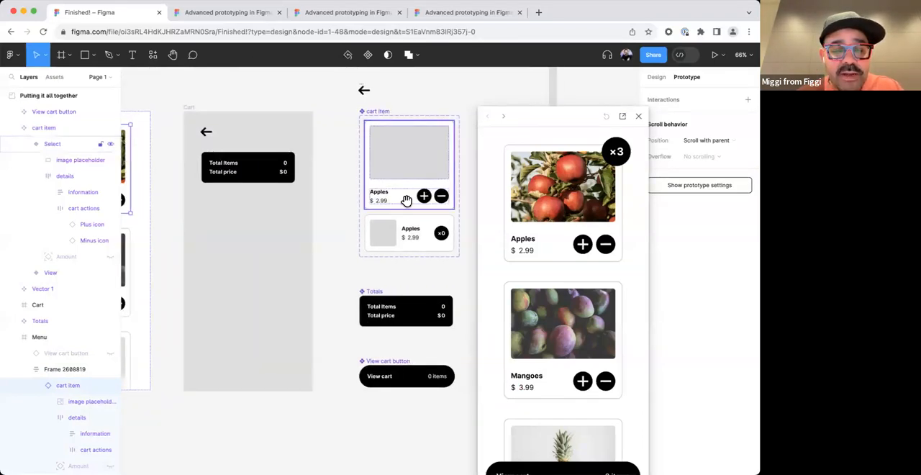
scroll(405, 204, "left", 4)
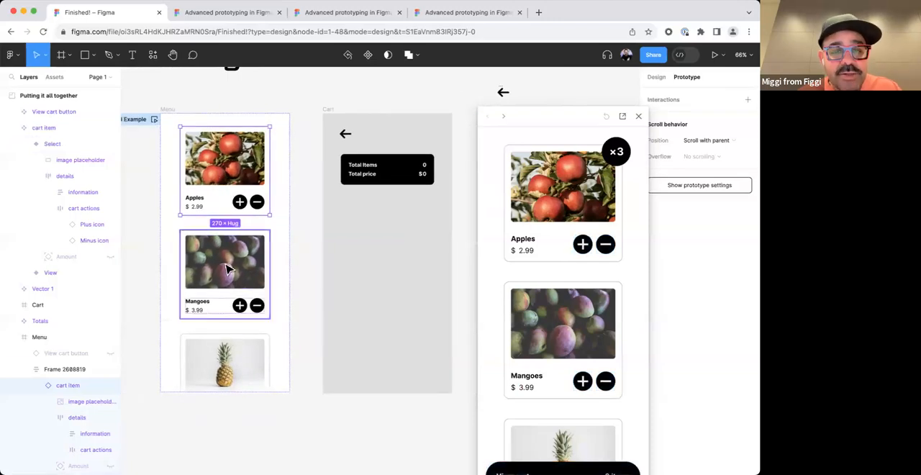
left_click_drag(603, 108, 481, 90)
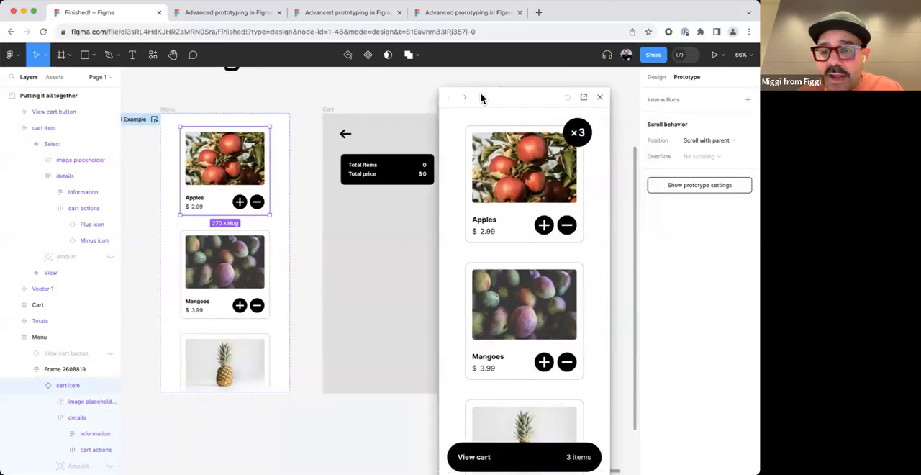
left_click(656, 77)
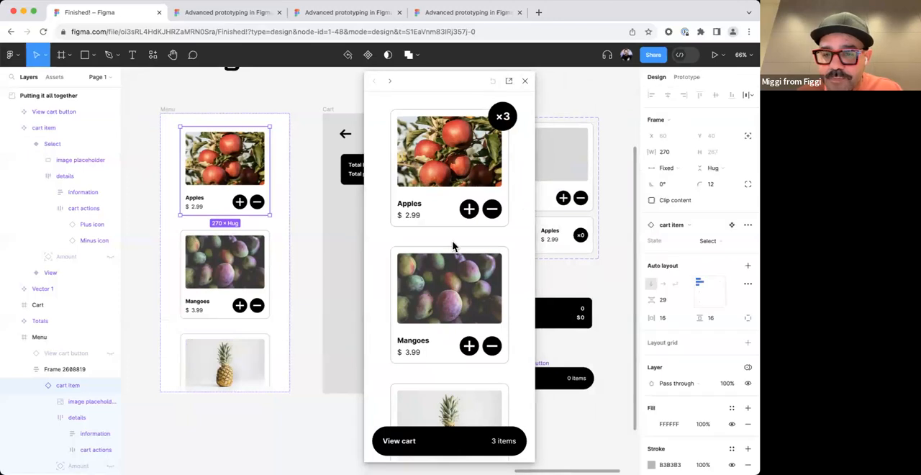
Raise the Apples quantity to 12 in the preview, check the cart totals and close the preview.
double_click(469, 209)
triple_click(469, 209)
left_click(469, 209)
triple_click(470, 209)
left_click(497, 444)
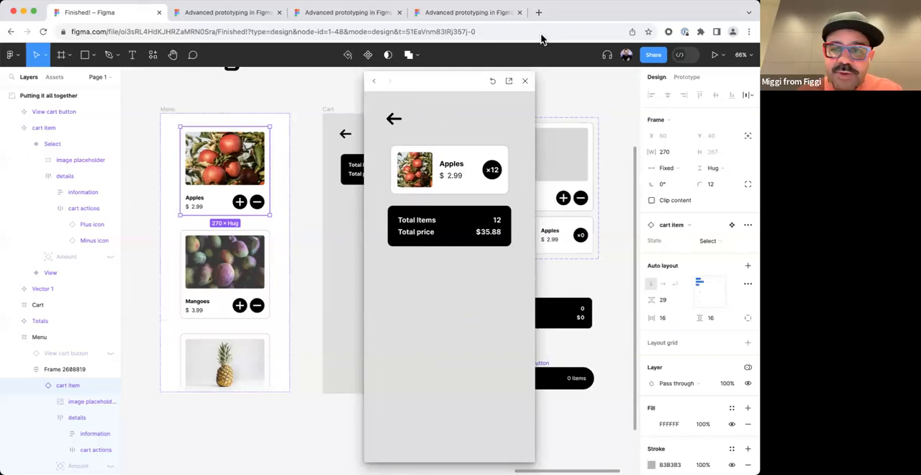
left_click(525, 80)
scroll(455, 107, "down", 5)
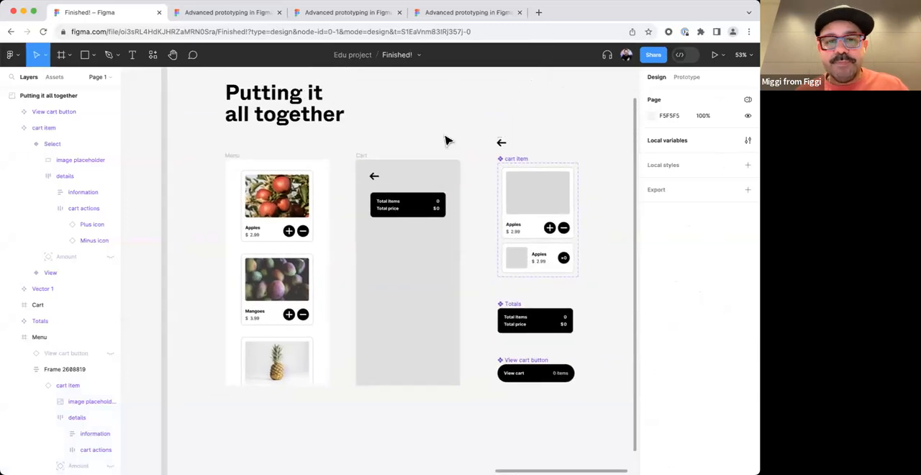
scroll(391, 165, "right", 3)
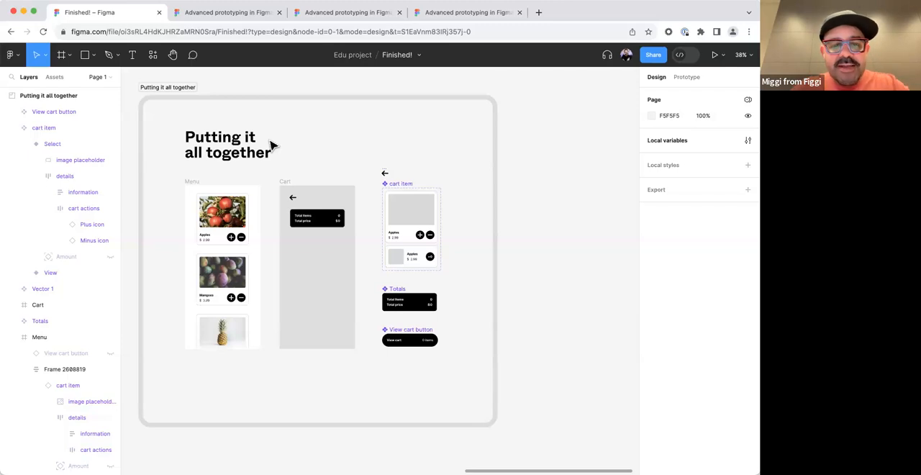
scroll(540, 173, "down", 3)
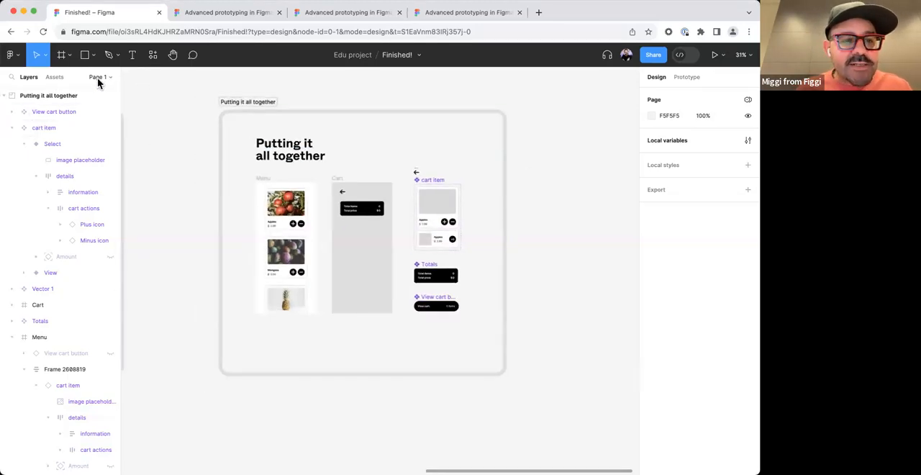
Switch to the Advanced prototyping in Figma file and look at the Using variables in prototypes 101 video on the Intro to variables page.
left_click(190, 10)
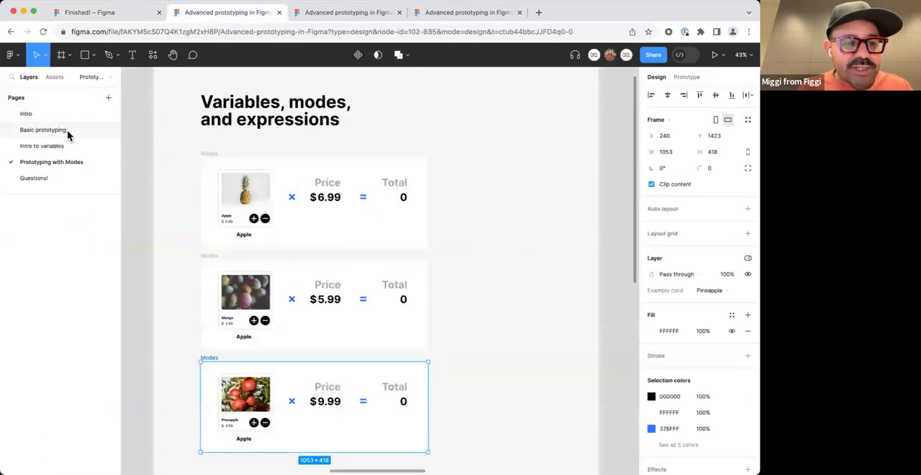
left_click(67, 129)
left_click(41, 145)
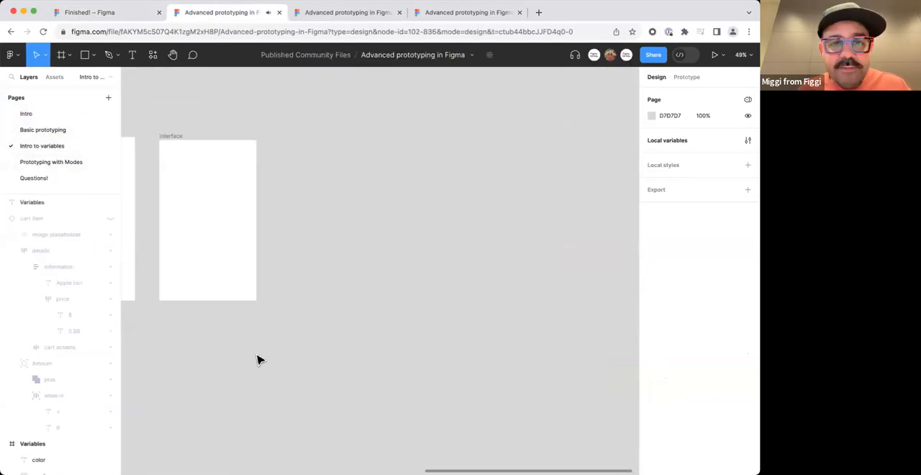
left_click_drag(243, 262, 596, 258)
left_click_drag(342, 375, 356, 295)
scroll(415, 338, "up", 5)
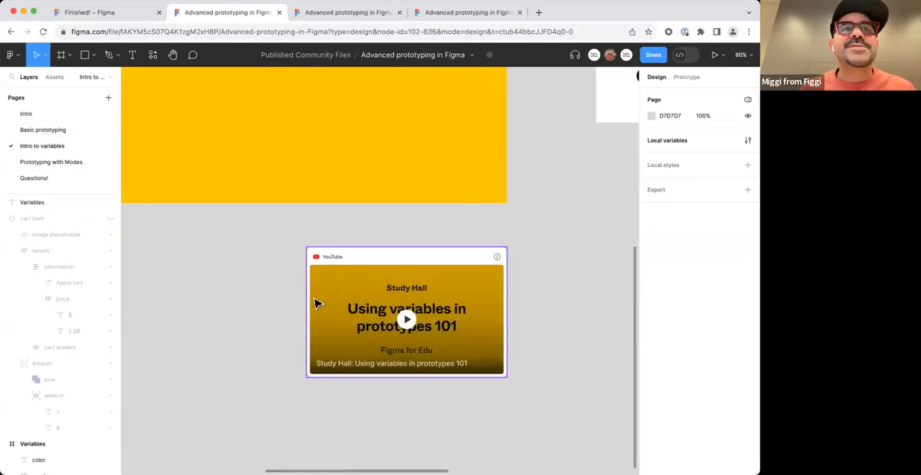
scroll(304, 283, "down", 5)
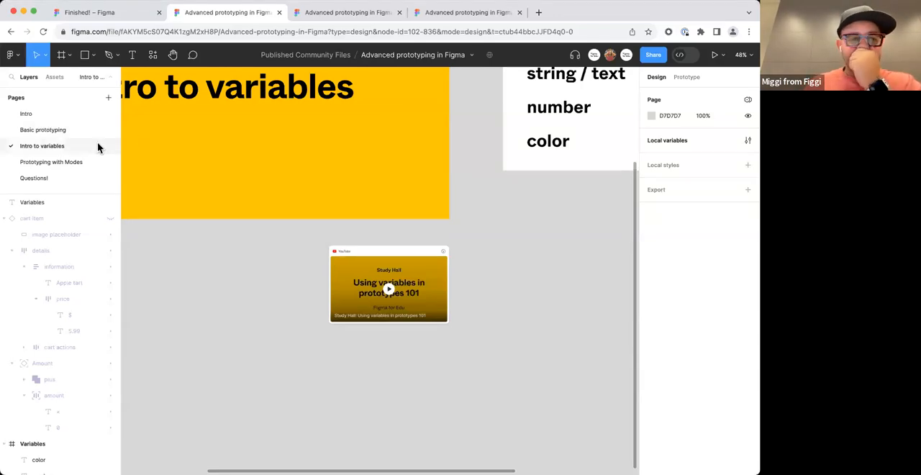
Look at the Intro page, then show an overview of the Prototyping with Modes page with nothing selected.
left_click(77, 118)
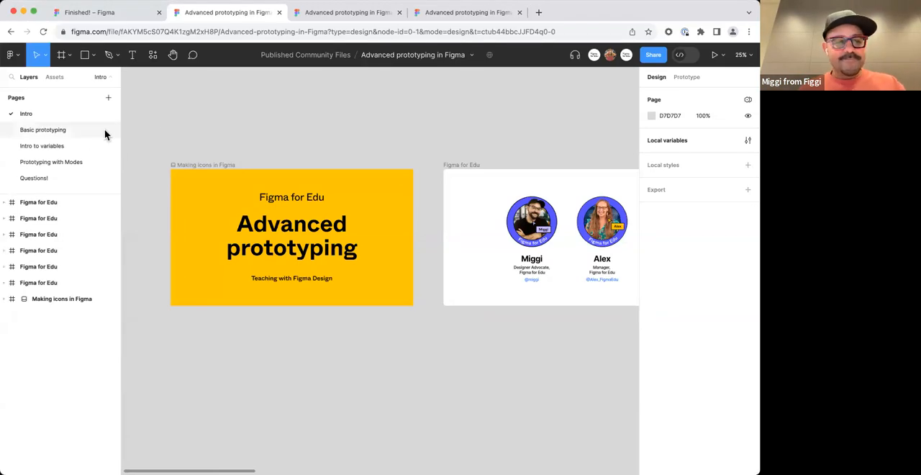
left_click(49, 176)
left_click(62, 162)
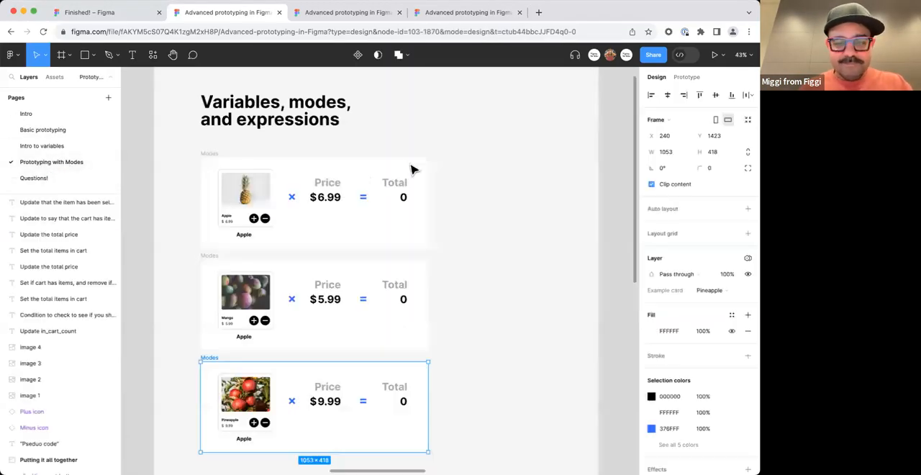
scroll(512, 180, "down", 2)
scroll(511, 185, "down", 4)
left_click(521, 296)
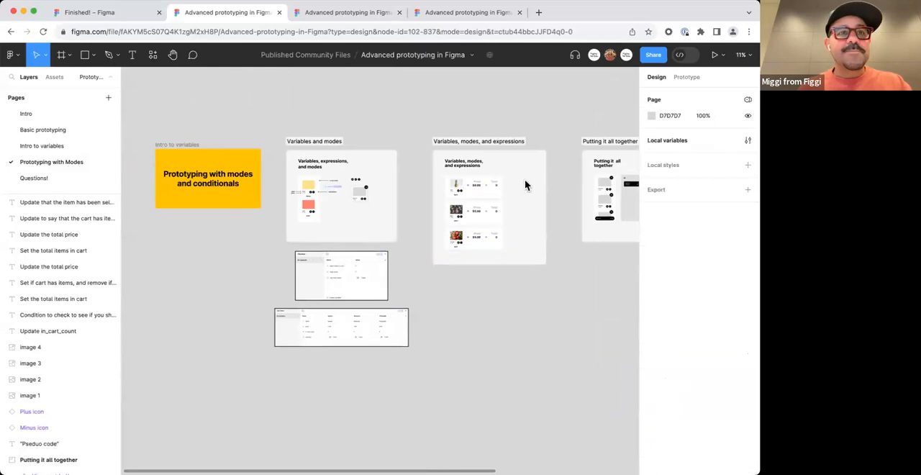
Return to the Finished! file and view its Variables and modes section.
left_click(125, 15)
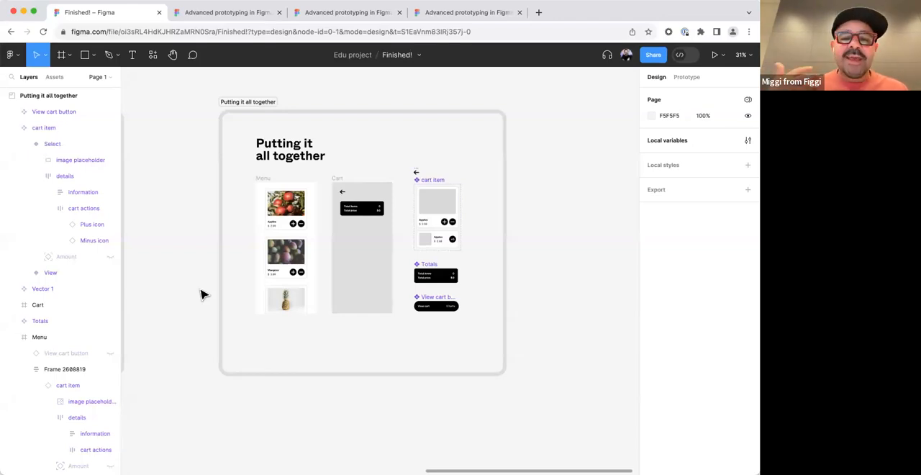
scroll(175, 228, "left", 20)
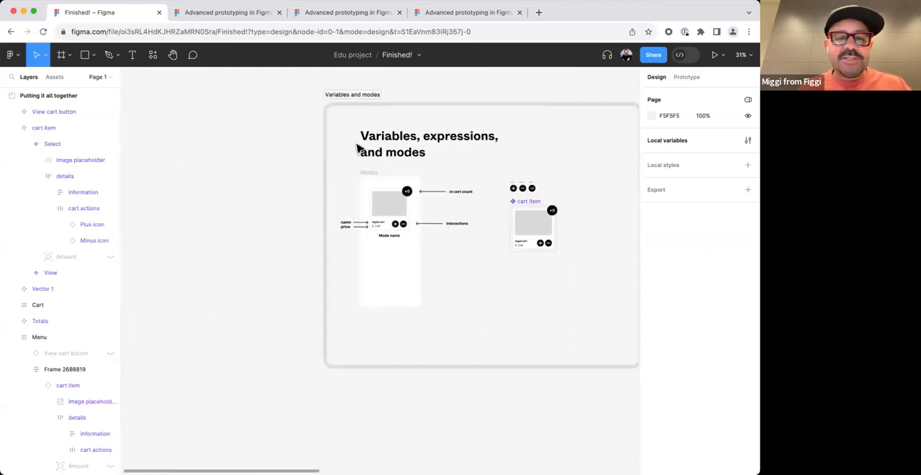
scroll(354, 144, "down", 3)
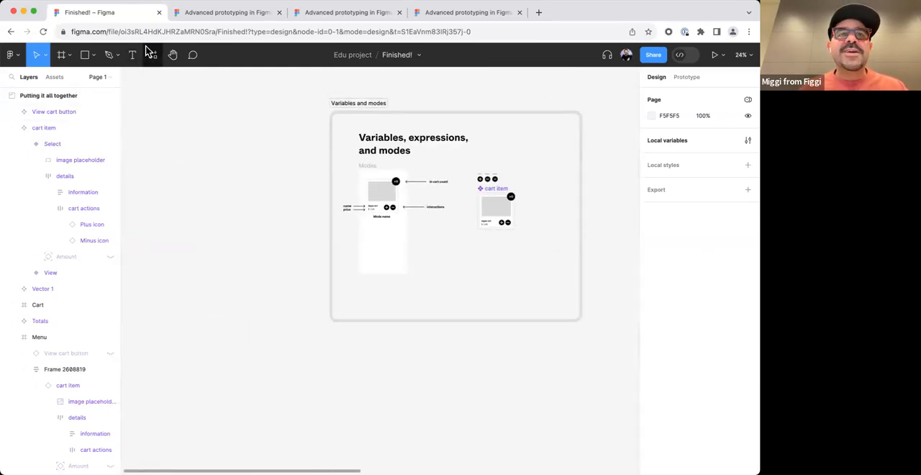